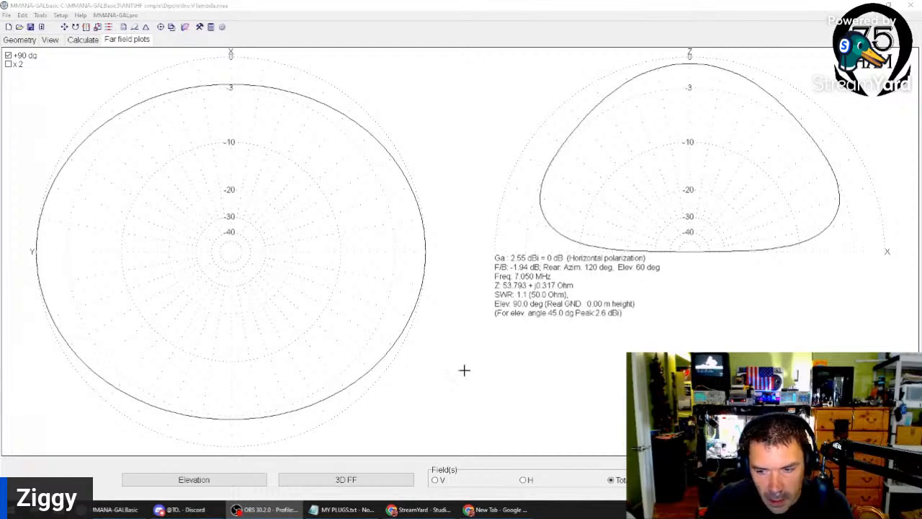
Step: Bring up the StreamYard studio window, move it off this screen, and return to MMANA-GALbasic
{"action": "left_click", "coordinate": [426, 510]}
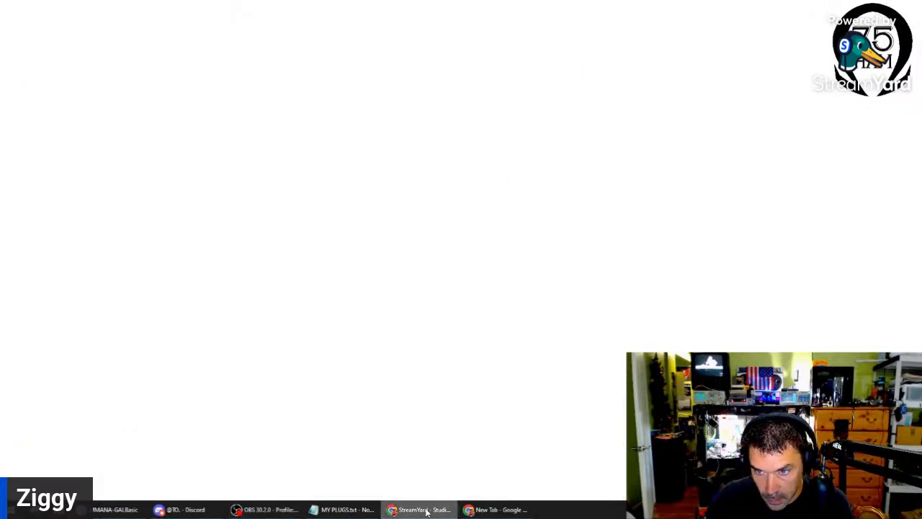
{"action": "left_click_drag", "start_coordinate": [411, 10], "coordinate": [496, 112]}
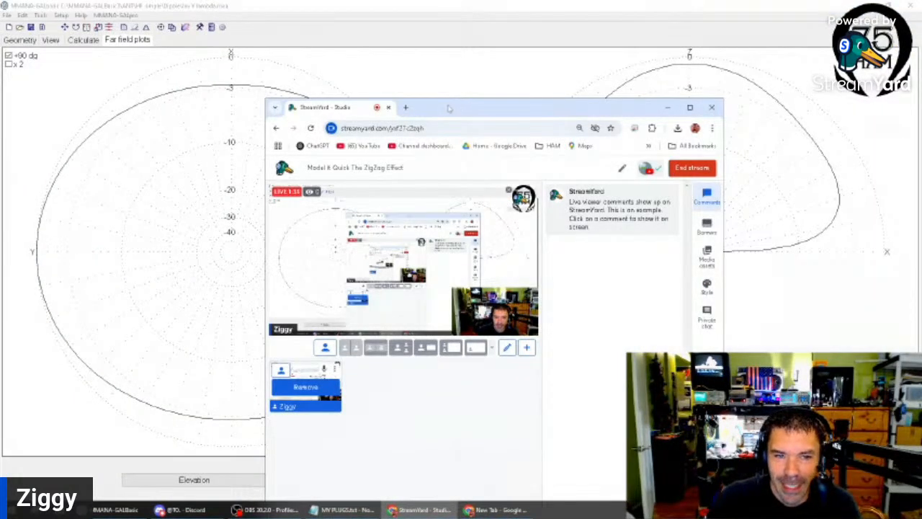
{"action": "left_click_drag", "start_coordinate": [435, 111], "coordinate": [863, 110]}
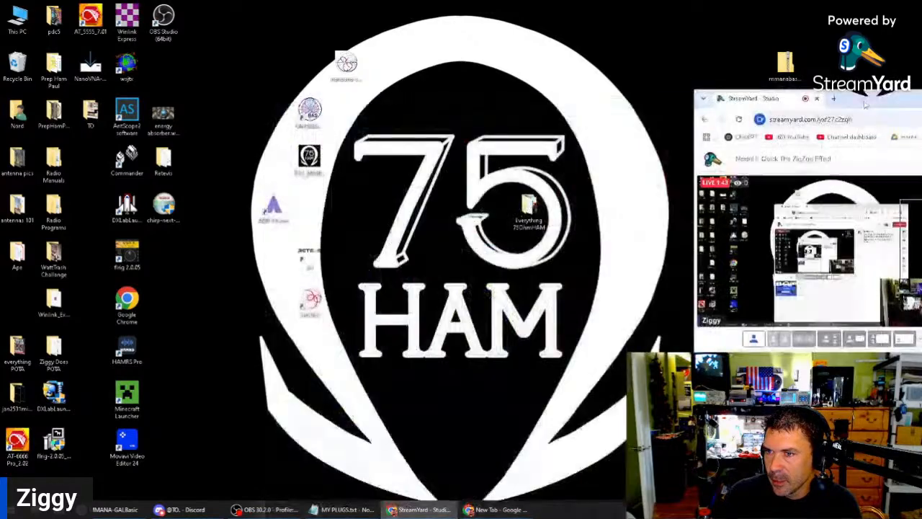
{"action": "left_click_drag", "start_coordinate": [917, 99], "coordinate": [921, 101]}
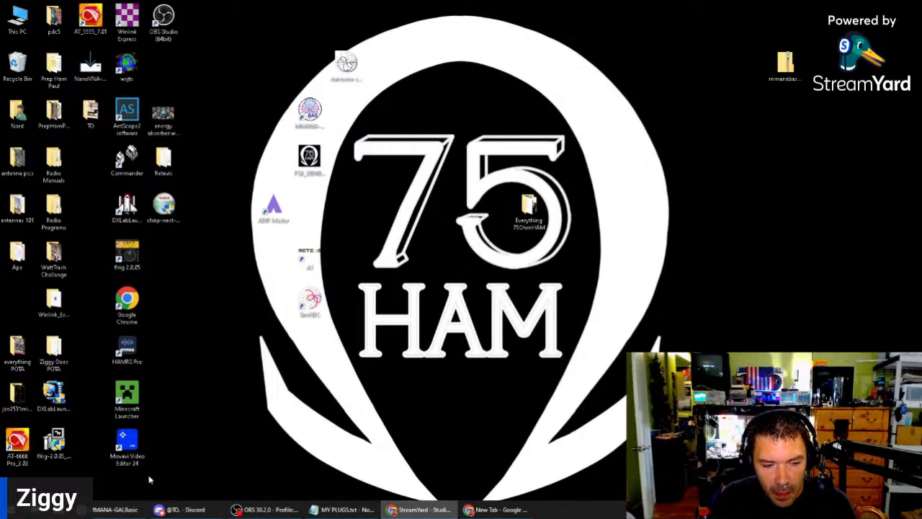
{"action": "left_click", "coordinate": [115, 509]}
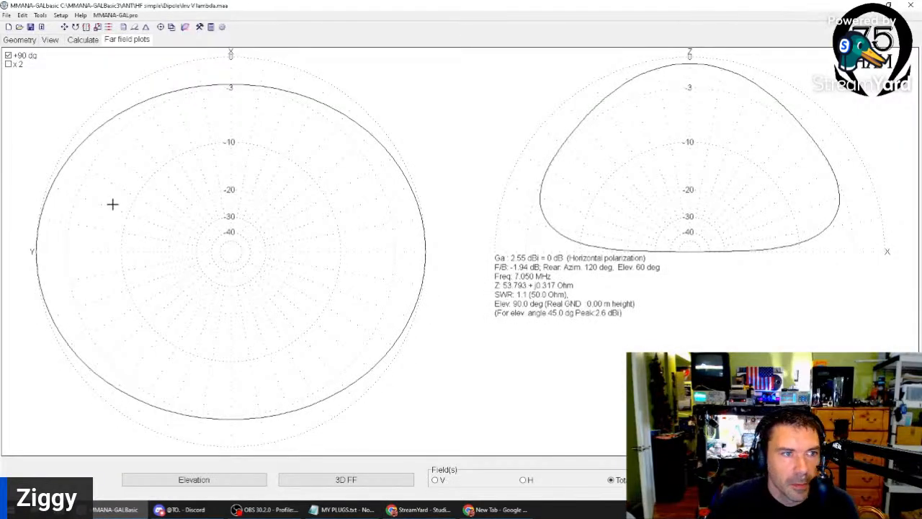
Step: Create a new blank antenna model and open the wire editor in wire-creation mode
{"action": "left_click", "coordinate": [20, 39]}
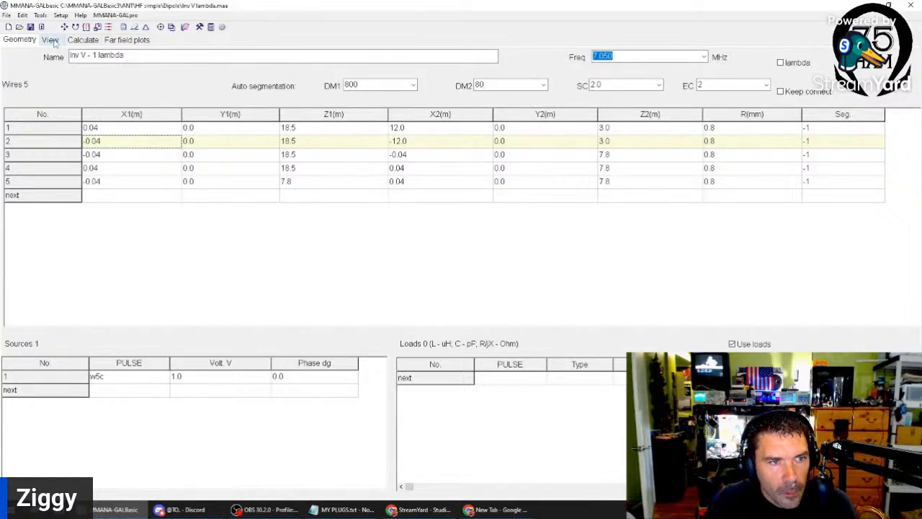
{"action": "left_click", "coordinate": [6, 16]}
{"action": "left_click", "coordinate": [22, 28]}
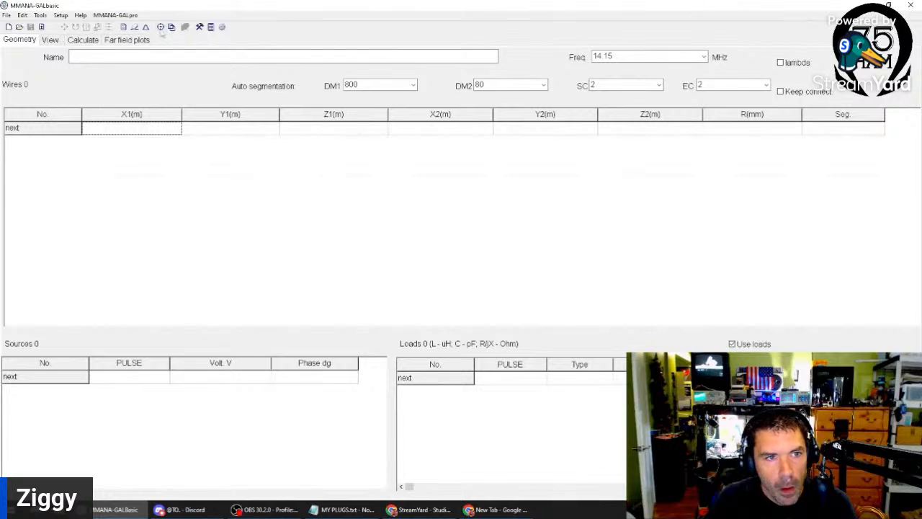
{"action": "left_click", "coordinate": [134, 27]}
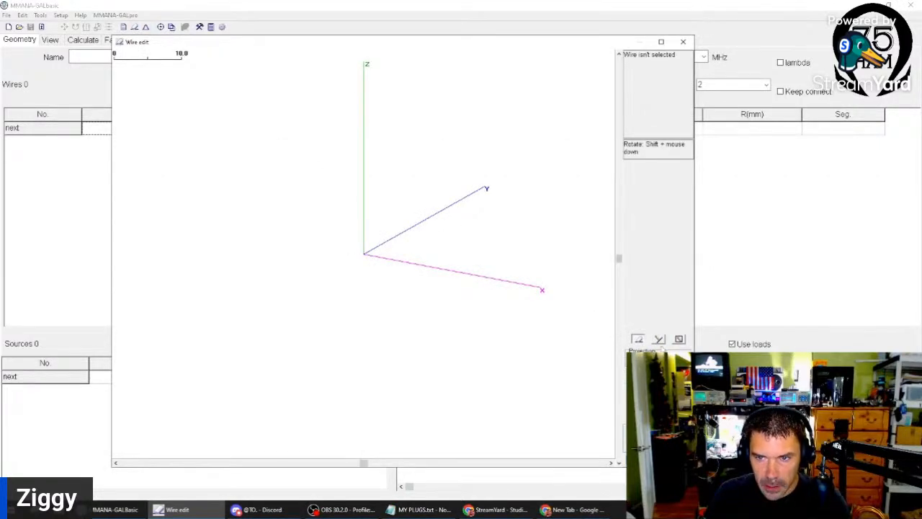
{"action": "left_click", "coordinate": [658, 340]}
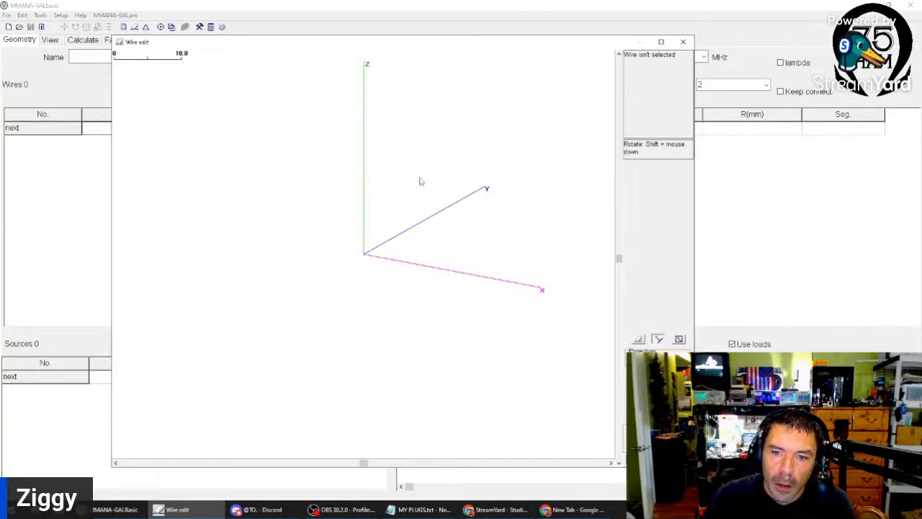
{"action": "right_click", "coordinate": [495, 235]}
{"action": "left_click", "coordinate": [467, 229]}
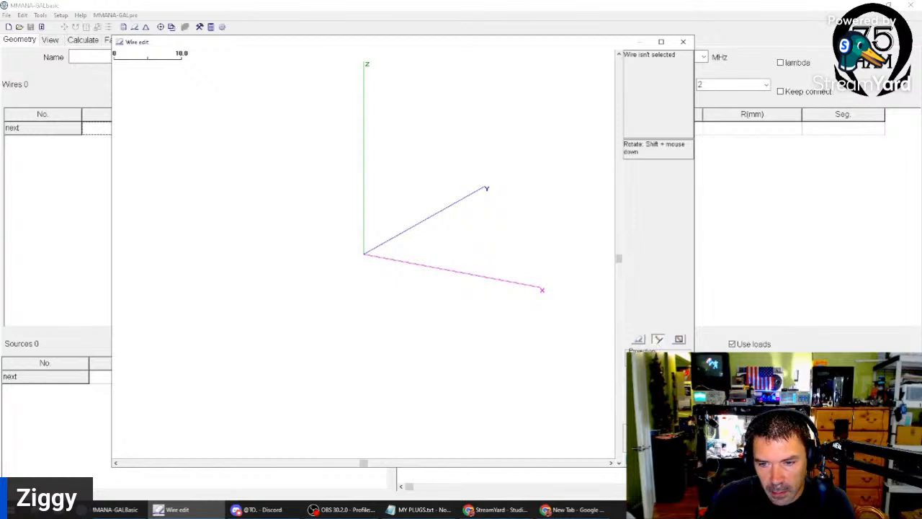
Step: In the XY plane, draw two wires from about X -18 m up to X 0, Y 11 m and down to X 15 m, Y 0
{"action": "left_click", "coordinate": [657, 340]}
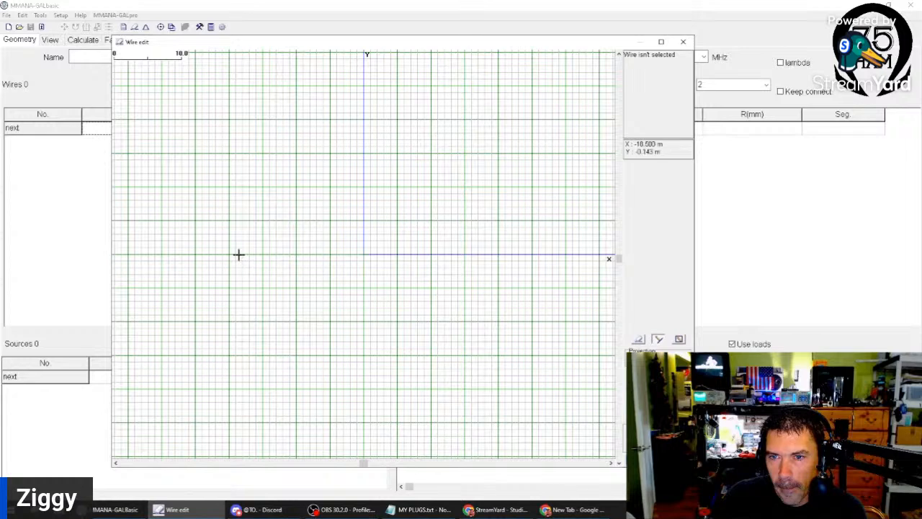
{"action": "left_click_drag", "start_coordinate": [239, 253], "coordinate": [421, 121]}
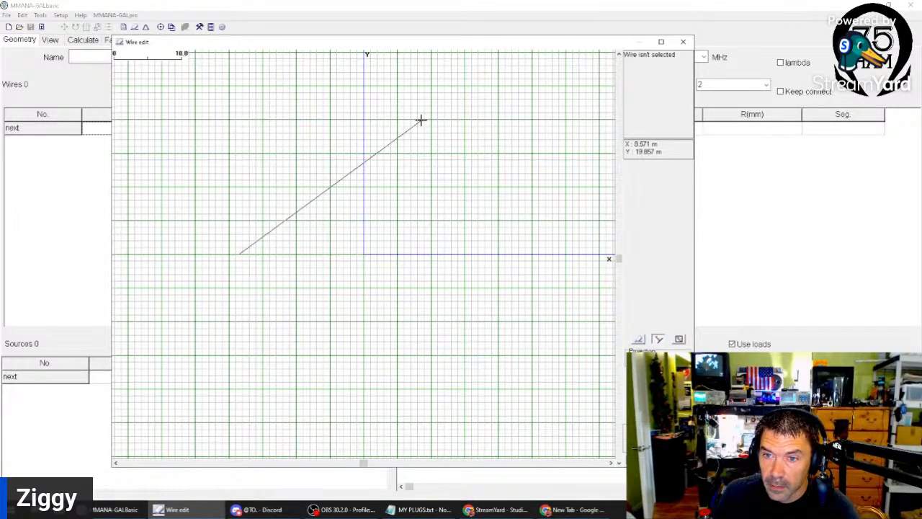
{"action": "left_click_drag", "start_coordinate": [420, 120], "coordinate": [465, 252]}
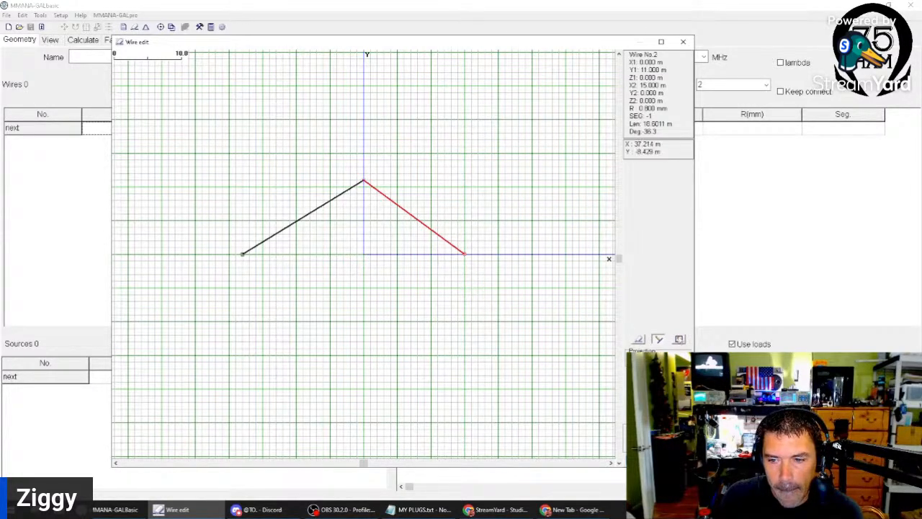
Step: Inspect the two wires in the XZ, XY and 3D projections, rotating the 3D view to check their orientation
{"action": "left_click", "coordinate": [639, 373]}
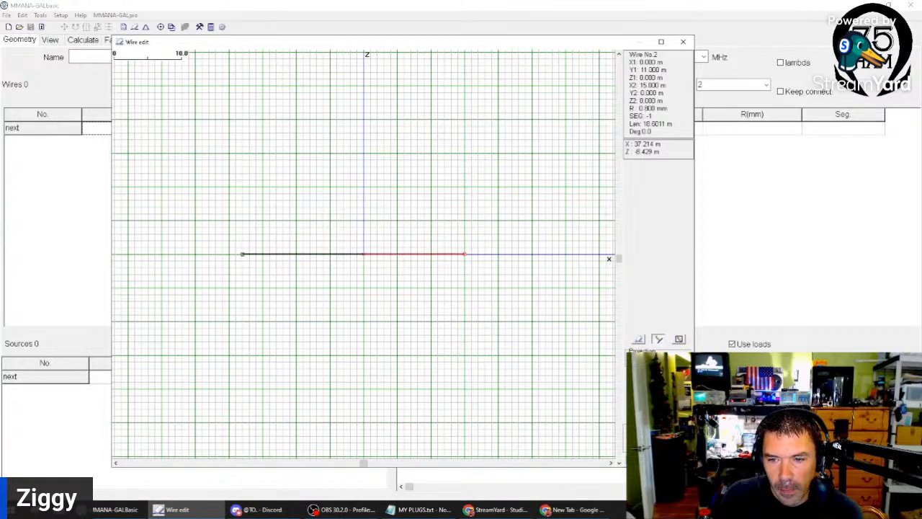
{"action": "left_click", "coordinate": [640, 361]}
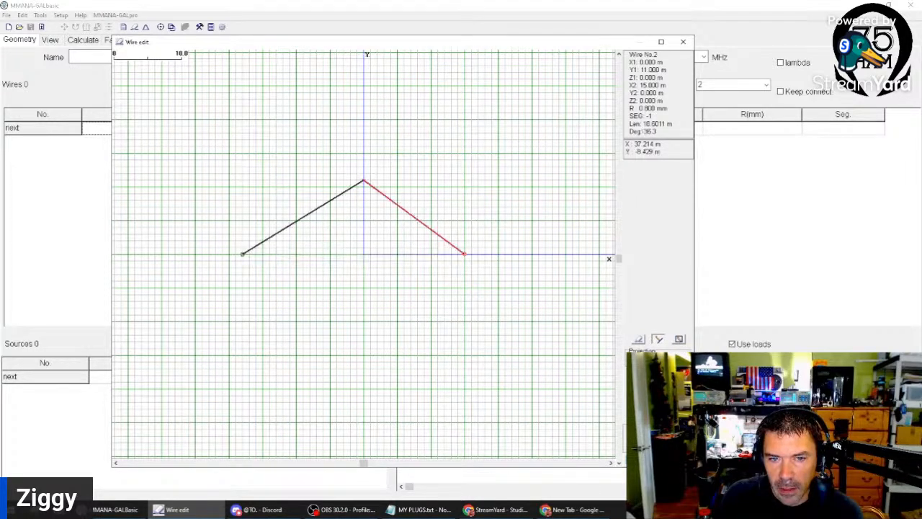
{"action": "left_click", "coordinate": [640, 395]}
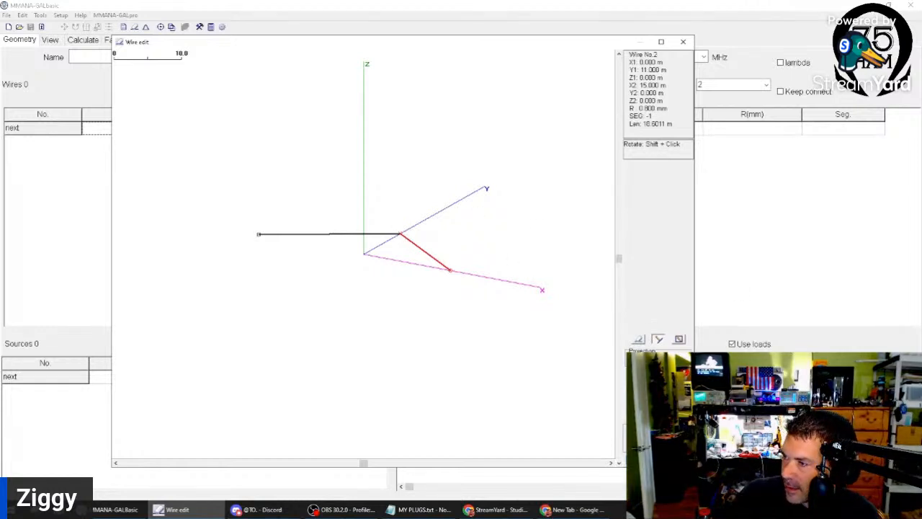
{"action": "key", "text": "alt+Tab"}
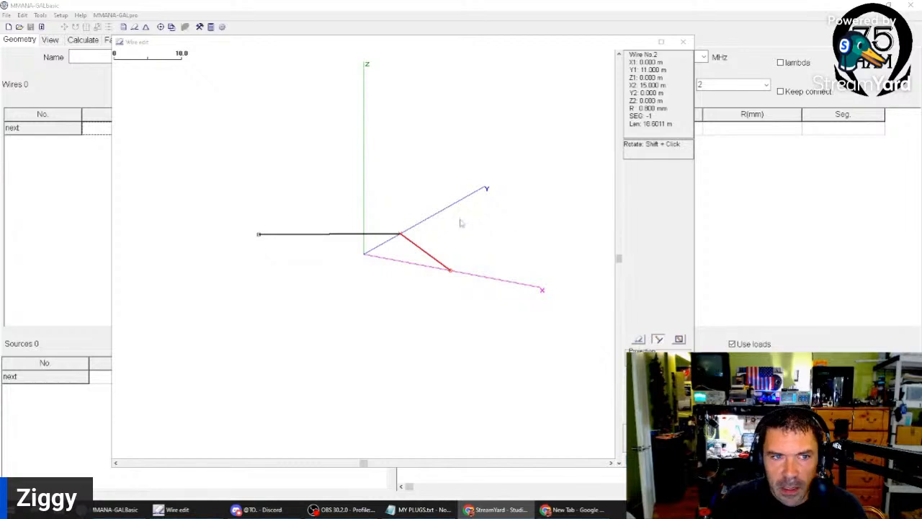
{"action": "left_click", "coordinate": [466, 240]}
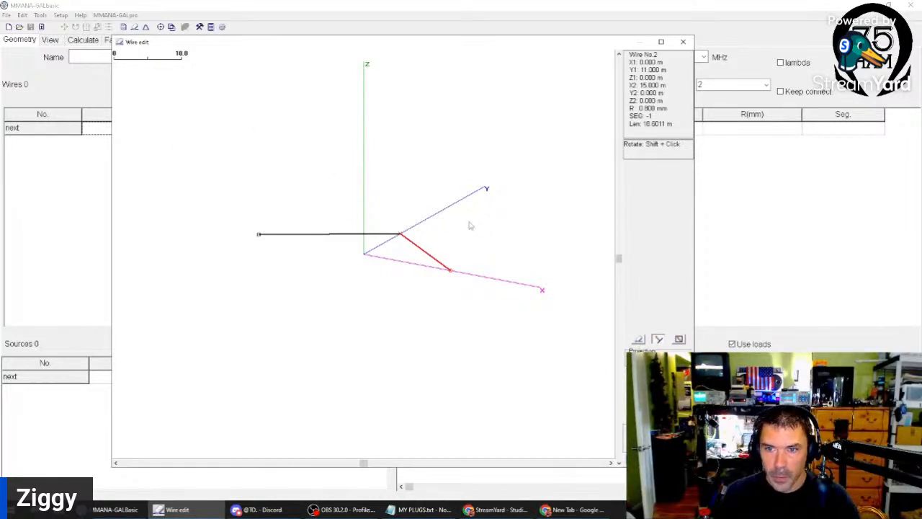
{"action": "left_click_drag", "start_coordinate": [469, 223], "coordinate": [430, 226]}
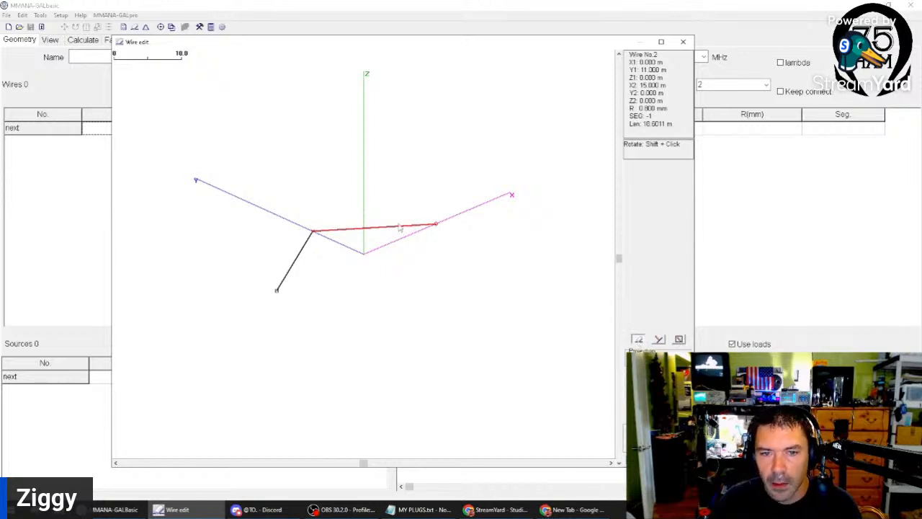
Step: Delete both wires drawn in the XY plane
{"action": "key", "text": "Delete"}
{"action": "left_click", "coordinate": [301, 249]}
{"action": "key", "text": "Delete"}
Step: In the XZ plane, draw two sloping wires from X -25 m, Z 0 up to X -7 m, Z 10 m and down to X 10 m, Z 0
{"action": "left_click", "coordinate": [638, 382]}
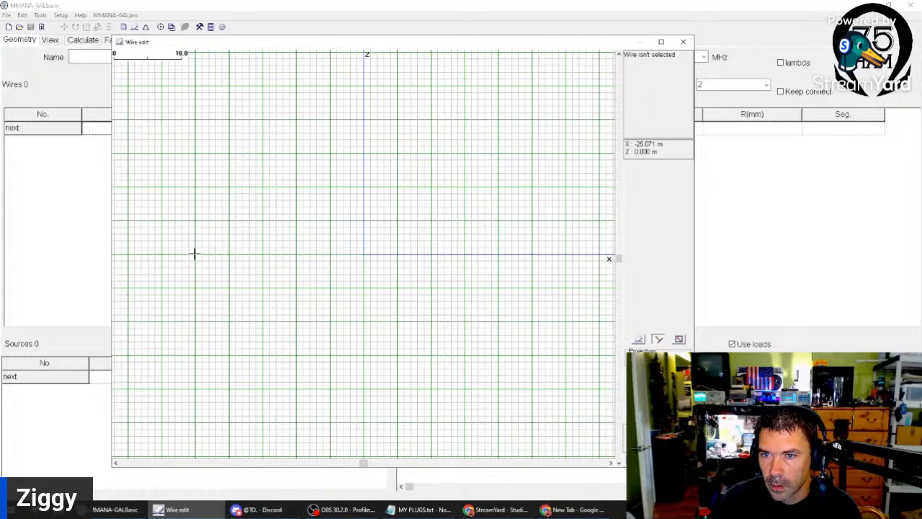
{"action": "left_click_drag", "start_coordinate": [195, 254], "coordinate": [430, 253]}
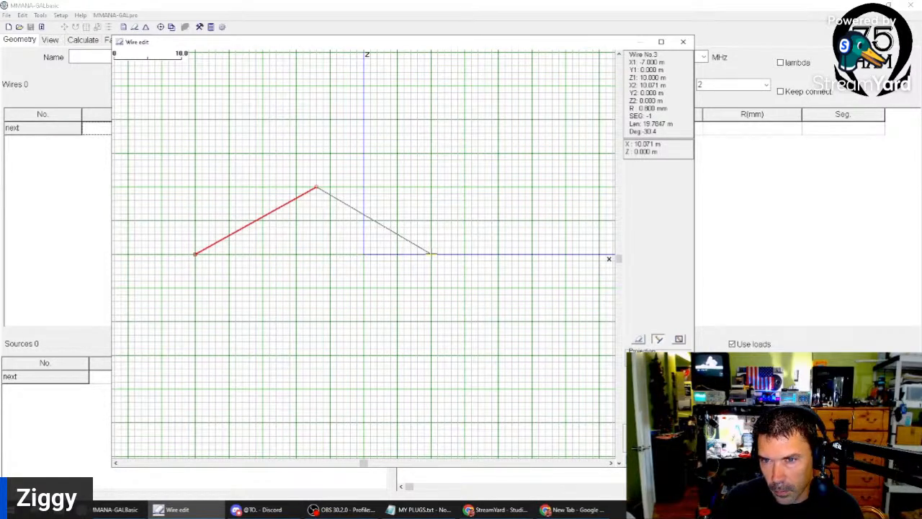
{"action": "left_click_drag", "start_coordinate": [432, 253], "coordinate": [430, 253]}
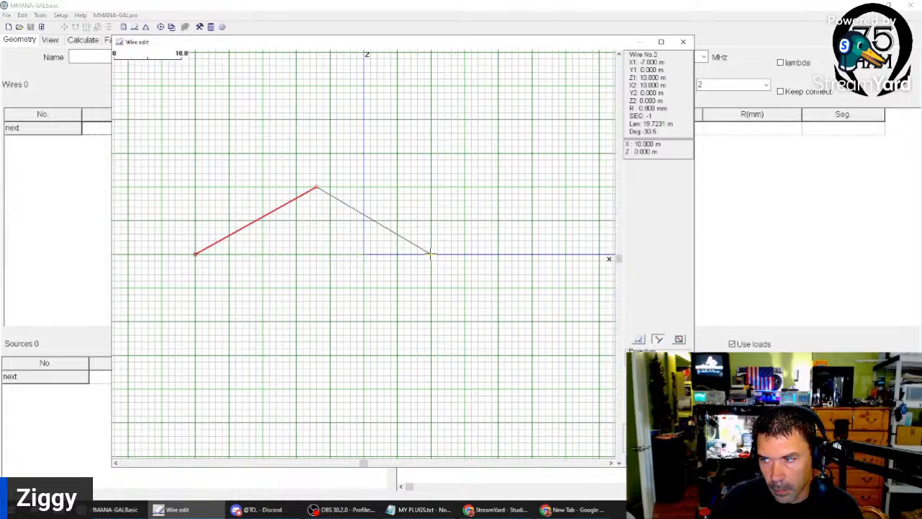
{"action": "left_click_drag", "start_coordinate": [430, 253], "coordinate": [430, 254]}
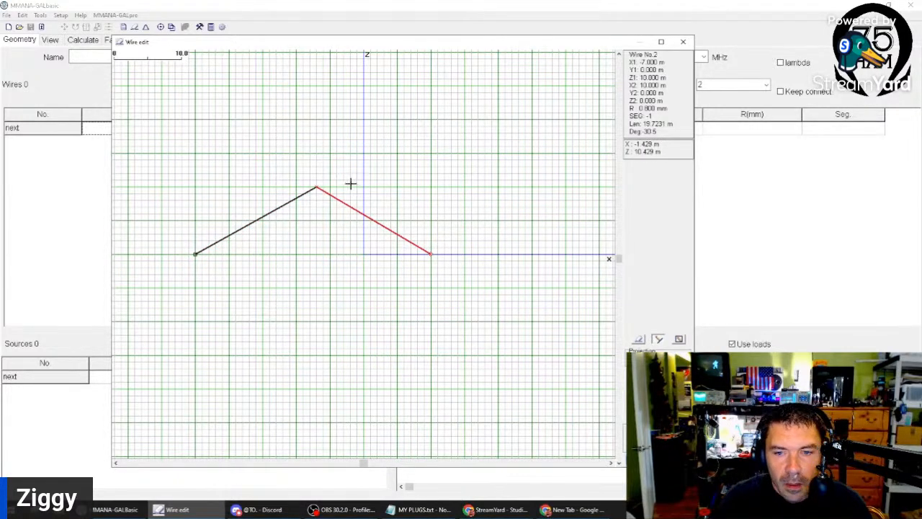
Step: Rotate the model in the 3D projection to examine the inverted-V wires from several sides
{"action": "left_click", "coordinate": [638, 393]}
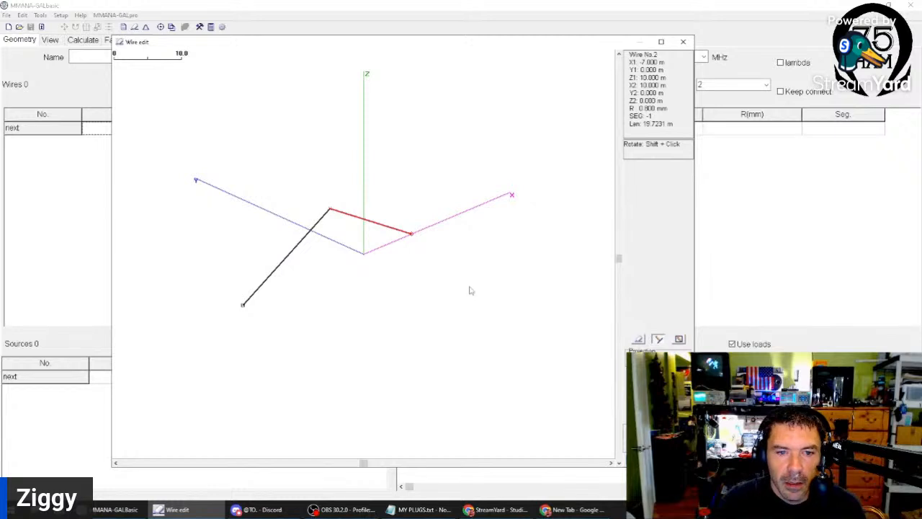
{"action": "right_click", "coordinate": [370, 290]}
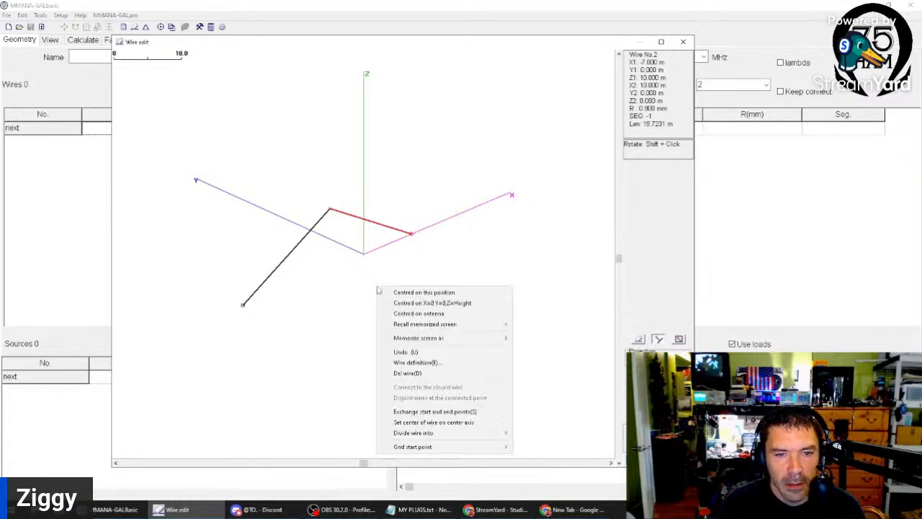
{"action": "left_click", "coordinate": [346, 293]}
{"action": "left_click_drag", "start_coordinate": [346, 291], "coordinate": [278, 280]}
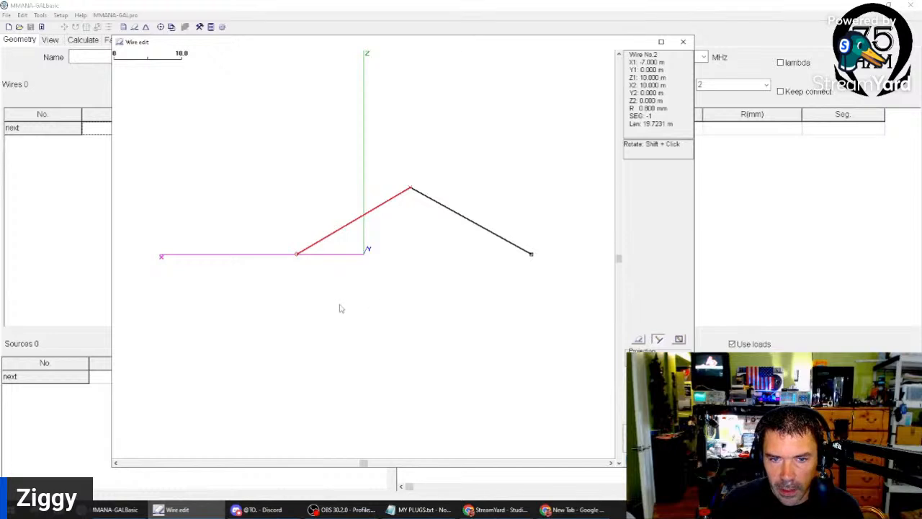
{"action": "left_click_drag", "start_coordinate": [381, 288], "coordinate": [350, 289]}
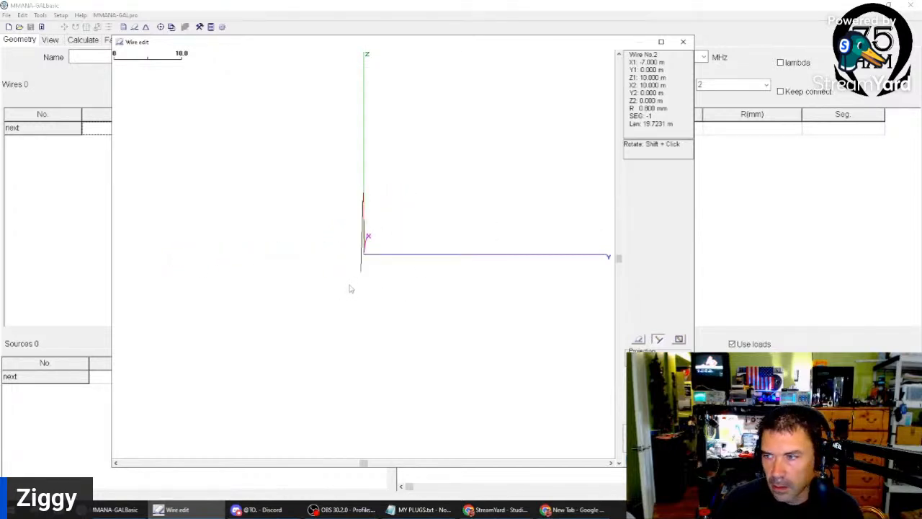
{"action": "left_click_drag", "start_coordinate": [350, 288], "coordinate": [468, 291]}
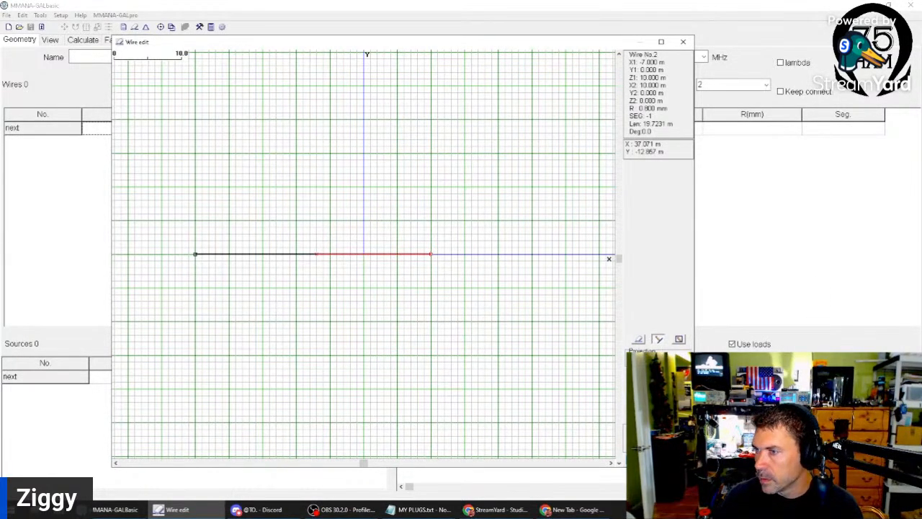
Step: In the XY plane, draw four short radials from the wire end at X 10 m, two ending at X 6 m, Y ±3 m and two steeper
{"action": "key", "text": "ctrl+t"}
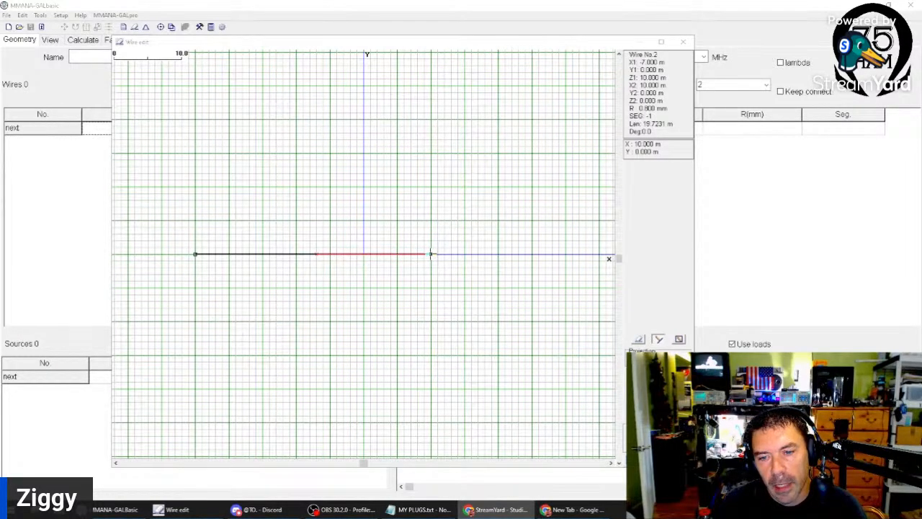
{"action": "left_click_drag", "start_coordinate": [431, 254], "coordinate": [291, 158]}
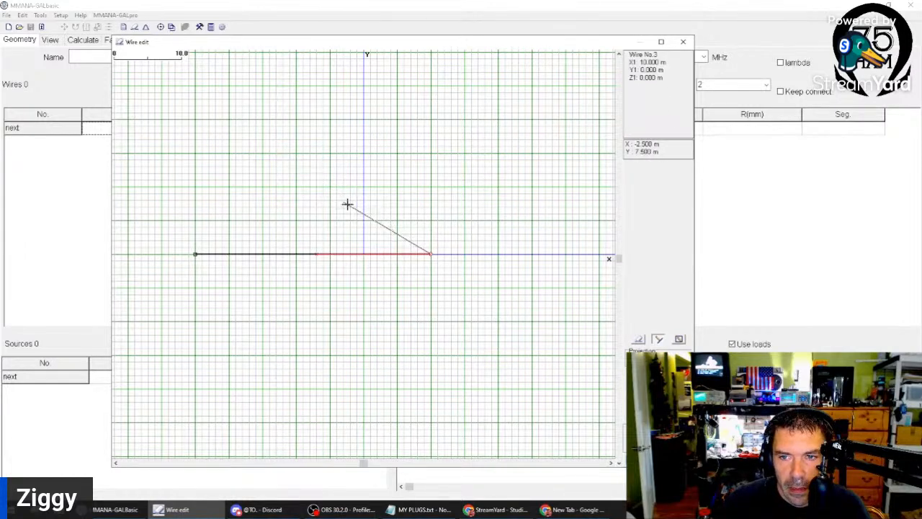
{"action": "left_click", "coordinate": [401, 231]}
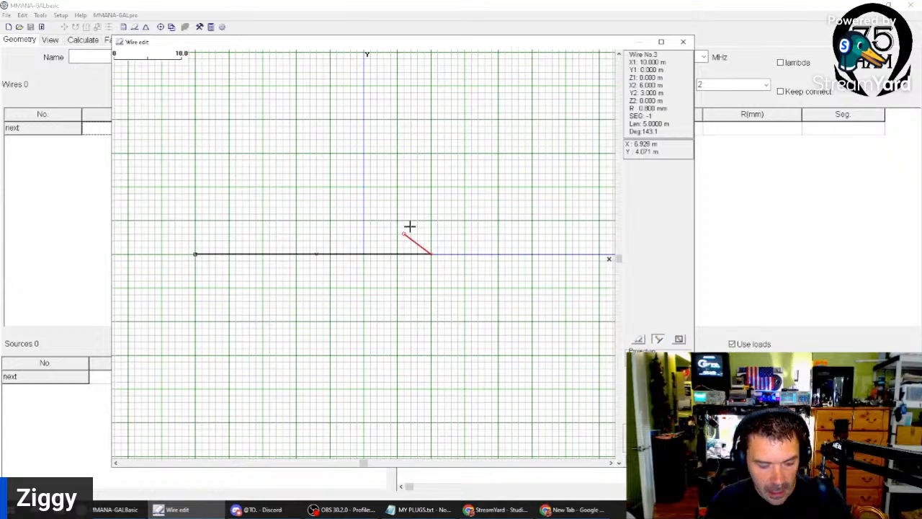
{"action": "left_click", "coordinate": [429, 256]}
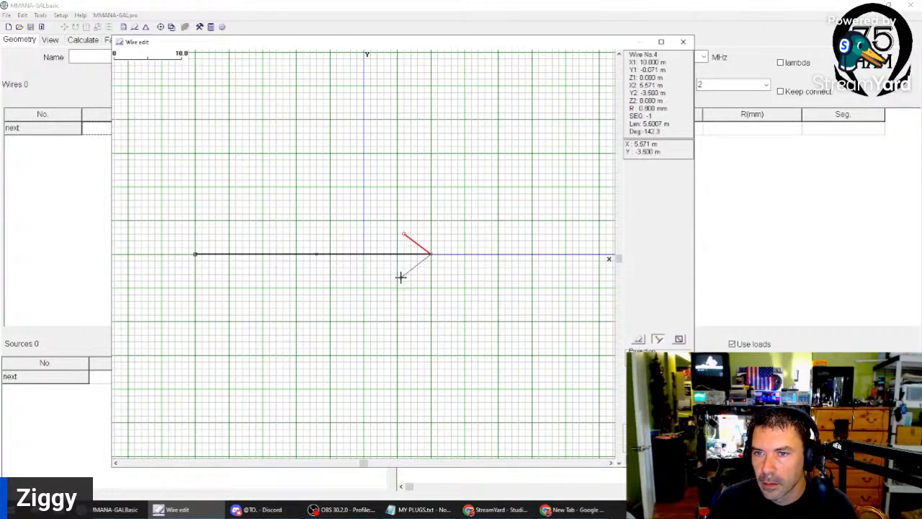
{"action": "left_click", "coordinate": [401, 277]}
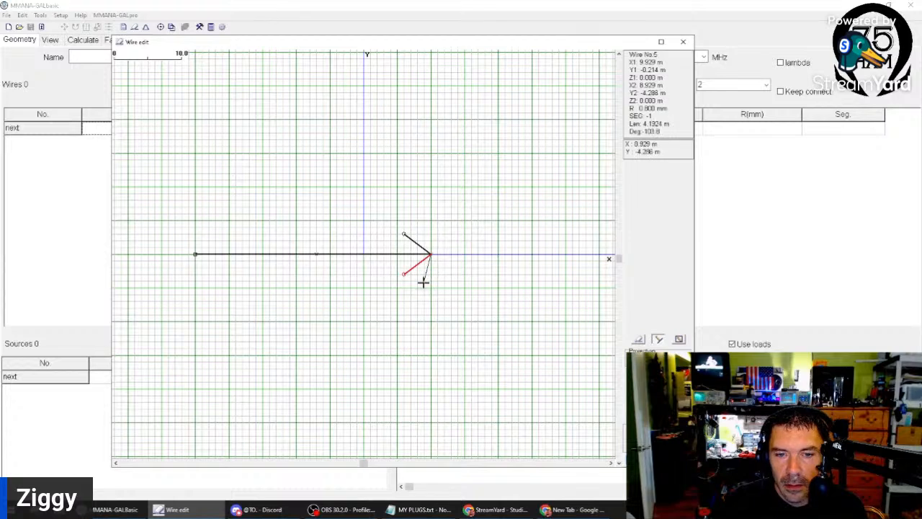
{"action": "left_click_drag", "start_coordinate": [421, 281], "coordinate": [417, 287]}
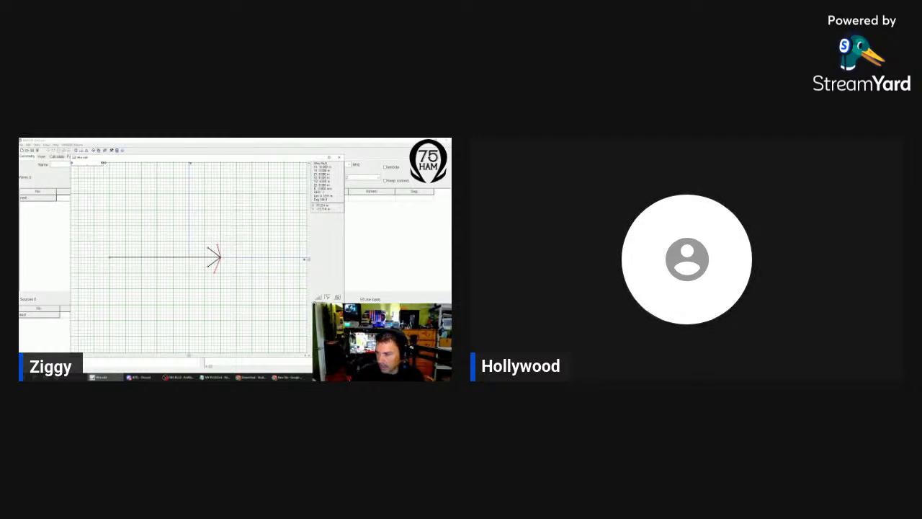
{"action": "key", "text": "alt+Tab"}
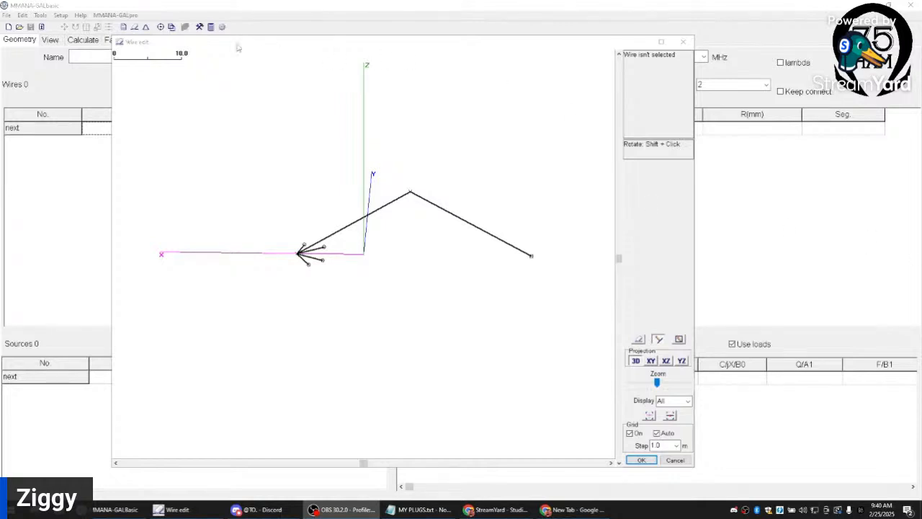
Step: Rotate the antenna in the 3D projection to examine the radials and inverted-V wires from several sides
{"action": "left_click_drag", "start_coordinate": [241, 45], "coordinate": [287, 36]}
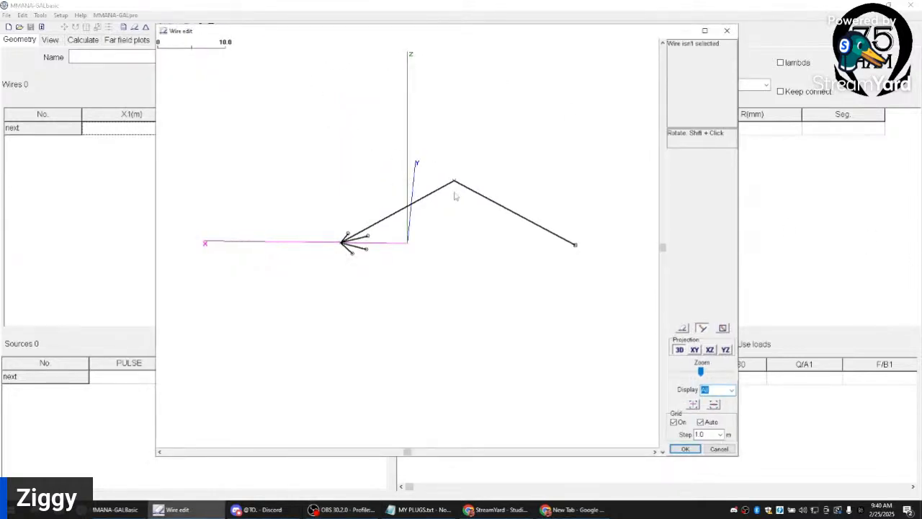
{"action": "left_click_drag", "start_coordinate": [479, 236], "coordinate": [547, 257]}
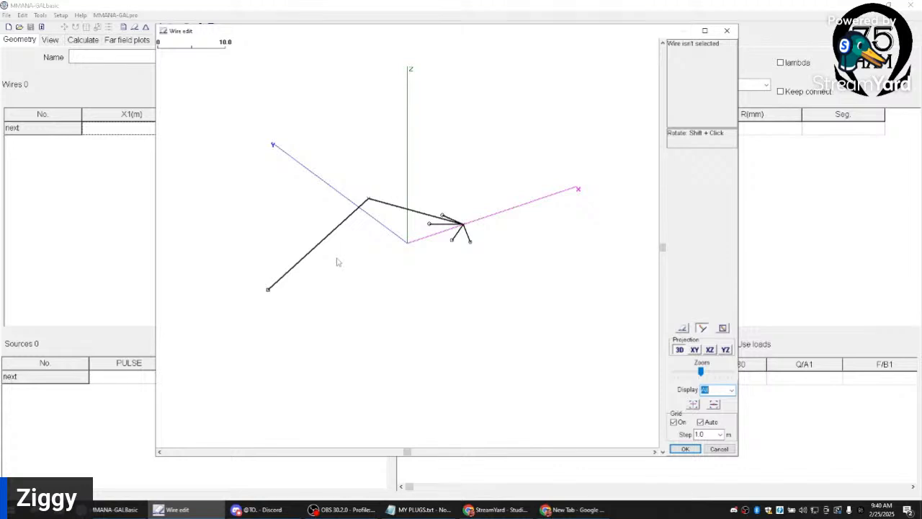
{"action": "left_click_drag", "start_coordinate": [358, 263], "coordinate": [328, 260]}
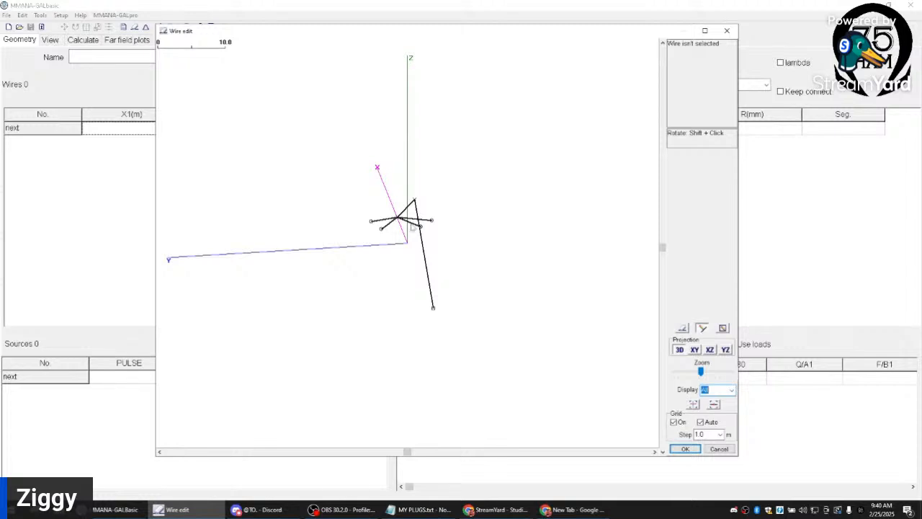
{"action": "left_click_drag", "start_coordinate": [480, 243], "coordinate": [446, 242]}
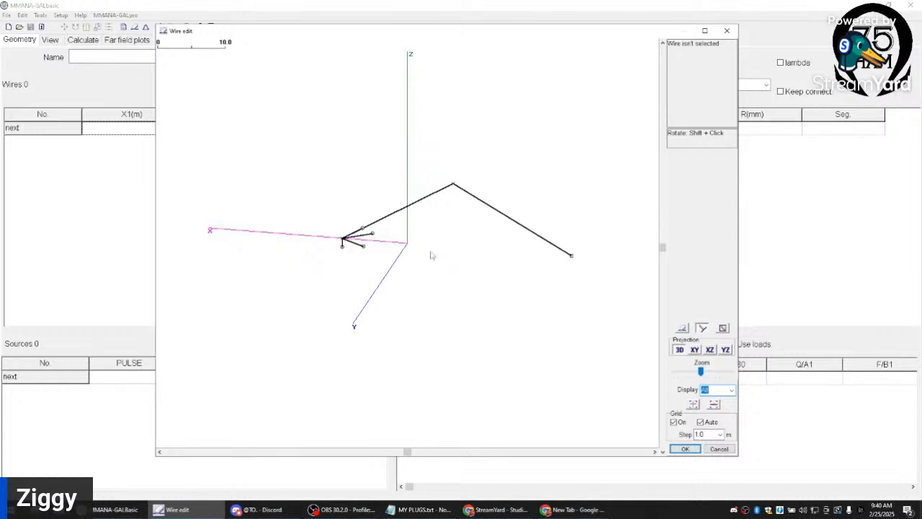
{"action": "left_click_drag", "start_coordinate": [441, 256], "coordinate": [465, 214]}
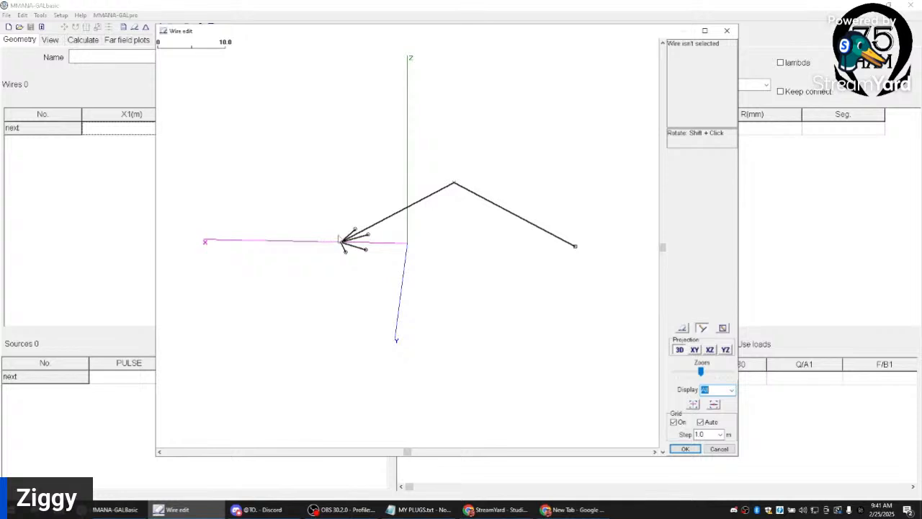
{"action": "mouse_move", "coordinate": [422, 243]}
{"action": "left_mouse_down"}
{"action": "mouse_move", "coordinate": [430, 241]}
{"action": "mouse_move", "coordinate": [412, 244]}
{"action": "left_mouse_up"}
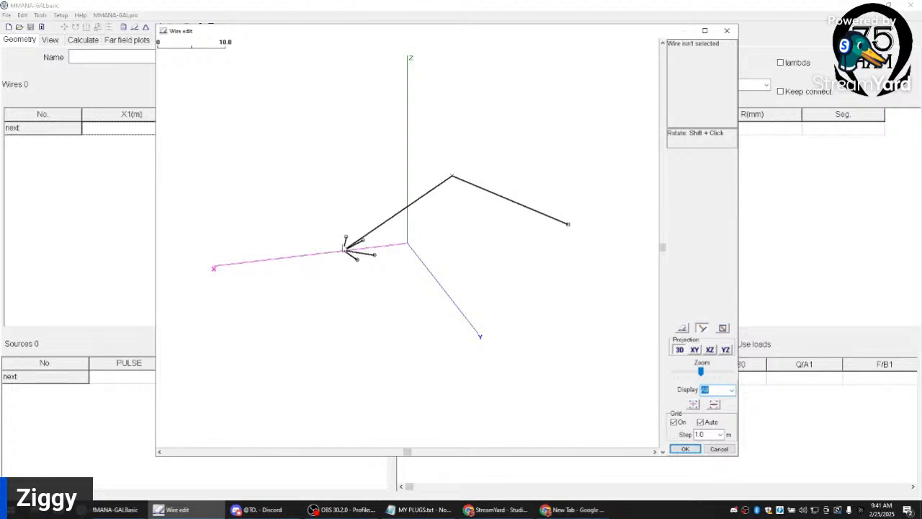
{"action": "left_click_drag", "start_coordinate": [446, 250], "coordinate": [415, 242]}
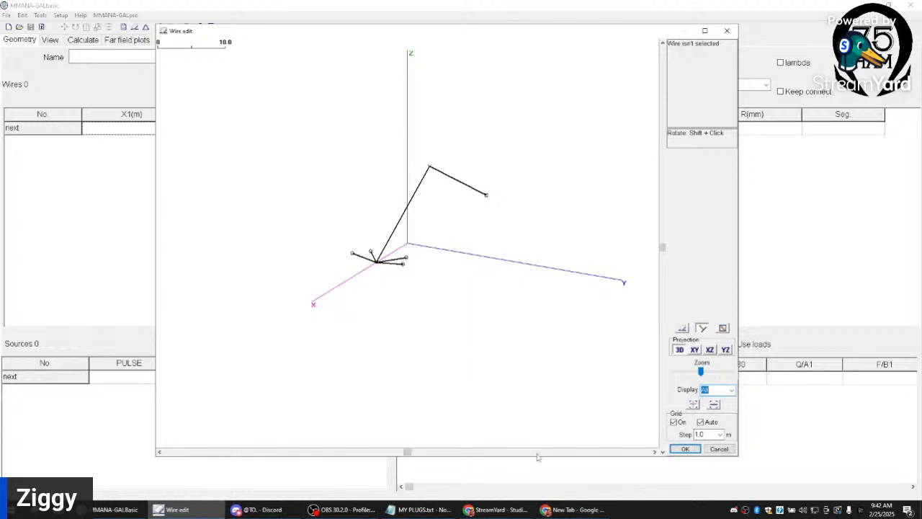
{"action": "mouse_move", "coordinate": [585, 514]}
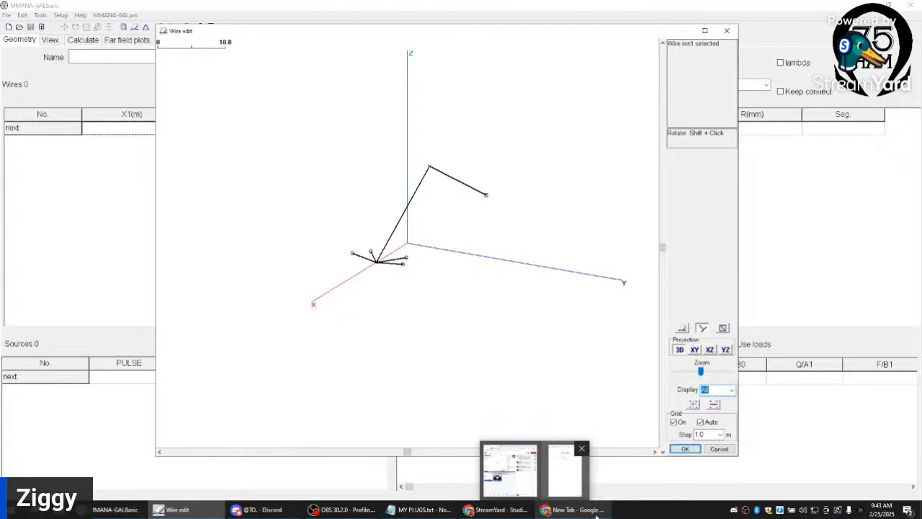
{"action": "left_click", "coordinate": [597, 513]}
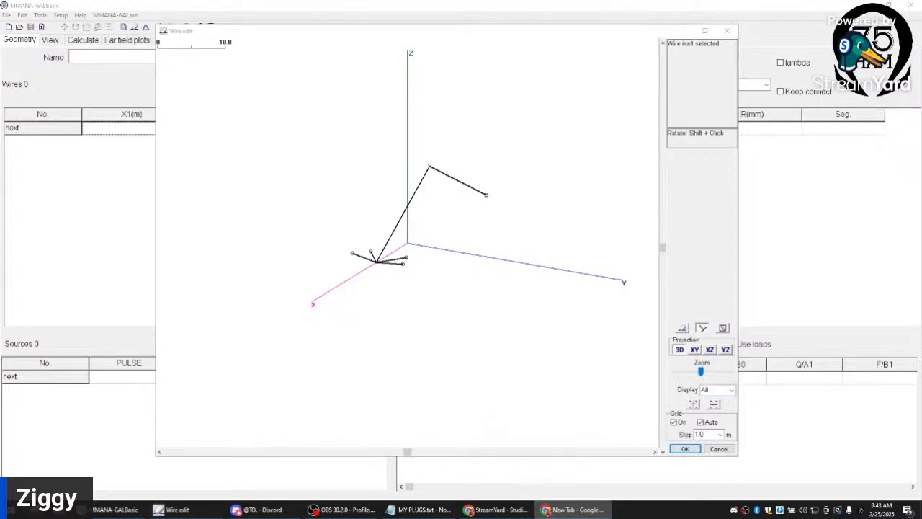
{"action": "left_click_drag", "start_coordinate": [921, 71], "coordinate": [921, 157]}
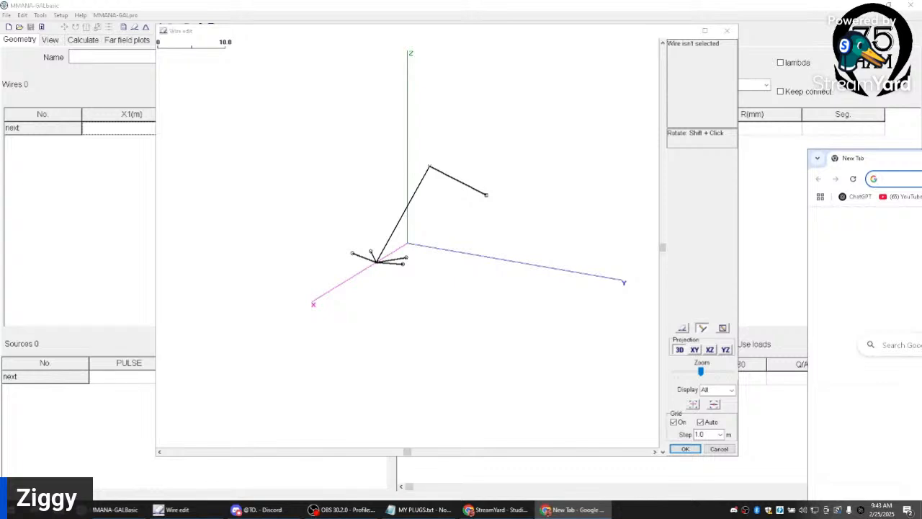
{"action": "double_click", "coordinate": [921, 158]}
{"action": "left_click_drag", "start_coordinate": [921, 1], "coordinate": [921, 10]}
{"action": "key", "text": "alt+F4"}
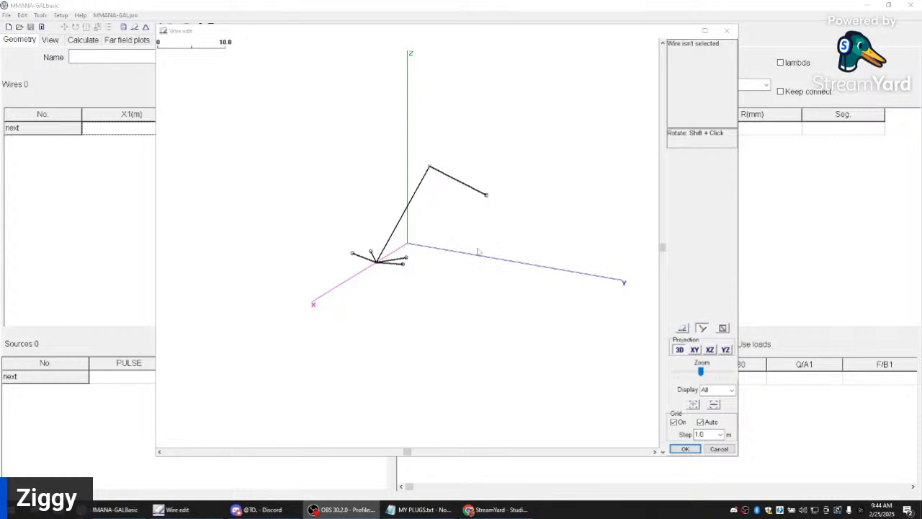
Step: Zoom in on the 3D model and examine how the sloping wires and radials are arranged from different angles
{"action": "left_click_drag", "start_coordinate": [703, 376], "coordinate": [710, 376]}
{"action": "left_click_drag", "start_coordinate": [521, 217], "coordinate": [488, 221]}
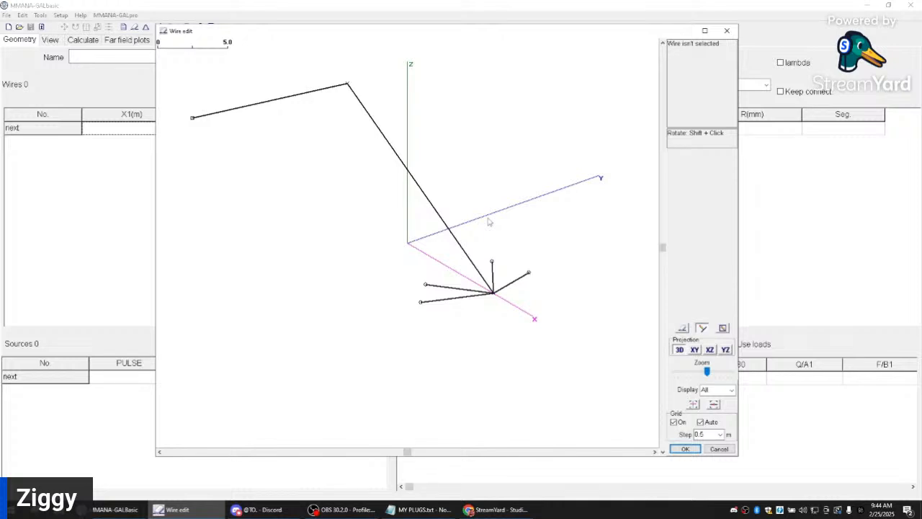
{"action": "left_click_drag", "start_coordinate": [488, 221], "coordinate": [525, 223]}
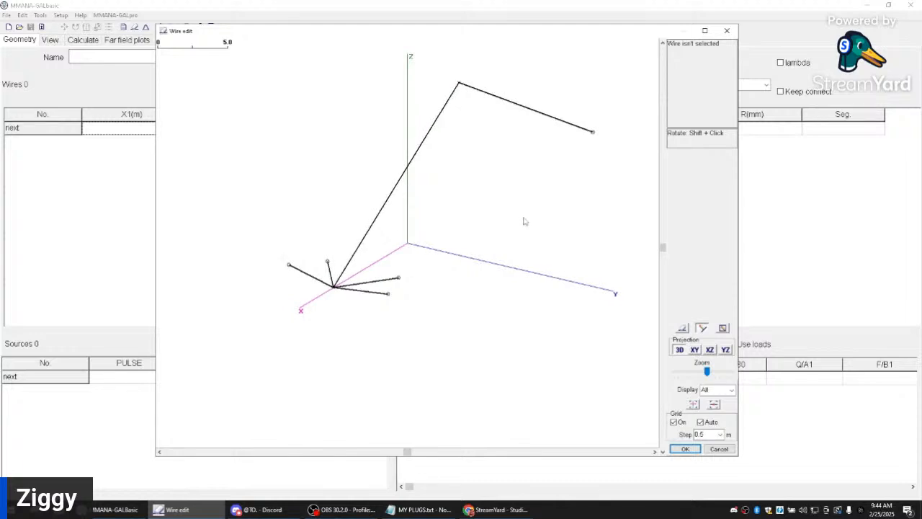
{"action": "left_click_drag", "start_coordinate": [541, 197], "coordinate": [522, 200]}
{"action": "left_click_drag", "start_coordinate": [295, 129], "coordinate": [288, 130]}
{"action": "left_click_drag", "start_coordinate": [449, 127], "coordinate": [482, 129]}
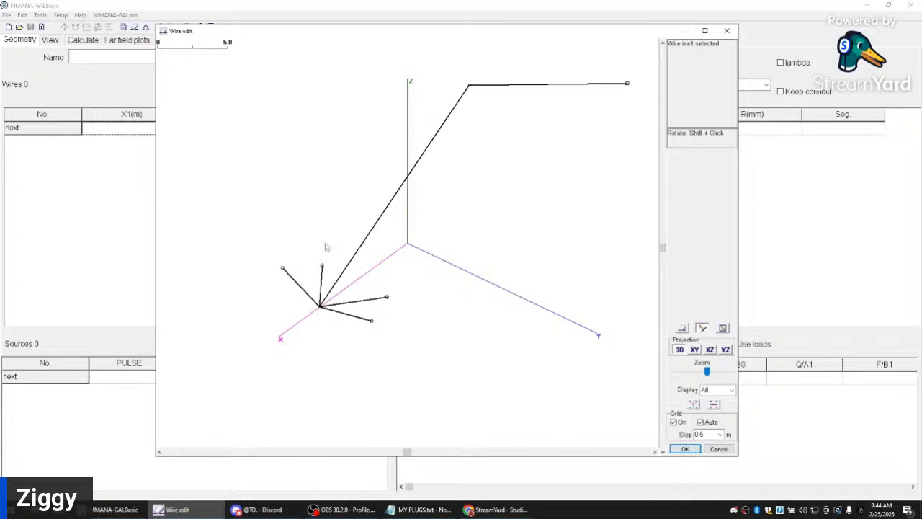
{"action": "left_click_drag", "start_coordinate": [300, 213], "coordinate": [267, 211]}
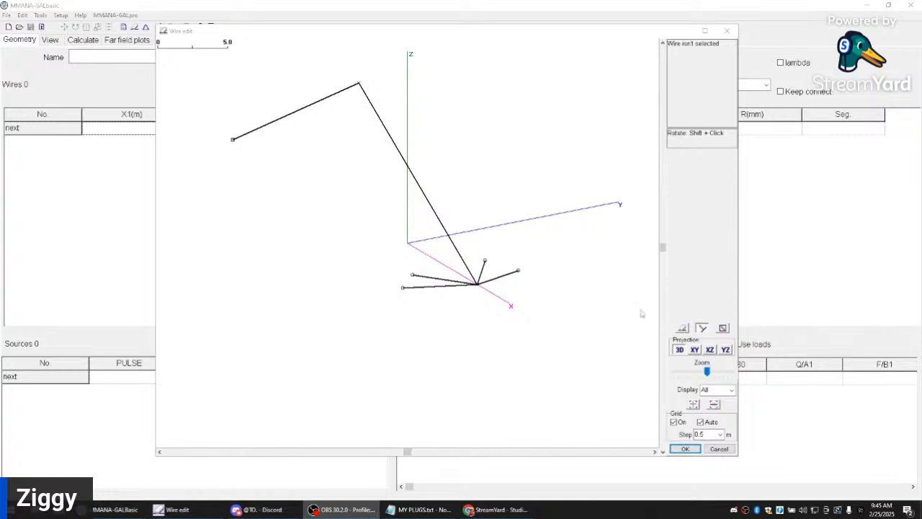
{"action": "left_click_drag", "start_coordinate": [576, 232], "coordinate": [488, 280]}
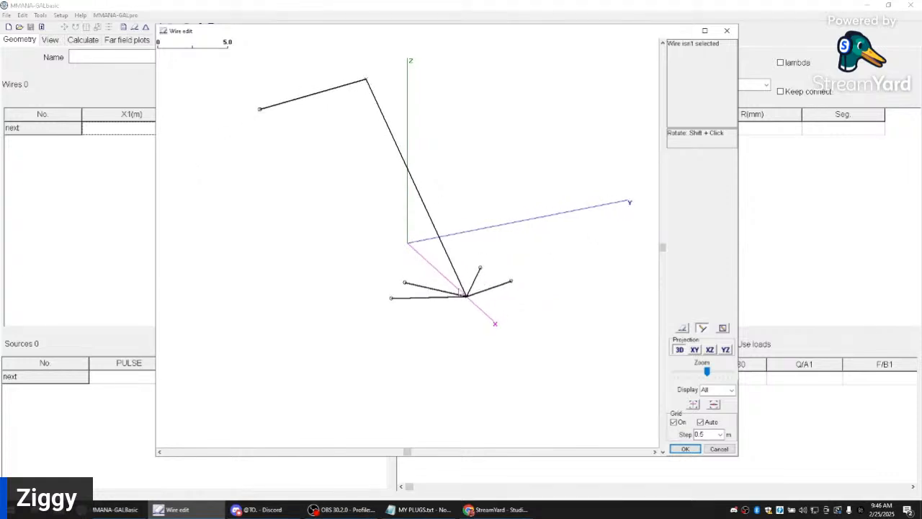
Step: Enlarge the junction where the four radials meet the sloping wire and examine it from several angles
{"action": "left_click_drag", "start_coordinate": [707, 372], "coordinate": [717, 371]}
{"action": "left_click_drag", "start_coordinate": [628, 385], "coordinate": [630, 385]}
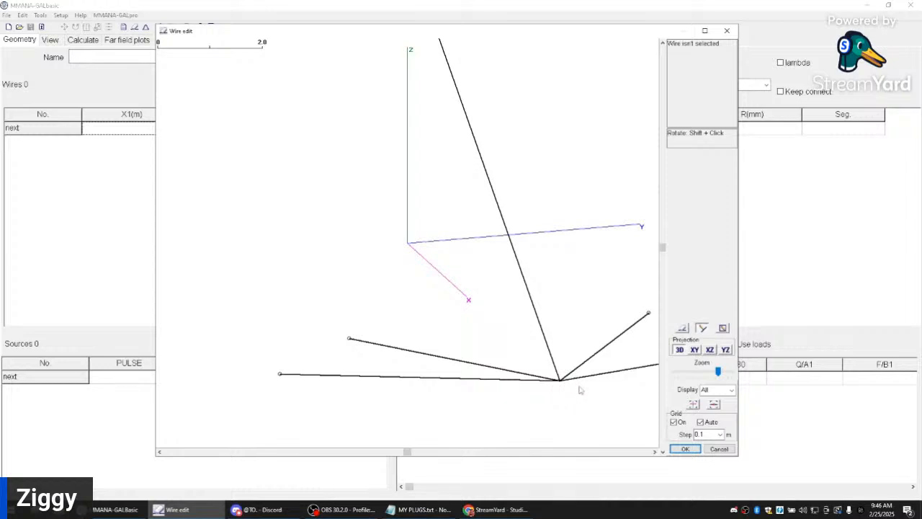
{"action": "mouse_move", "coordinate": [578, 390]}
{"action": "left_mouse_down"}
{"action": "mouse_move", "coordinate": [592, 392]}
{"action": "mouse_move", "coordinate": [582, 387]}
{"action": "left_mouse_up"}
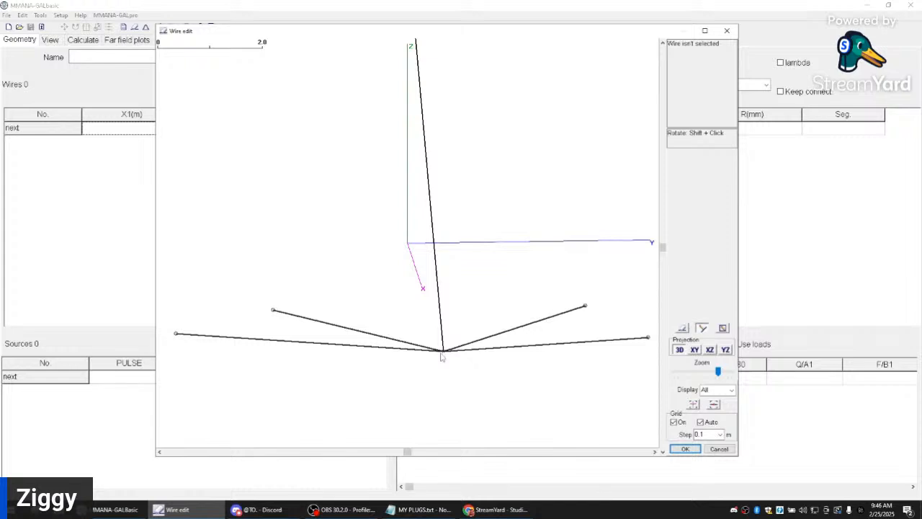
{"action": "mouse_move", "coordinate": [499, 263]}
{"action": "left_mouse_down"}
{"action": "mouse_move", "coordinate": [498, 278]}
{"action": "mouse_move", "coordinate": [512, 266]}
{"action": "mouse_move", "coordinate": [502, 266]}
{"action": "left_mouse_up"}
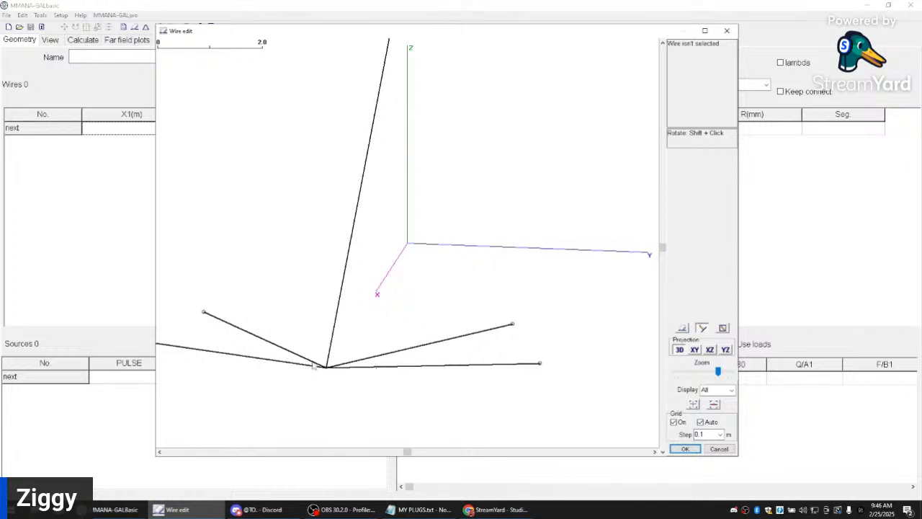
{"action": "mouse_move", "coordinate": [332, 397]}
{"action": "left_mouse_down"}
{"action": "mouse_move", "coordinate": [326, 387]}
{"action": "mouse_move", "coordinate": [339, 386]}
{"action": "left_mouse_up"}
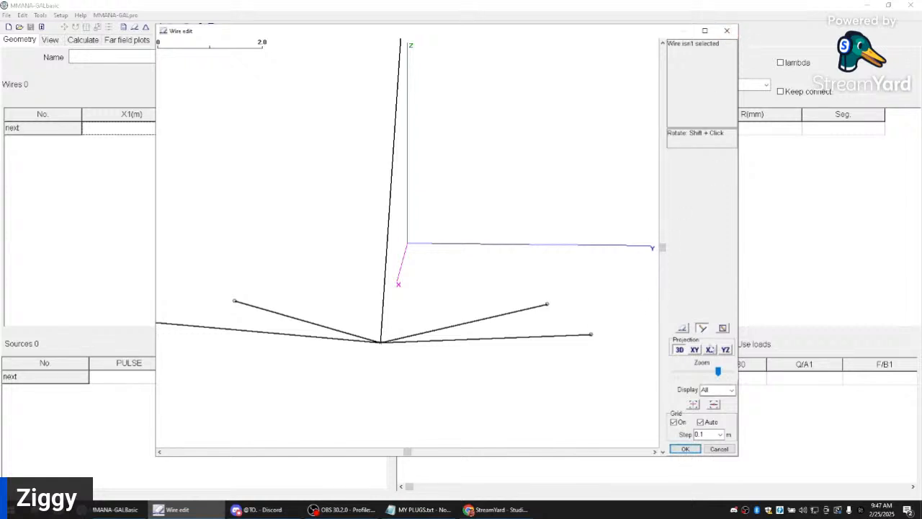
Step: Select the sloping wire that meets the radials to identify it, and accept the drawn wires into the geometry table
{"action": "left_click", "coordinate": [681, 328]}
{"action": "left_click", "coordinate": [704, 330]}
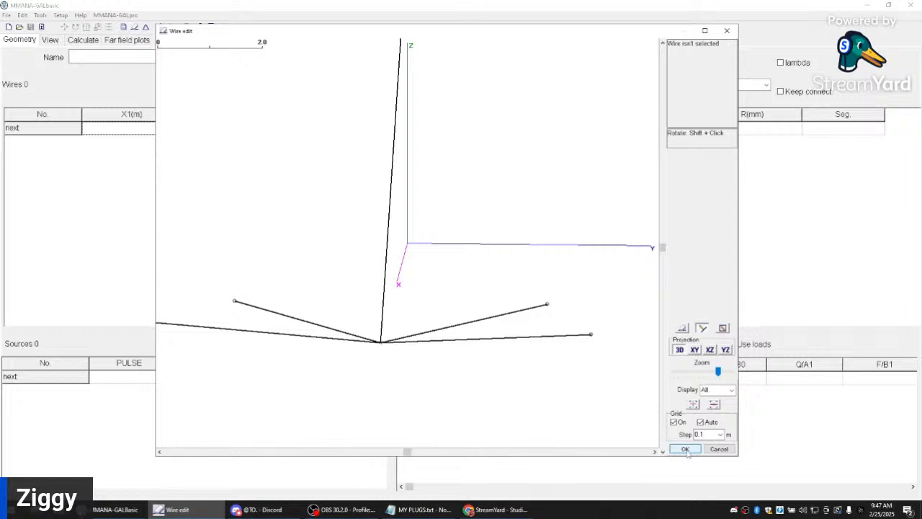
{"action": "left_click", "coordinate": [681, 328]}
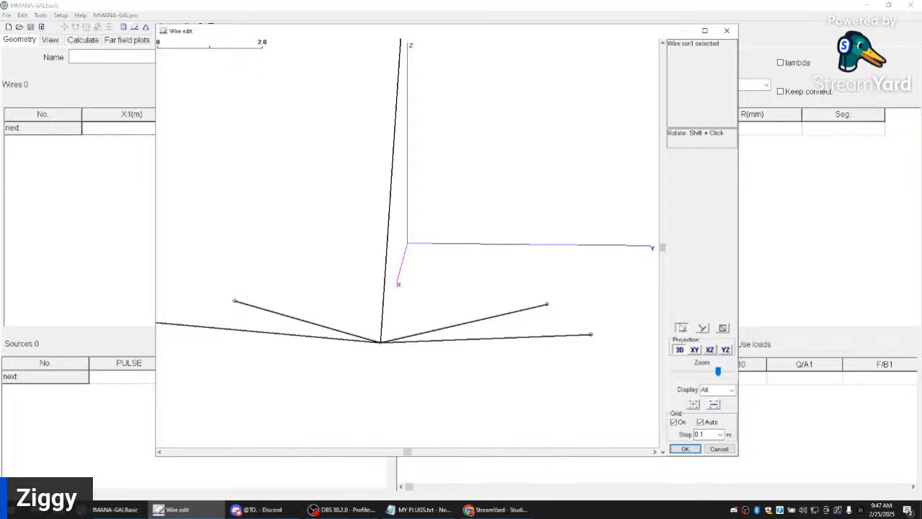
{"action": "left_click", "coordinate": [383, 327]}
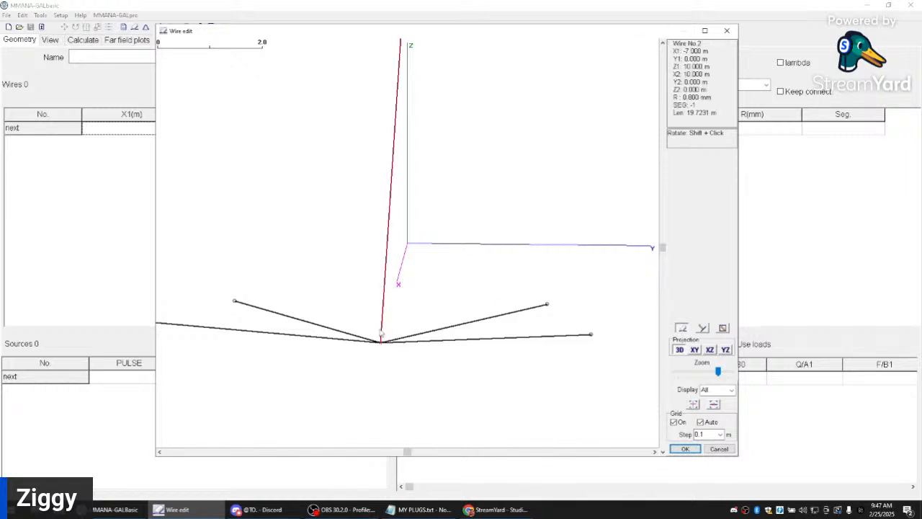
{"action": "right_click", "coordinate": [383, 336]}
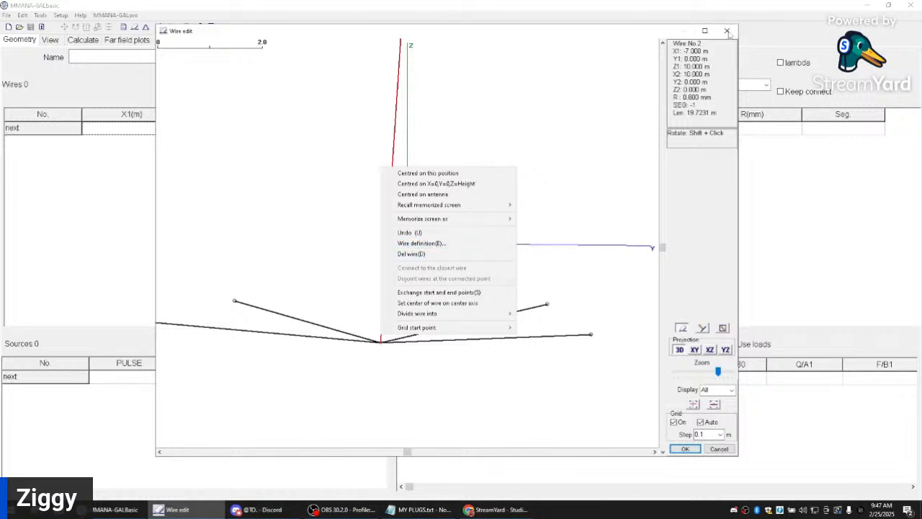
{"action": "left_click", "coordinate": [685, 448]}
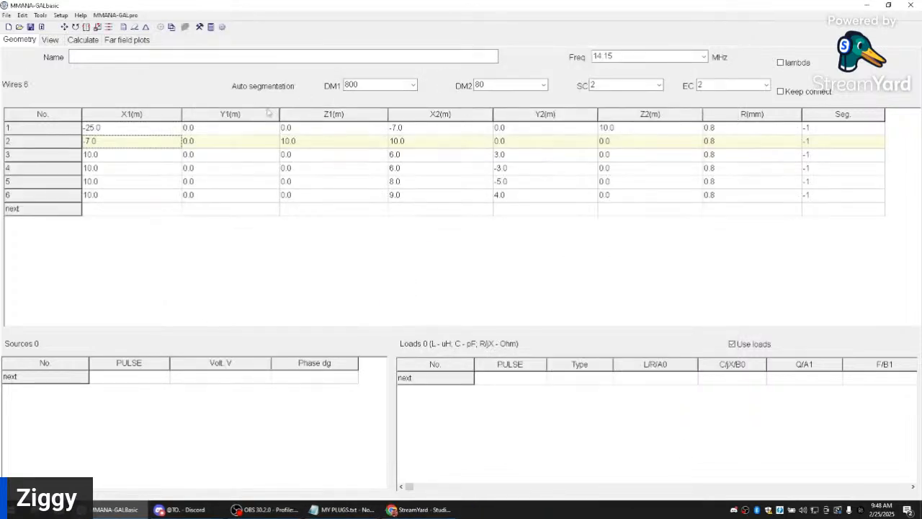
{"action": "left_click", "coordinate": [124, 27]}
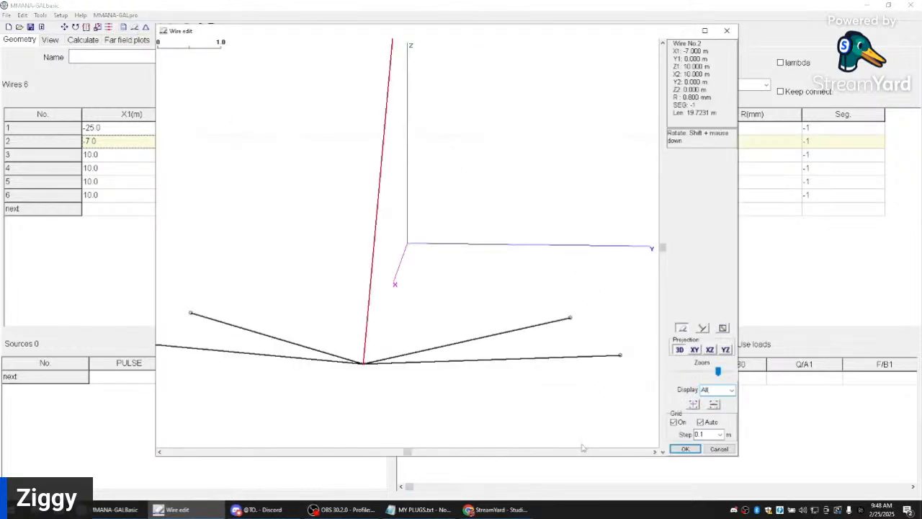
{"action": "left_click", "coordinate": [727, 31]}
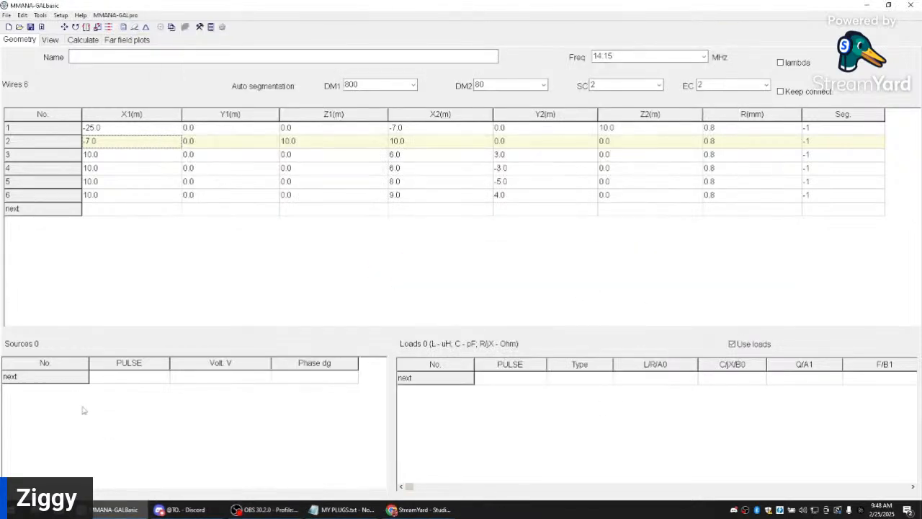
Step: Add a source at pulse w2b and check its position on the antenna in the rotated 3D view
{"action": "left_click", "coordinate": [62, 382]}
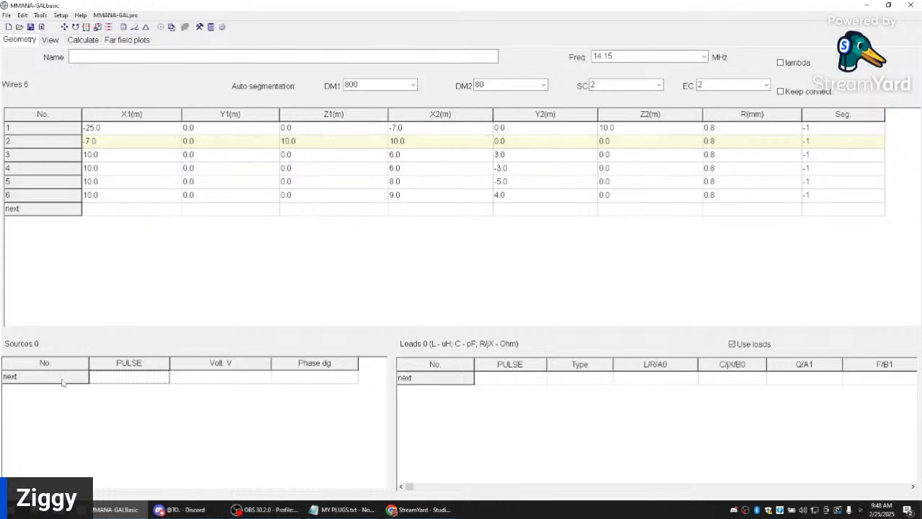
{"action": "left_click", "coordinate": [142, 380]}
{"action": "type", "text": "w"}
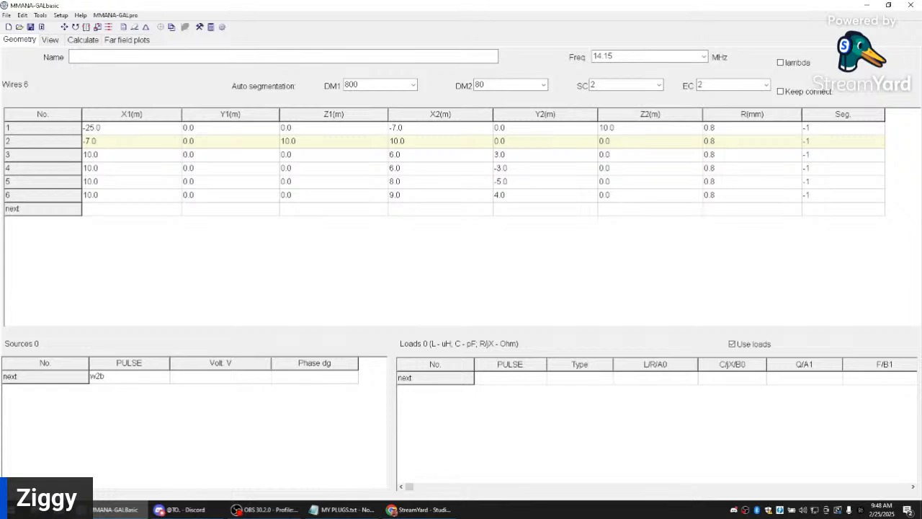
{"action": "type", "text": "2b"}
{"action": "key", "text": "Return"}
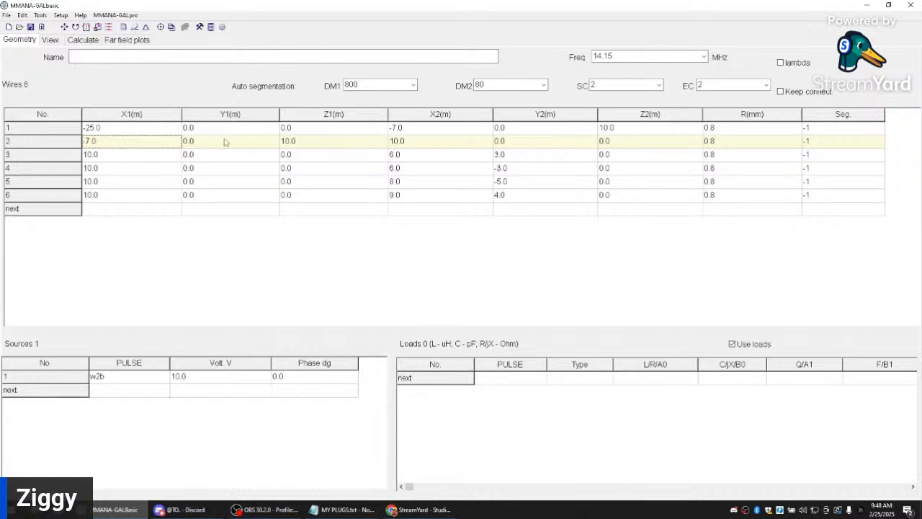
{"action": "left_click", "coordinate": [45, 39]}
{"action": "left_click_drag", "start_coordinate": [284, 229], "coordinate": [253, 231]}
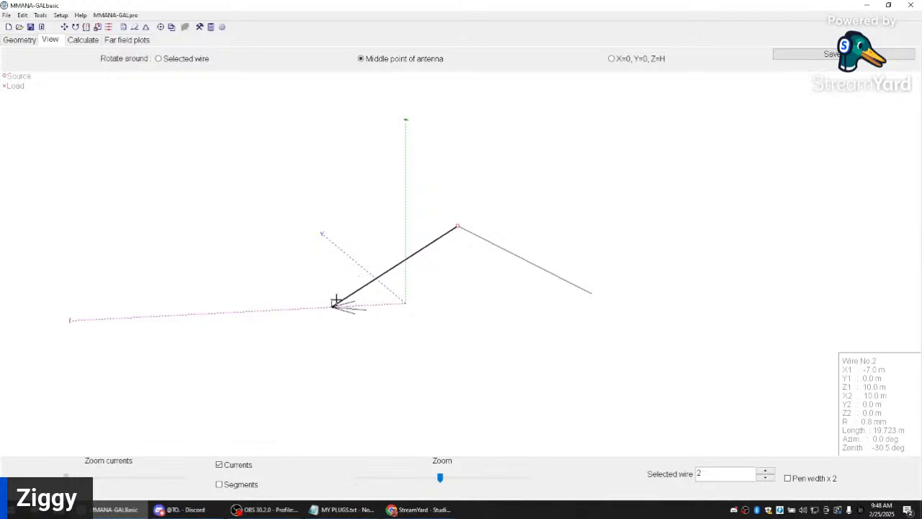
Step: Set the source's pulse to w2e and check its position at the radial junction in the rotated 3D view
{"action": "left_click", "coordinate": [19, 40]}
{"action": "left_click", "coordinate": [104, 376]}
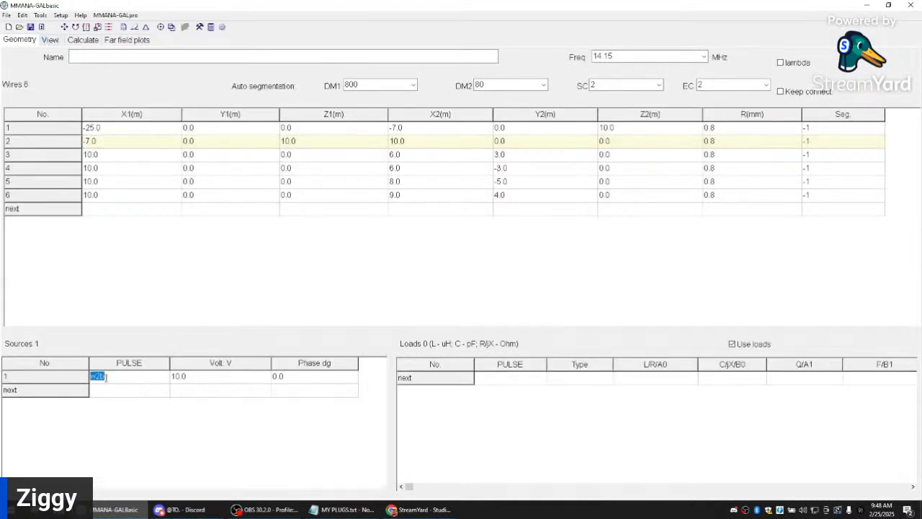
{"action": "type", "text": "w2e"}
{"action": "key", "text": "Return"}
{"action": "left_click", "coordinate": [50, 39]}
{"action": "left_click_drag", "start_coordinate": [418, 305], "coordinate": [430, 312]}
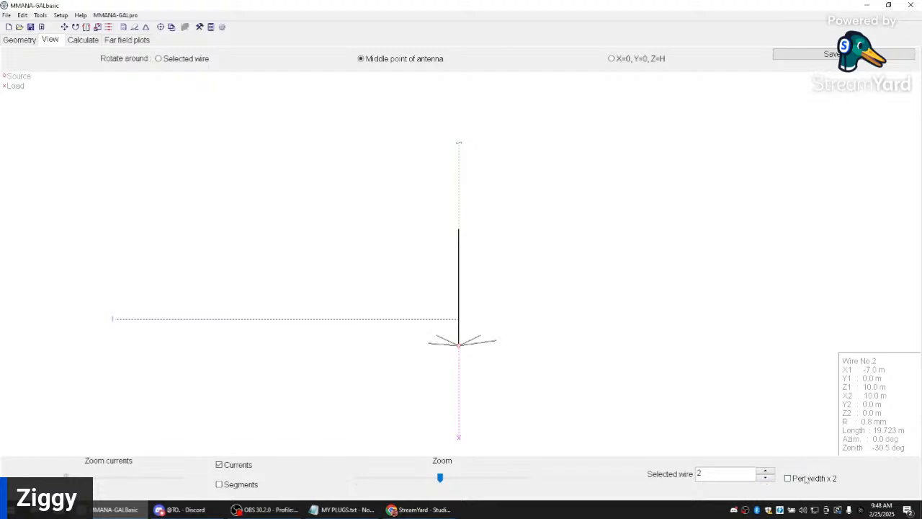
{"action": "left_click_drag", "start_coordinate": [556, 332], "coordinate": [536, 327]}
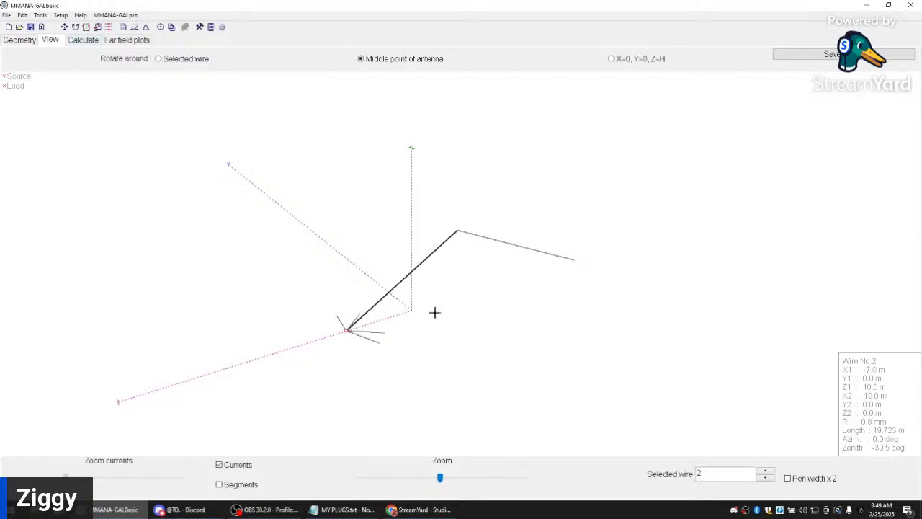
{"action": "left_click_drag", "start_coordinate": [415, 342], "coordinate": [378, 339]}
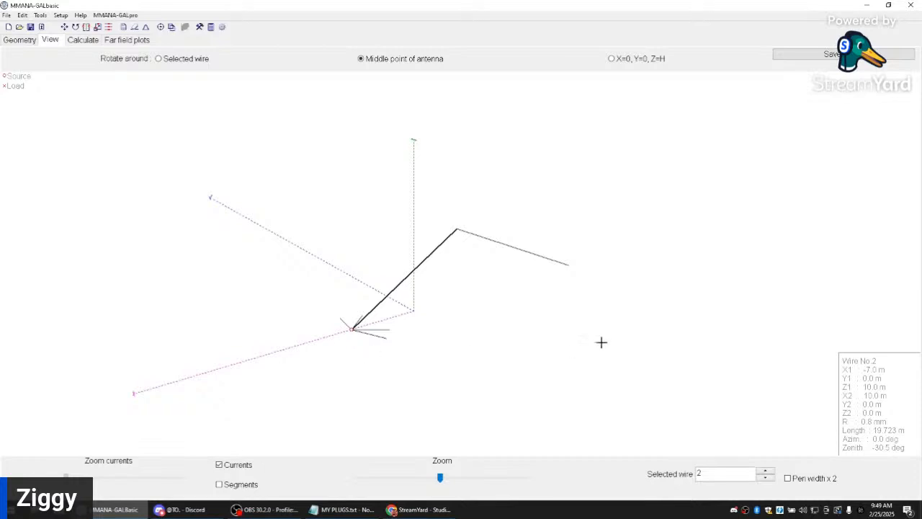
{"action": "left_click", "coordinate": [415, 513]}
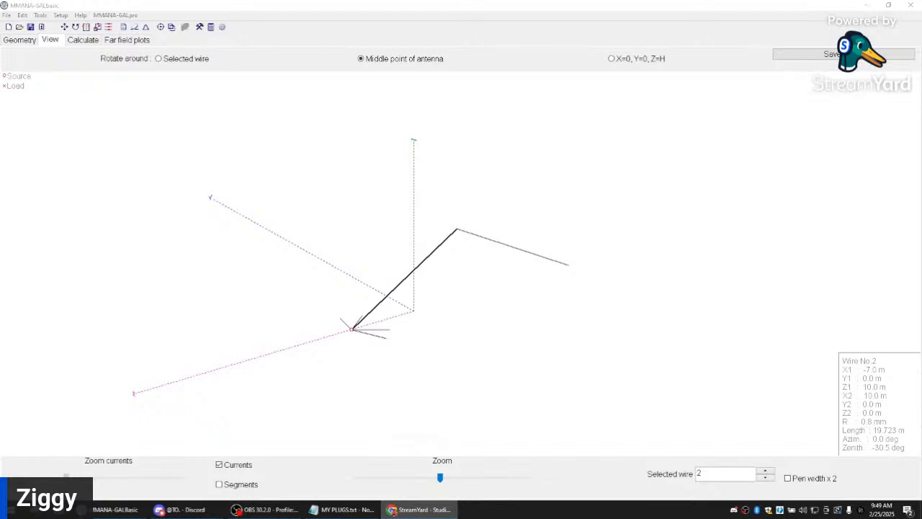
{"action": "left_click", "coordinate": [416, 514]}
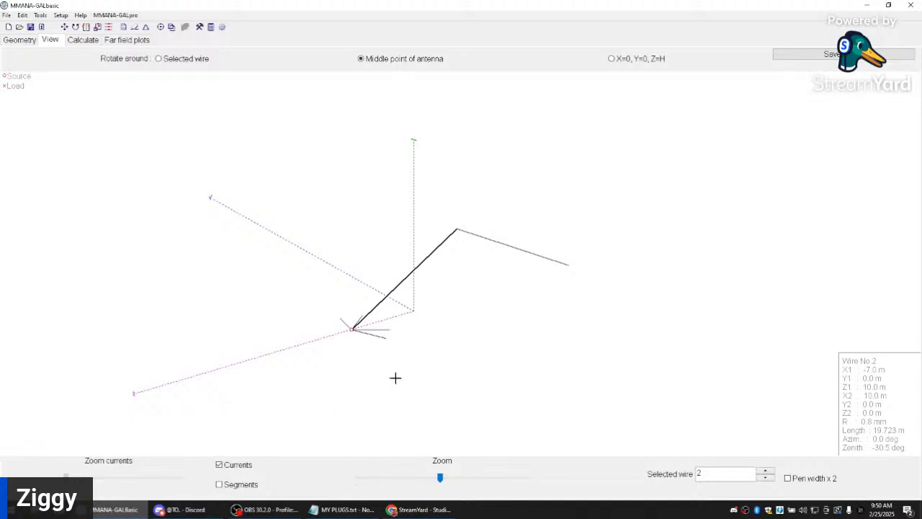
Step: Examine the enlarged antenna in the 3D view and review its wires in the wire editor and geometry table
{"action": "left_click_drag", "start_coordinate": [392, 375], "coordinate": [410, 347]}
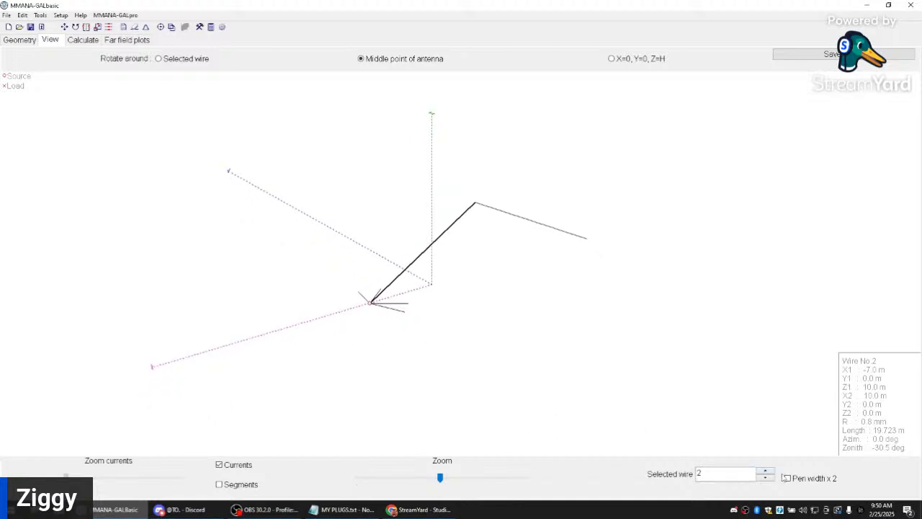
{"action": "left_click_drag", "start_coordinate": [440, 479], "coordinate": [456, 483]}
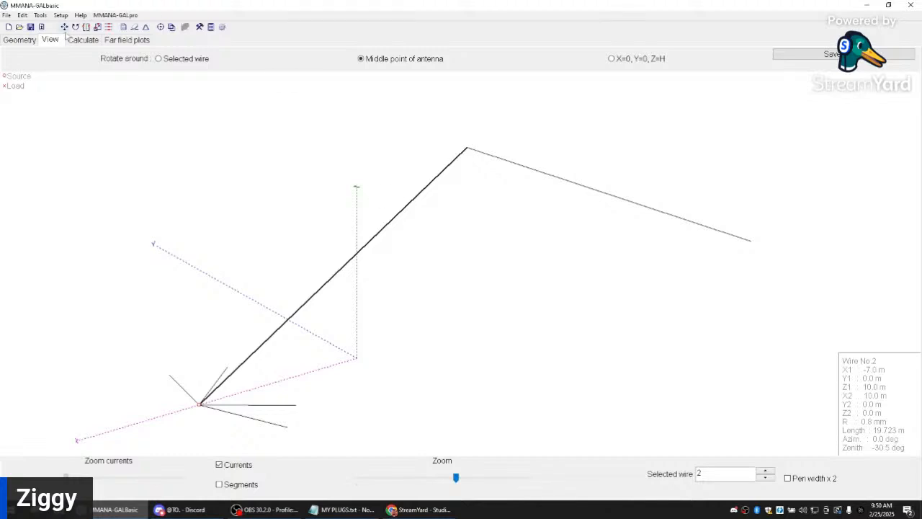
{"action": "left_click", "coordinate": [134, 27]}
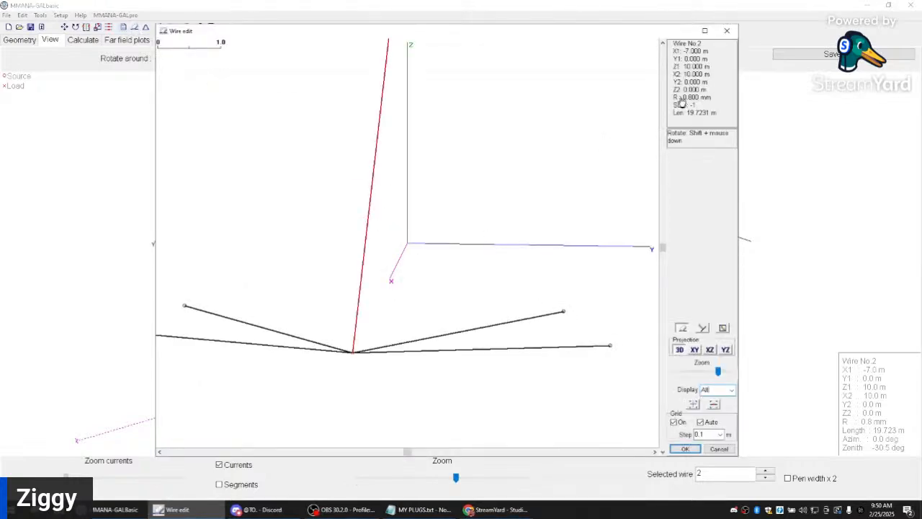
{"action": "left_click", "coordinate": [727, 31]}
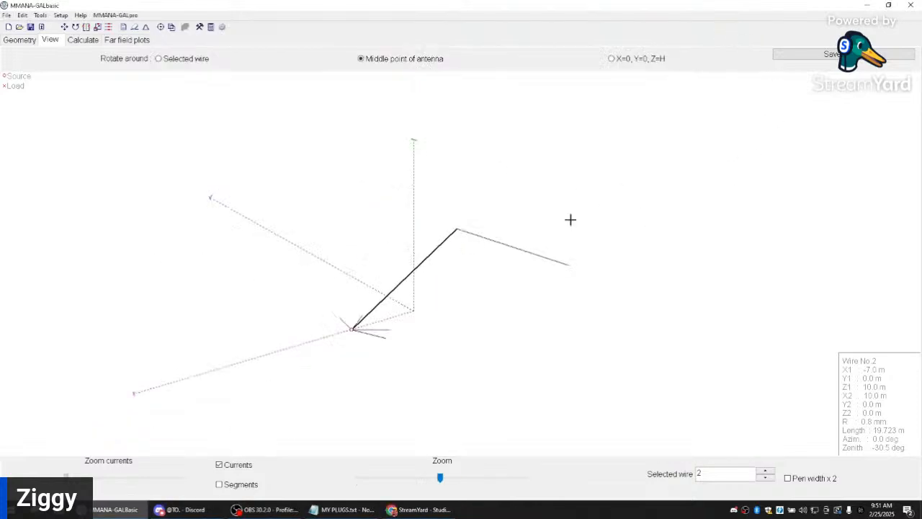
{"action": "left_click", "coordinate": [19, 40]}
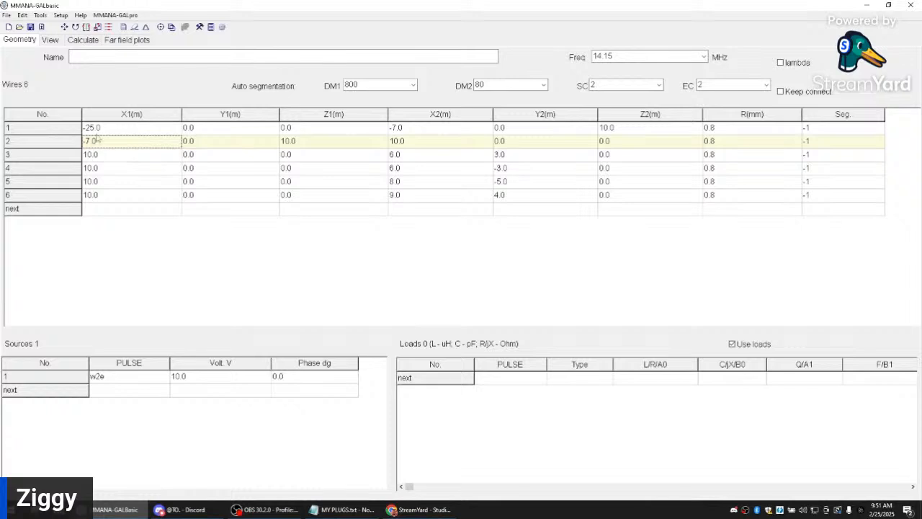
{"action": "left_click", "coordinate": [50, 40]}
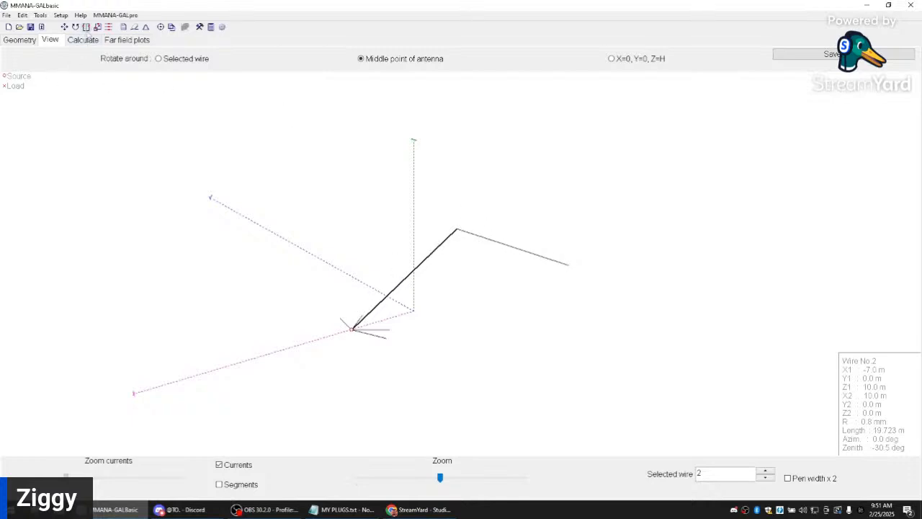
{"action": "left_click", "coordinate": [86, 27]}
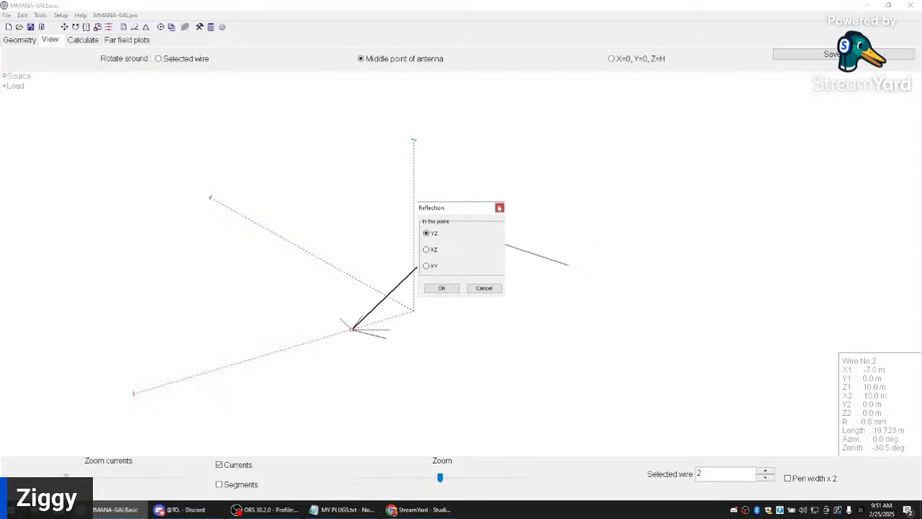
{"action": "left_click", "coordinate": [498, 207]}
Step: Try to calculate the antenna at 14.15 MHz over real ground with no added height
{"action": "left_click", "coordinate": [74, 41]}
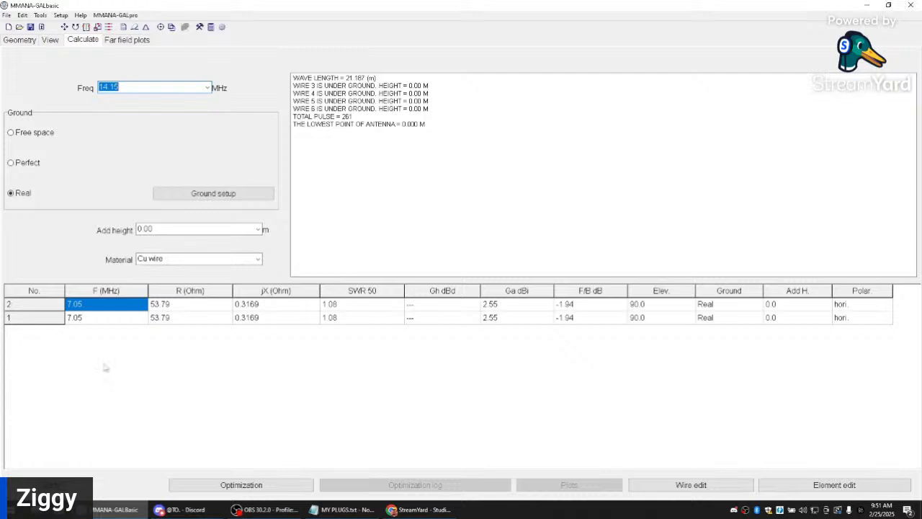
{"action": "left_click", "coordinate": [65, 487]}
{"action": "left_click", "coordinate": [109, 40]}
{"action": "left_click", "coordinate": [62, 42]}
{"action": "left_click", "coordinate": [78, 41]}
Step: Check the antenna in the 3D view and the lowest-point line in the calculation log
{"action": "left_click", "coordinate": [50, 40]}
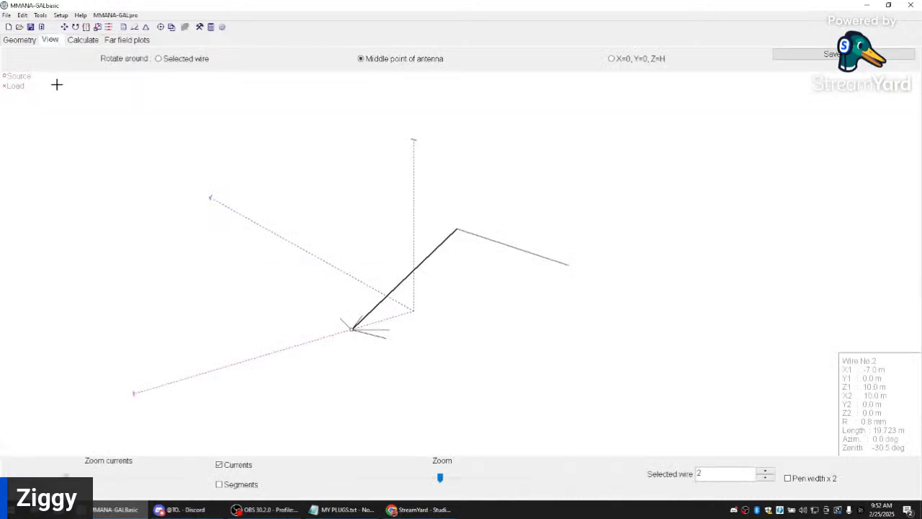
{"action": "left_click_drag", "start_coordinate": [467, 319], "coordinate": [322, 180]}
{"action": "left_click", "coordinate": [85, 40]}
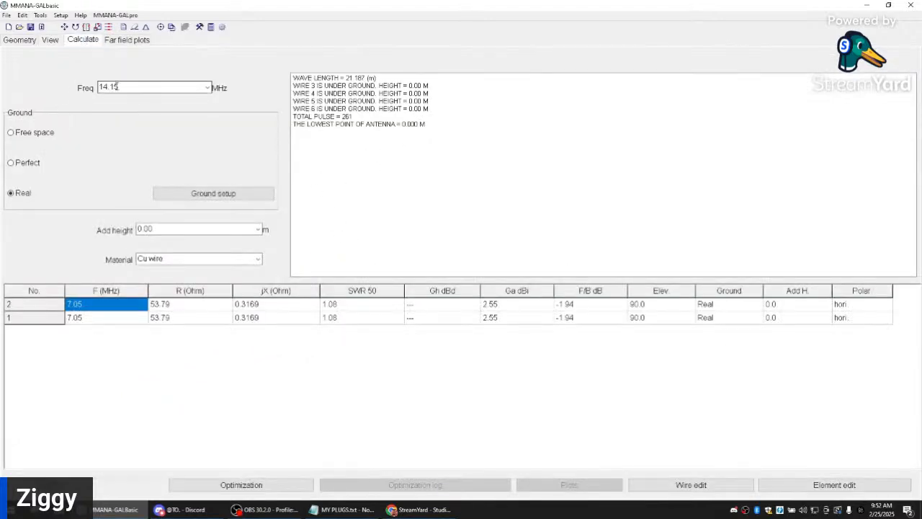
{"action": "left_click_drag", "start_coordinate": [439, 127], "coordinate": [292, 125]}
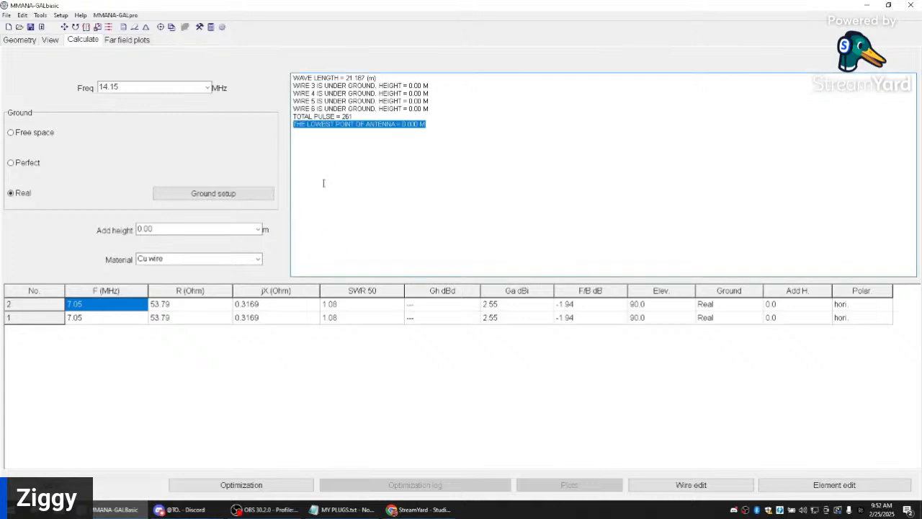
Step: Set the added height for the calculation to 1 m
{"action": "left_click", "coordinate": [193, 229]}
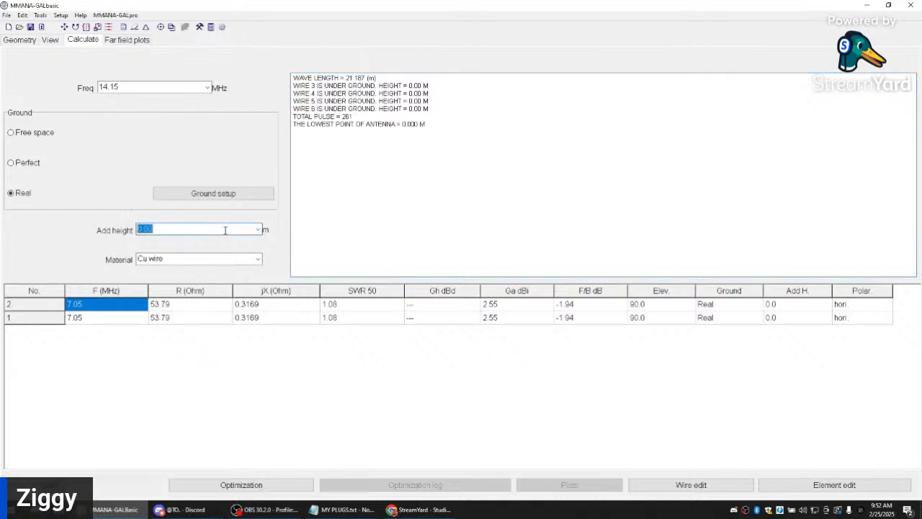
{"action": "left_click", "coordinate": [257, 229]}
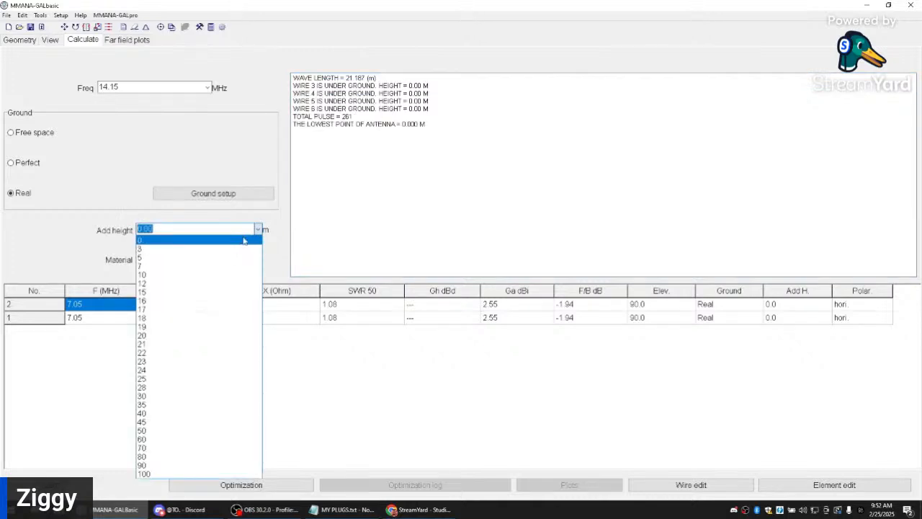
{"action": "type", "text": "1"}
{"action": "key", "text": "Return"}
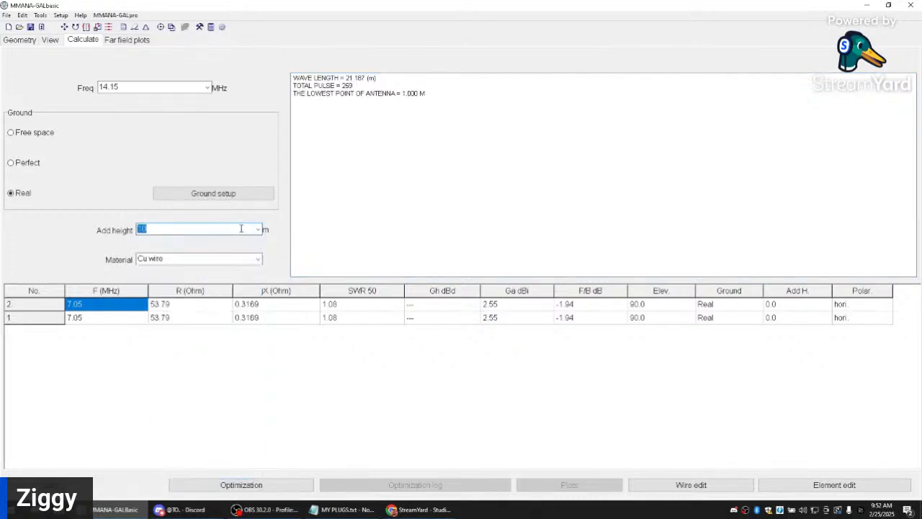
{"action": "left_click", "coordinate": [238, 231]}
{"action": "key", "text": "BackSpace"}
Step: Calculate the raised antenna at 14.15 MHz with the ground type set to Real
{"action": "left_click", "coordinate": [112, 168]}
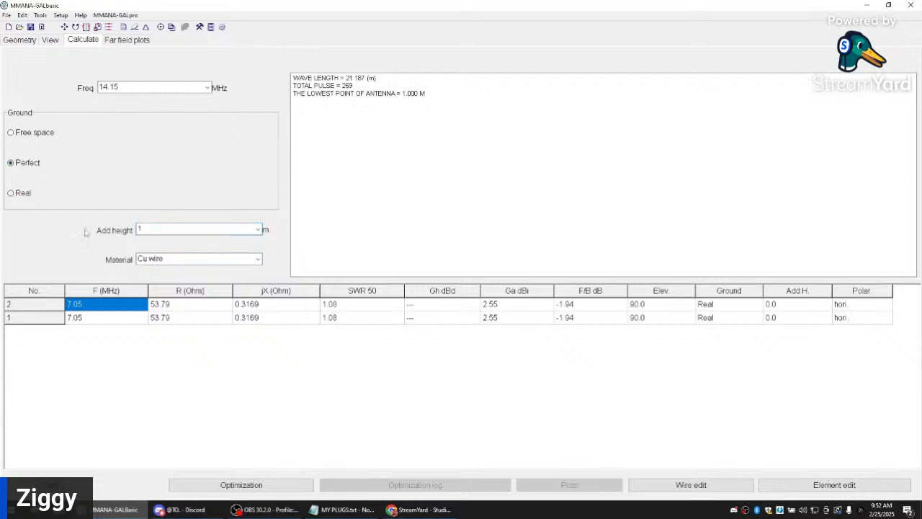
{"action": "left_click", "coordinate": [20, 194]}
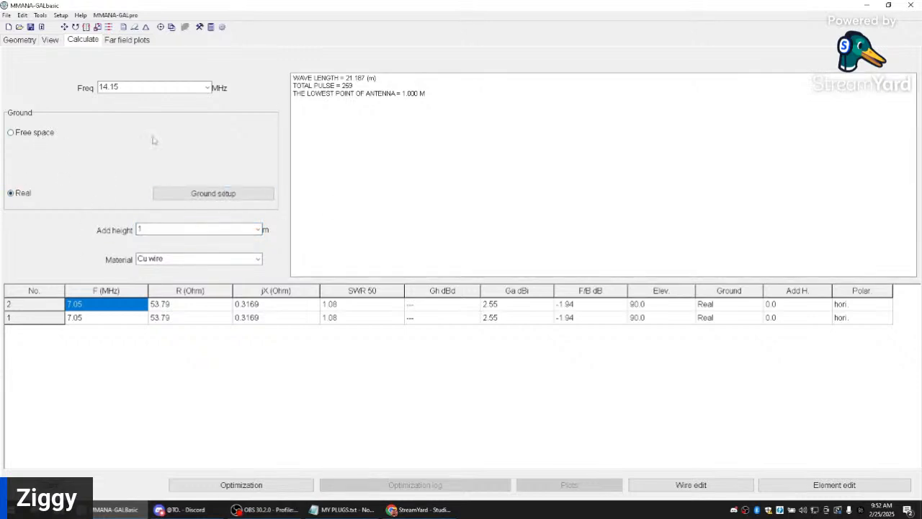
{"action": "left_click", "coordinate": [66, 485]}
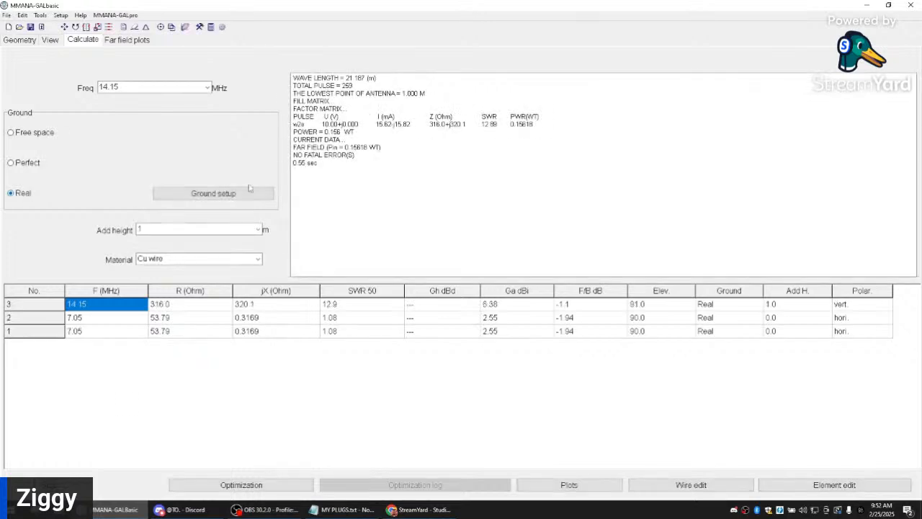
Step: Show the far-field plots and open the 3D radiation pattern, rotating it and examining it as a wireframe around the antenna
{"action": "left_click", "coordinate": [120, 44]}
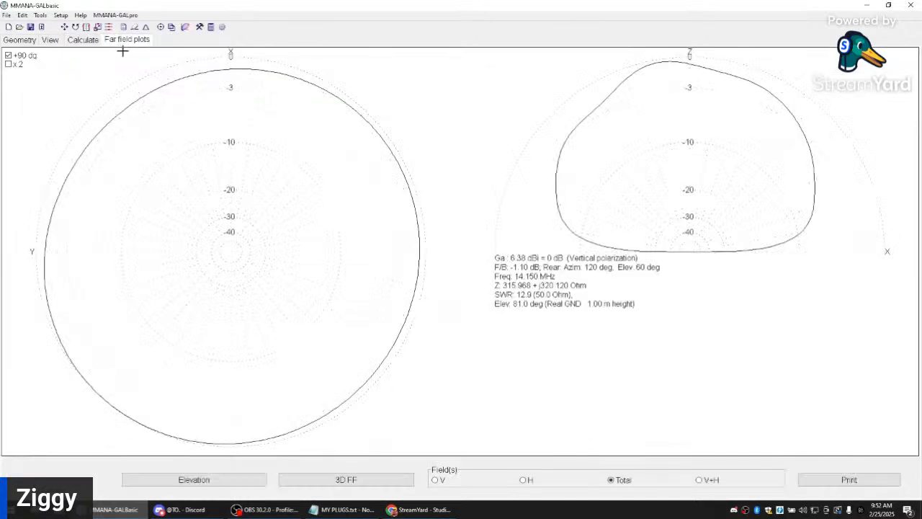
{"action": "left_click", "coordinate": [236, 479]}
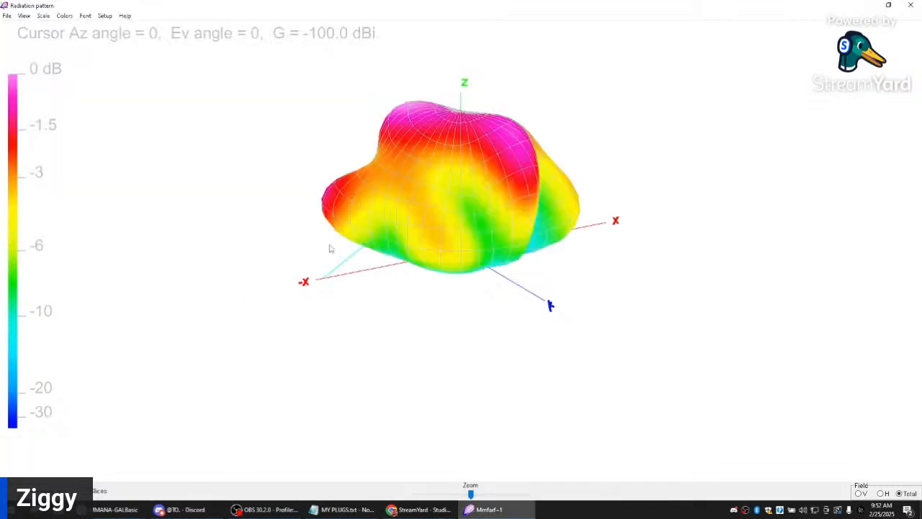
{"action": "left_click_drag", "start_coordinate": [456, 220], "coordinate": [494, 218]}
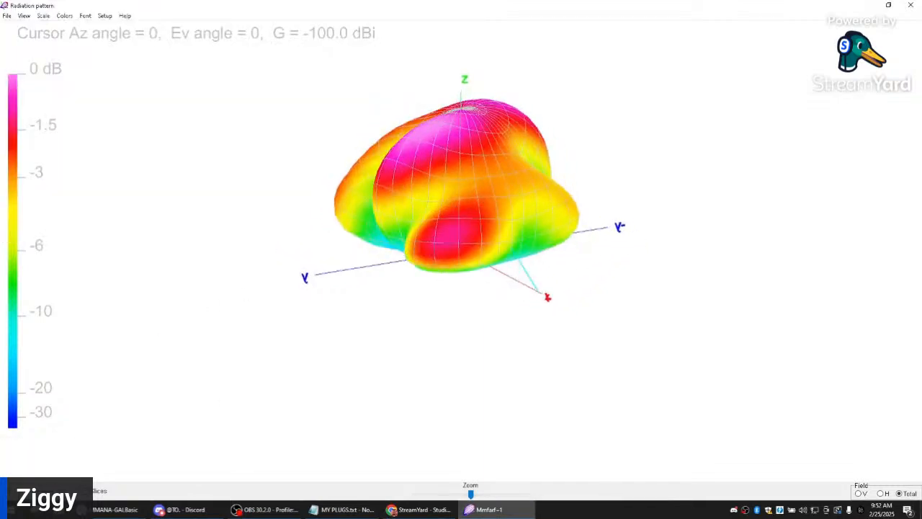
{"action": "left_click_drag", "start_coordinate": [425, 308], "coordinate": [499, 298]}
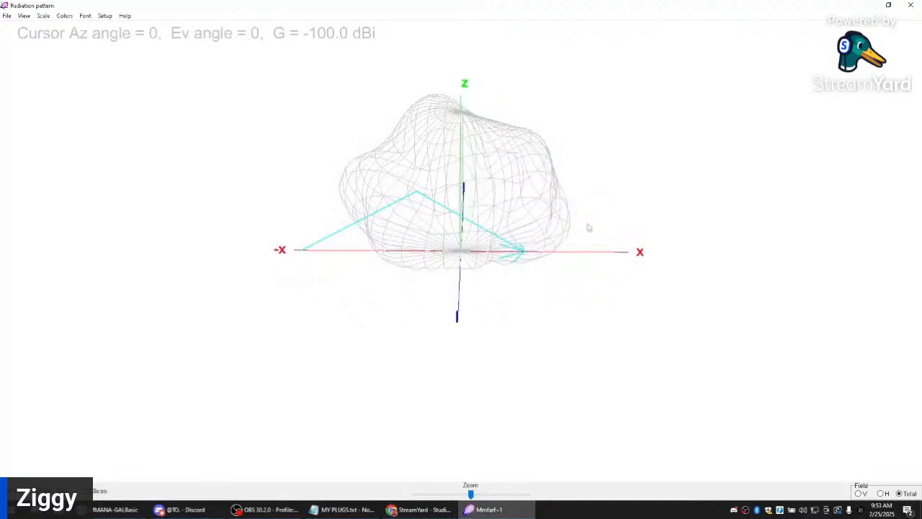
{"action": "left_click_drag", "start_coordinate": [603, 220], "coordinate": [596, 220]}
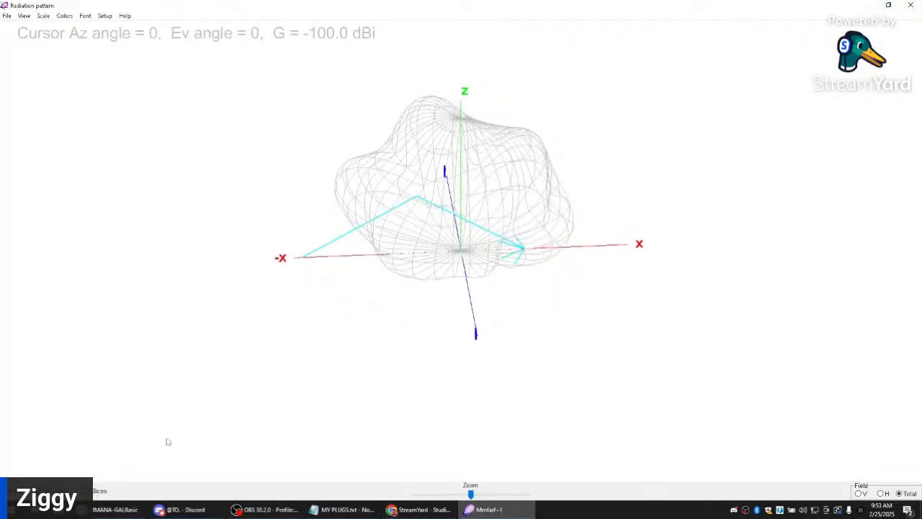
Step: Restore the coloured surface of the 3D radiation pattern, examine its lobes from several sides, and close the pattern
{"action": "left_click", "coordinate": [58, 491]}
{"action": "left_click_drag", "start_coordinate": [165, 291], "coordinate": [9, 296]}
{"action": "left_click_drag", "start_coordinate": [330, 278], "coordinate": [257, 285]}
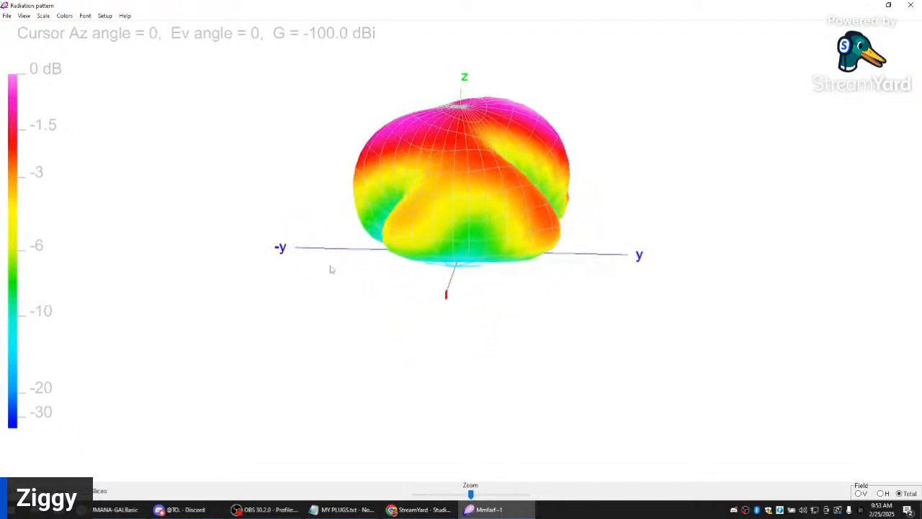
{"action": "left_click_drag", "start_coordinate": [329, 274], "coordinate": [454, 225]}
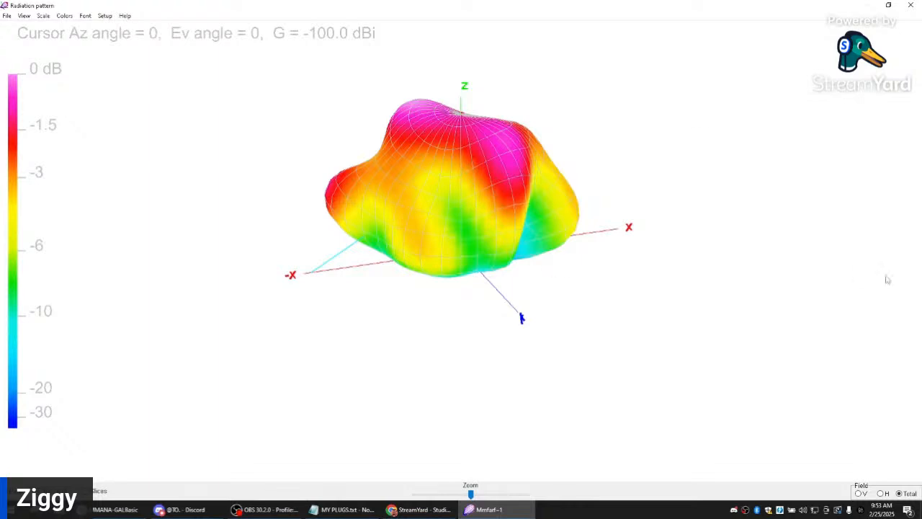
{"action": "left_click", "coordinate": [910, 5]}
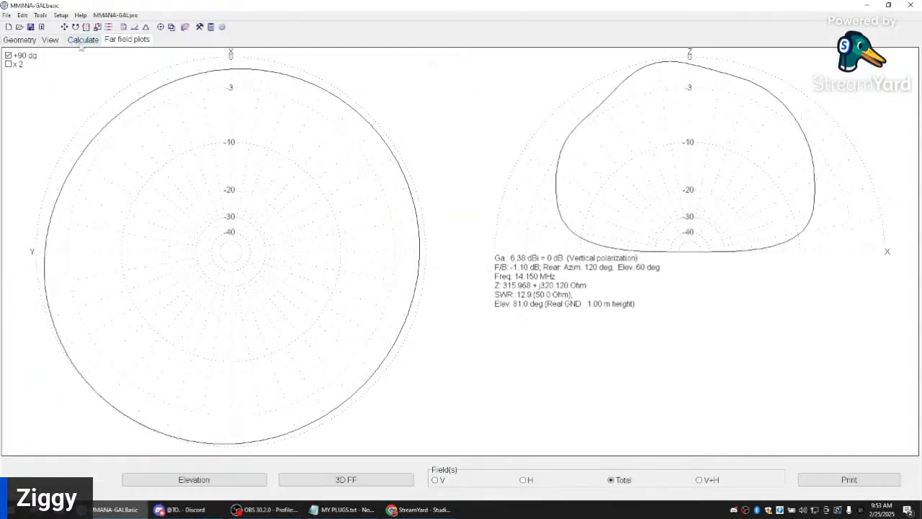
Step: Enlarge and rotate the antenna in the 3D view to examine the wires and the radial junction with currents shown
{"action": "left_click", "coordinate": [49, 40]}
{"action": "left_click_drag", "start_coordinate": [299, 259], "coordinate": [295, 255]}
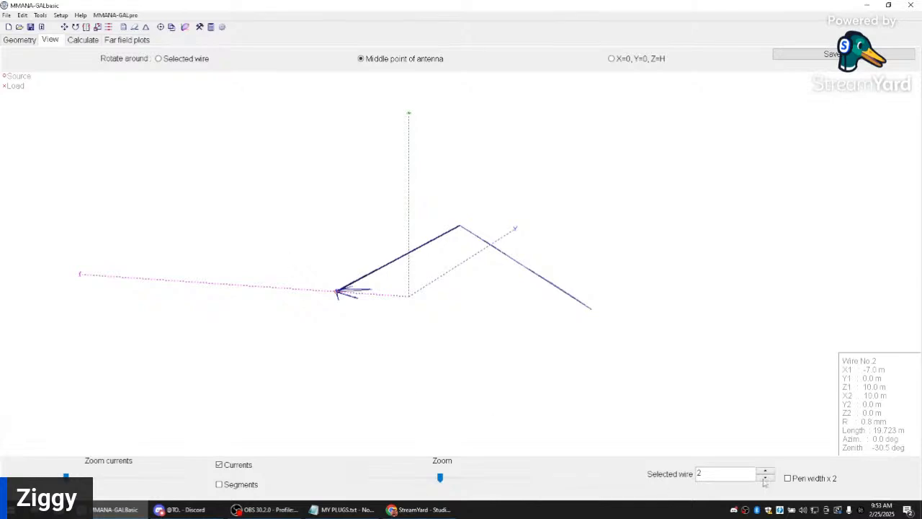
{"action": "left_click_drag", "start_coordinate": [442, 483], "coordinate": [455, 483]}
{"action": "left_click_drag", "start_coordinate": [371, 381], "coordinate": [474, 302]}
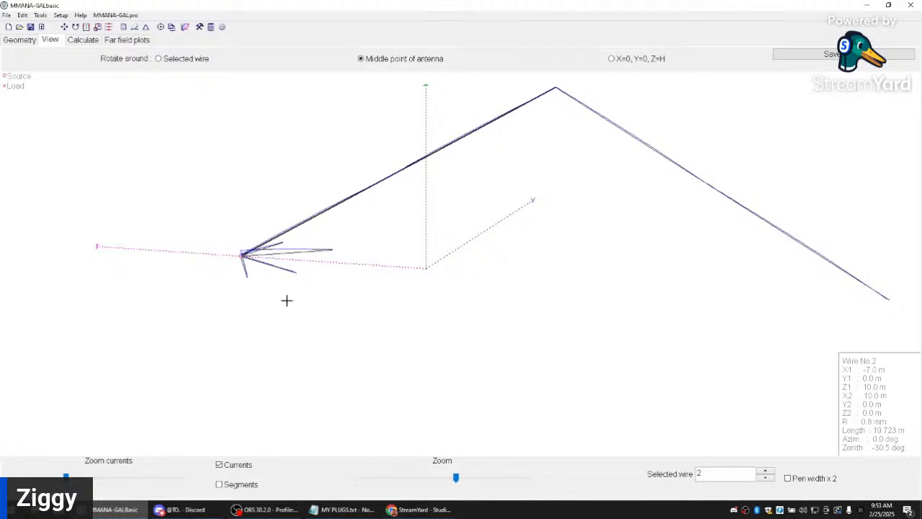
{"action": "left_click_drag", "start_coordinate": [276, 301], "coordinate": [247, 337]}
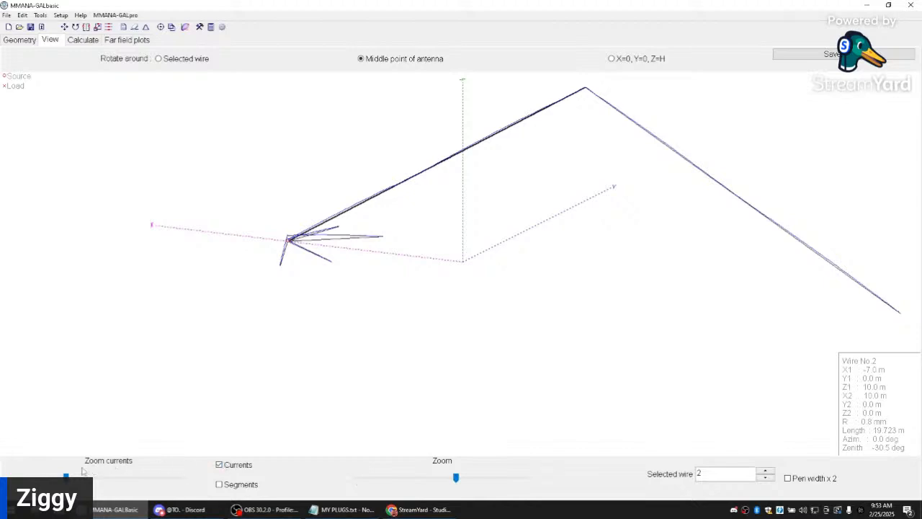
Step: Magnify the current curves and examine the current distribution along the sloping wires and radials from another angle
{"action": "left_click_drag", "start_coordinate": [66, 476], "coordinate": [103, 477]}
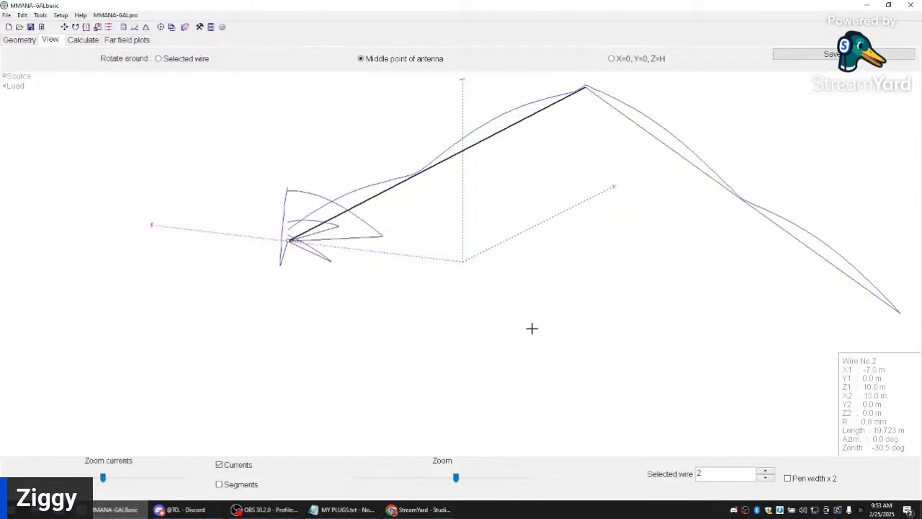
{"action": "left_click_drag", "start_coordinate": [535, 325], "coordinate": [436, 338]}
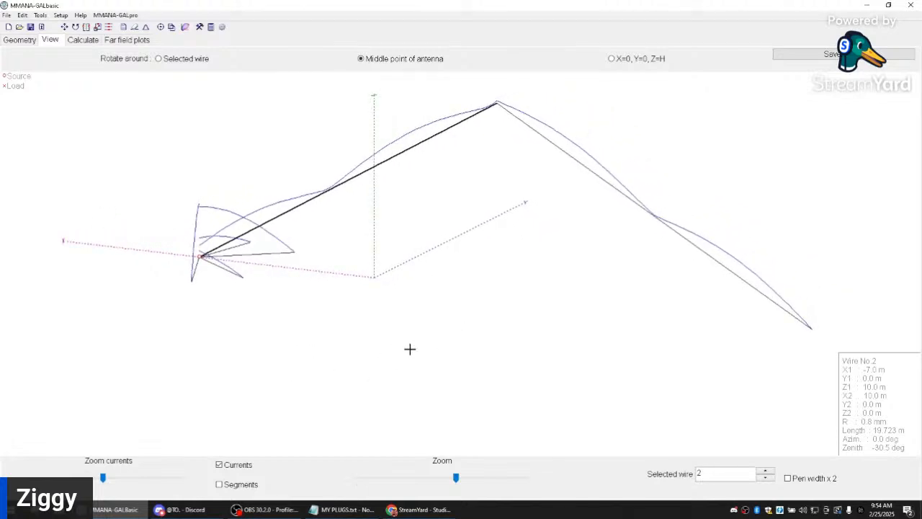
{"action": "mouse_move", "coordinate": [103, 477]}
{"action": "left_mouse_down"}
{"action": "mouse_move", "coordinate": [86, 477]}
{"action": "mouse_move", "coordinate": [120, 482]}
{"action": "left_mouse_up"}
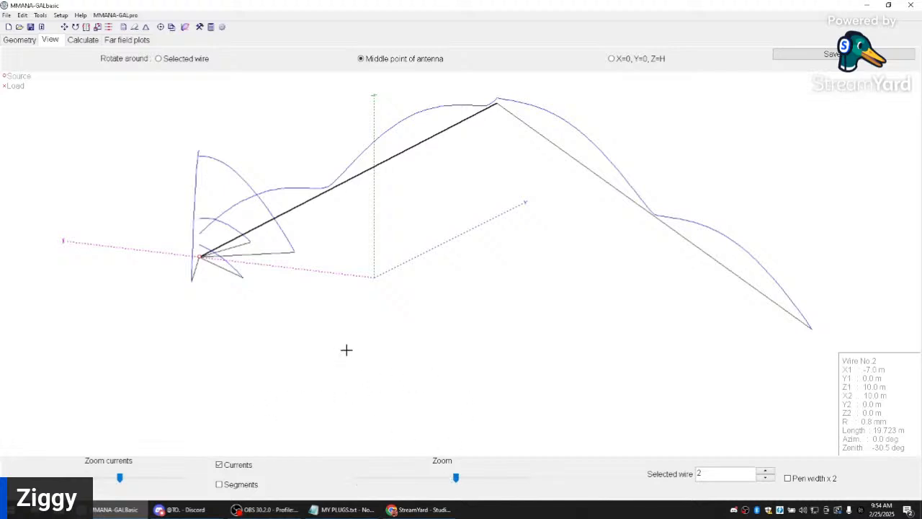
{"action": "right_click", "coordinate": [324, 346]}
{"action": "left_click", "coordinate": [306, 346]}
{"action": "left_click_drag", "start_coordinate": [306, 346], "coordinate": [336, 345]}
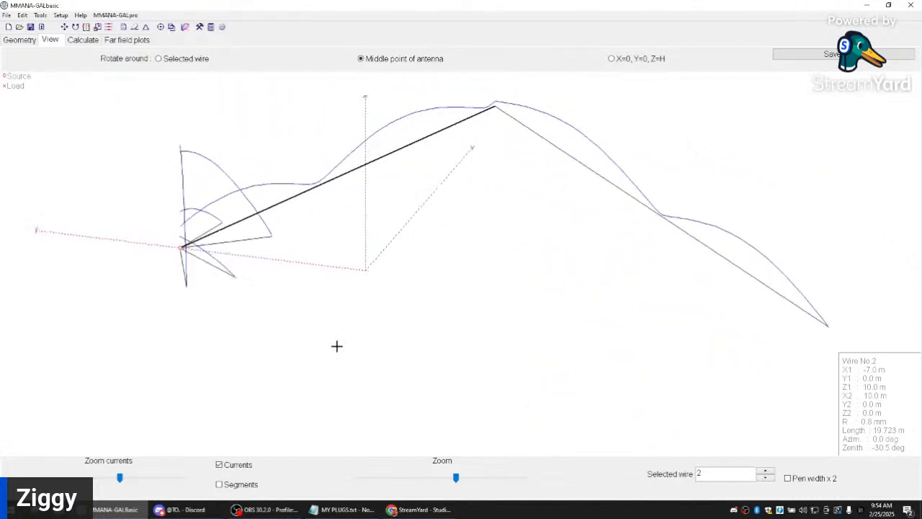
{"action": "left_click_drag", "start_coordinate": [120, 479], "coordinate": [98, 476]}
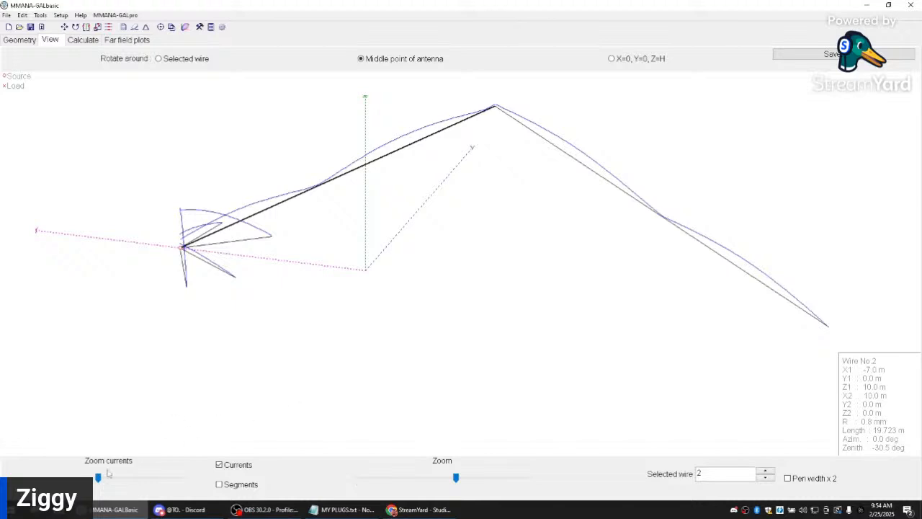
Step: Rotate the antenna, enlarge its radial junction in the 3D view, and examine the currents there with the current curves scaled down slightly
{"action": "left_click_drag", "start_coordinate": [169, 387], "coordinate": [177, 387]}
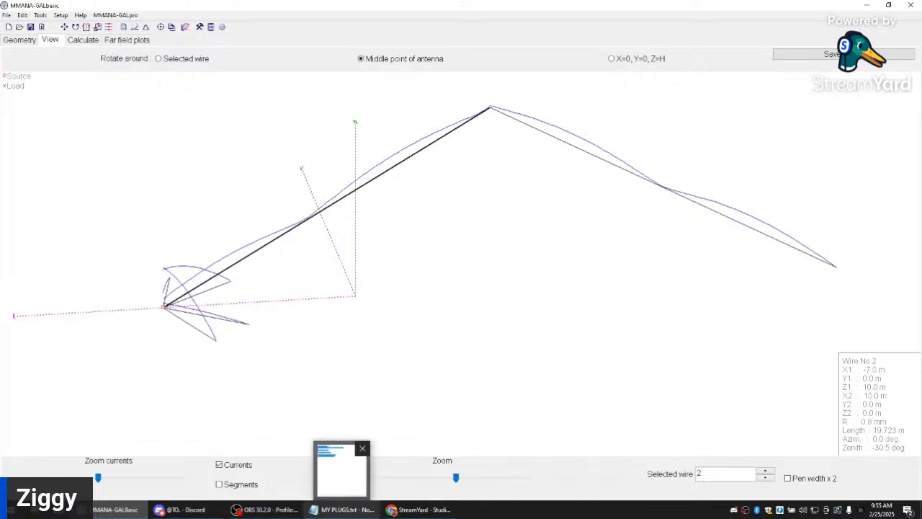
{"action": "left_click", "coordinate": [401, 511]}
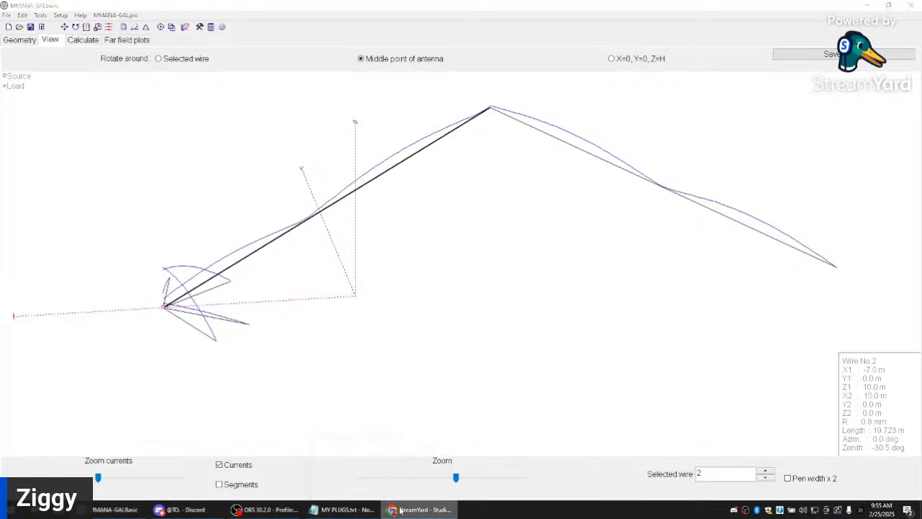
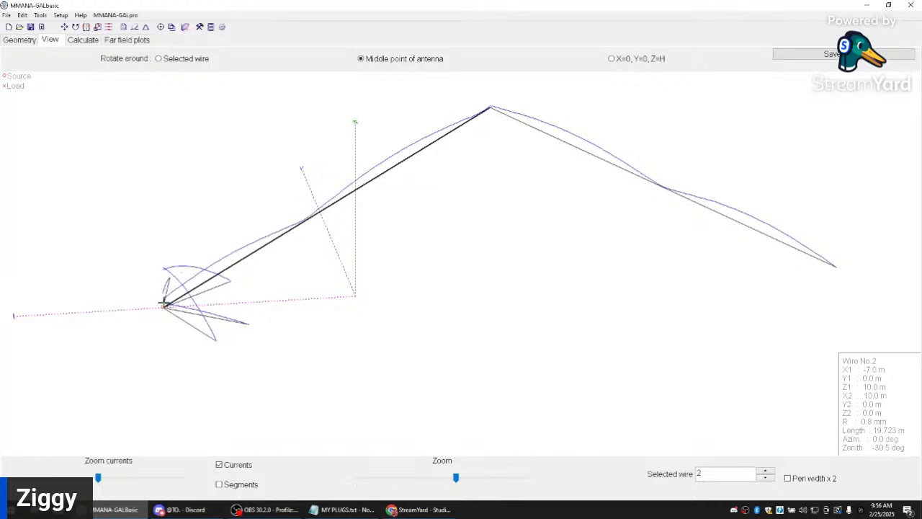
{"action": "left_click_drag", "start_coordinate": [456, 483], "coordinate": [462, 481]}
{"action": "left_click_drag", "start_coordinate": [342, 423], "coordinate": [674, 315]}
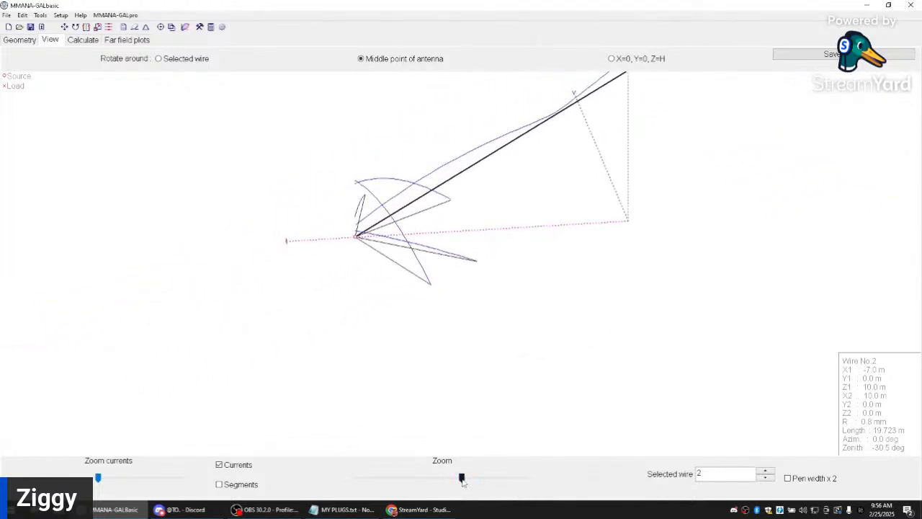
{"action": "left_click_drag", "start_coordinate": [463, 482], "coordinate": [472, 481]}
{"action": "left_click_drag", "start_coordinate": [405, 426], "coordinate": [756, 315]}
{"action": "left_click_drag", "start_coordinate": [98, 479], "coordinate": [99, 481]}
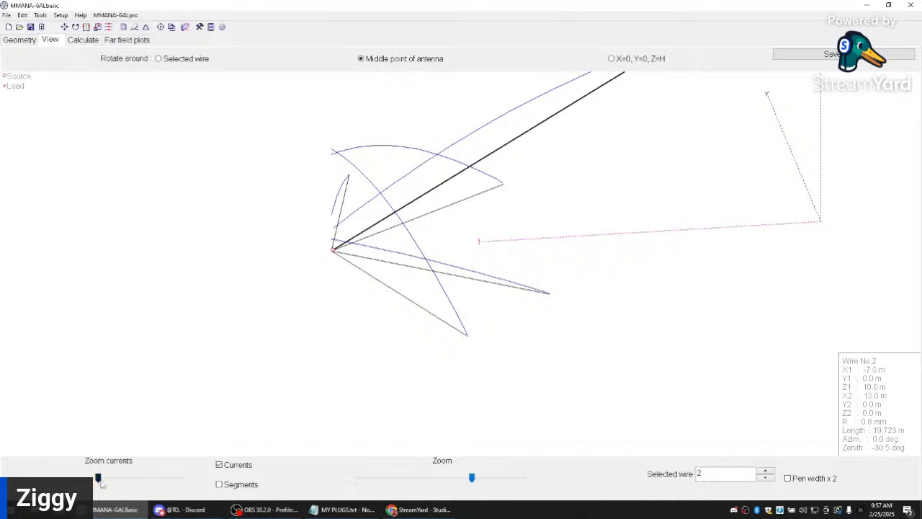
{"action": "left_click_drag", "start_coordinate": [98, 477], "coordinate": [96, 479]}
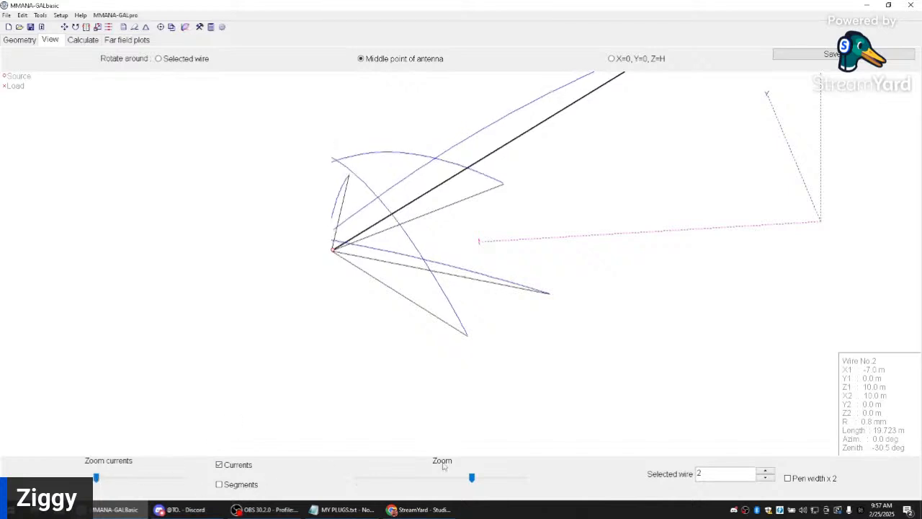
Step: Inspect the current curve at the far end of the sloping wire opposite the feed point, enlarging it in stages
{"action": "left_click_drag", "start_coordinate": [625, 261], "coordinate": [54, 335]}
{"action": "mouse_move", "coordinate": [484, 127]}
{"action": "left_mouse_down"}
{"action": "mouse_move", "coordinate": [249, 282]}
{"action": "mouse_move", "coordinate": [444, 264]}
{"action": "mouse_move", "coordinate": [233, 241]}
{"action": "mouse_move", "coordinate": [348, 235]}
{"action": "mouse_move", "coordinate": [324, 208]}
{"action": "left_mouse_up"}
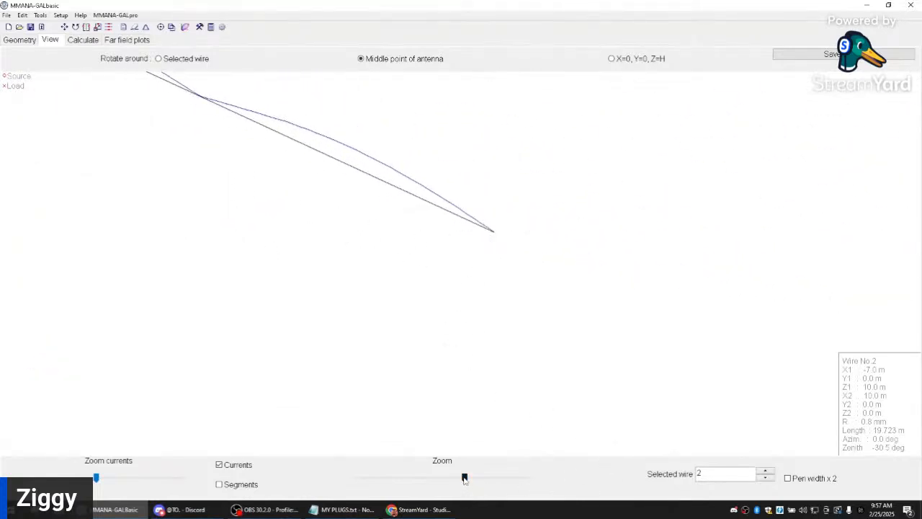
{"action": "left_click_drag", "start_coordinate": [465, 477], "coordinate": [468, 478]}
{"action": "left_click_drag", "start_coordinate": [548, 353], "coordinate": [467, 421]}
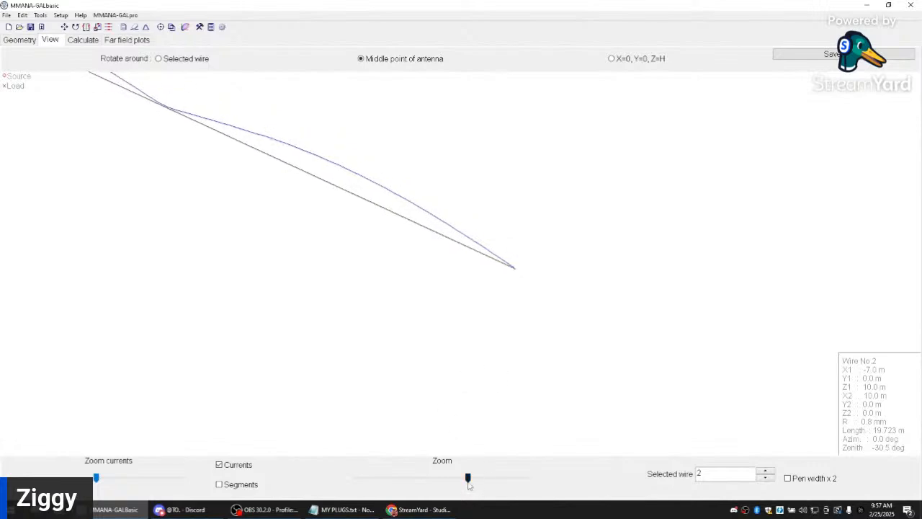
{"action": "left_click_drag", "start_coordinate": [468, 477], "coordinate": [472, 477]}
{"action": "left_click_drag", "start_coordinate": [607, 365], "coordinate": [404, 378]}
{"action": "left_click_drag", "start_coordinate": [473, 477], "coordinate": [480, 477]}
{"action": "left_click_drag", "start_coordinate": [627, 311], "coordinate": [233, 231]}
{"action": "left_click_drag", "start_coordinate": [574, 263], "coordinate": [383, 257]}
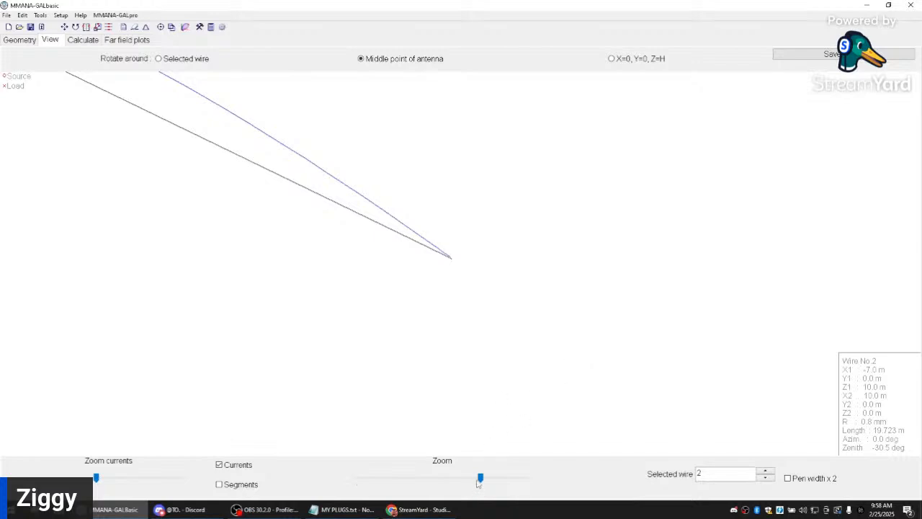
Step: Reduce the magnification and examine the current along the outer half of the sloping wire opposite the feed point
{"action": "left_click_drag", "start_coordinate": [480, 480], "coordinate": [476, 482]}
{"action": "left_click_drag", "start_coordinate": [322, 297], "coordinate": [523, 266]}
{"action": "left_click_drag", "start_coordinate": [475, 481], "coordinate": [467, 480]}
{"action": "left_click_drag", "start_coordinate": [286, 280], "coordinate": [778, 421]}
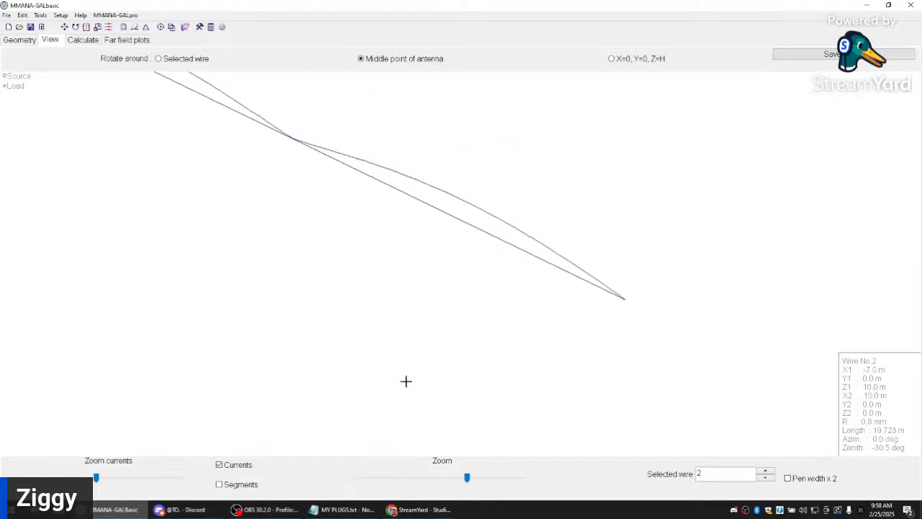
{"action": "left_click_drag", "start_coordinate": [541, 269], "coordinate": [500, 262]}
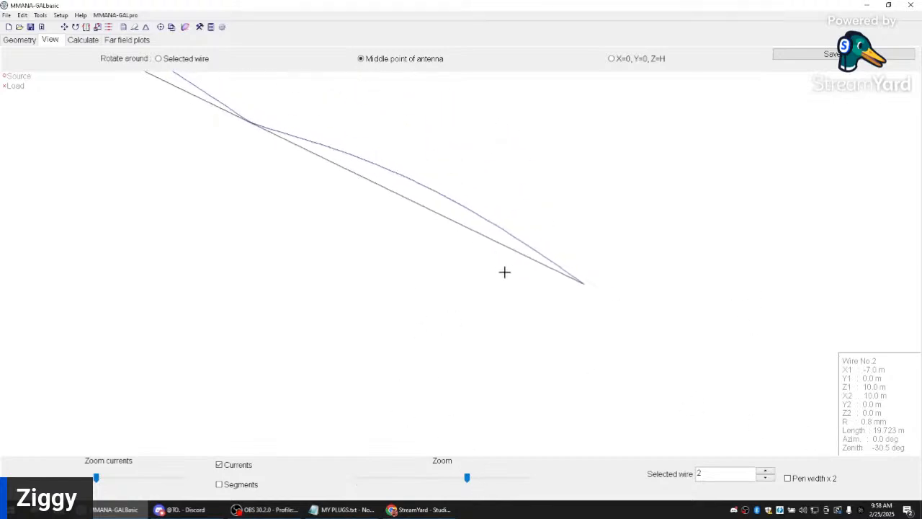
{"action": "left_click_drag", "start_coordinate": [540, 304], "coordinate": [518, 304]}
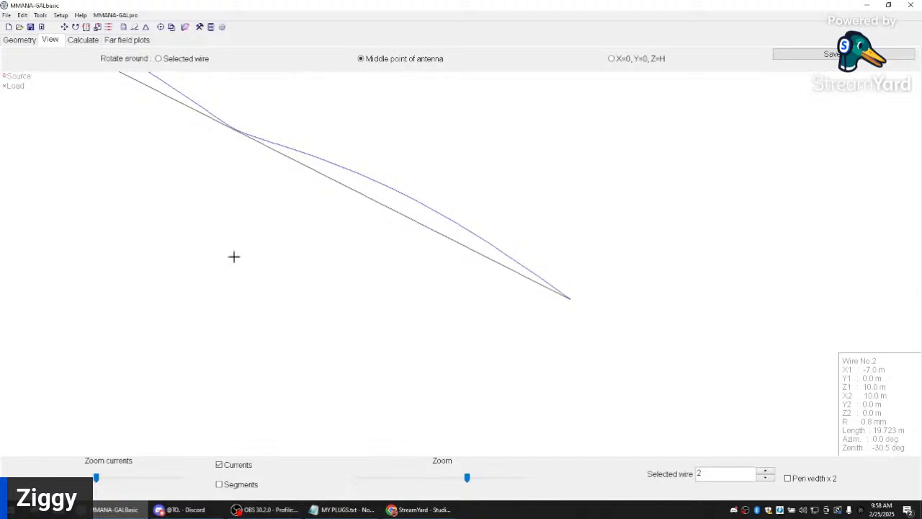
Step: Bring the whole antenna back into the 3D view and rotate it to compare the currents on both sloping wires and the radials
{"action": "left_click_drag", "start_coordinate": [466, 477], "coordinate": [454, 479]}
{"action": "left_click_drag", "start_coordinate": [309, 254], "coordinate": [813, 297]}
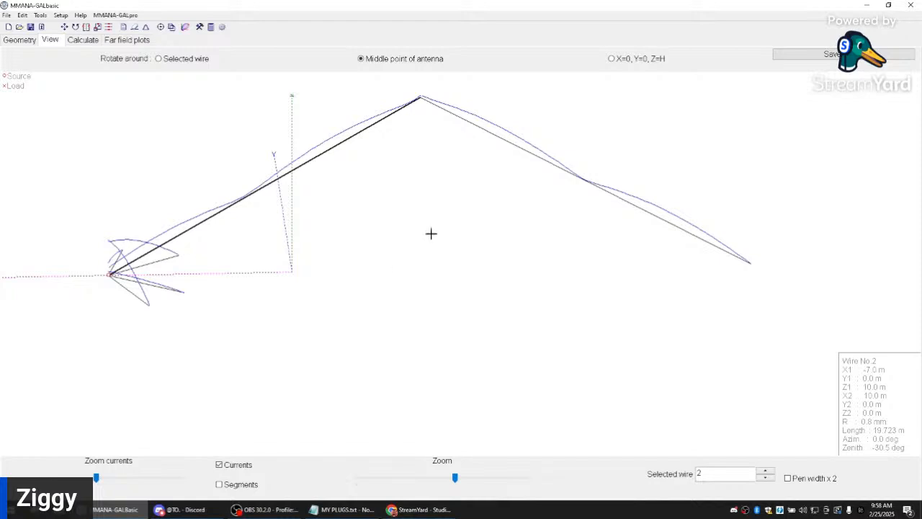
{"action": "left_click_drag", "start_coordinate": [302, 321], "coordinate": [276, 331]}
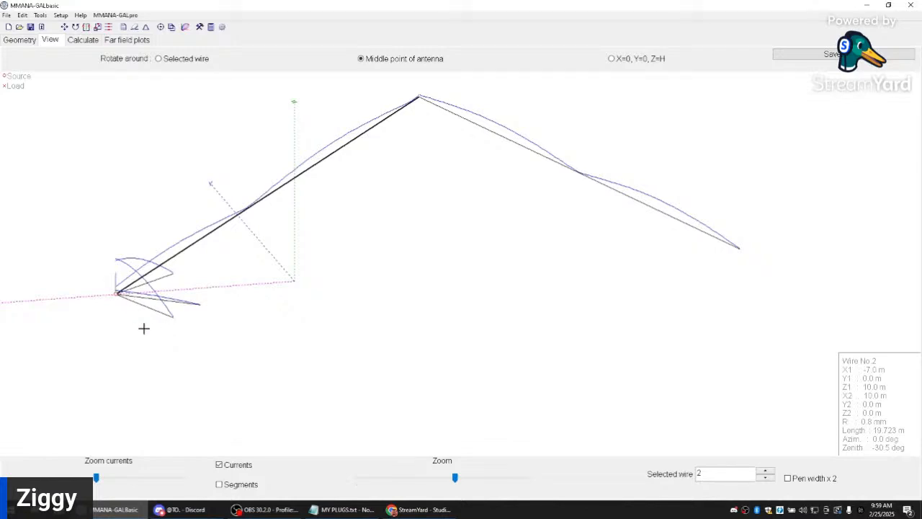
{"action": "left_click_drag", "start_coordinate": [143, 326], "coordinate": [147, 327]}
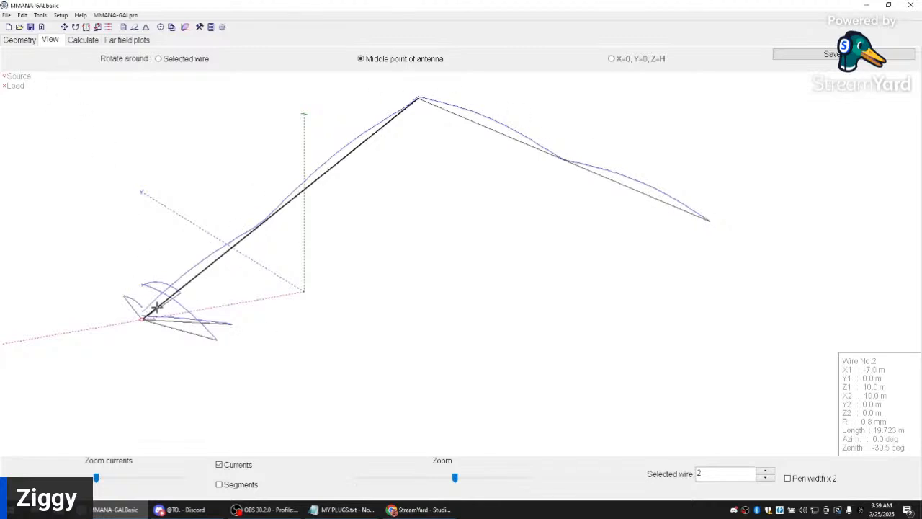
Step: Set the calculation frequency to 3.9 MHz and calculate the antenna over real ground
{"action": "left_click", "coordinate": [83, 40]}
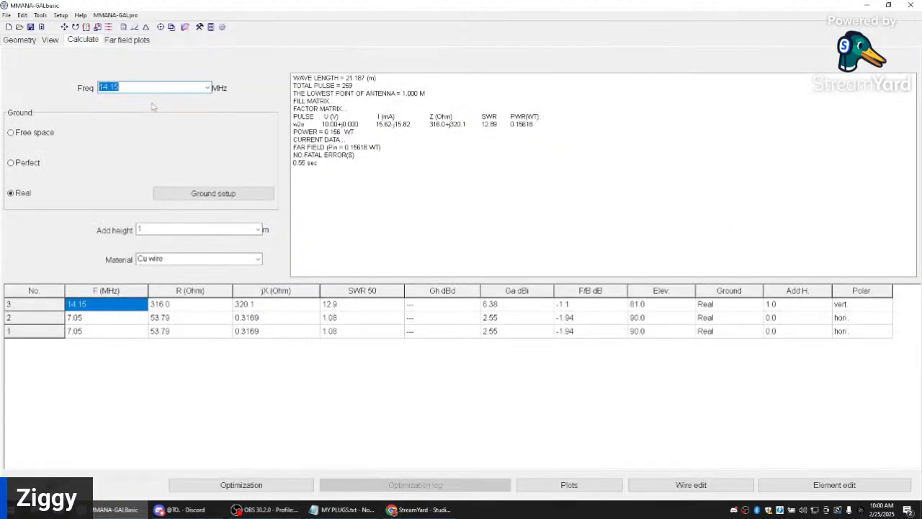
{"action": "type", "text": "3.9"}
{"action": "key", "text": "Return"}
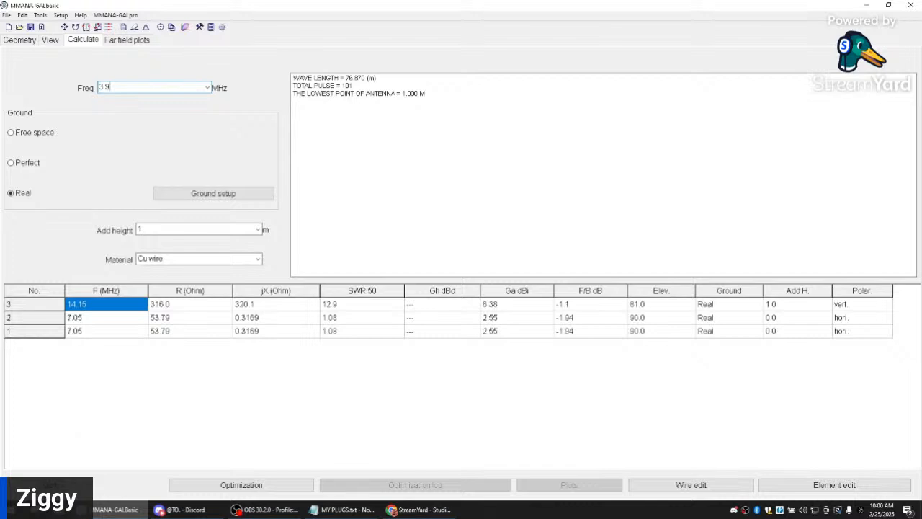
{"action": "key", "text": "Return"}
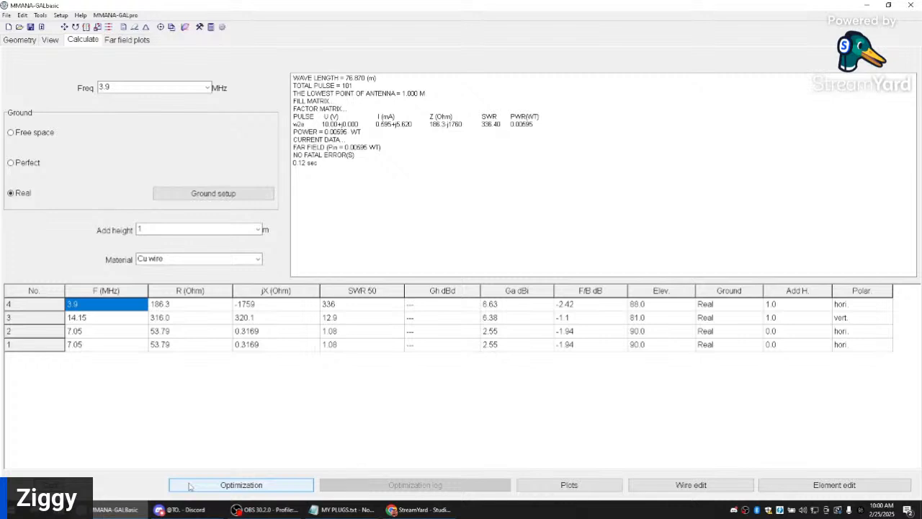
Step: Examine the 3.9 MHz far-field plots, the current distribution on the wires, and the calculation results
{"action": "left_click", "coordinate": [121, 40]}
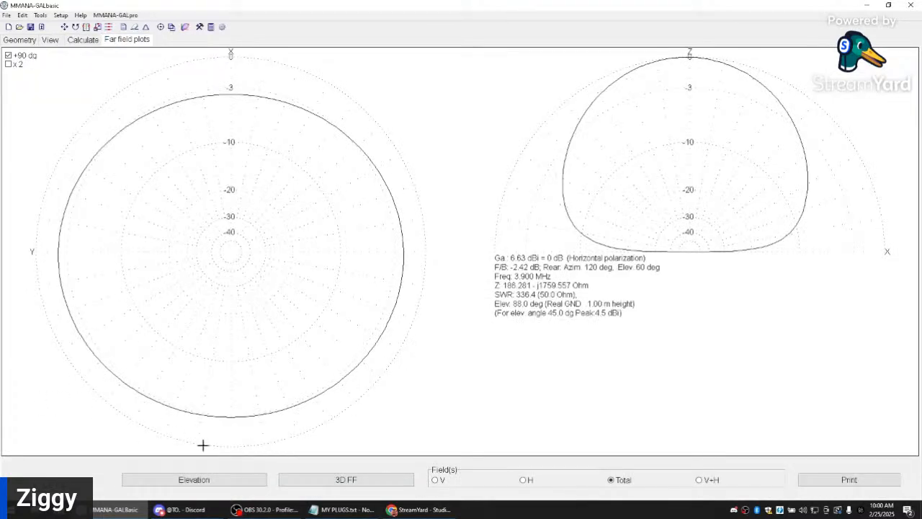
{"action": "left_click", "coordinate": [52, 40]}
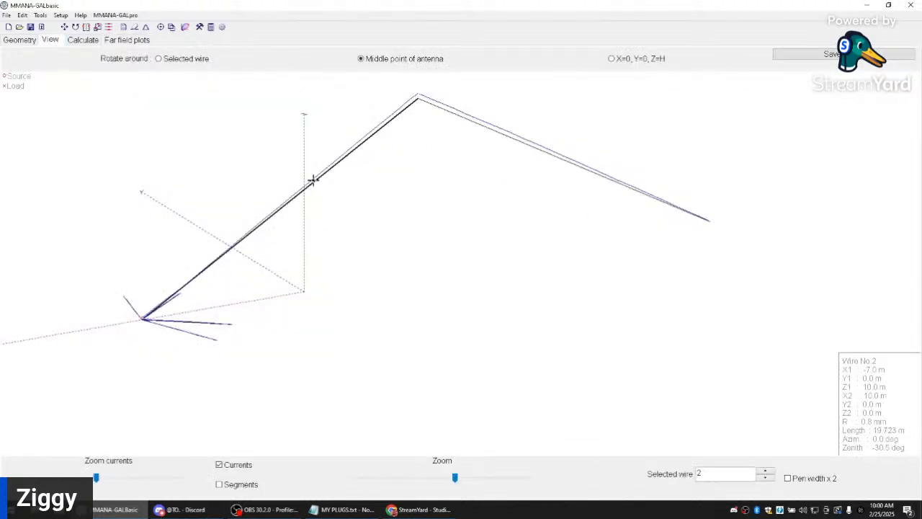
{"action": "left_click", "coordinate": [26, 41]}
{"action": "left_click", "coordinate": [55, 40]}
{"action": "left_click", "coordinate": [85, 40]}
{"action": "left_click", "coordinate": [50, 40]}
{"action": "left_click", "coordinate": [81, 40]}
{"action": "left_click", "coordinate": [48, 41]}
{"action": "left_click", "coordinate": [78, 44]}
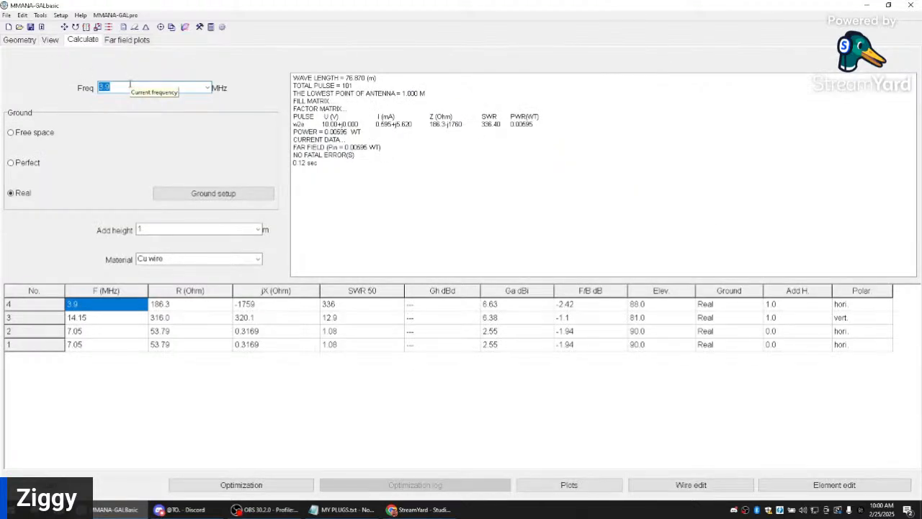
Step: Select the 14.15 MHz row in the results table and review the wire coordinates and the antenna view
{"action": "left_click", "coordinate": [99, 324]}
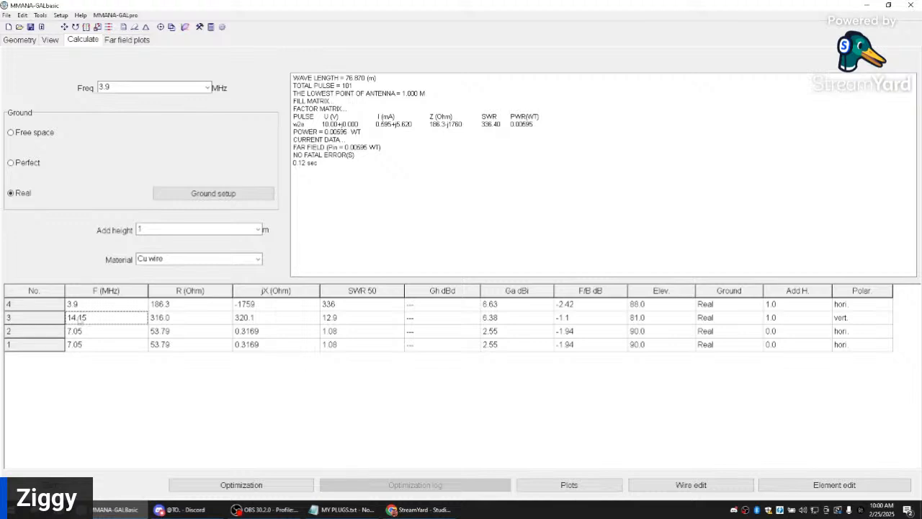
{"action": "left_click", "coordinate": [49, 41]}
{"action": "left_click", "coordinate": [27, 41]}
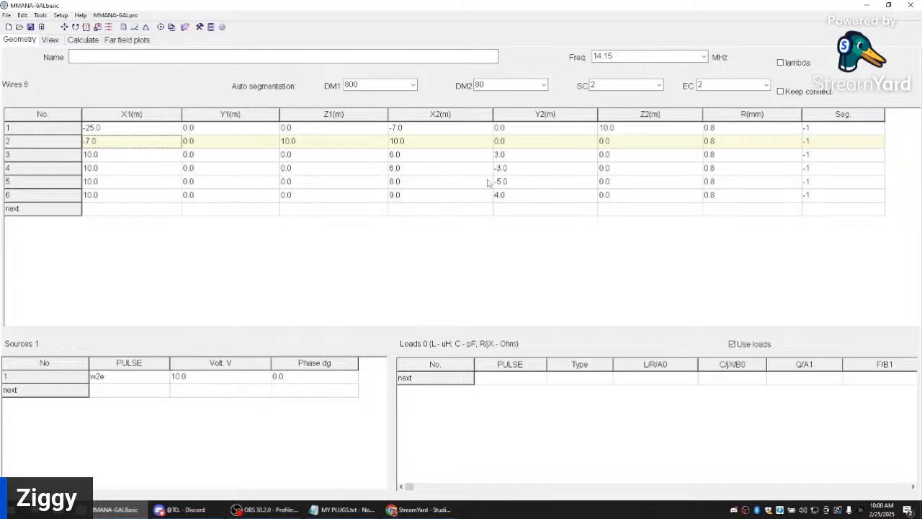
{"action": "left_click", "coordinate": [50, 40]}
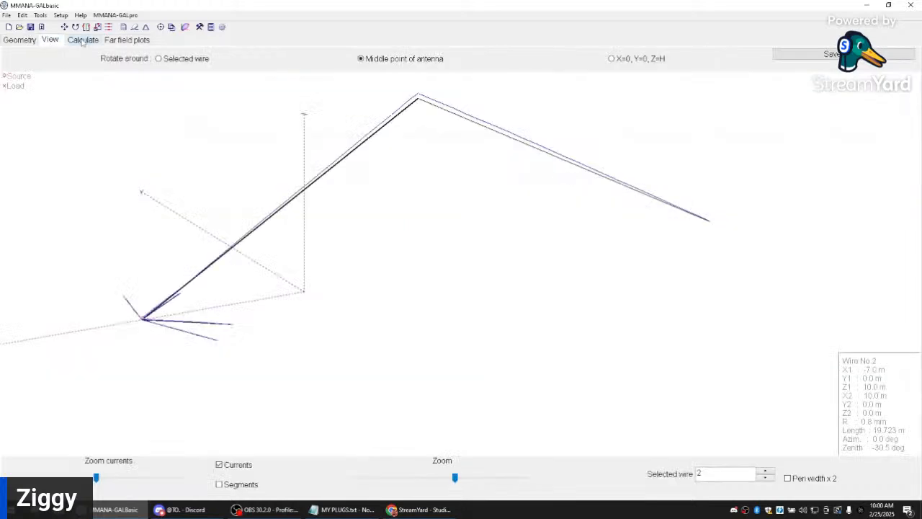
Step: Open the graphical wire editor, select radial wire 3, and show the antenna in the XY projection
{"action": "left_click", "coordinate": [134, 27]}
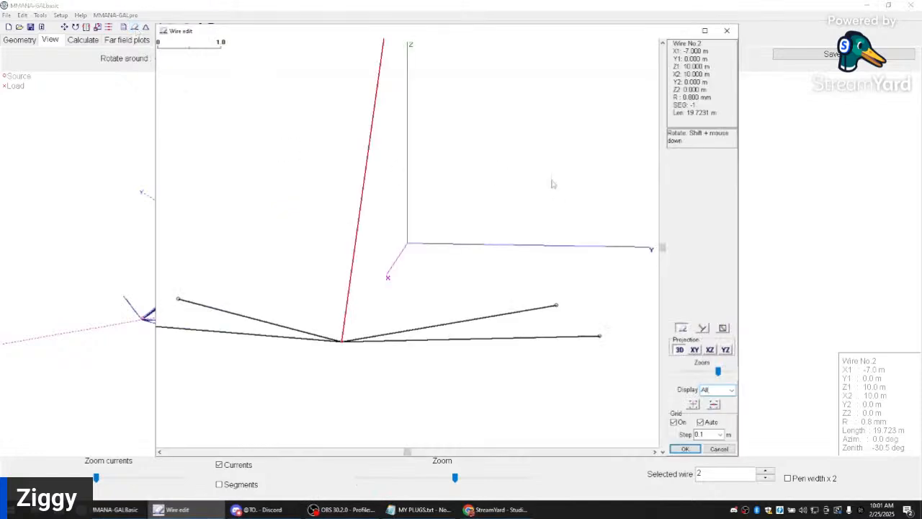
{"action": "right_click", "coordinate": [513, 207]}
{"action": "left_click", "coordinate": [501, 226]}
{"action": "left_click", "coordinate": [552, 309]}
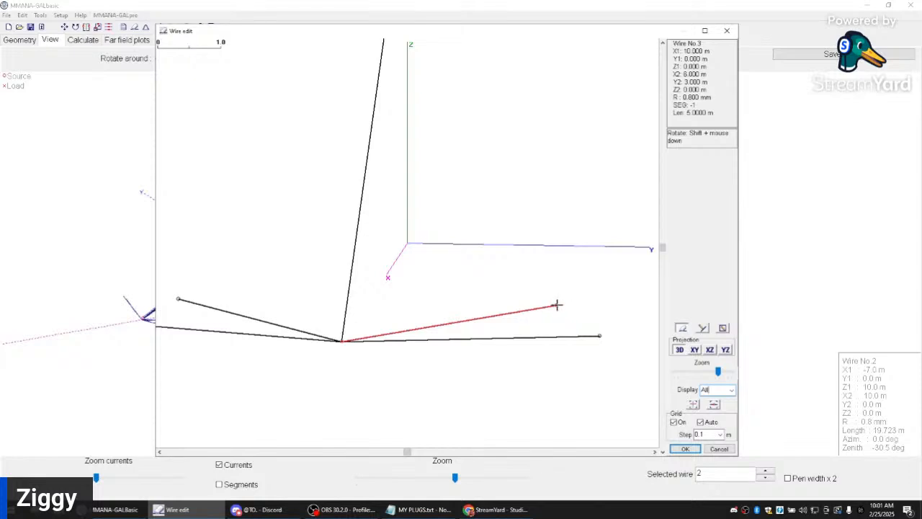
{"action": "left_click", "coordinate": [695, 349]}
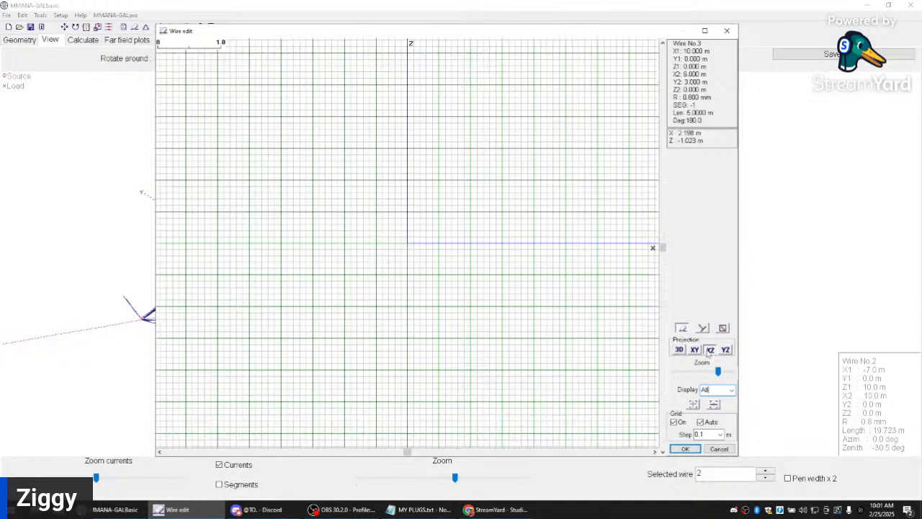
{"action": "left_click", "coordinate": [710, 350]}
{"action": "left_click", "coordinate": [725, 351]}
{"action": "left_click", "coordinate": [695, 351]}
Step: Lengthen two radials by moving wire 3's free end to X 5.6, Y 3.2 m and wire 6's free end to X 8.4, Y 5.4 m
{"action": "left_click_drag", "start_coordinate": [719, 370], "coordinate": [705, 375]}
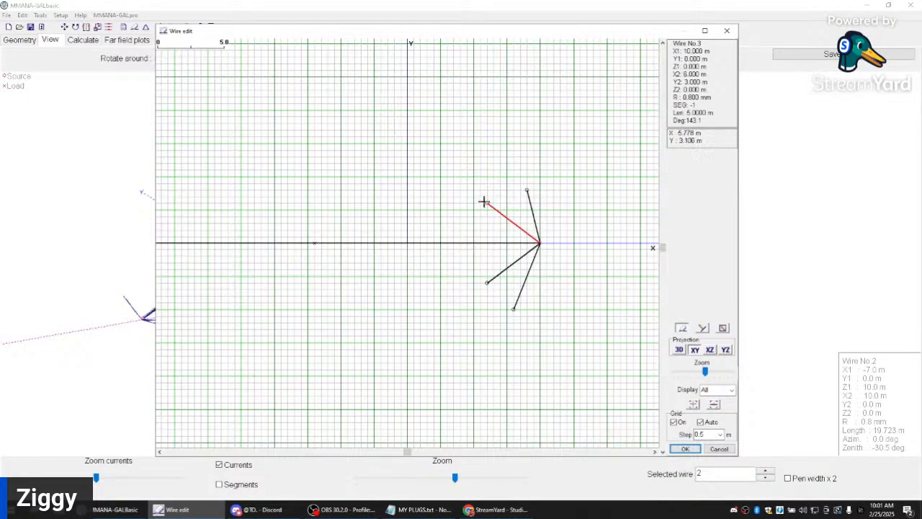
{"action": "mouse_move", "coordinate": [486, 203]}
{"action": "left_mouse_down"}
{"action": "mouse_move", "coordinate": [475, 196]}
{"action": "mouse_move", "coordinate": [498, 209]}
{"action": "mouse_move", "coordinate": [488, 204]}
{"action": "left_mouse_up"}
{"action": "left_click", "coordinate": [705, 372]}
{"action": "left_click_drag", "start_coordinate": [705, 373], "coordinate": [713, 371]}
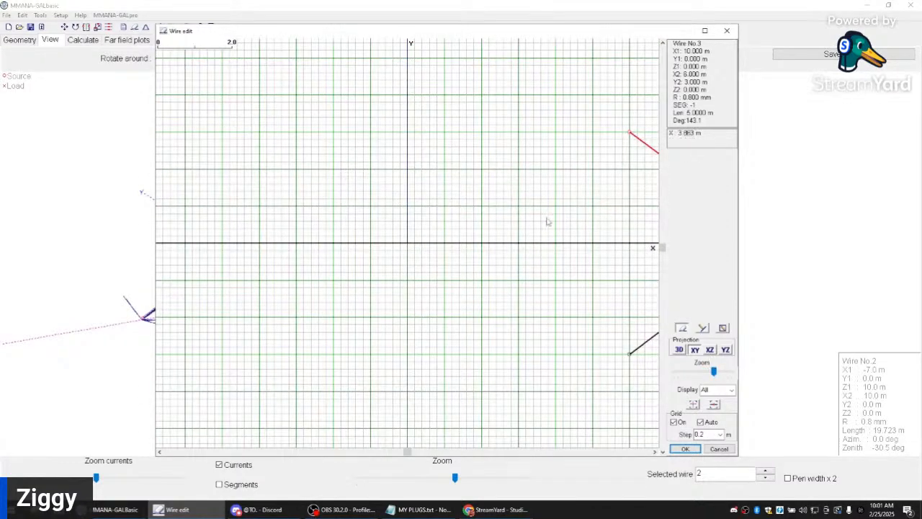
{"action": "right_click", "coordinate": [495, 215]}
{"action": "left_click", "coordinate": [556, 209]}
{"action": "left_click", "coordinate": [701, 433]}
{"action": "left_click", "coordinate": [656, 452]}
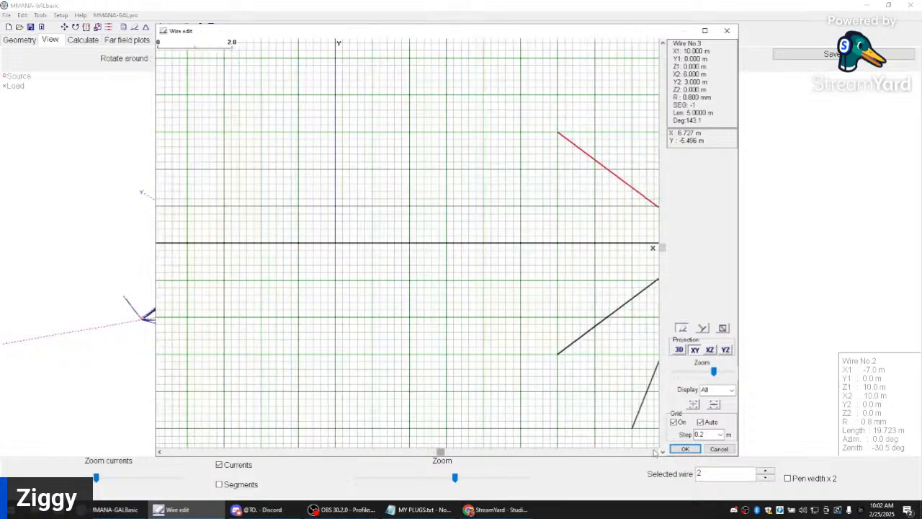
{"action": "left_click", "coordinate": [655, 452]}
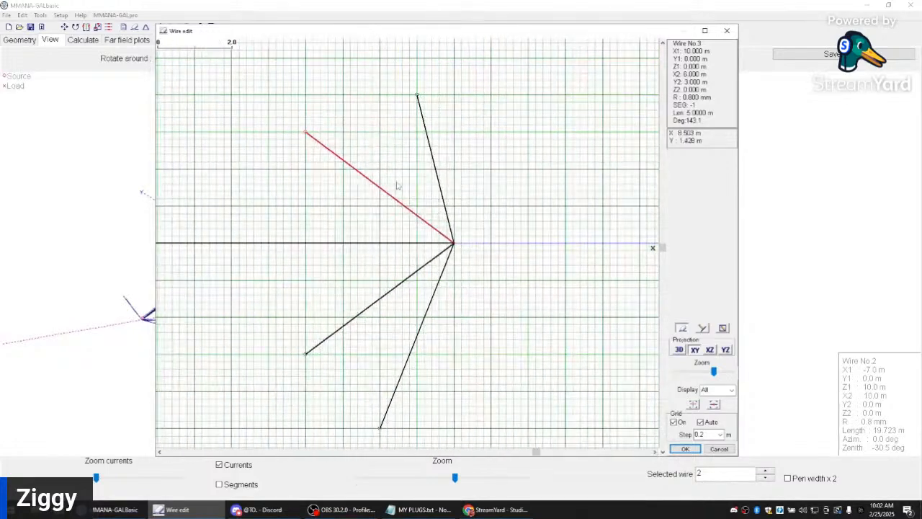
{"action": "left_click_drag", "start_coordinate": [304, 132], "coordinate": [286, 115]}
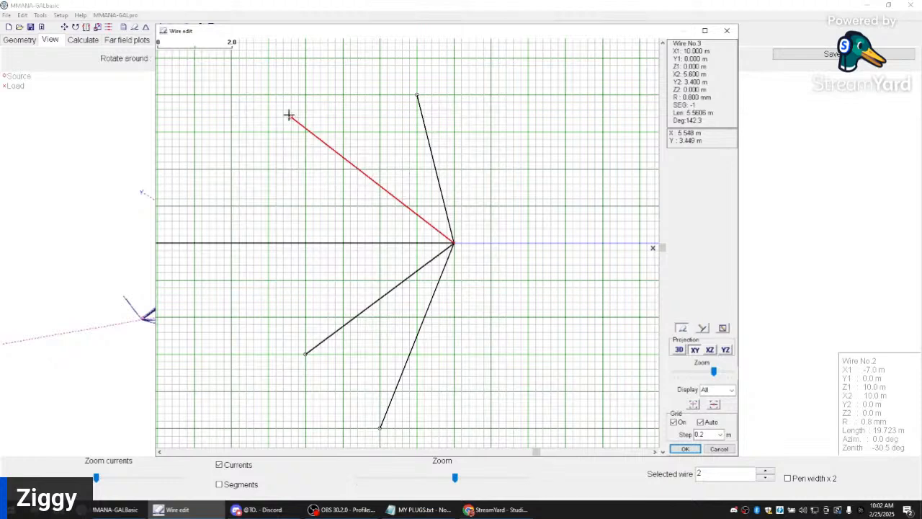
{"action": "left_click_drag", "start_coordinate": [288, 116], "coordinate": [286, 114]}
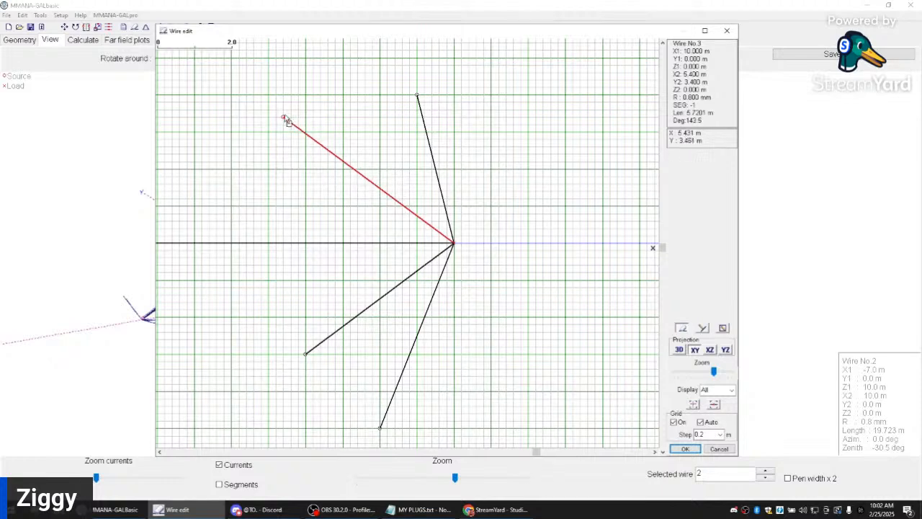
{"action": "mouse_move", "coordinate": [288, 127]}
{"action": "left_mouse_down"}
{"action": "mouse_move", "coordinate": [285, 119]}
{"action": "mouse_move", "coordinate": [291, 125]}
{"action": "left_mouse_up"}
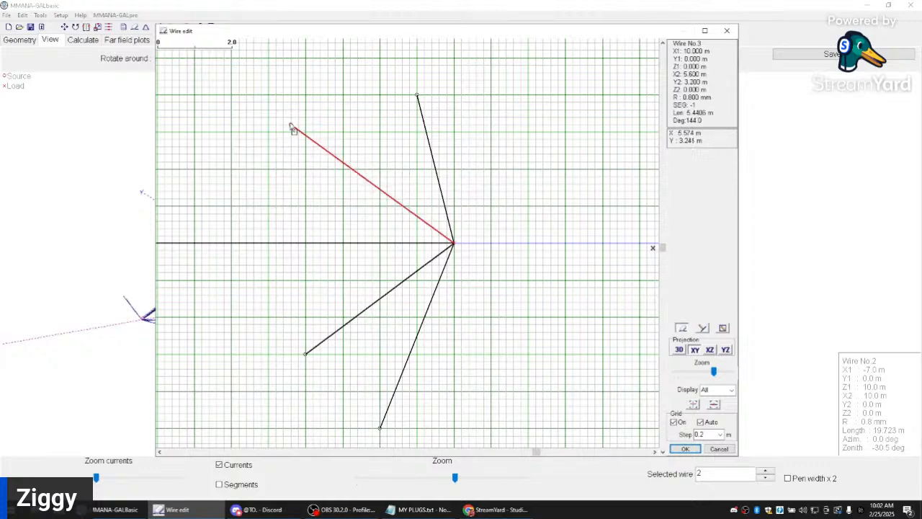
{"action": "left_click_drag", "start_coordinate": [413, 85], "coordinate": [395, 44]}
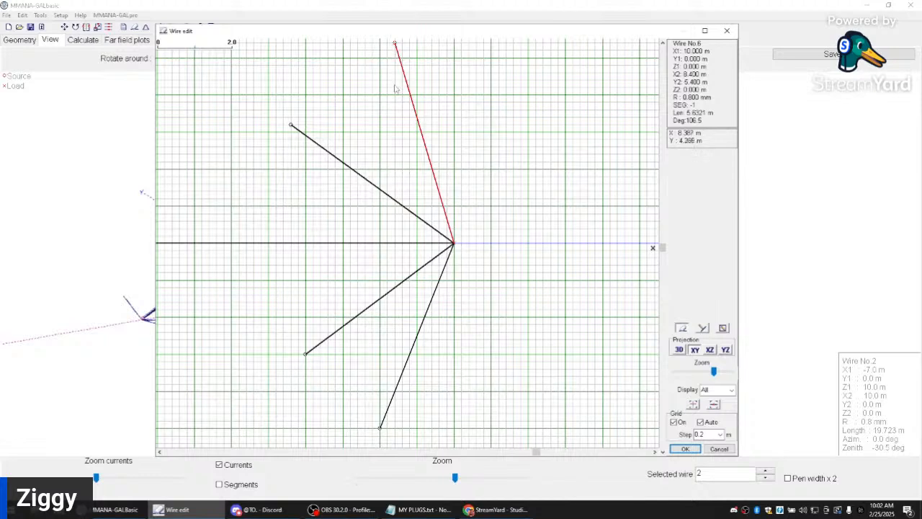
Step: Lengthen the other two radials by moving wire 4's free end to X 5.6, Y -3.6 m and wire 5's to X 7.8, Y -5.2 m
{"action": "left_click_drag", "start_coordinate": [306, 354], "coordinate": [291, 376]}
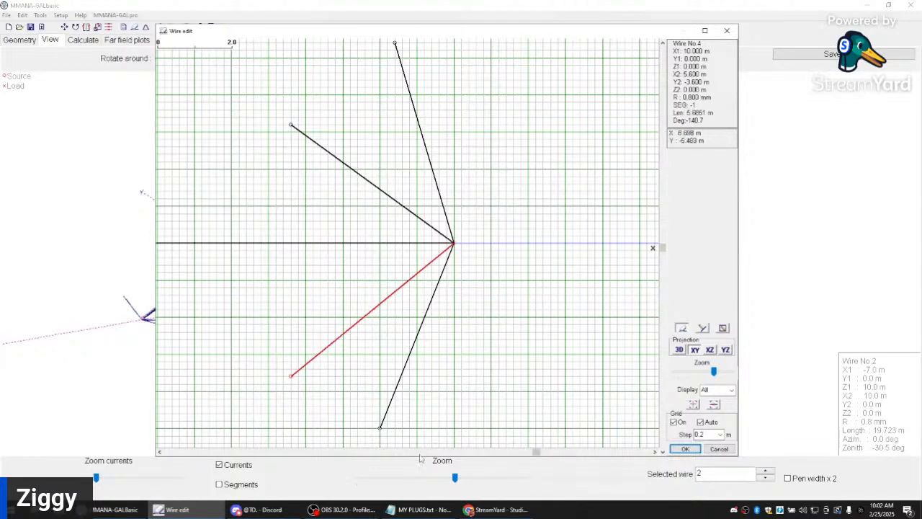
{"action": "left_click", "coordinate": [382, 431]}
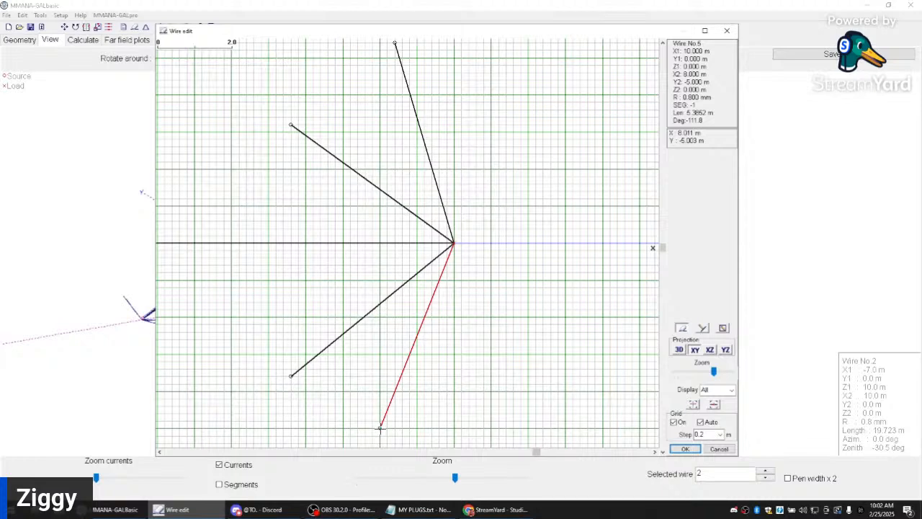
{"action": "left_click_drag", "start_coordinate": [381, 428], "coordinate": [370, 436]}
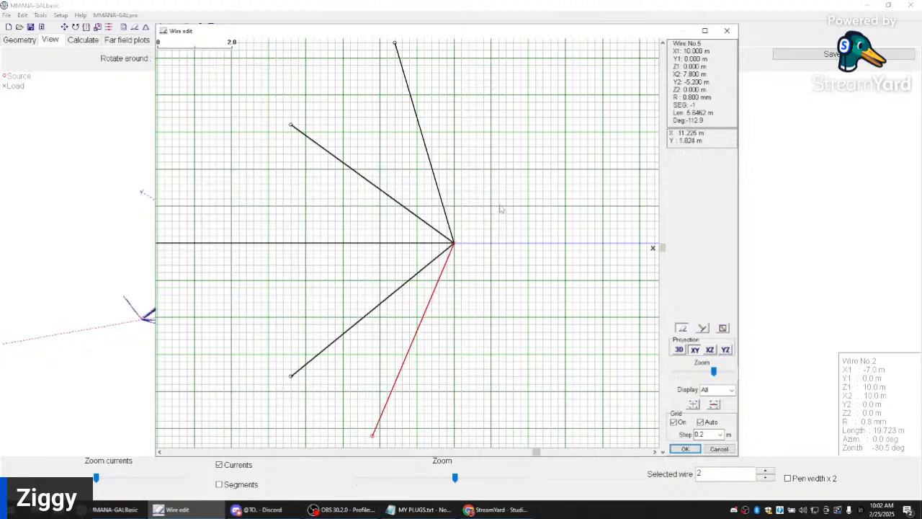
{"action": "right_click", "coordinate": [520, 217]}
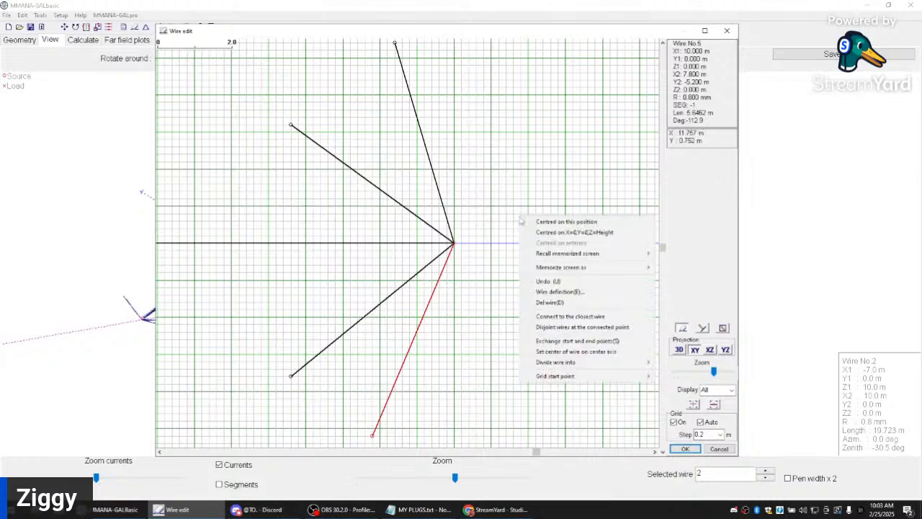
{"action": "left_click", "coordinate": [516, 204]}
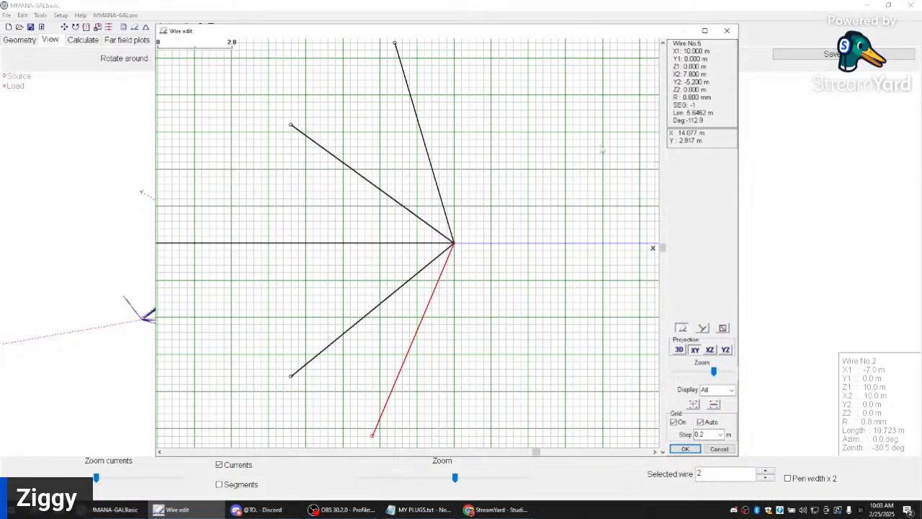
Step: In the XZ projection, delete wire 1, the sloping leg running down from the apex, and select the remaining sloping wire 2
{"action": "left_click", "coordinate": [709, 351]}
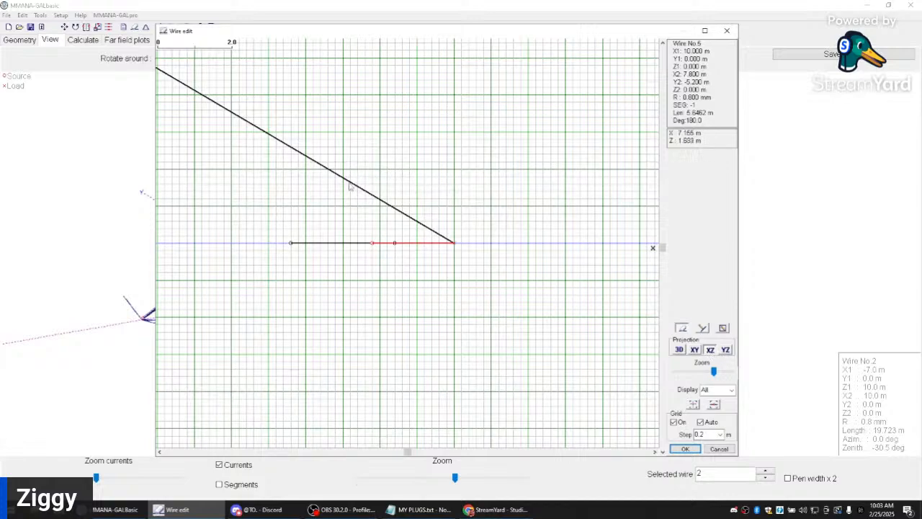
{"action": "left_click_drag", "start_coordinate": [713, 371], "coordinate": [704, 372]}
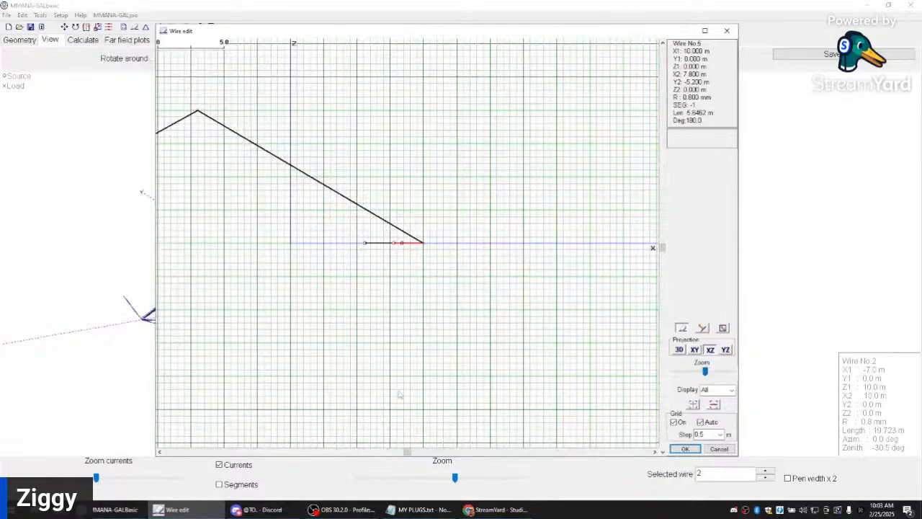
{"action": "left_click", "coordinate": [160, 452]}
{"action": "left_click", "coordinate": [160, 452]}
{"action": "left_click", "coordinate": [160, 453]}
{"action": "left_click", "coordinate": [160, 452]}
{"action": "left_click", "coordinate": [340, 169]}
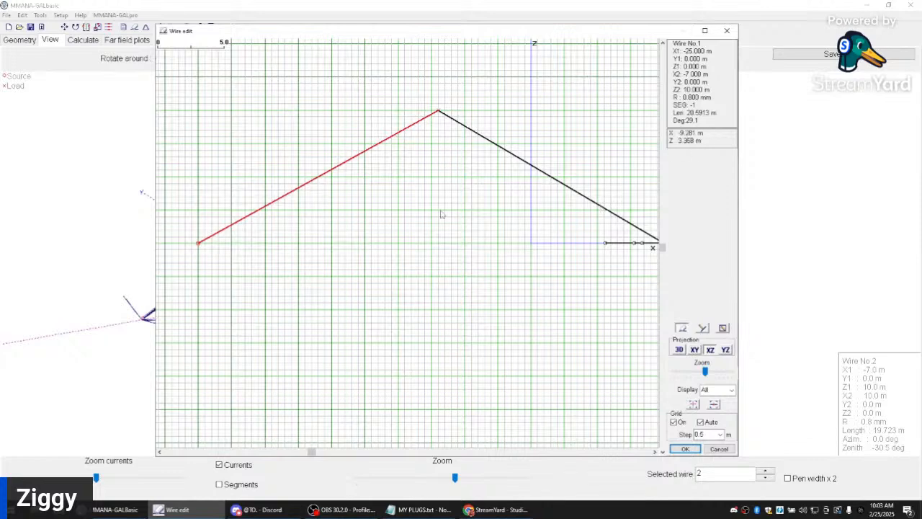
{"action": "key", "text": "Delete"}
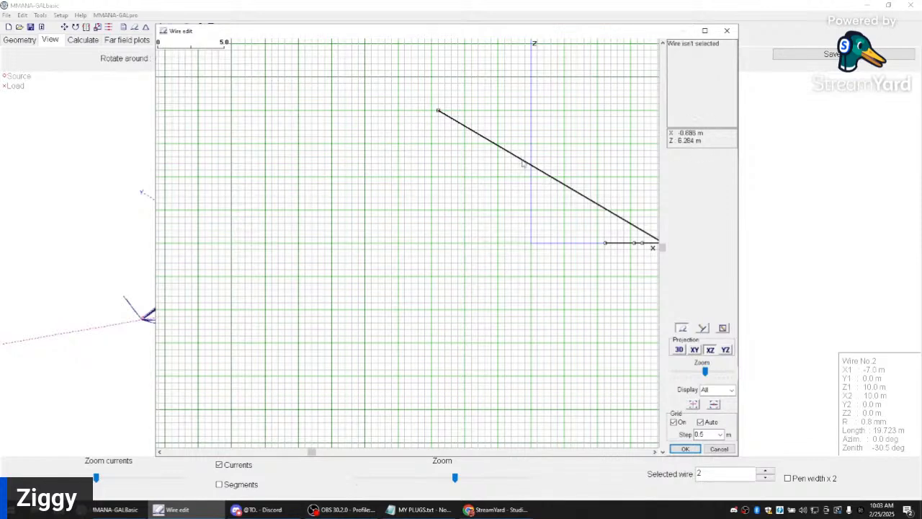
{"action": "left_click", "coordinate": [523, 163]}
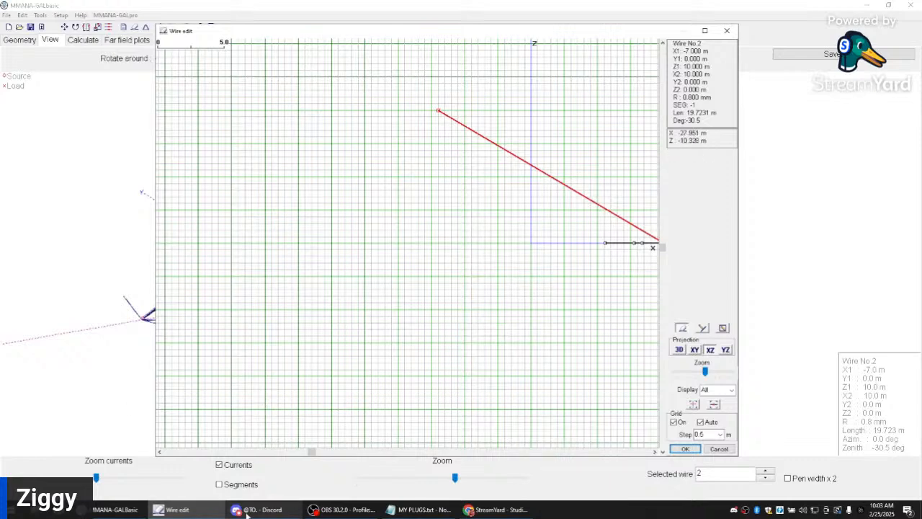
{"action": "mouse_move", "coordinate": [256, 509]}
{"action": "left_click", "coordinate": [495, 509]}
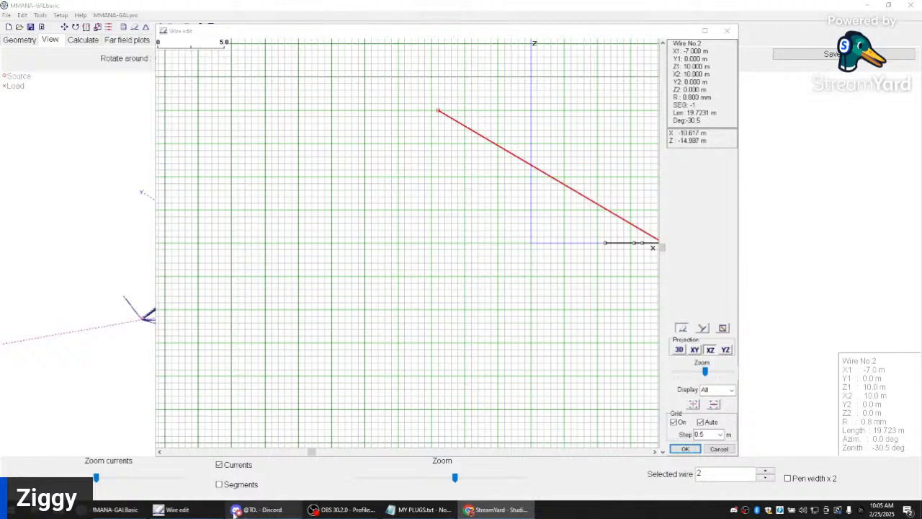
{"action": "left_click", "coordinate": [496, 514]}
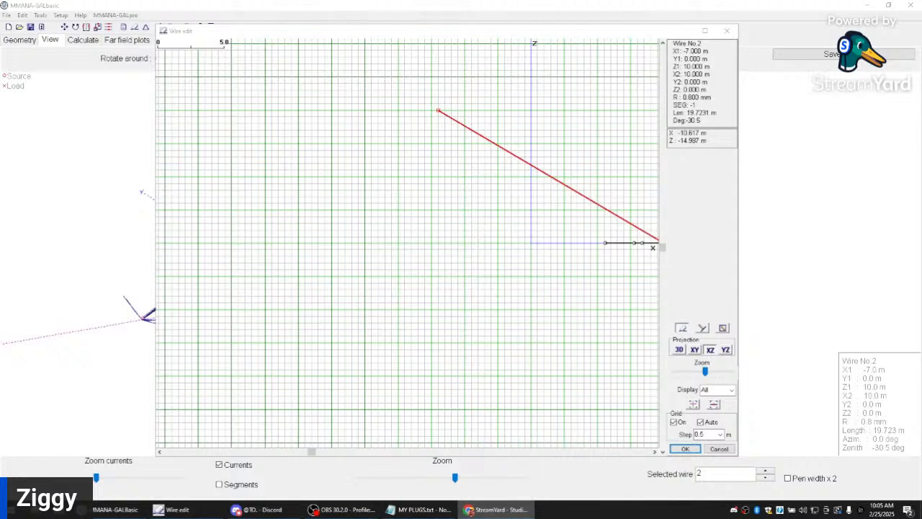
{"action": "key", "text": "ctrl+t"}
Step: Shorten sloping wire 2 by moving its upper end to X 1.5, Z 4.0 m
{"action": "left_click", "coordinate": [438, 112]}
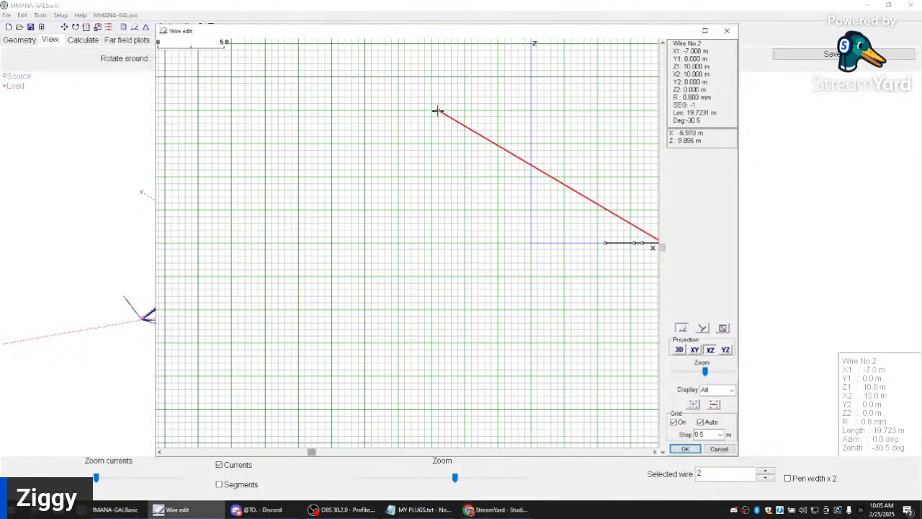
{"action": "left_click_drag", "start_coordinate": [438, 112], "coordinate": [469, 128]}
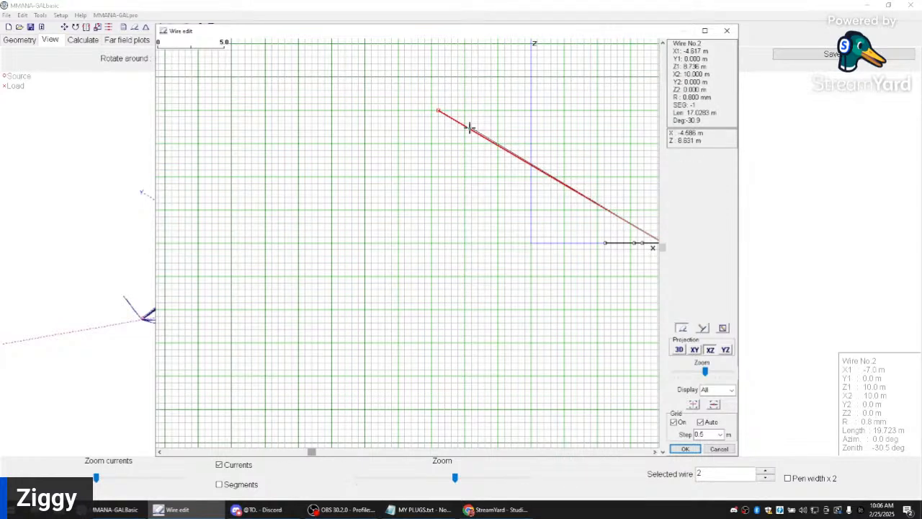
{"action": "left_click_drag", "start_coordinate": [468, 128], "coordinate": [467, 128]}
{"action": "left_click_drag", "start_coordinate": [468, 127], "coordinate": [486, 144]}
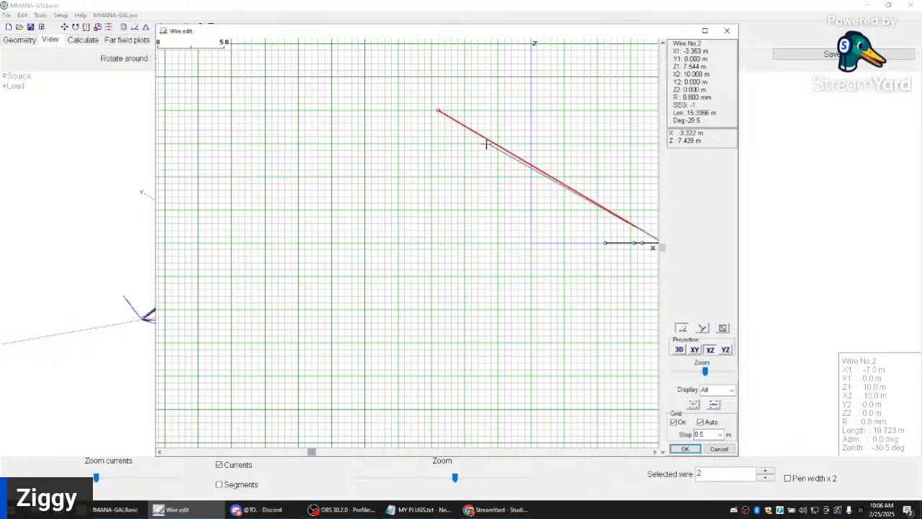
{"action": "left_click", "coordinate": [486, 144]}
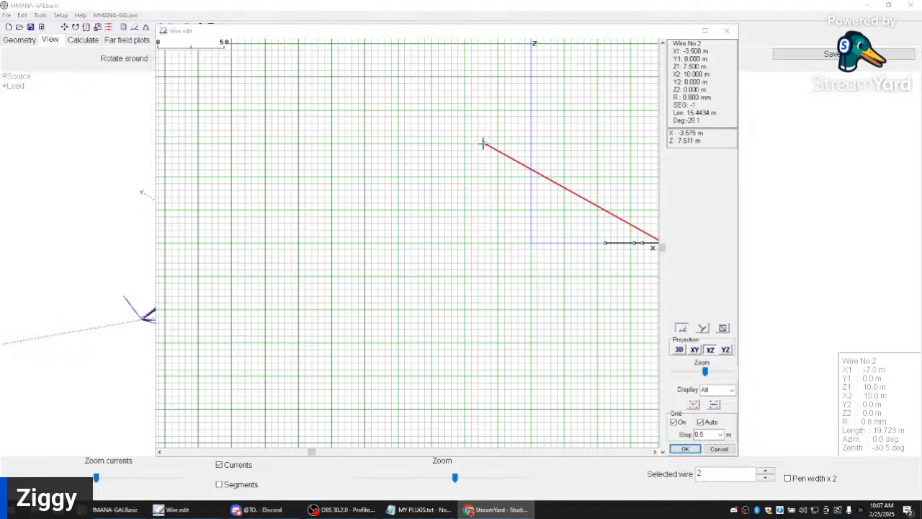
{"action": "left_click_drag", "start_coordinate": [484, 144], "coordinate": [555, 185]}
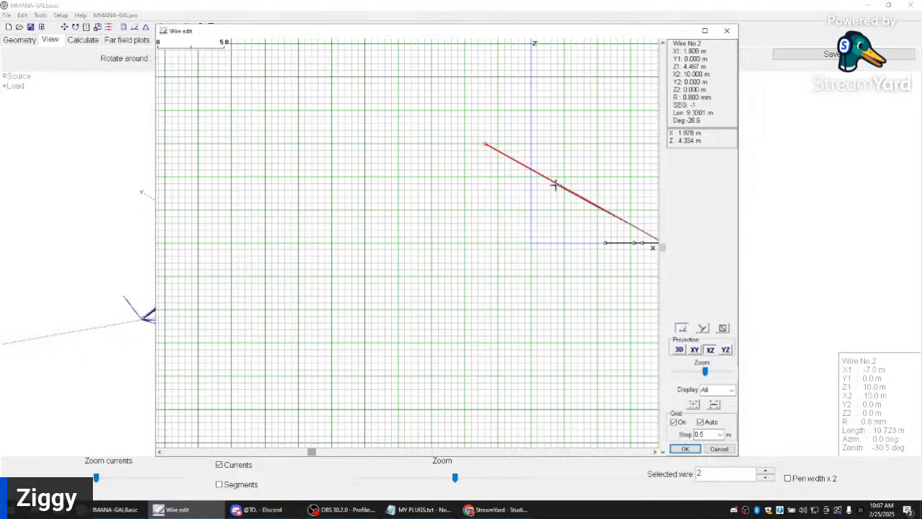
{"action": "left_click_drag", "start_coordinate": [555, 185], "coordinate": [556, 184]}
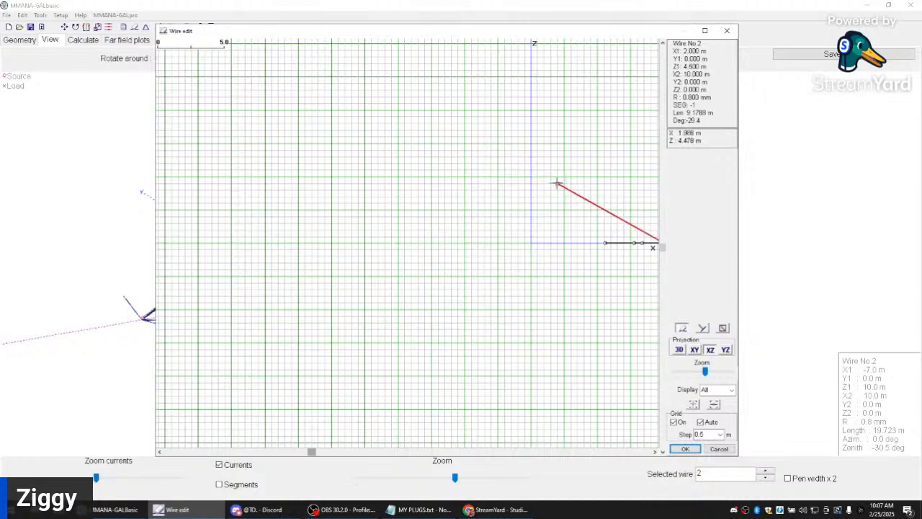
{"action": "mouse_move", "coordinate": [556, 183]}
{"action": "left_mouse_down"}
{"action": "mouse_move", "coordinate": [551, 177]}
{"action": "mouse_move", "coordinate": [551, 190]}
{"action": "left_mouse_up"}
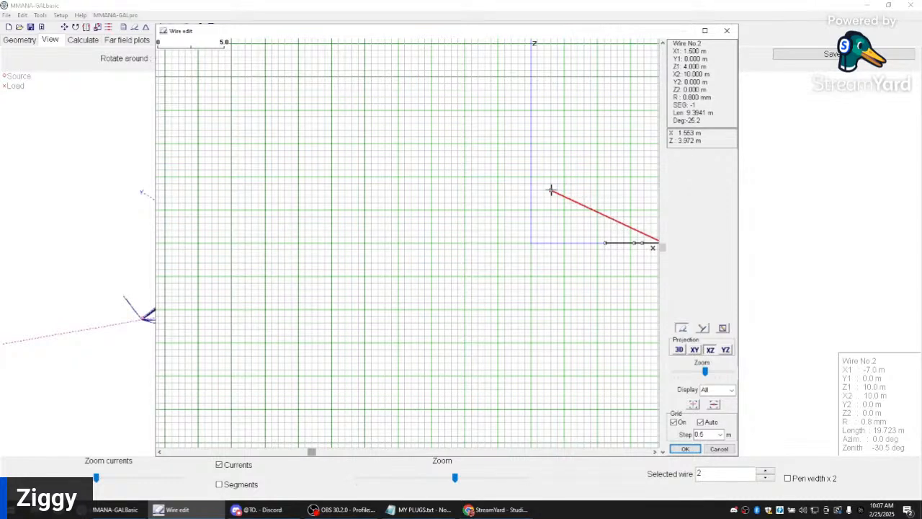
{"action": "mouse_move", "coordinate": [550, 190]}
{"action": "left_mouse_down"}
{"action": "mouse_move", "coordinate": [554, 200]}
{"action": "mouse_move", "coordinate": [549, 192]}
{"action": "left_mouse_up"}
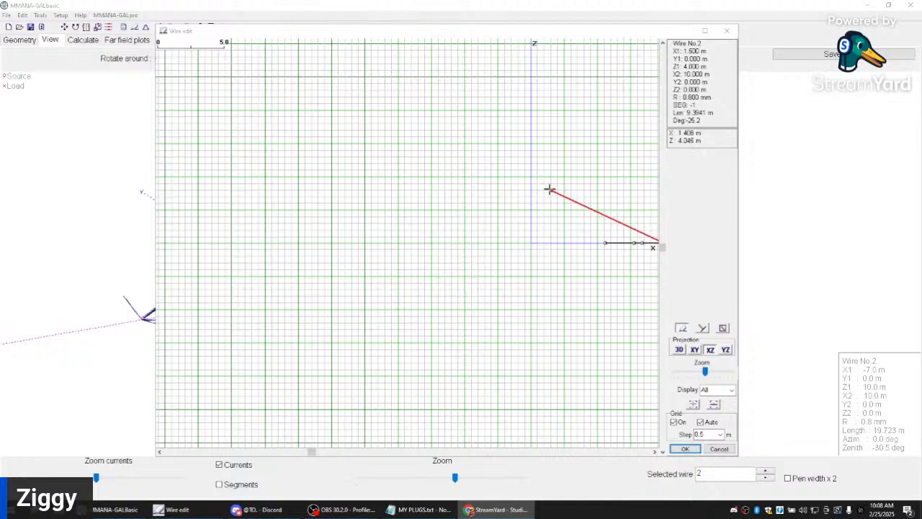
Step: Draw a new wire from wire 2's upper end down to X -7.0, Z 0 m and apply the wire edits to the antenna
{"action": "left_click", "coordinate": [702, 329]}
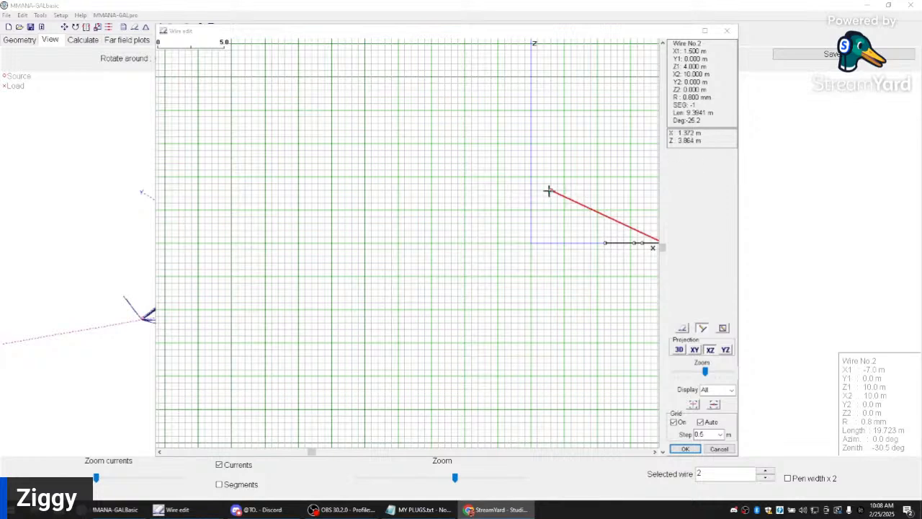
{"action": "left_click_drag", "start_coordinate": [549, 191], "coordinate": [438, 242]}
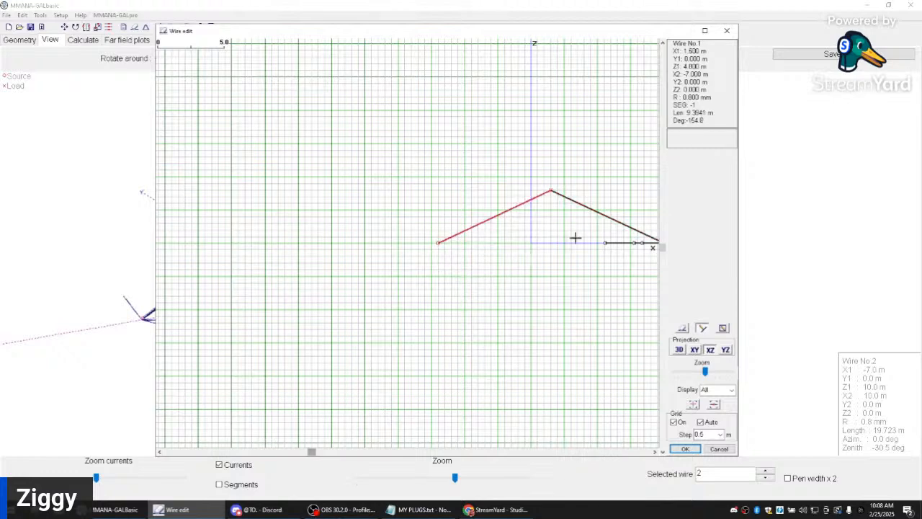
{"action": "left_click", "coordinate": [682, 449]}
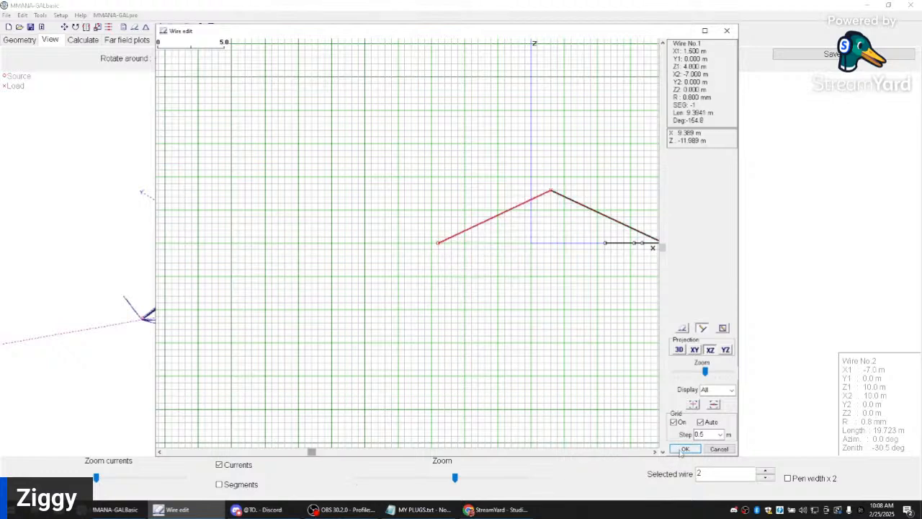
{"action": "left_click_drag", "start_coordinate": [570, 319], "coordinate": [559, 314]}
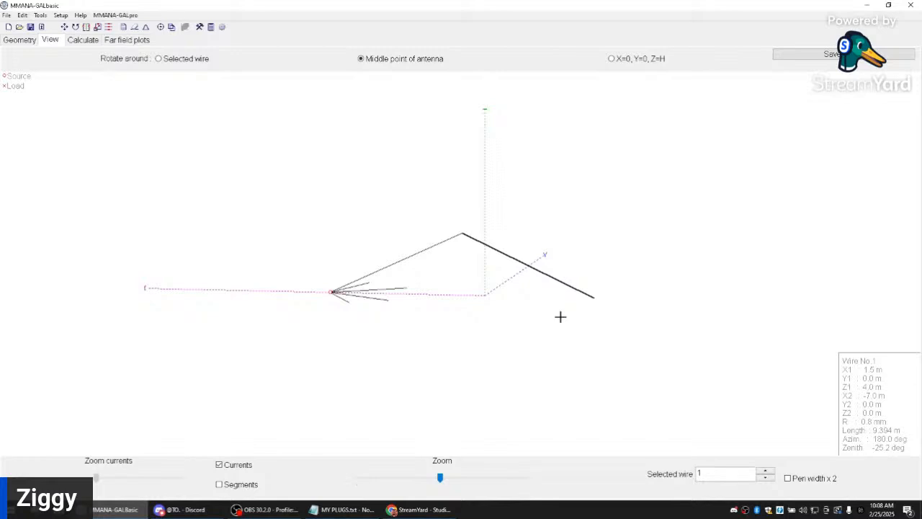
Step: Recalculate the modified antenna at 14.15 MHz over real ground
{"action": "left_click", "coordinate": [393, 510]}
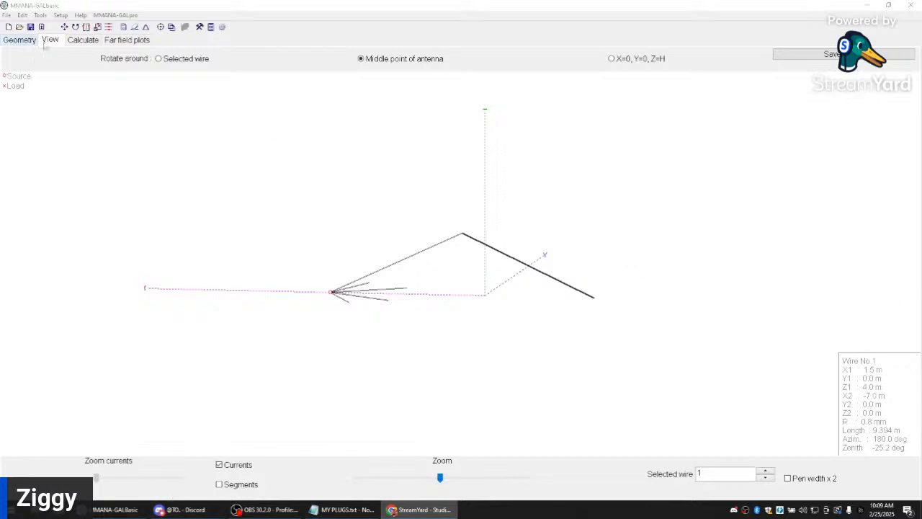
{"action": "left_click", "coordinate": [83, 39]}
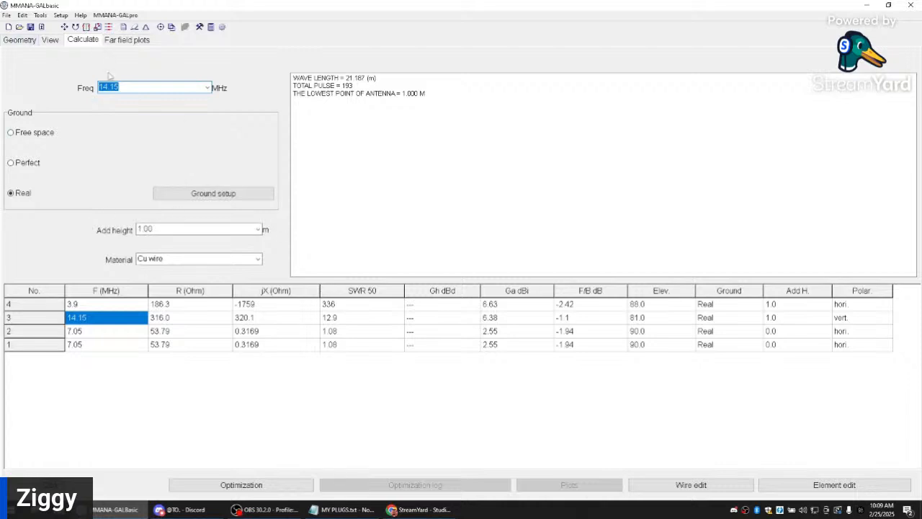
{"action": "key", "text": "Return"}
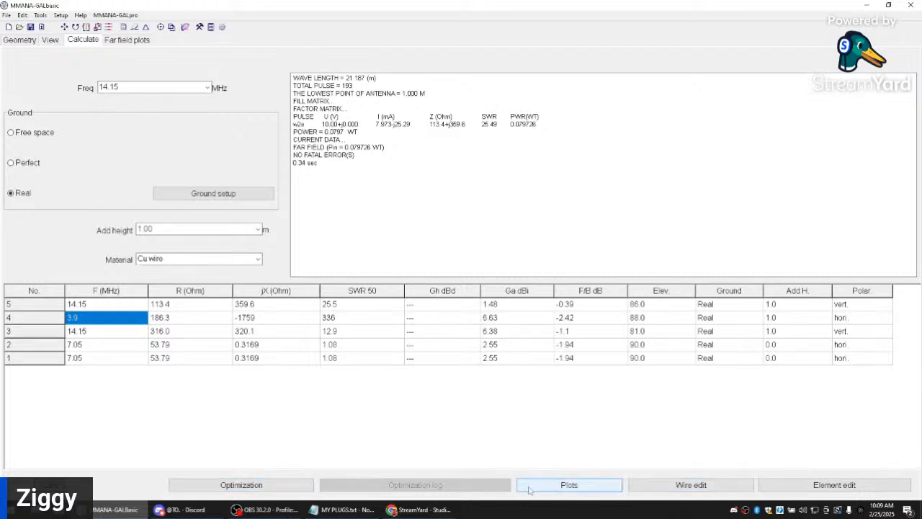
Step: Examine the 14.15 MHz far-field plots and the 3D radiation pattern from several angles relative to the wires
{"action": "left_click", "coordinate": [127, 39]}
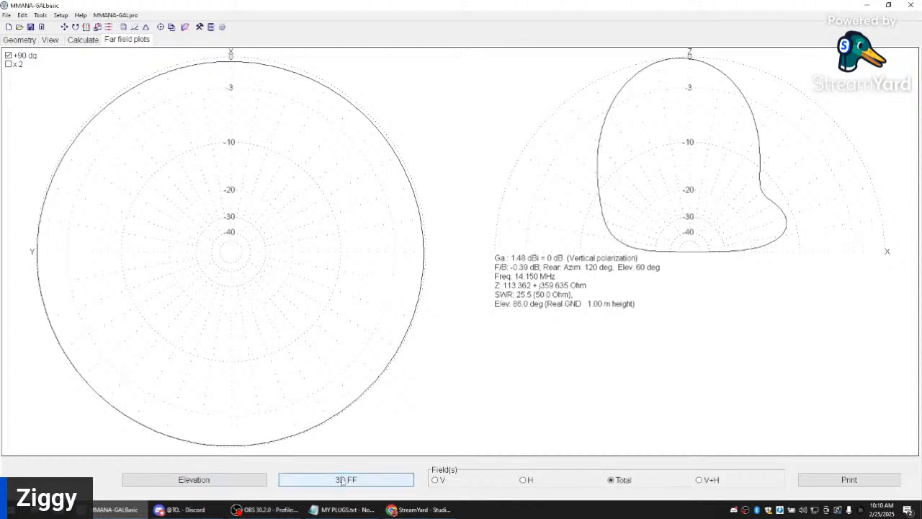
{"action": "left_click", "coordinate": [299, 477]}
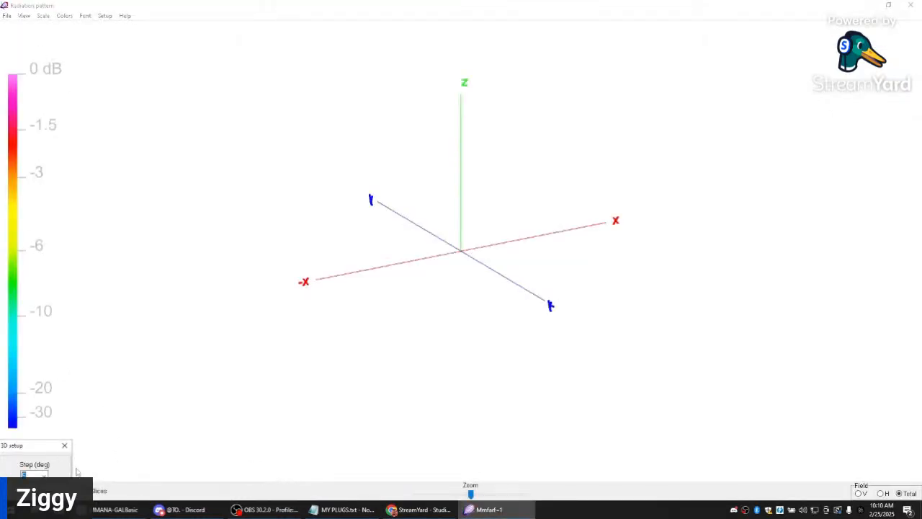
{"action": "left_click_drag", "start_coordinate": [393, 334], "coordinate": [258, 252]}
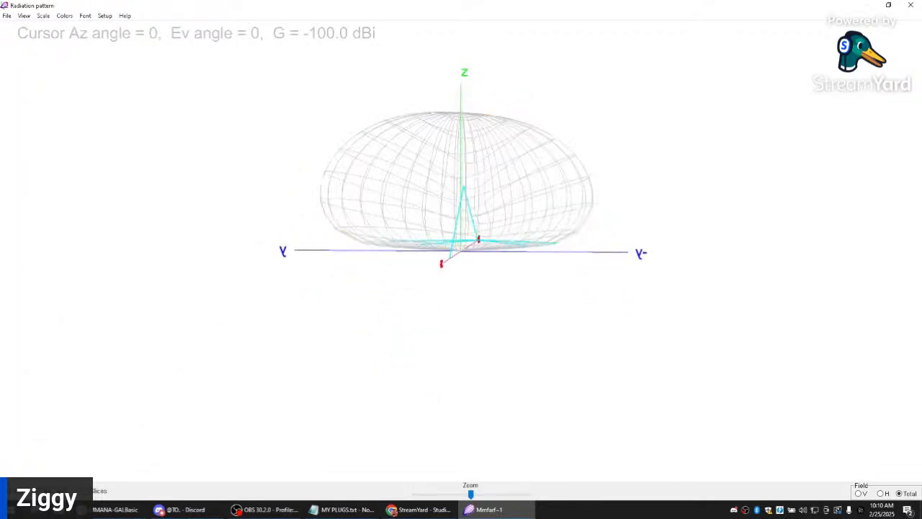
{"action": "left_click_drag", "start_coordinate": [354, 338], "coordinate": [249, 352]}
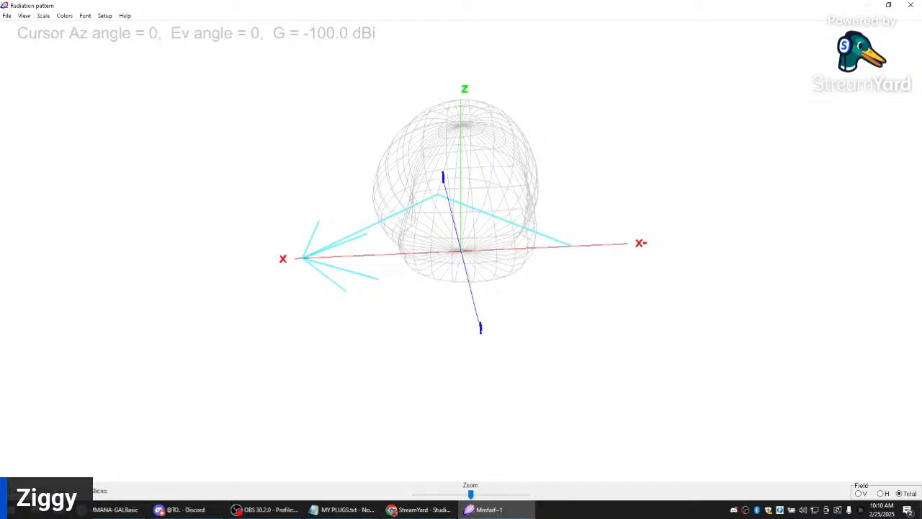
{"action": "key", "text": "alt+Tab"}
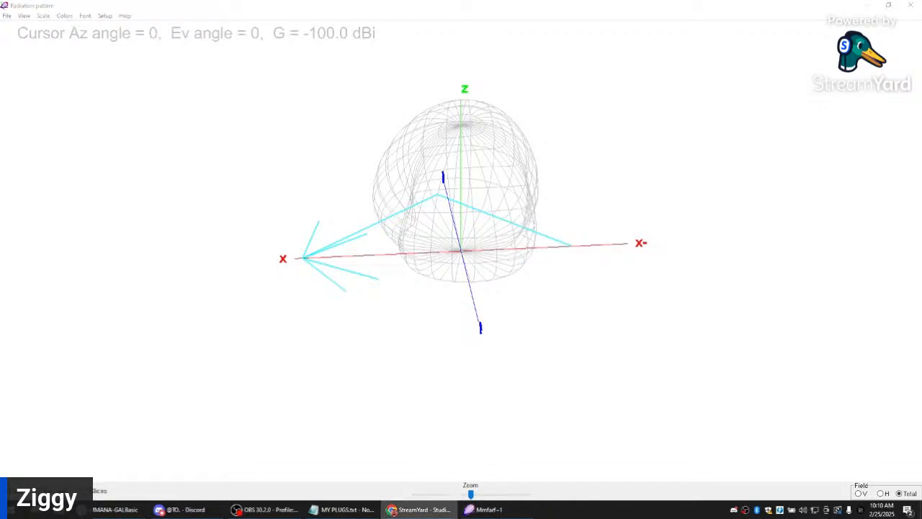
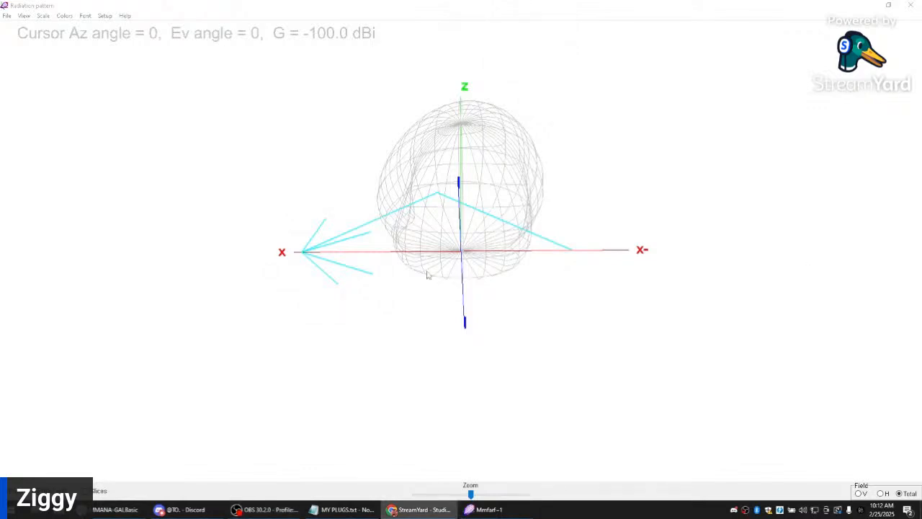
{"action": "left_click_drag", "start_coordinate": [526, 312], "coordinate": [540, 298]}
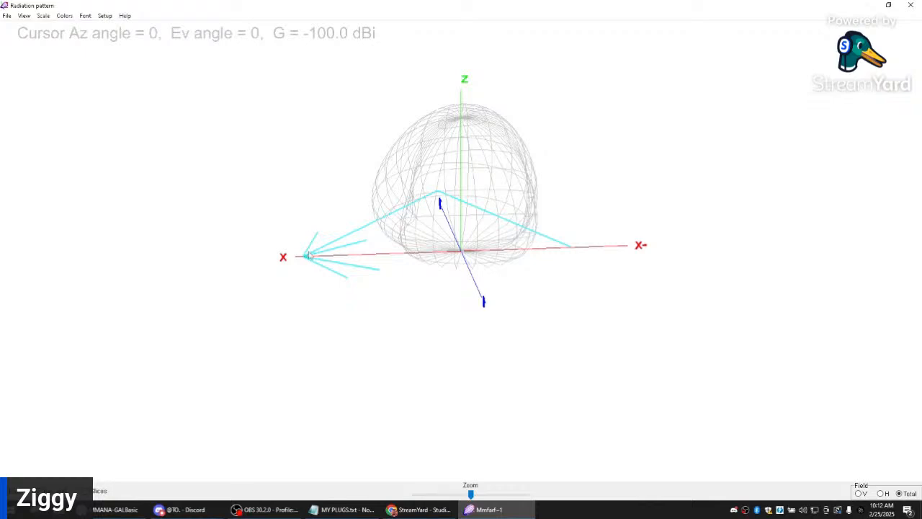
{"action": "left_click_drag", "start_coordinate": [309, 272], "coordinate": [433, 349]}
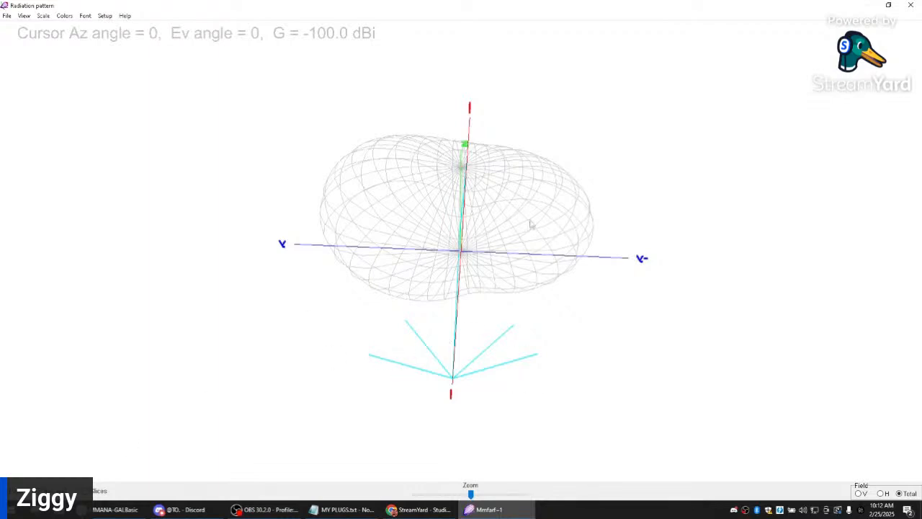
Step: Examine the 14.15 MHz 3D pattern as a filled colour surface, and review the wire table and current distribution
{"action": "left_click", "coordinate": [51, 491]}
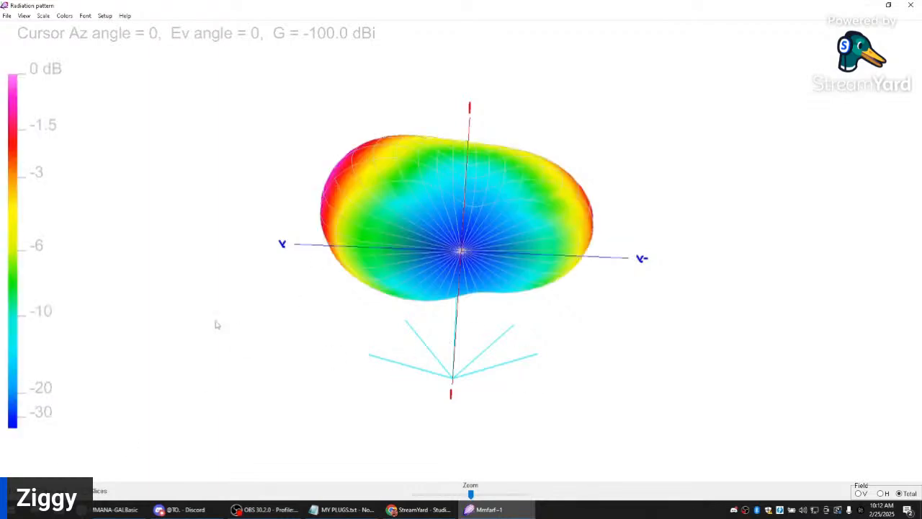
{"action": "left_click_drag", "start_coordinate": [230, 319], "coordinate": [440, 283]}
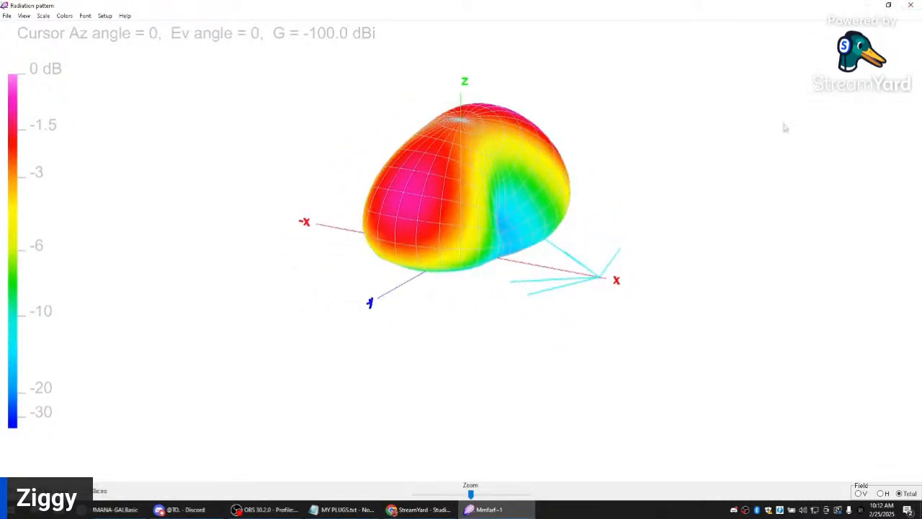
{"action": "left_click", "coordinate": [910, 7]}
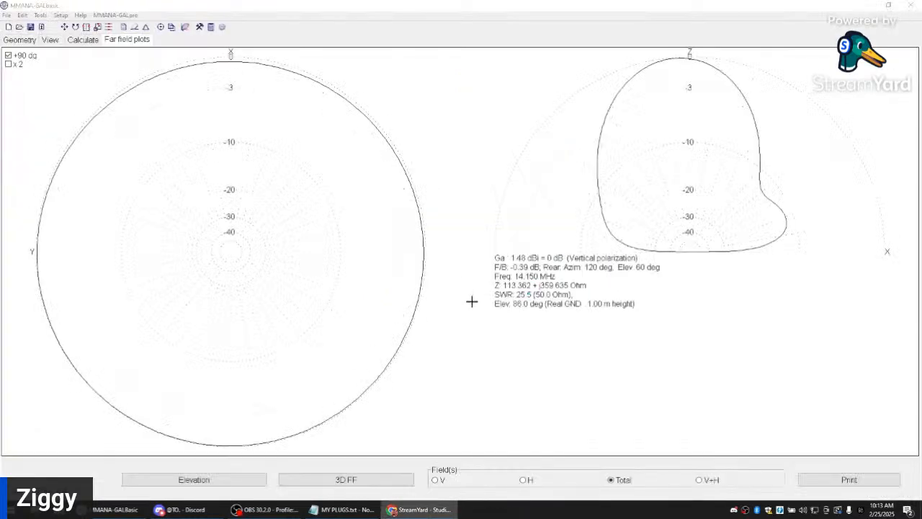
{"action": "left_click", "coordinate": [29, 42]}
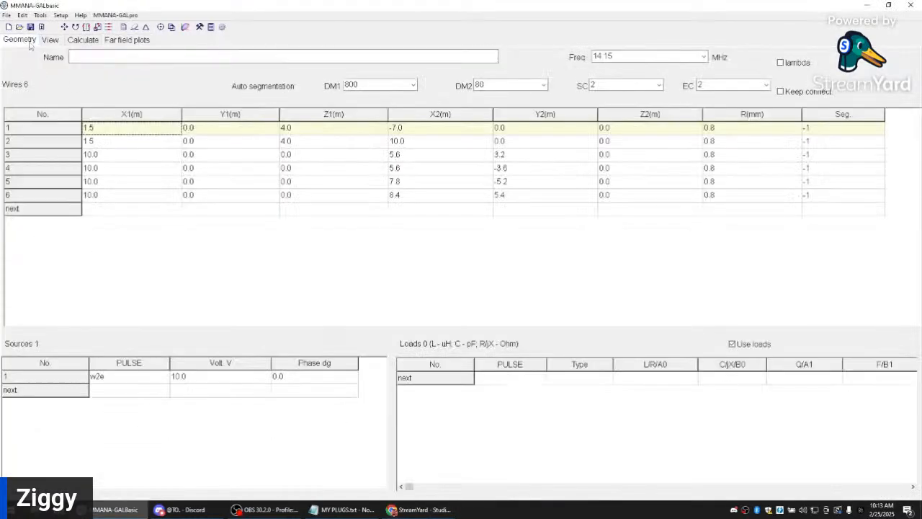
{"action": "left_click", "coordinate": [50, 41]}
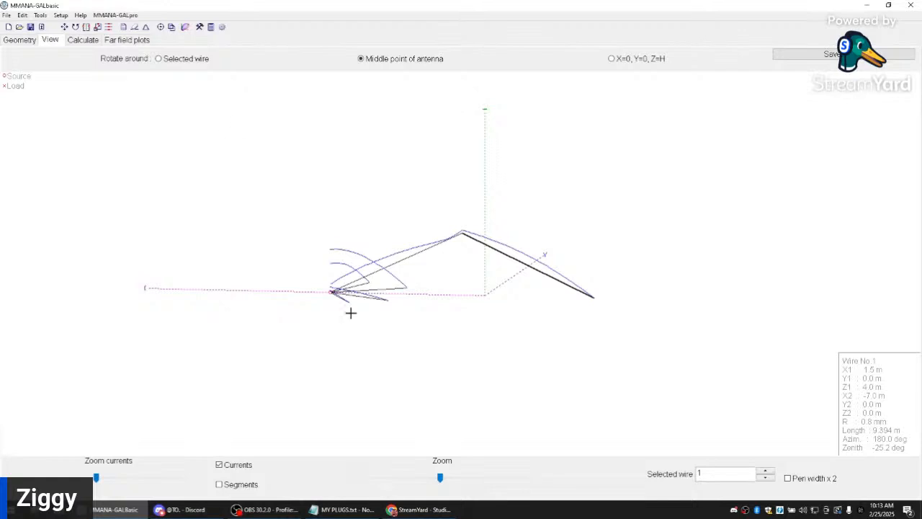
Step: Recalculate the modified antenna at 3.9 MHz over real ground
{"action": "left_click", "coordinate": [70, 40]}
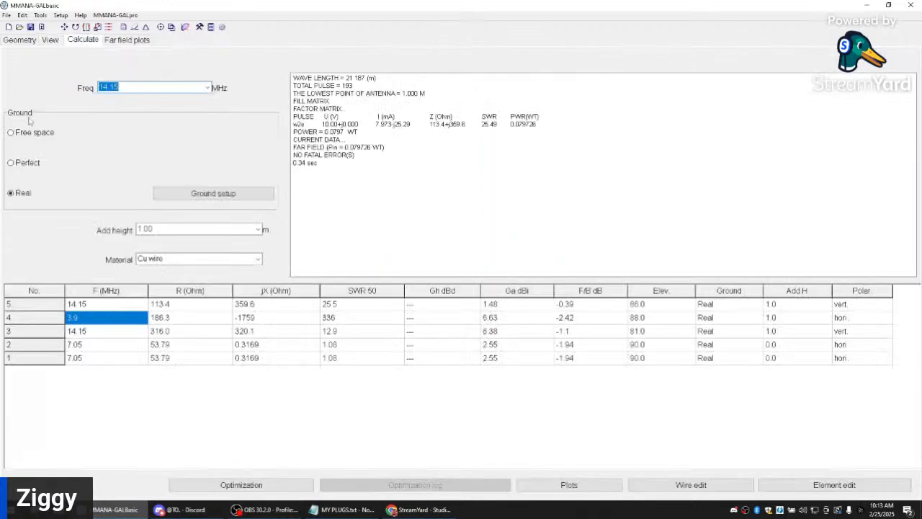
{"action": "type", "text": "3."}
{"action": "key", "text": "Return"}
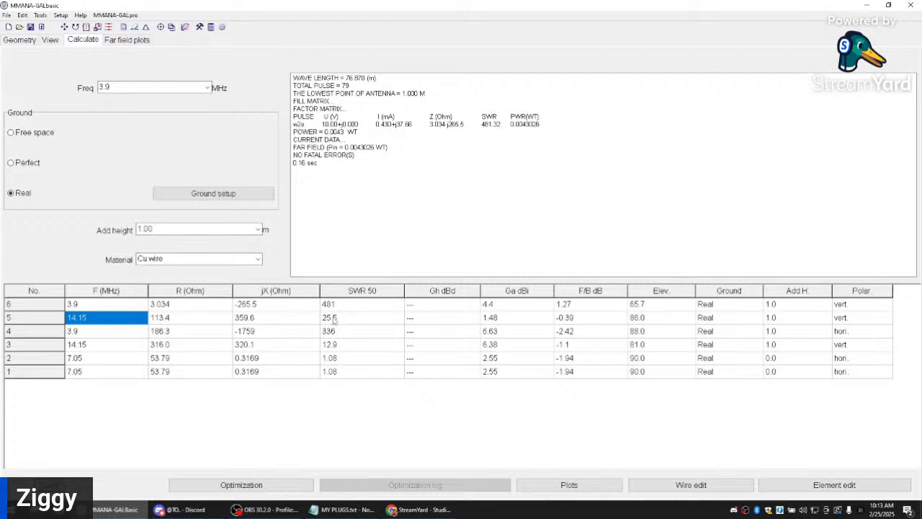
Step: Examine the 3.9 MHz far-field plots and the 3D pattern, filled and as wireframe, from several angles relative to the wires
{"action": "left_click", "coordinate": [124, 39]}
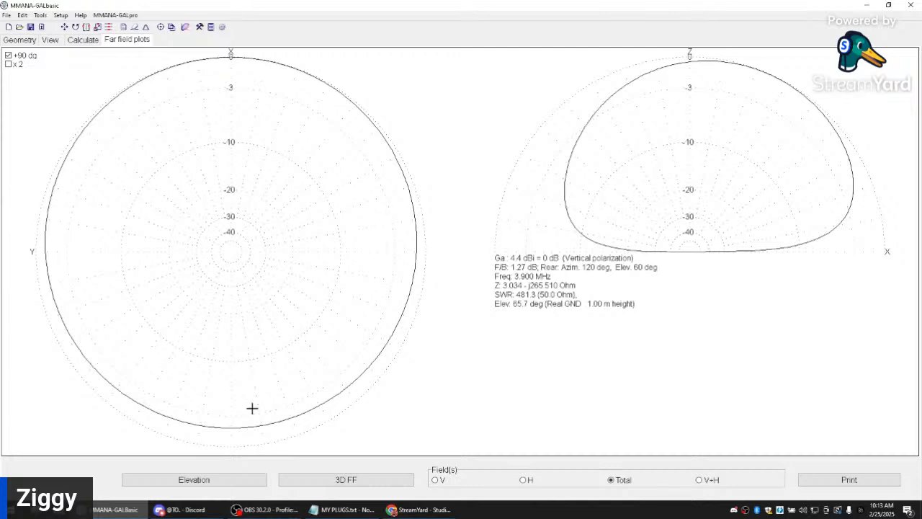
{"action": "left_click", "coordinate": [346, 480]}
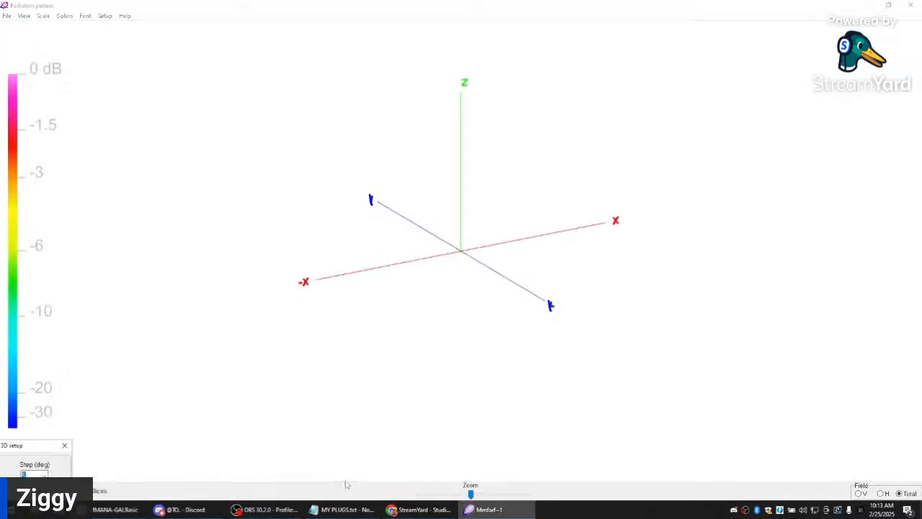
{"action": "left_click", "coordinate": [54, 491]}
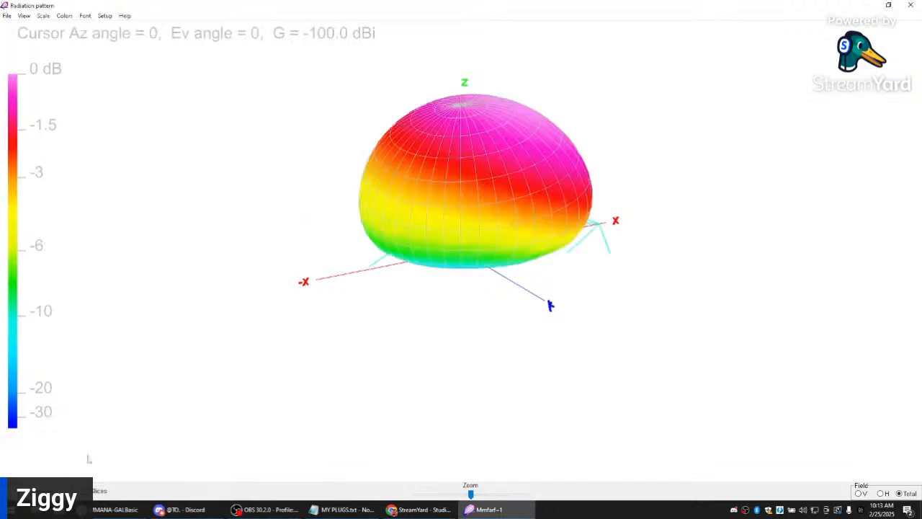
{"action": "mouse_move", "coordinate": [327, 261]}
{"action": "left_mouse_down"}
{"action": "mouse_move", "coordinate": [266, 230]}
{"action": "mouse_move", "coordinate": [209, 224]}
{"action": "mouse_move", "coordinate": [107, 239]}
{"action": "mouse_move", "coordinate": [67, 221]}
{"action": "mouse_move", "coordinate": [1, 236]}
{"action": "mouse_move", "coordinate": [14, 233]}
{"action": "left_mouse_up"}
{"action": "left_click_drag", "start_coordinate": [440, 232], "coordinate": [425, 231]}
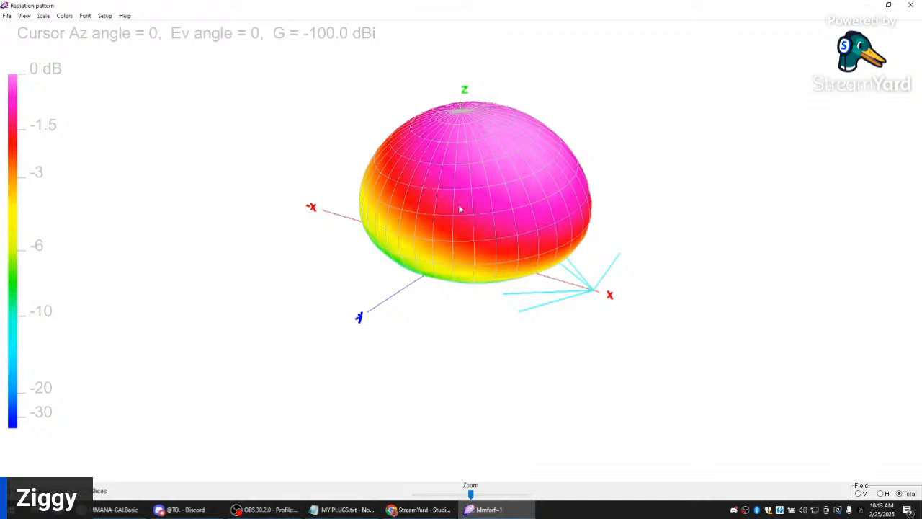
{"action": "left_click_drag", "start_coordinate": [711, 222], "coordinate": [773, 220]}
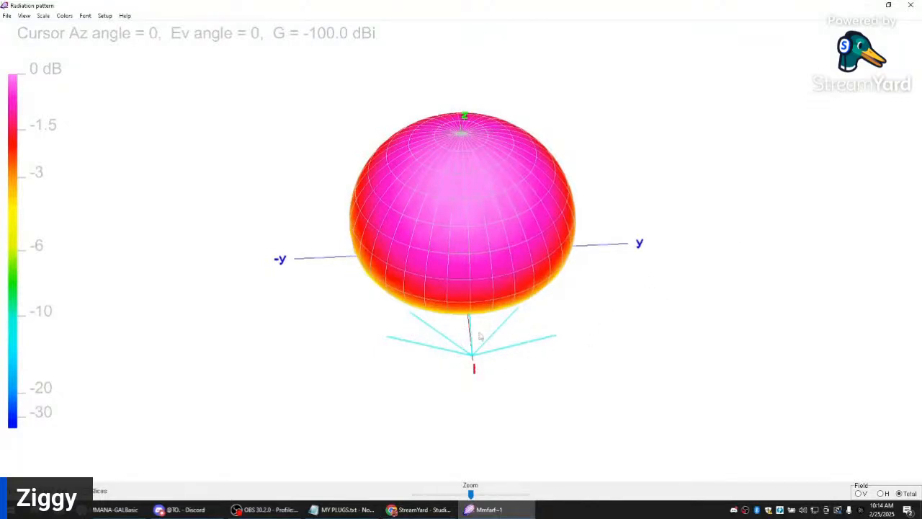
{"action": "left_click_drag", "start_coordinate": [494, 338], "coordinate": [571, 315]}
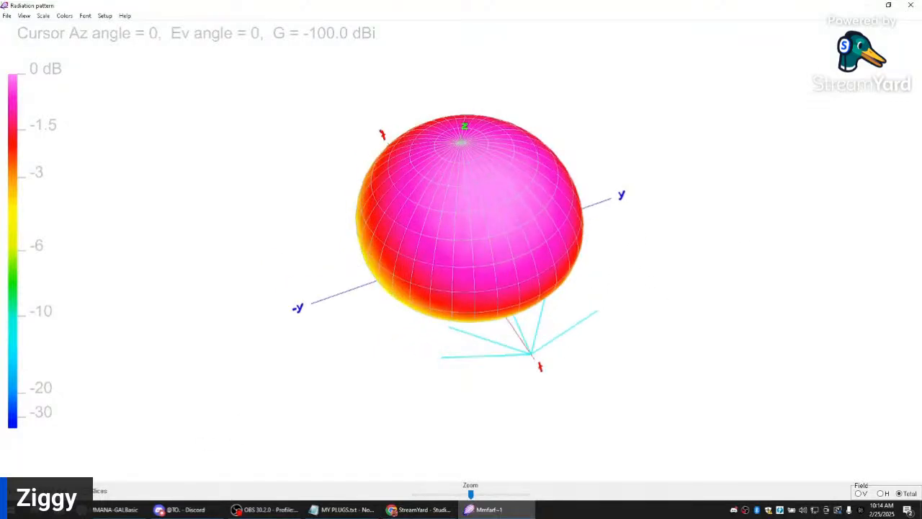
{"action": "left_click_drag", "start_coordinate": [472, 335], "coordinate": [636, 265]}
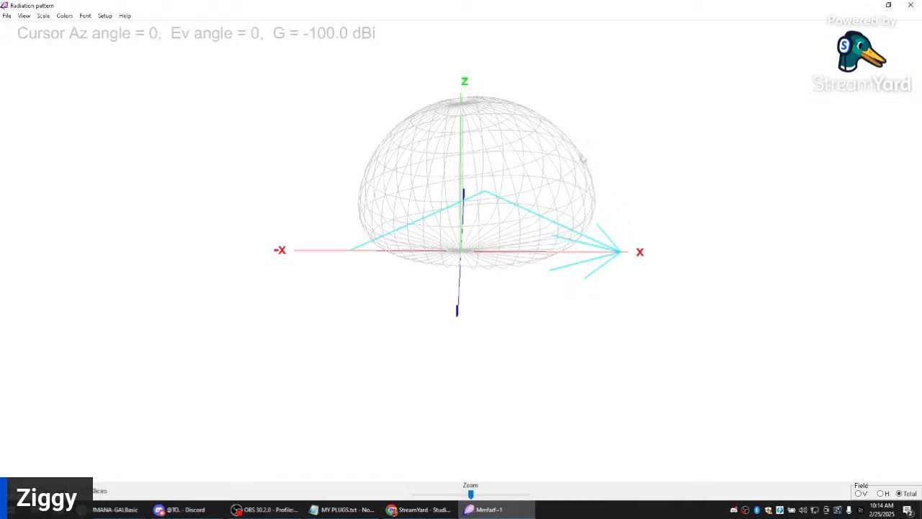
{"action": "left_click_drag", "start_coordinate": [657, 163], "coordinate": [636, 167]}
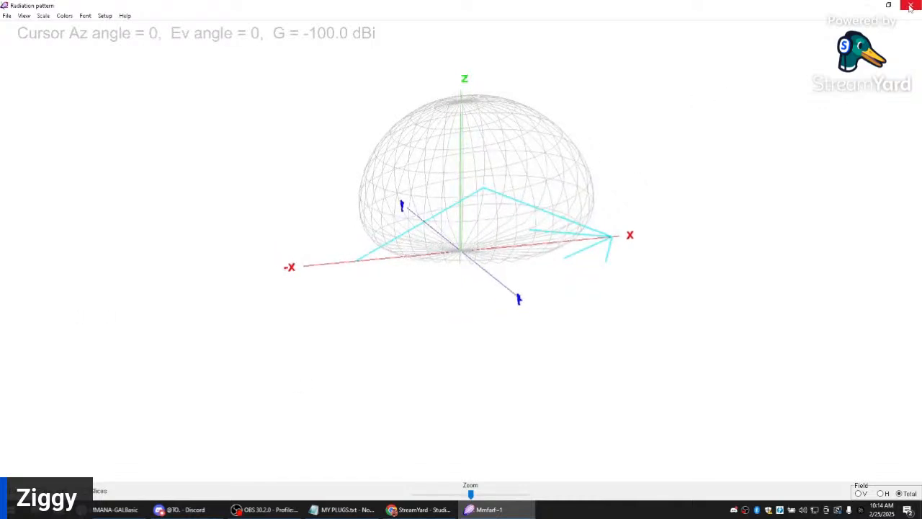
{"action": "left_click_drag", "start_coordinate": [716, 184], "coordinate": [829, 191]}
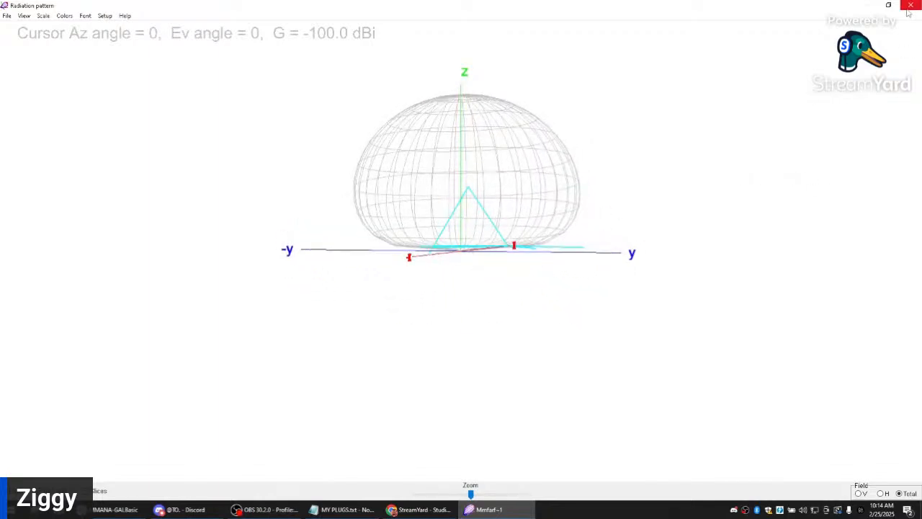
{"action": "left_click", "coordinate": [910, 6]}
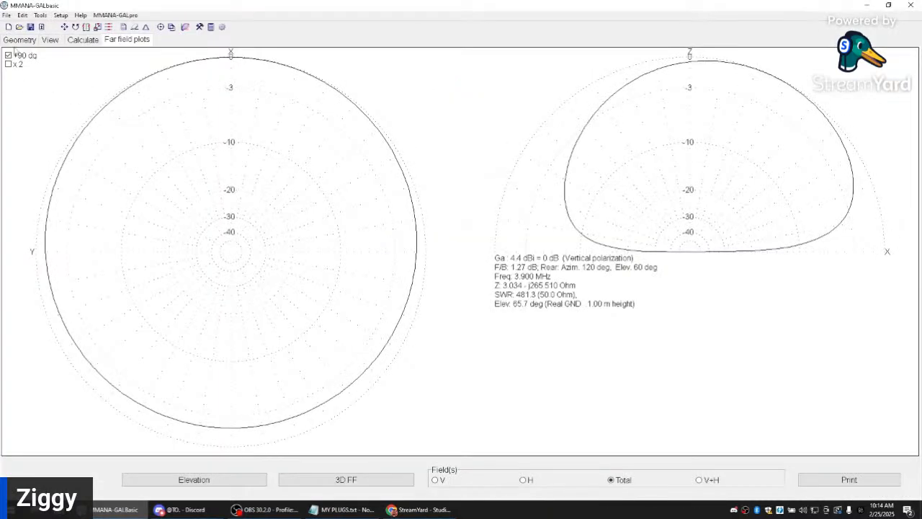
Step: Inspect the 3.9 MHz current distribution along the sloping wires and radials from different angles
{"action": "left_click", "coordinate": [17, 42]}
{"action": "left_click", "coordinate": [50, 41]}
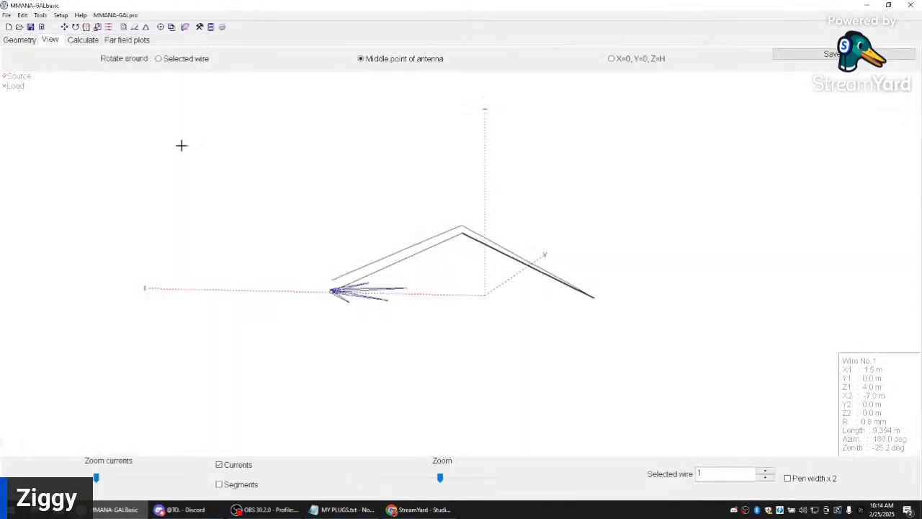
{"action": "left_click_drag", "start_coordinate": [276, 223], "coordinate": [224, 222]}
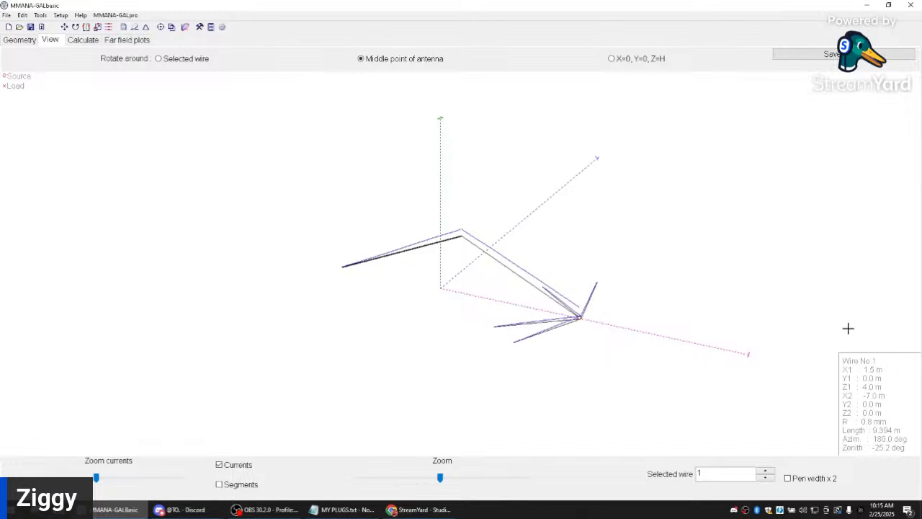
{"action": "left_click_drag", "start_coordinate": [657, 305], "coordinate": [652, 304]}
Step: Recalculate the antenna at 7.1 MHz over real ground
{"action": "left_click", "coordinate": [83, 40]}
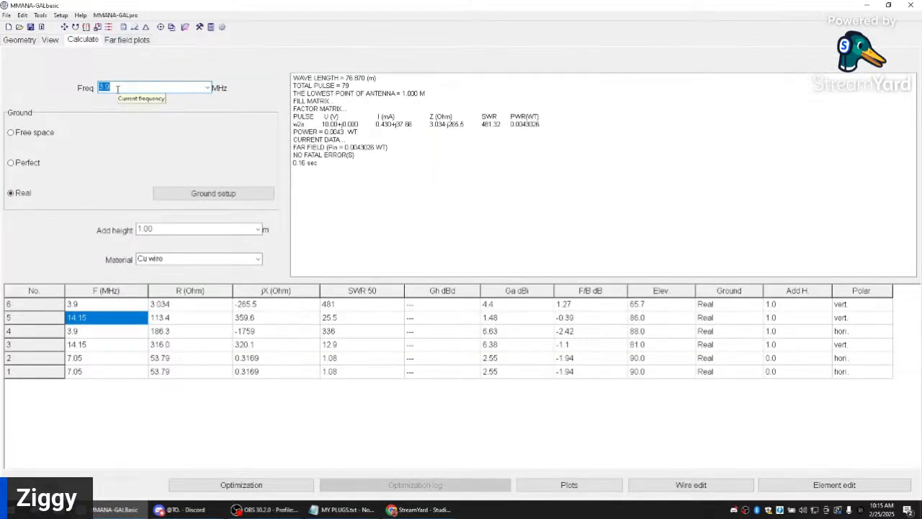
{"action": "type", "text": "7"}
{"action": "key", "text": "Return"}
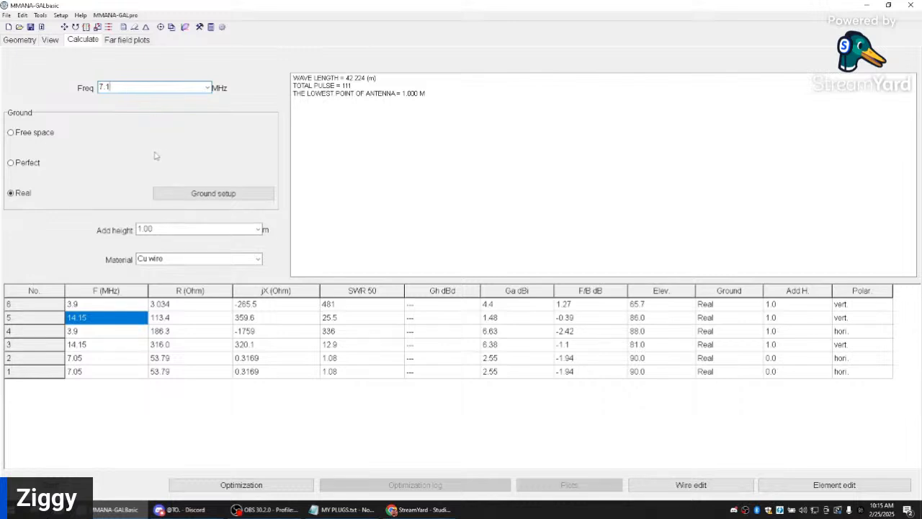
{"action": "left_click", "coordinate": [52, 485]}
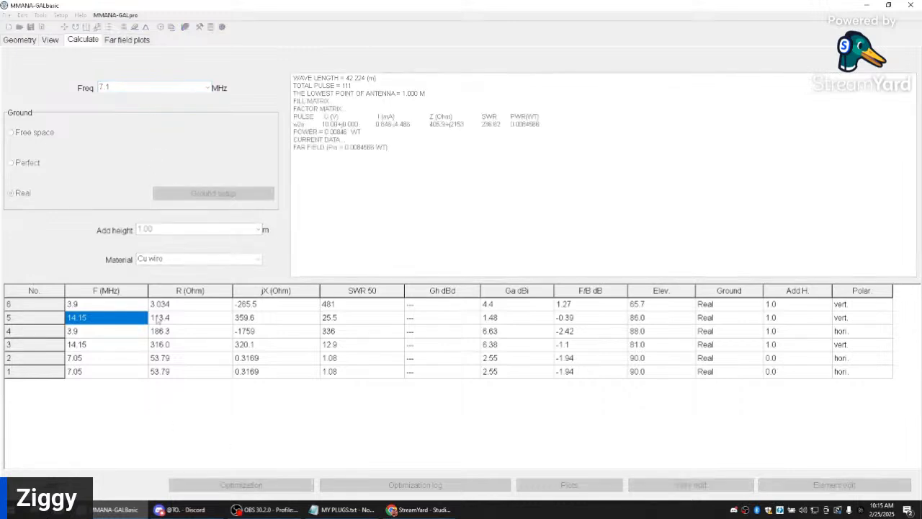
Step: Examine the 7.1 MHz far-field plots, the 3D pattern and the current distribution along the antenna wires
{"action": "left_click", "coordinate": [112, 41]}
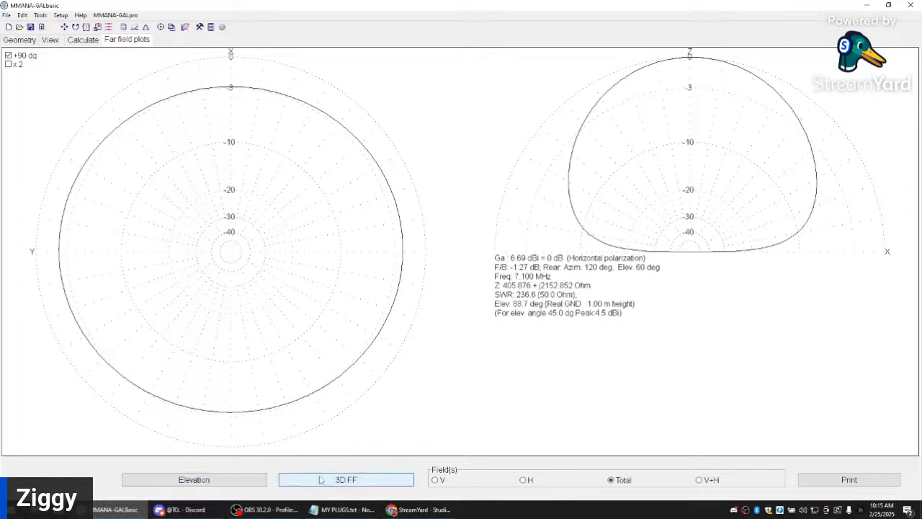
{"action": "left_click", "coordinate": [345, 479]}
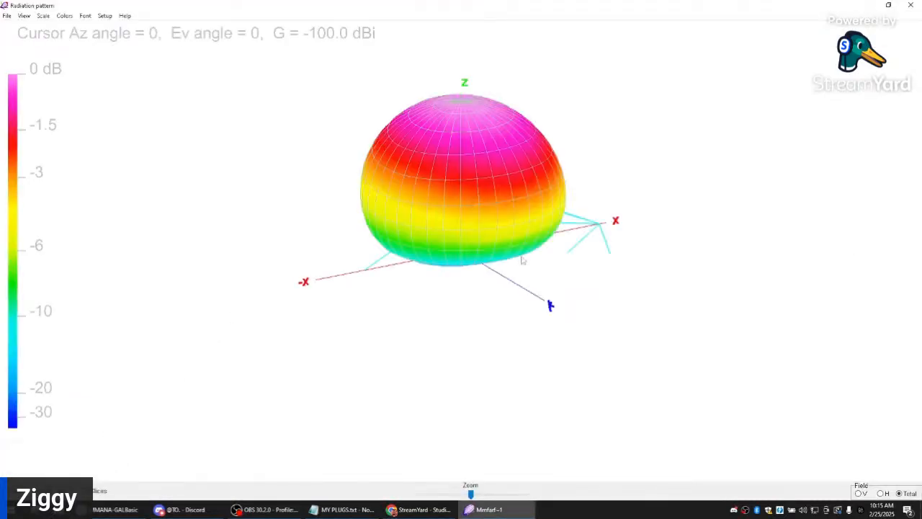
{"action": "left_click_drag", "start_coordinate": [523, 260], "coordinate": [155, 263]}
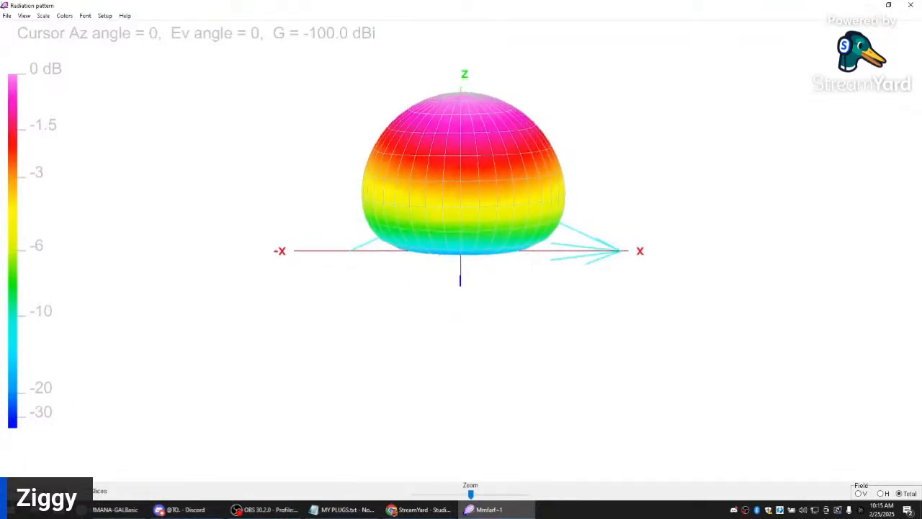
{"action": "left_click_drag", "start_coordinate": [288, 368], "coordinate": [231, 449]}
{"action": "left_click", "coordinate": [911, 5]}
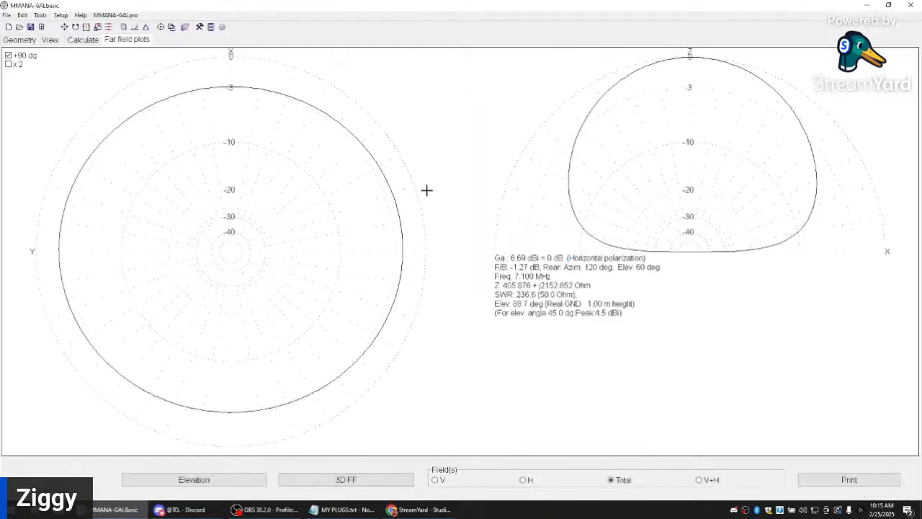
{"action": "left_click", "coordinate": [55, 43]}
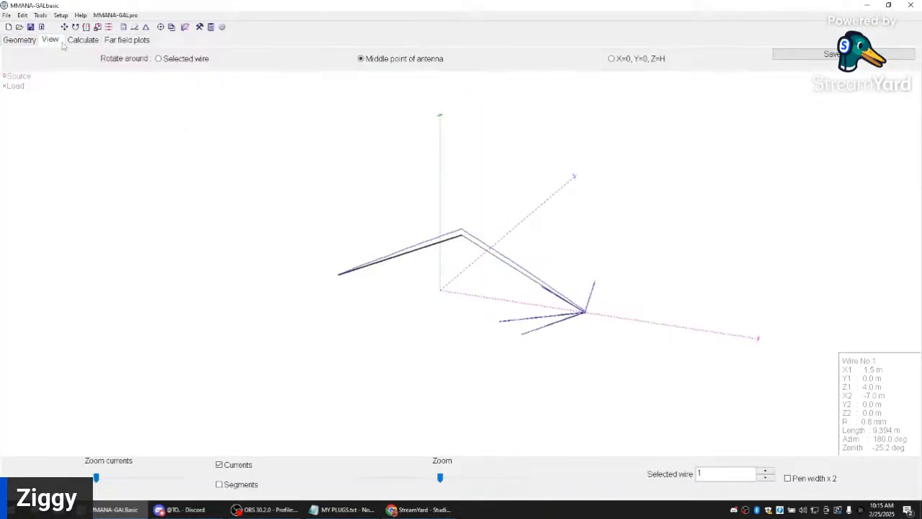
{"action": "mouse_move", "coordinate": [426, 180]}
{"action": "left_mouse_down"}
{"action": "mouse_move", "coordinate": [442, 186]}
{"action": "mouse_move", "coordinate": [432, 182]}
{"action": "left_mouse_up"}
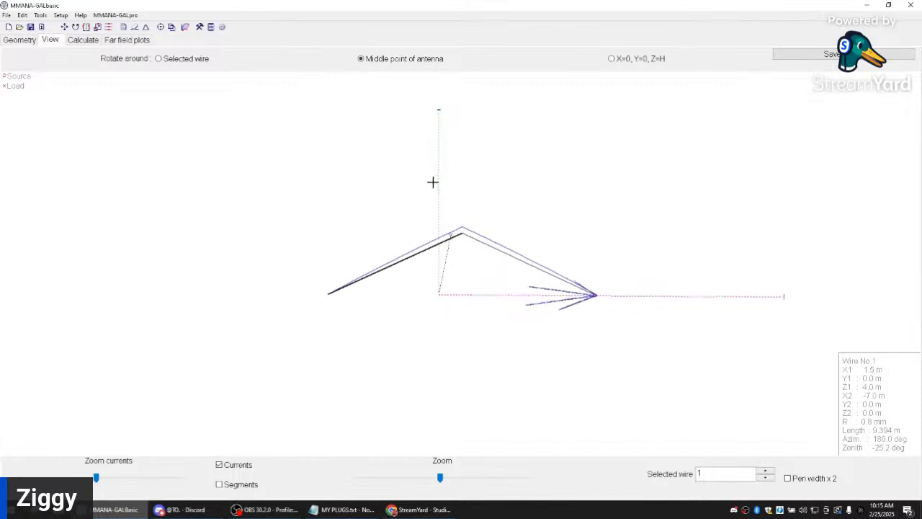
Step: Recalculate the antenna at 28.5 MHz over real ground
{"action": "left_click", "coordinate": [84, 41]}
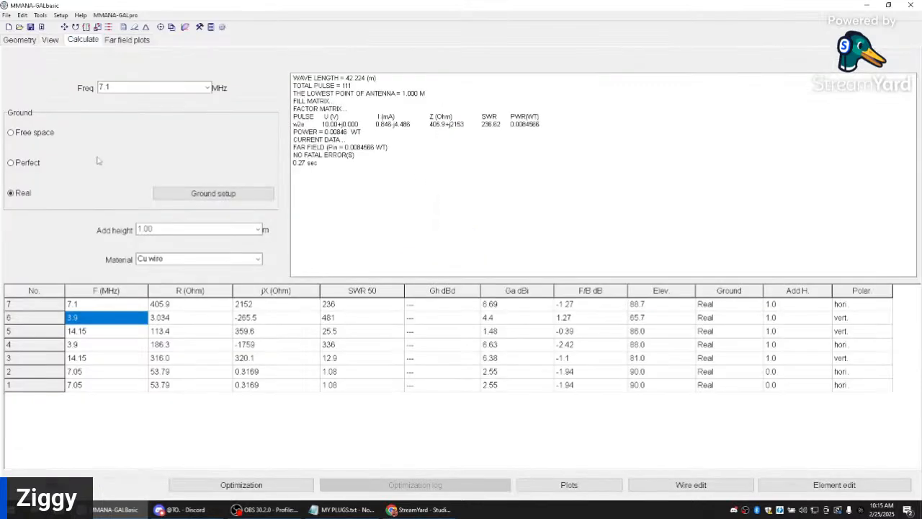
{"action": "left_click", "coordinate": [124, 88]}
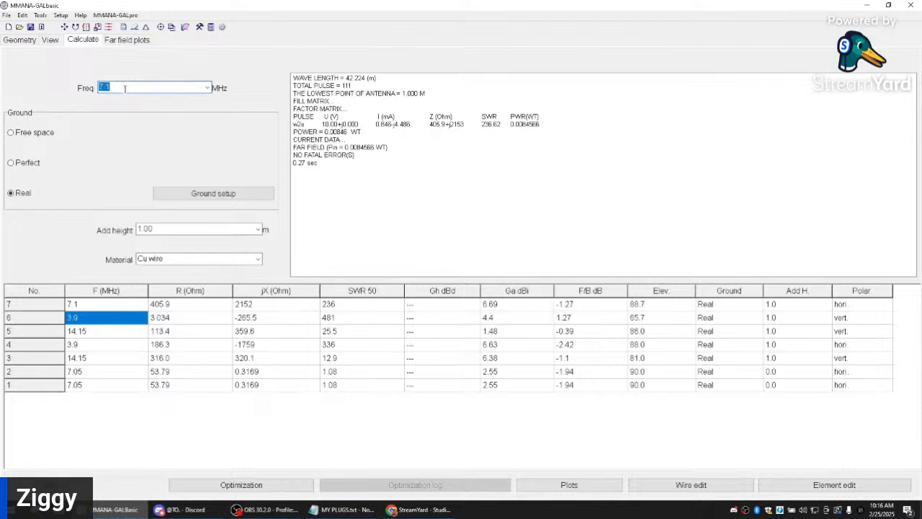
{"action": "type", "text": "28"}
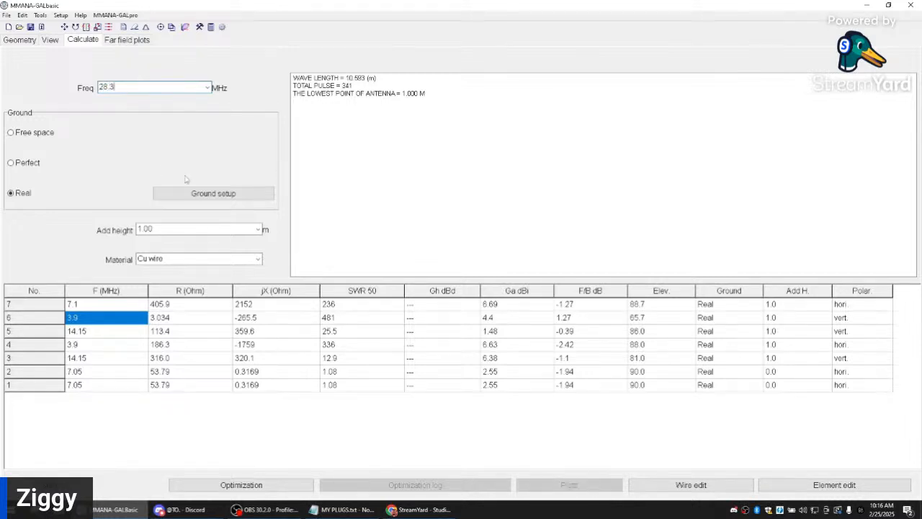
{"action": "type", "text": ".5"}
{"action": "key", "text": "Return"}
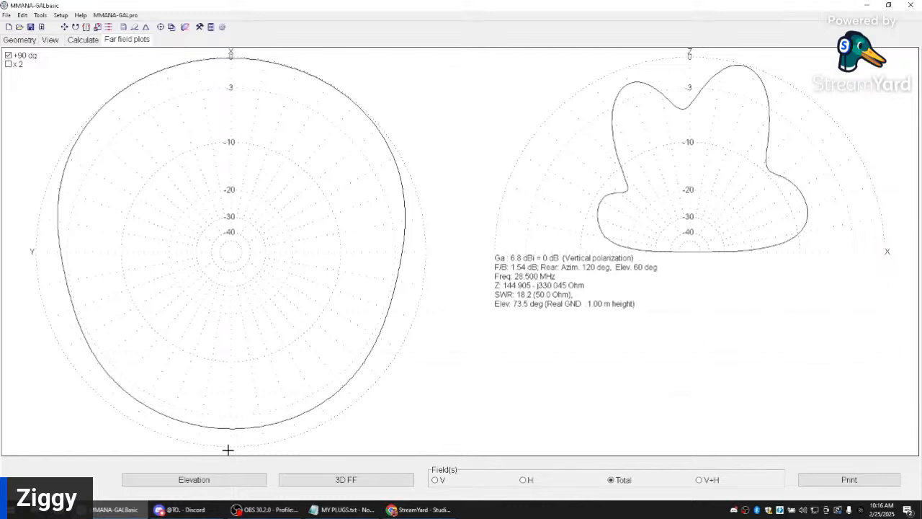
Step: Generate the 28.5 MHz 3D radiation pattern and examine its lobes from the side and from the radial end
{"action": "left_click", "coordinate": [310, 479]}
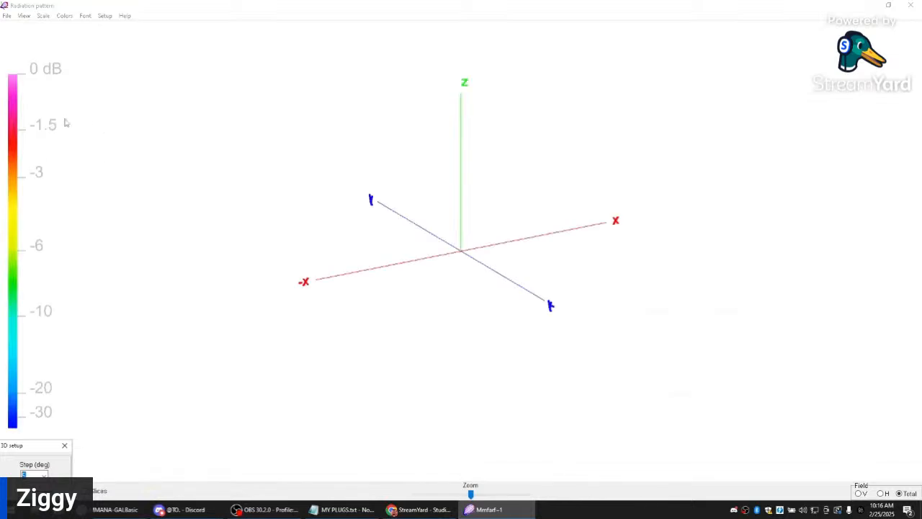
{"action": "left_click", "coordinate": [35, 495]}
{"action": "left_click_drag", "start_coordinate": [578, 300], "coordinate": [267, 284]}
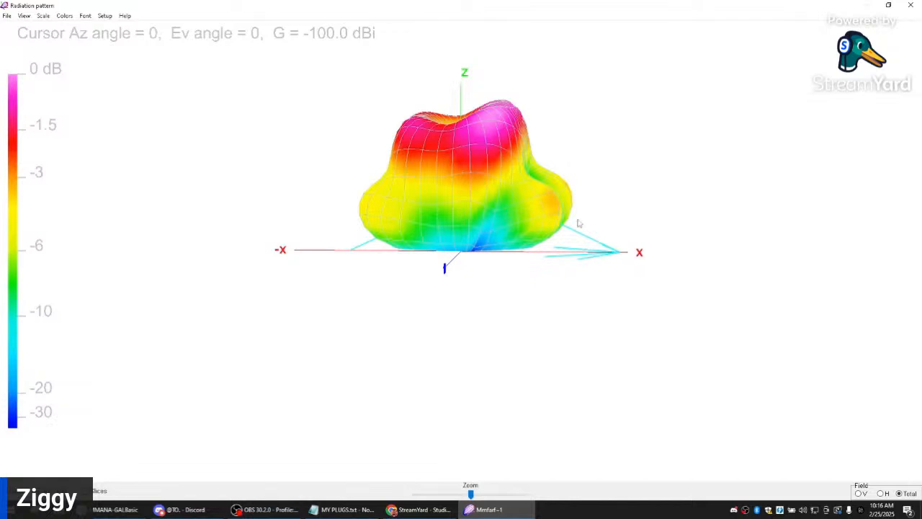
{"action": "left_click_drag", "start_coordinate": [605, 205], "coordinate": [311, 215]}
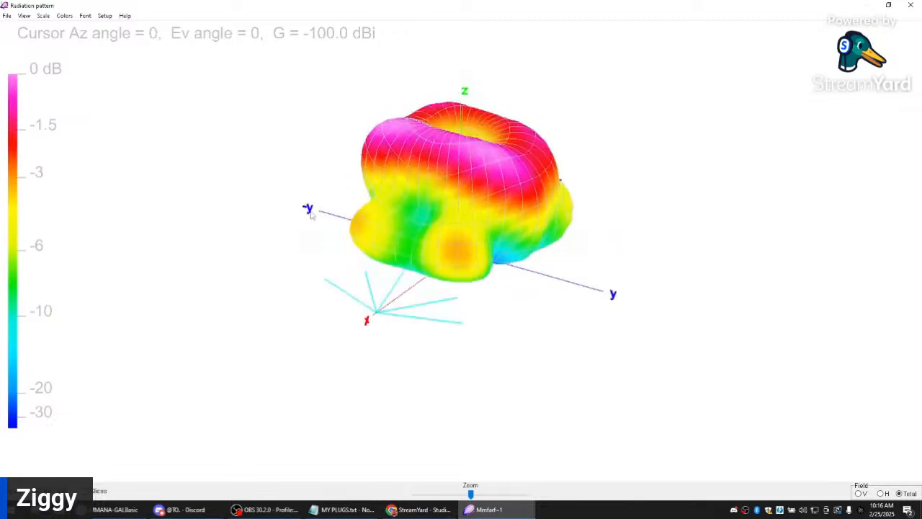
Step: View the 28.5 MHz 3D pattern from above the radials and broadside to the antenna, and close the pattern window
{"action": "left_click_drag", "start_coordinate": [458, 250], "coordinate": [431, 337]}
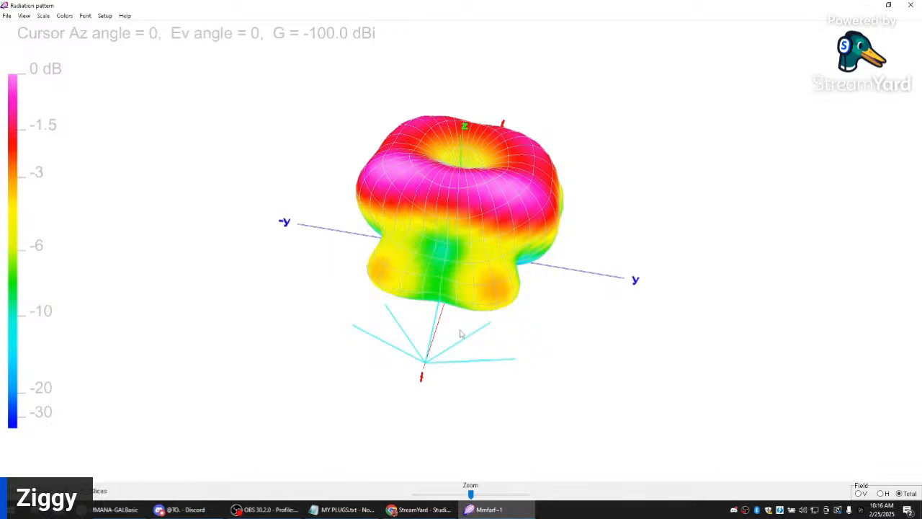
{"action": "left_click_drag", "start_coordinate": [557, 322], "coordinate": [768, 424]}
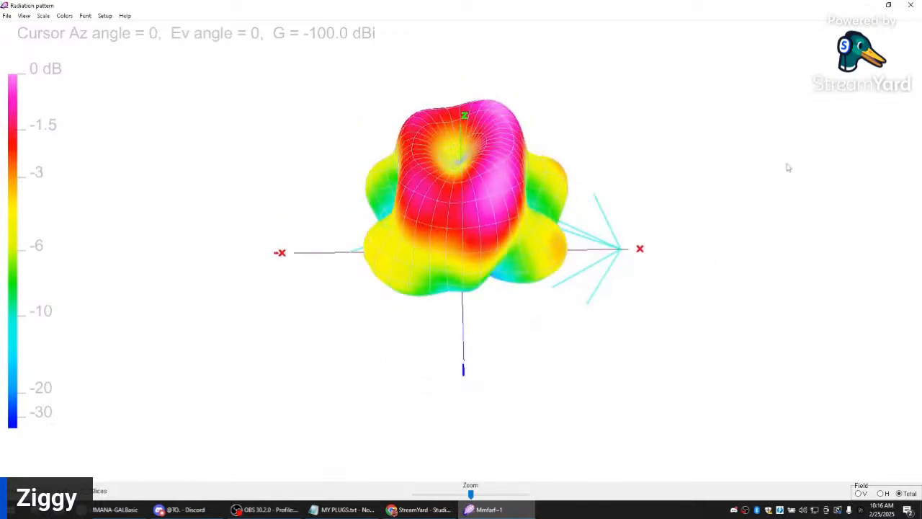
{"action": "left_click", "coordinate": [909, 6]}
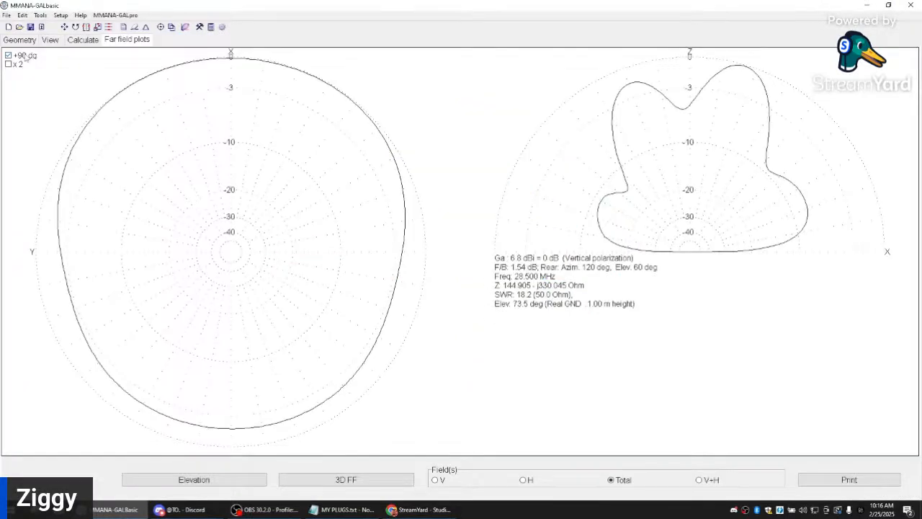
Step: Open the antenna geometry in the wire editor and inspect the radial junction up close in the XY and XZ projections
{"action": "left_click", "coordinate": [20, 41]}
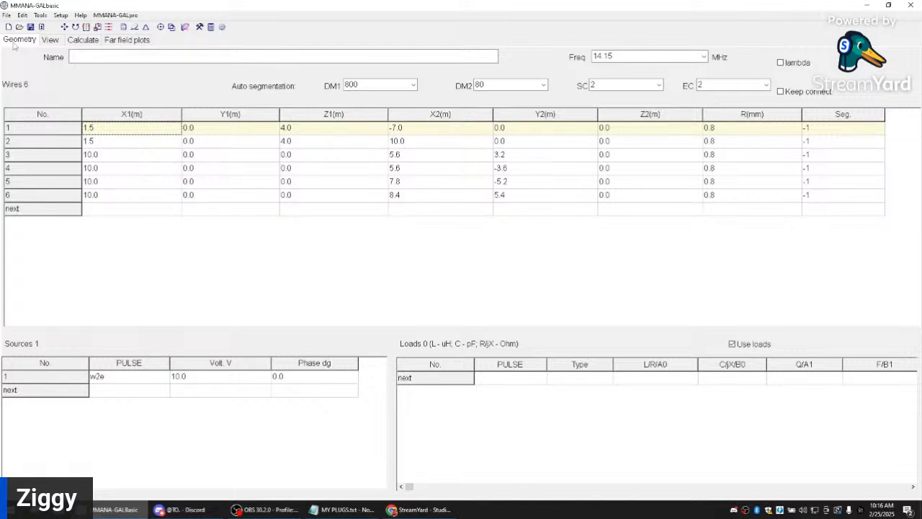
{"action": "left_click", "coordinate": [135, 28]}
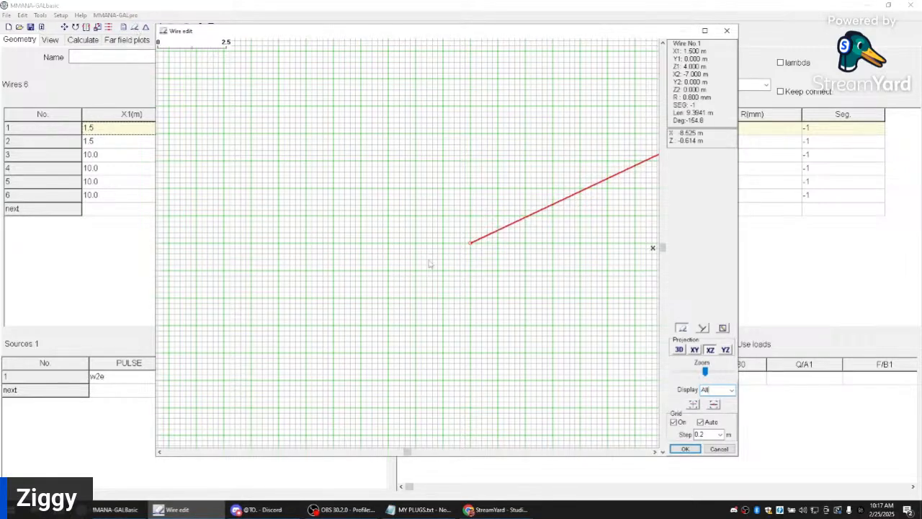
{"action": "left_click_drag", "start_coordinate": [655, 453], "coordinate": [655, 453]}
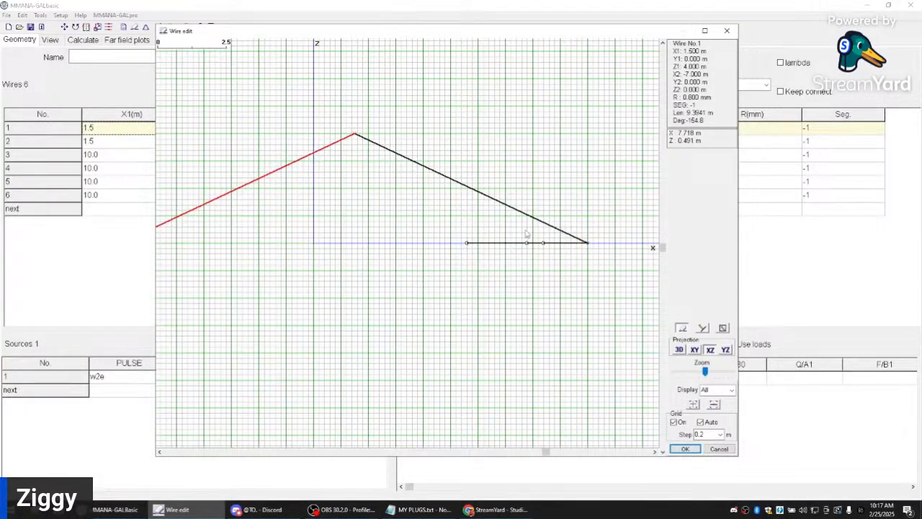
{"action": "left_click", "coordinate": [696, 350]}
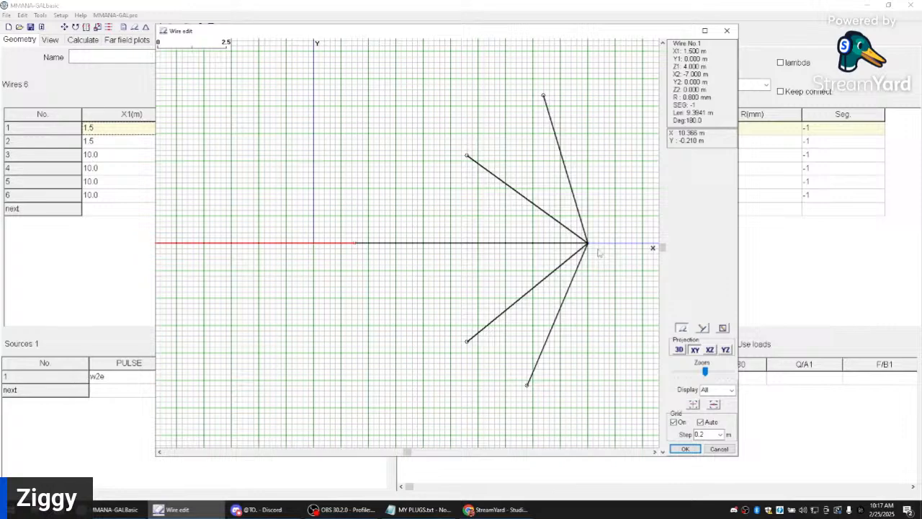
{"action": "left_click", "coordinate": [654, 453]}
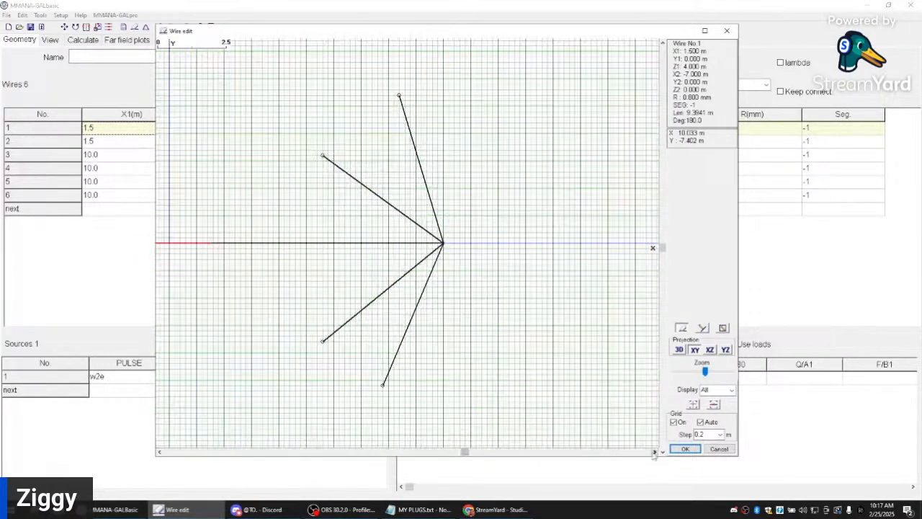
{"action": "left_click_drag", "start_coordinate": [705, 372], "coordinate": [720, 372]}
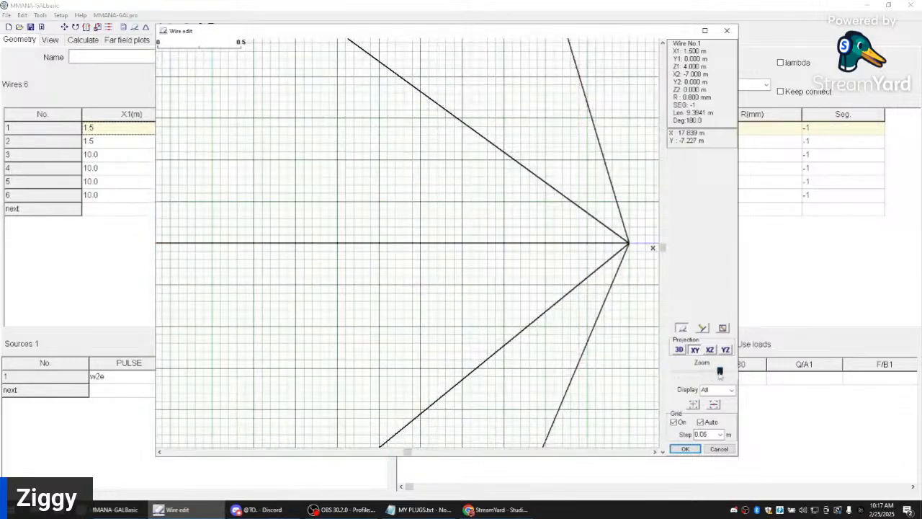
{"action": "left_click", "coordinate": [654, 452]}
{"action": "left_click_drag", "start_coordinate": [654, 452], "coordinate": [654, 452]}
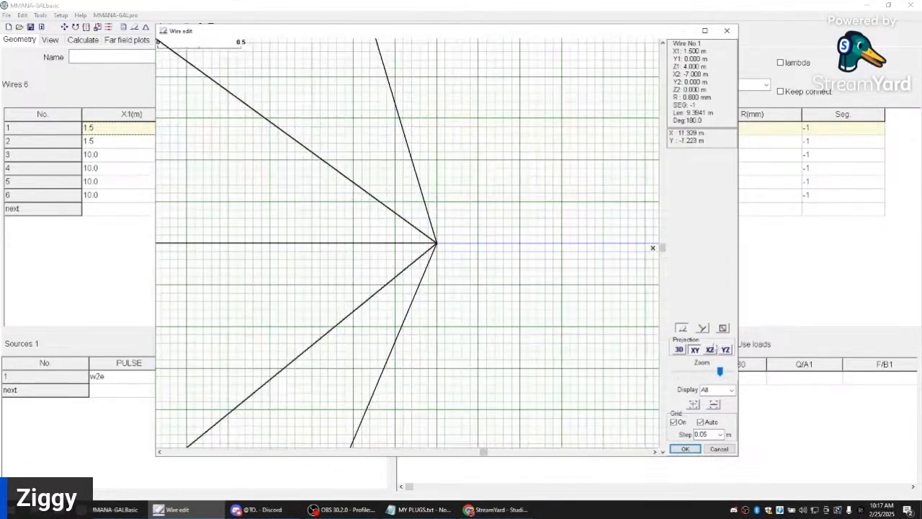
{"action": "left_click_drag", "start_coordinate": [719, 372], "coordinate": [737, 374]}
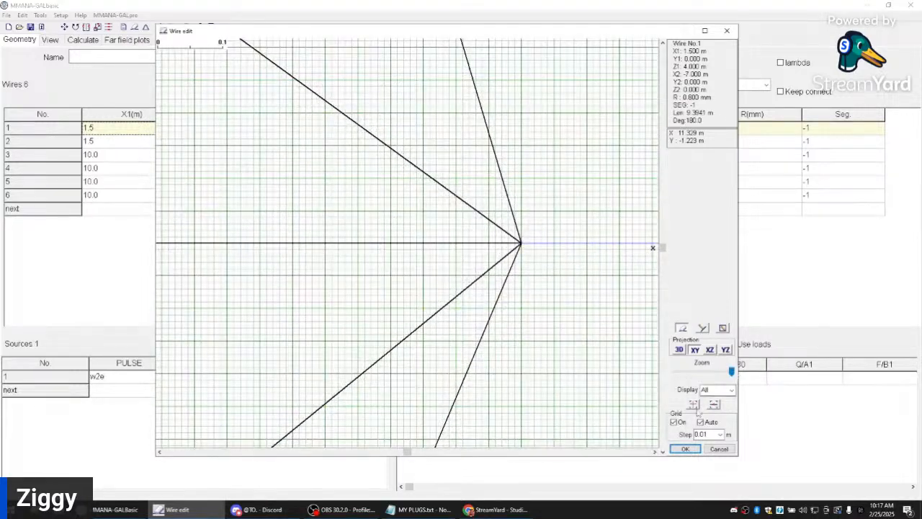
{"action": "left_click", "coordinate": [711, 350]}
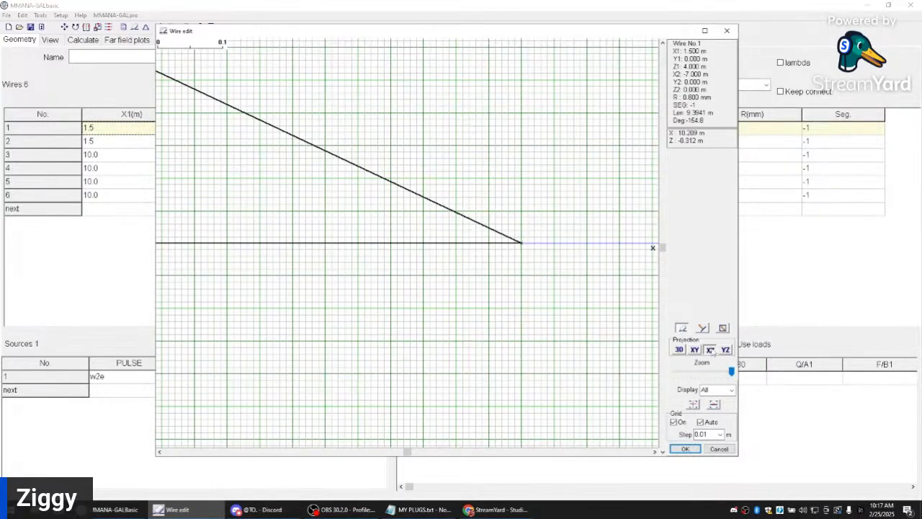
{"action": "left_click", "coordinate": [471, 223]}
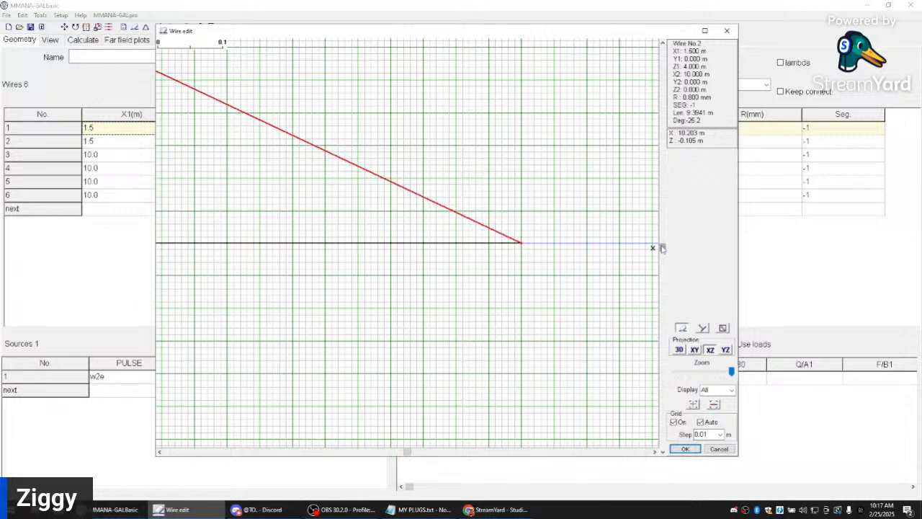
Step: Draw a new wire in the XY projection from the radial junction to X 1.5, Y 0.25 m, and show it in XZ
{"action": "left_click", "coordinate": [695, 349]}
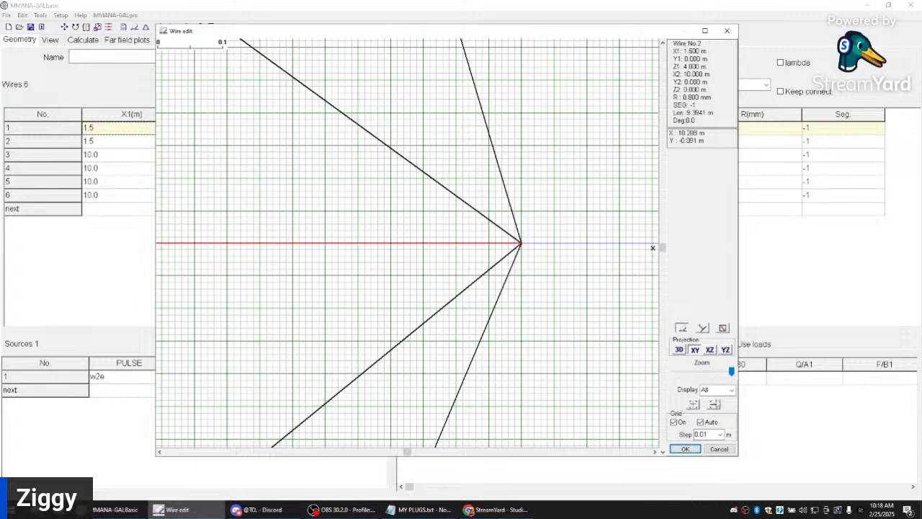
{"action": "left_click_drag", "start_coordinate": [731, 371], "coordinate": [718, 374]}
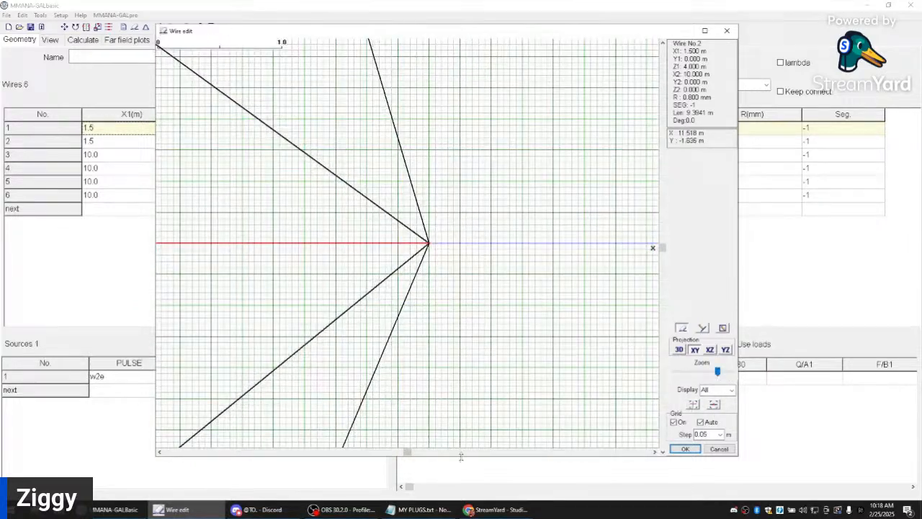
{"action": "left_click", "coordinate": [160, 452]}
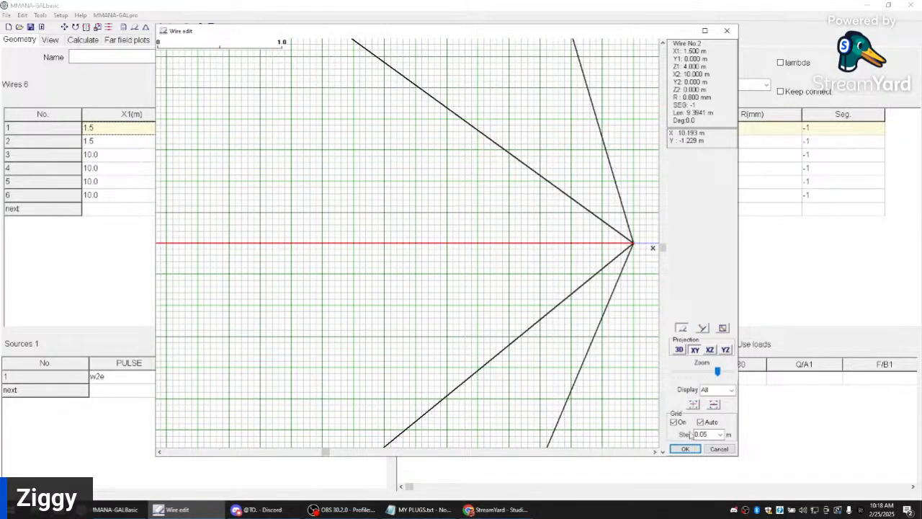
{"action": "left_click_drag", "start_coordinate": [717, 371], "coordinate": [703, 373]}
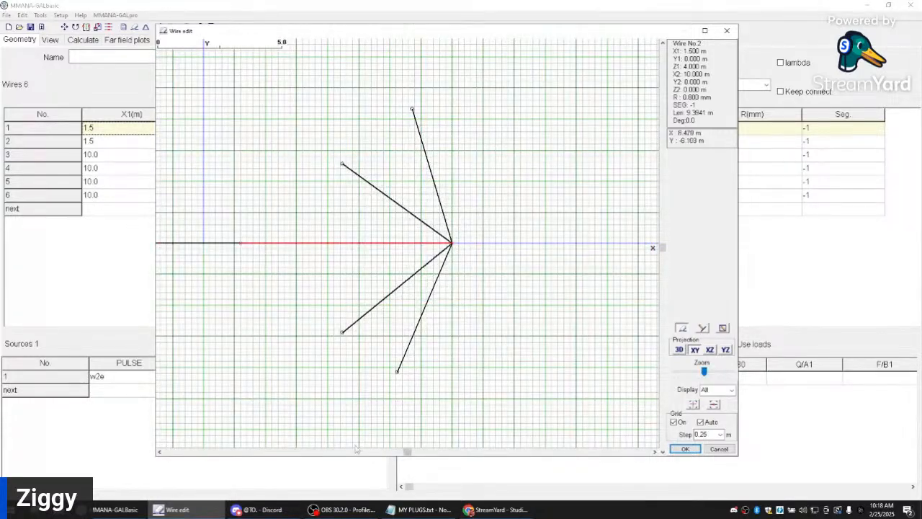
{"action": "left_click", "coordinate": [173, 454]}
{"action": "left_click", "coordinate": [176, 453]}
{"action": "left_click", "coordinate": [181, 453]}
{"action": "left_click", "coordinate": [182, 453]}
{"action": "left_click", "coordinate": [182, 453]}
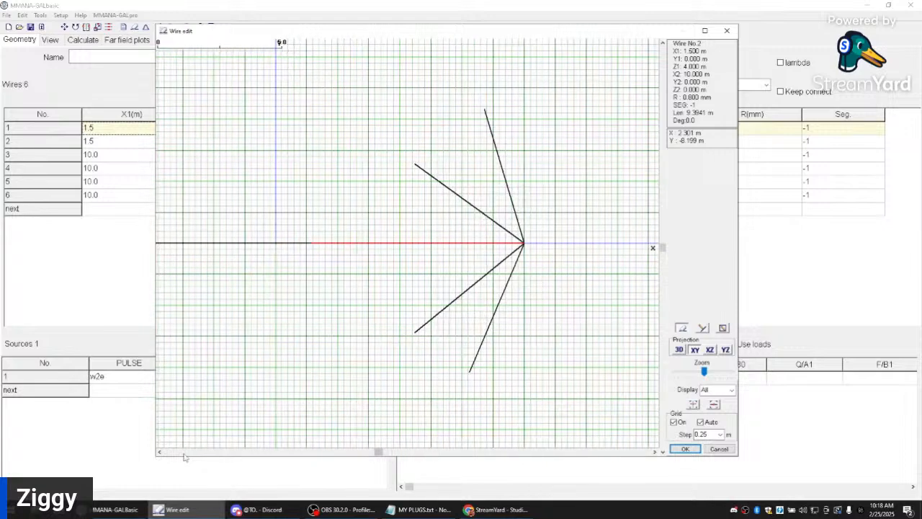
{"action": "left_click", "coordinate": [183, 453]}
{"action": "left_click", "coordinate": [182, 453]}
{"action": "left_click", "coordinate": [183, 453]}
{"action": "left_click", "coordinate": [182, 453]}
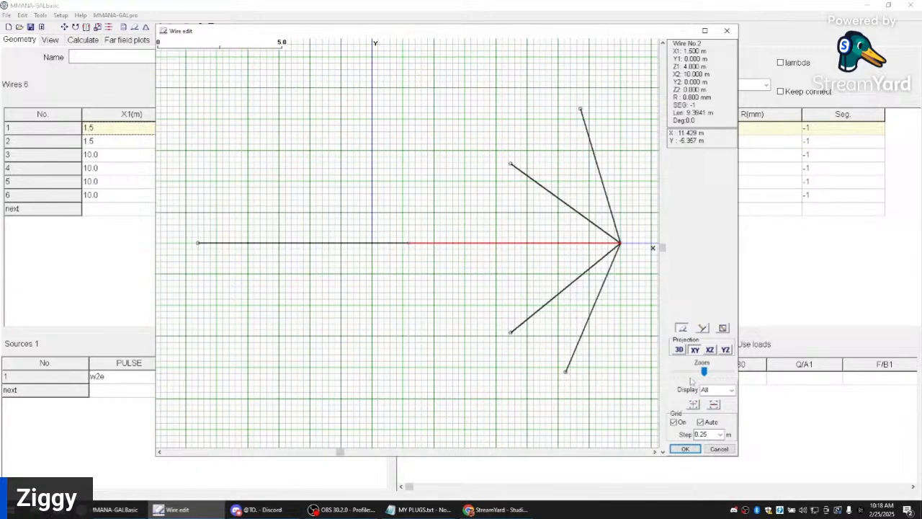
{"action": "left_click", "coordinate": [703, 329]}
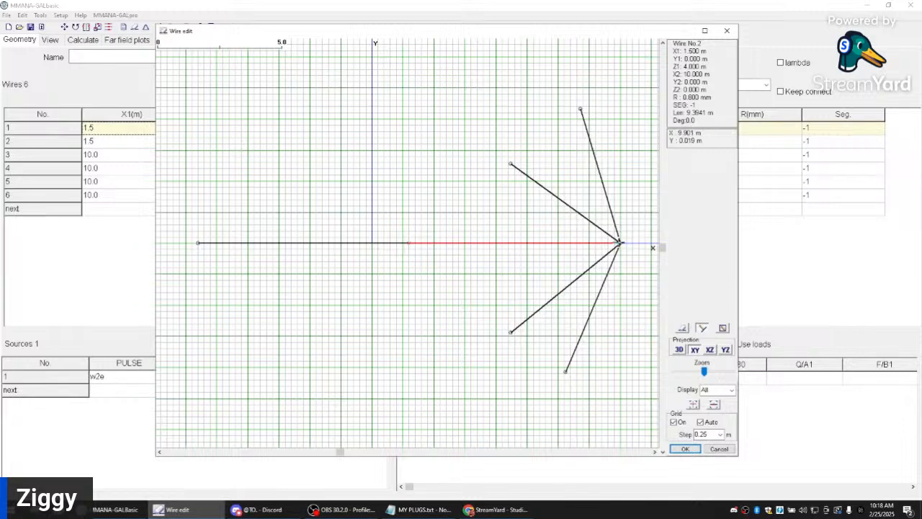
{"action": "left_click_drag", "start_coordinate": [619, 245], "coordinate": [408, 237]}
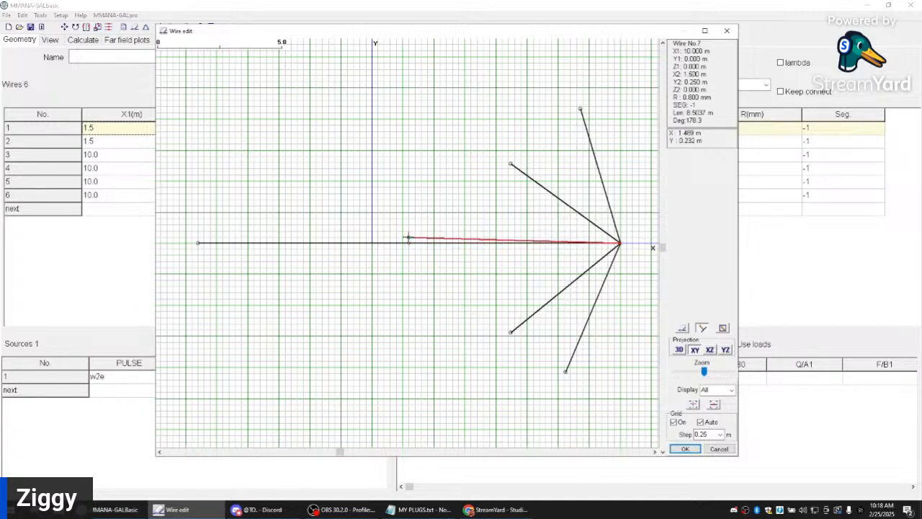
{"action": "left_click", "coordinate": [408, 238]}
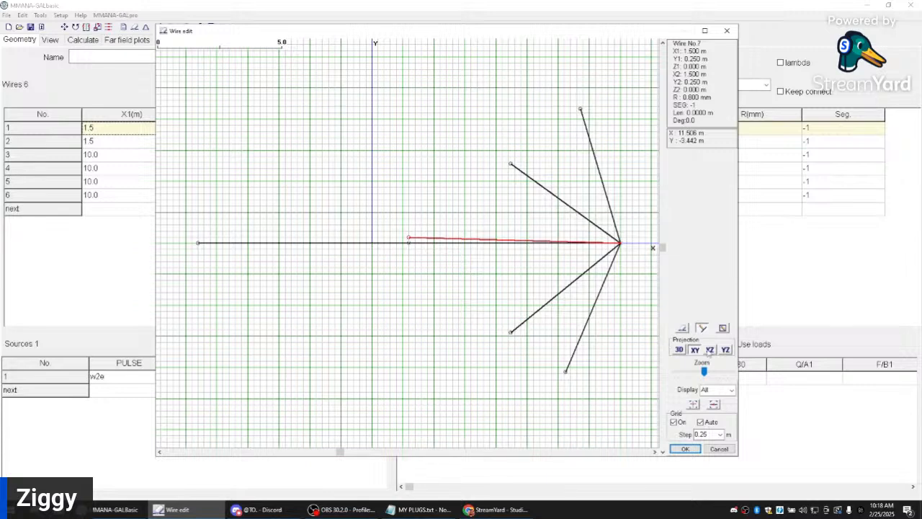
{"action": "left_click", "coordinate": [710, 349]}
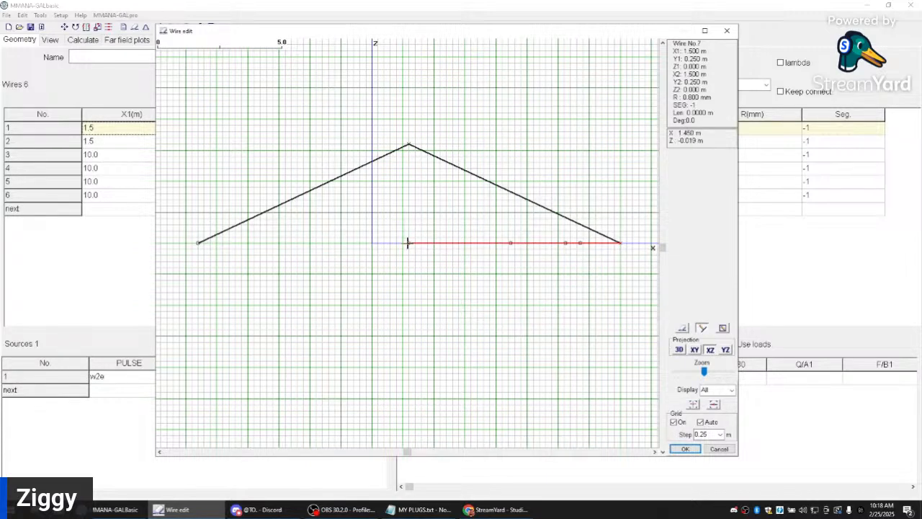
{"action": "left_click_drag", "start_coordinate": [409, 243], "coordinate": [409, 158]}
{"action": "left_click_drag", "start_coordinate": [401, 193], "coordinate": [395, 200]}
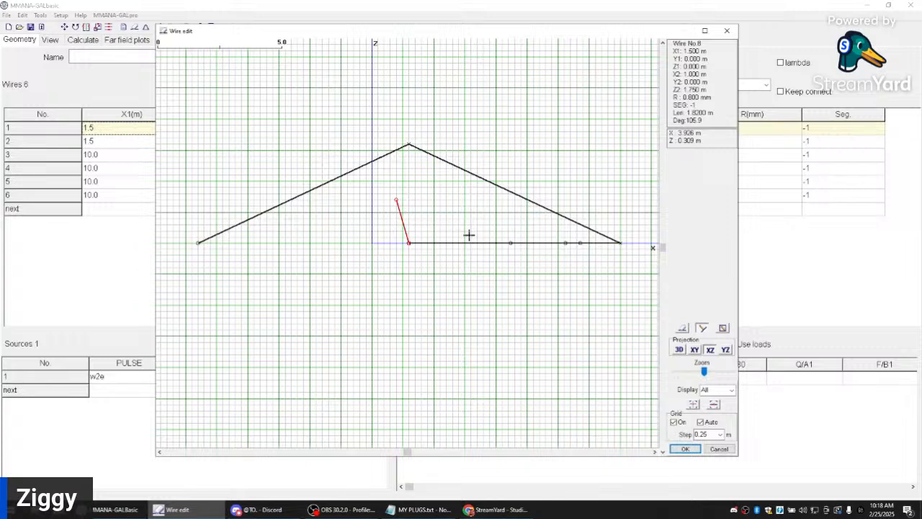
{"action": "key", "text": "Delete"}
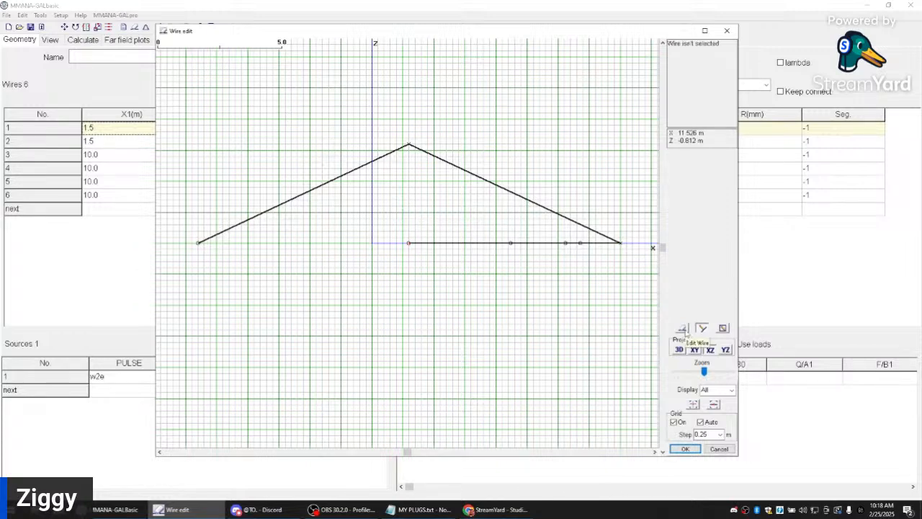
Step: Raise the free end of the new wire to the inverted-V apex height, Z 4.0 m
{"action": "left_click", "coordinate": [682, 329]}
{"action": "left_click", "coordinate": [408, 242]}
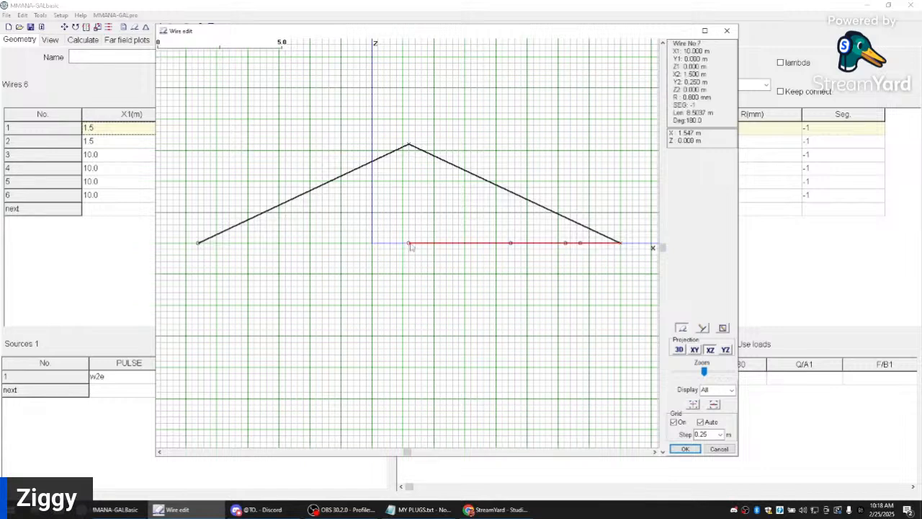
{"action": "left_click_drag", "start_coordinate": [408, 243], "coordinate": [408, 144]}
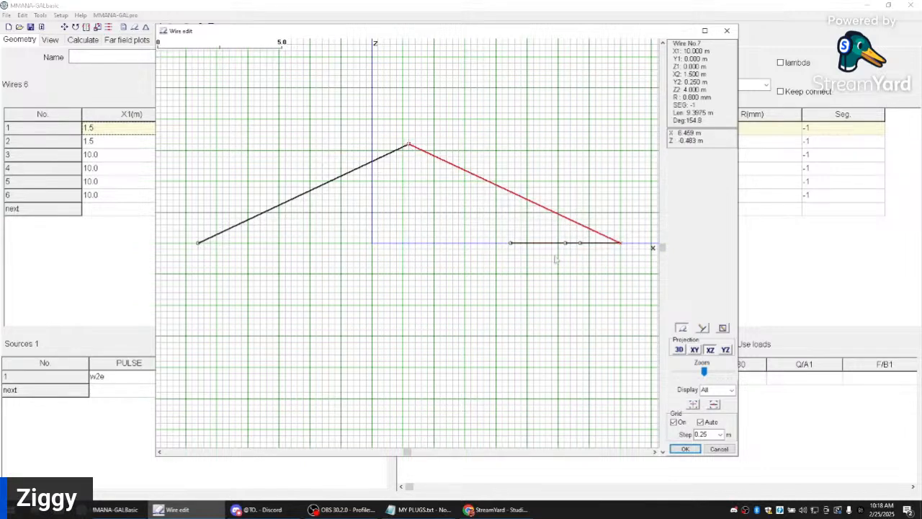
Step: Draw a 7 m wire in the XY projection from X 1.5, Y 0.25 m to X -5.5, parallel to the far leg
{"action": "left_click", "coordinate": [695, 349]}
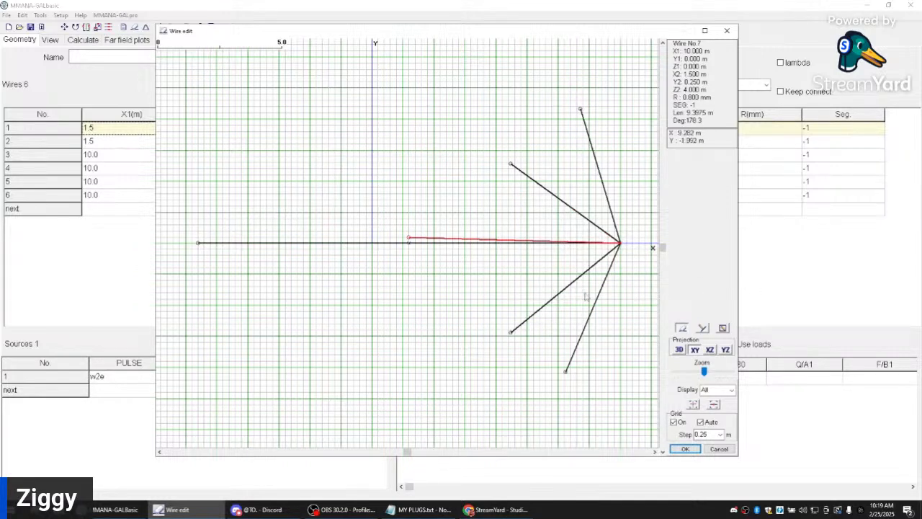
{"action": "left_click", "coordinate": [703, 328]}
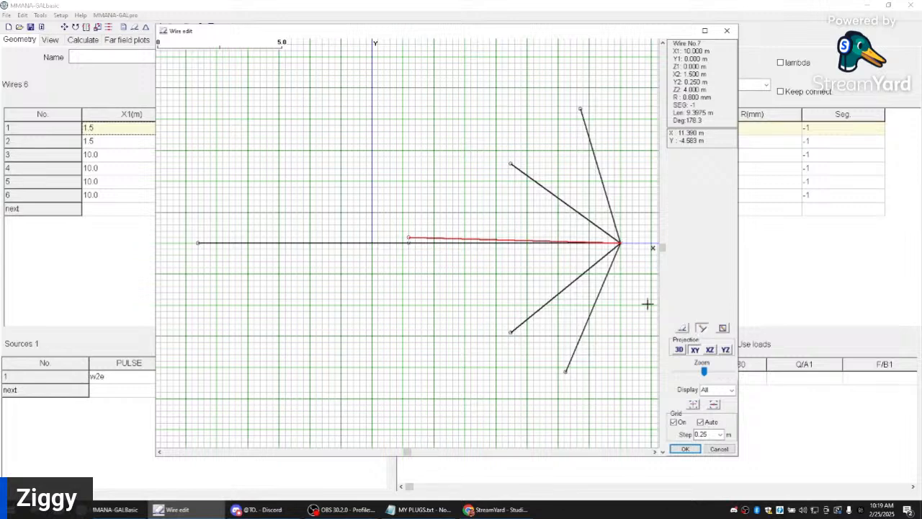
{"action": "left_click", "coordinate": [409, 236]}
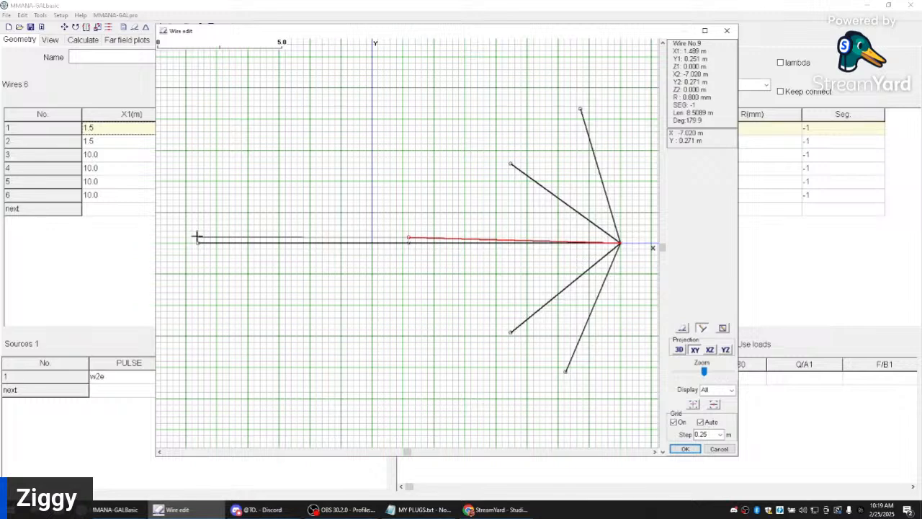
{"action": "left_click", "coordinate": [234, 237]}
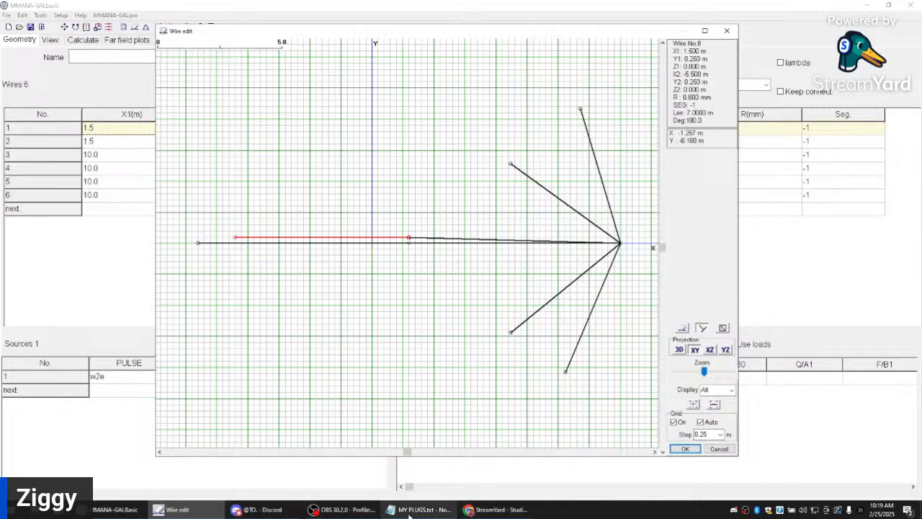
Step: Switch to Chrome and calculate 56/3 with a Google search
{"action": "mouse_move", "coordinate": [438, 514]}
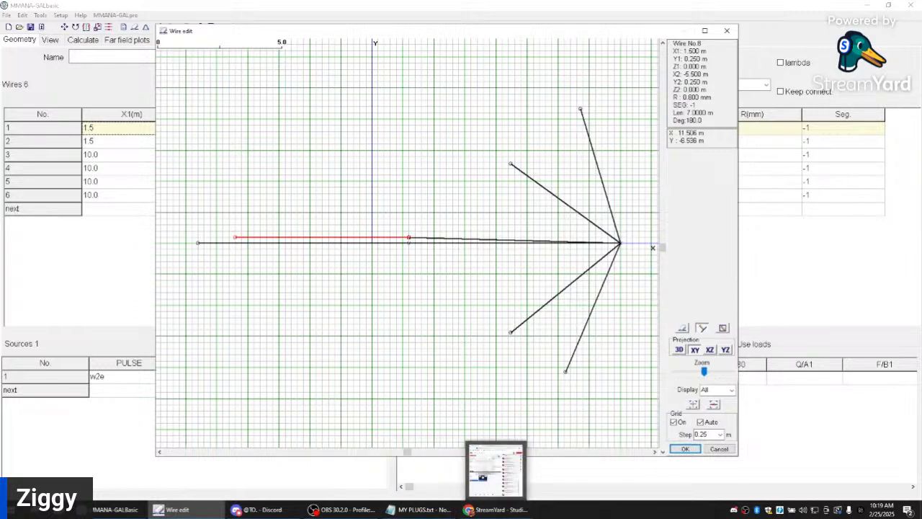
{"action": "left_click", "coordinate": [500, 515]}
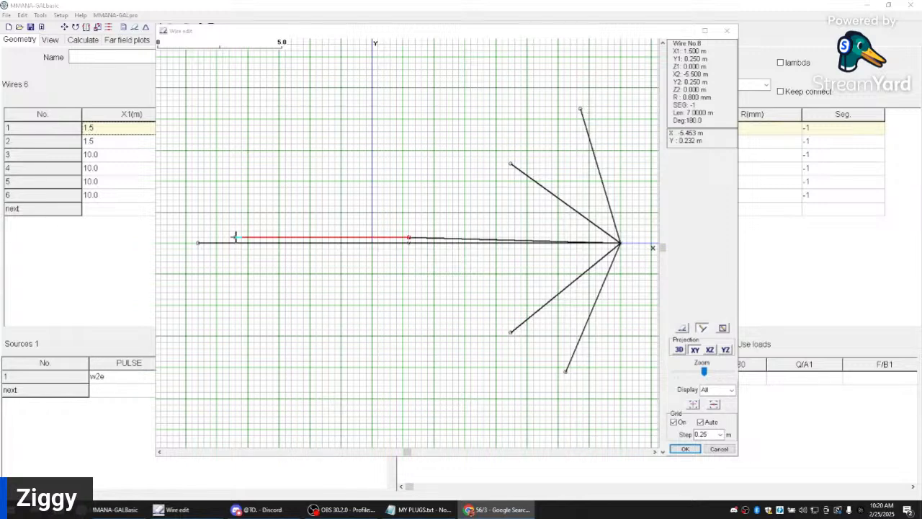
Step: Draw a short wire about 1.7 m long beside the far leg, starting at about X -7, Y 0.5 m
{"action": "left_click", "coordinate": [198, 230]}
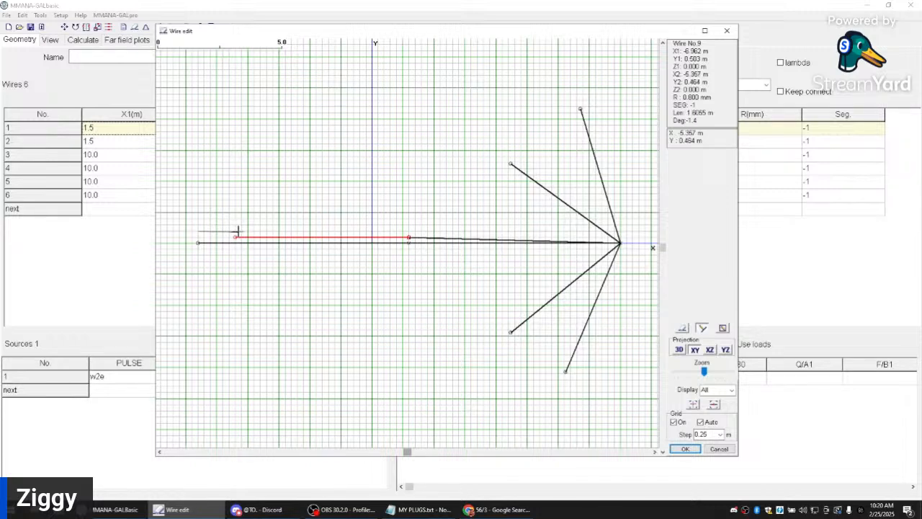
{"action": "left_click", "coordinate": [237, 232]}
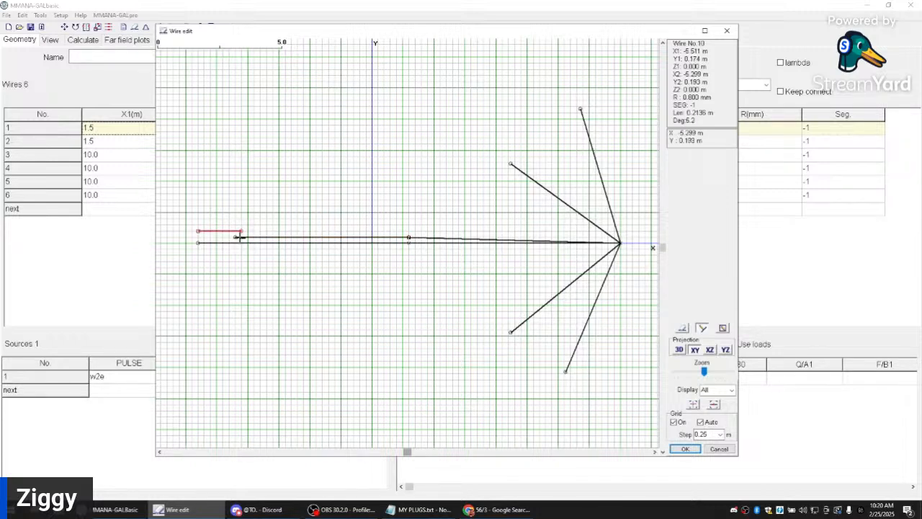
Step: Shorten the free end of the parallel wire to X -5.25 m, matching the short helper wire, and remove the helper
{"action": "left_click_drag", "start_coordinate": [231, 237], "coordinate": [234, 238]}
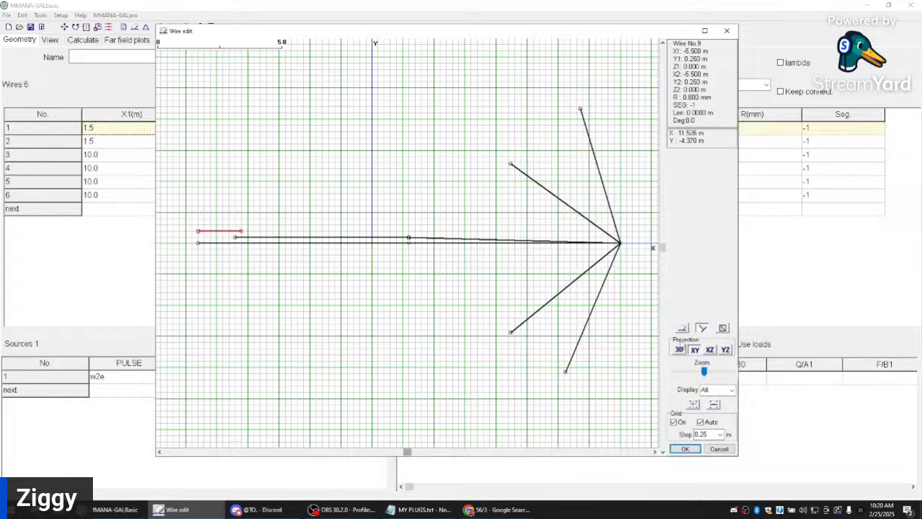
{"action": "left_click", "coordinate": [682, 329]}
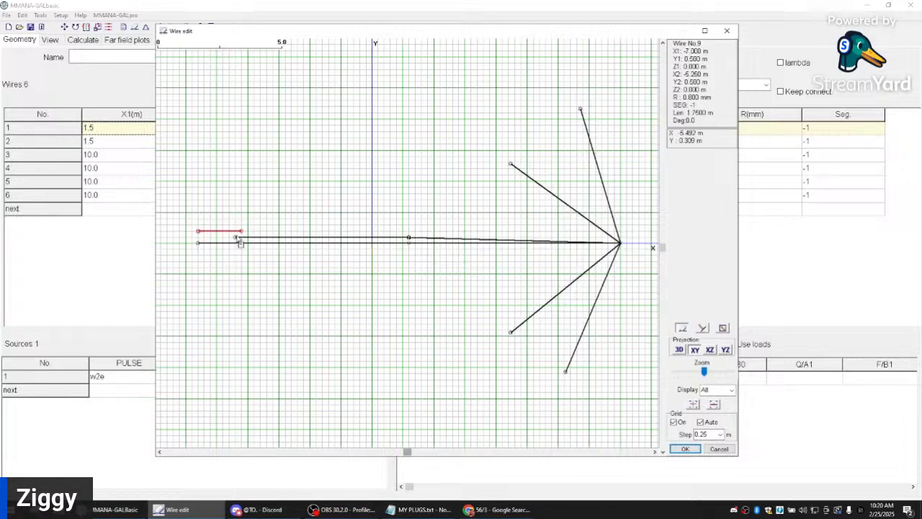
{"action": "left_click_drag", "start_coordinate": [243, 242], "coordinate": [237, 240]}
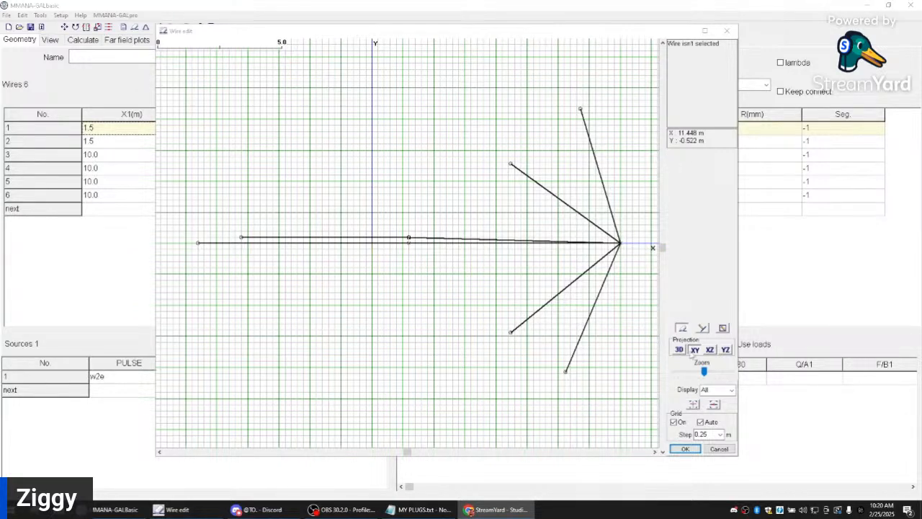
Step: Raise the near end of the shortened parallel wire to the inverted-V apex height, Z 4.0 m, in the XZ projection
{"action": "left_click", "coordinate": [710, 350]}
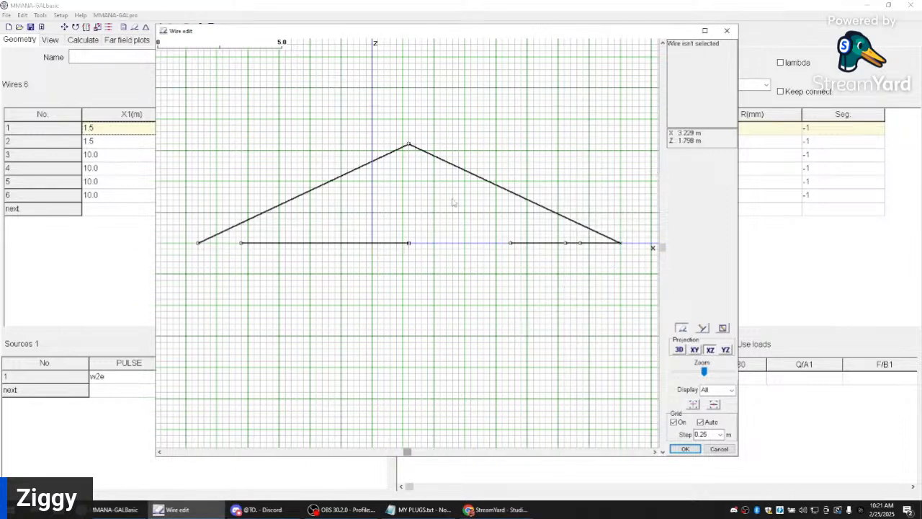
{"action": "left_click", "coordinate": [678, 350]}
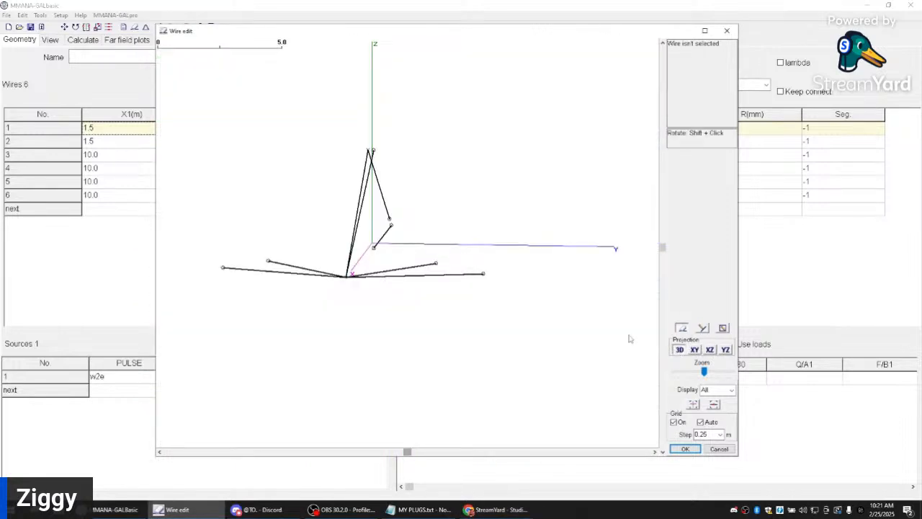
{"action": "left_click", "coordinate": [532, 319], "text": "shift"}
{"action": "mouse_move", "coordinate": [526, 322]}
{"action": "left_mouse_down"}
{"action": "mouse_move", "coordinate": [548, 322]}
{"action": "mouse_move", "coordinate": [537, 323]}
{"action": "left_mouse_up"}
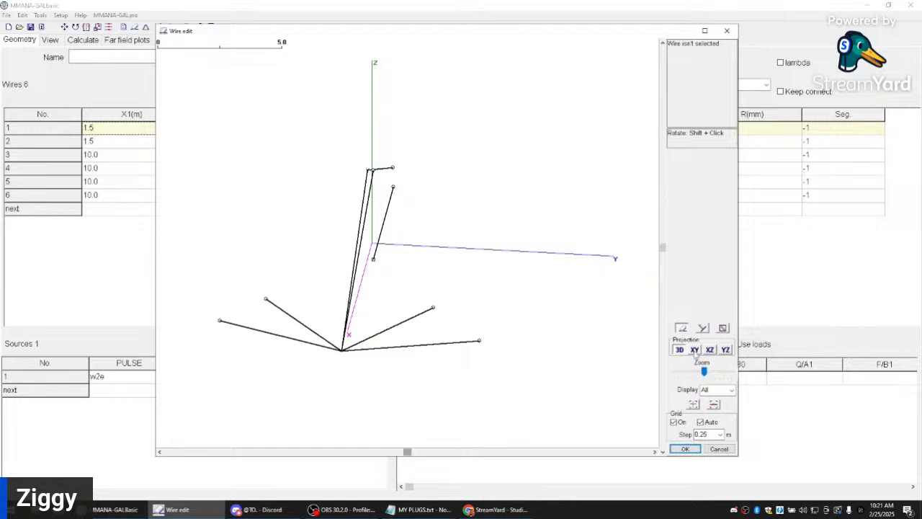
{"action": "left_click", "coordinate": [695, 350]}
{"action": "left_click", "coordinate": [710, 350]}
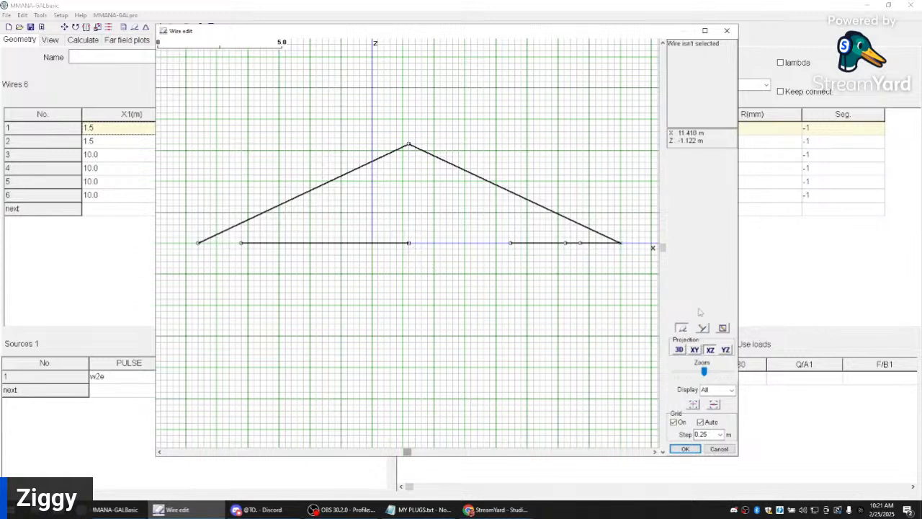
{"action": "left_click_drag", "start_coordinate": [407, 243], "coordinate": [408, 145]}
Step: Check the second wire from several projections and try to move its free end in the 3D view
{"action": "left_click", "coordinate": [695, 349]}
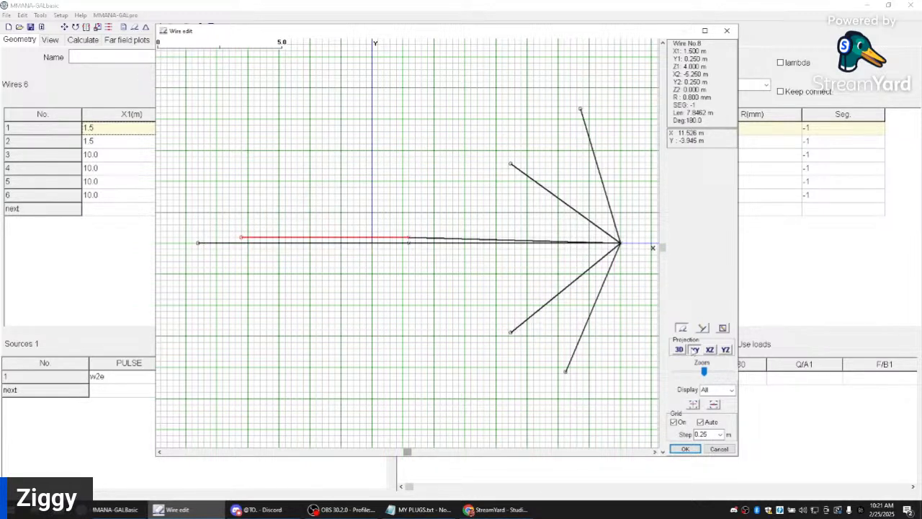
{"action": "left_click", "coordinate": [726, 350]}
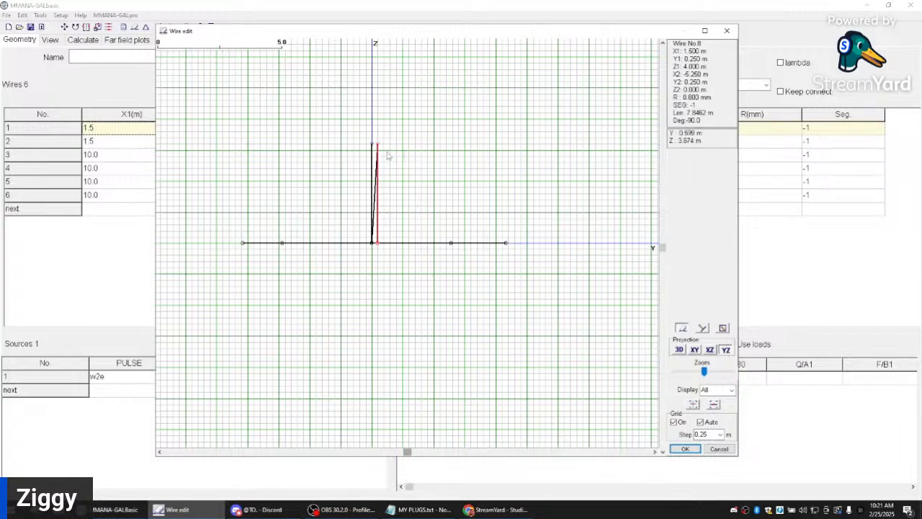
{"action": "left_click", "coordinate": [679, 350]}
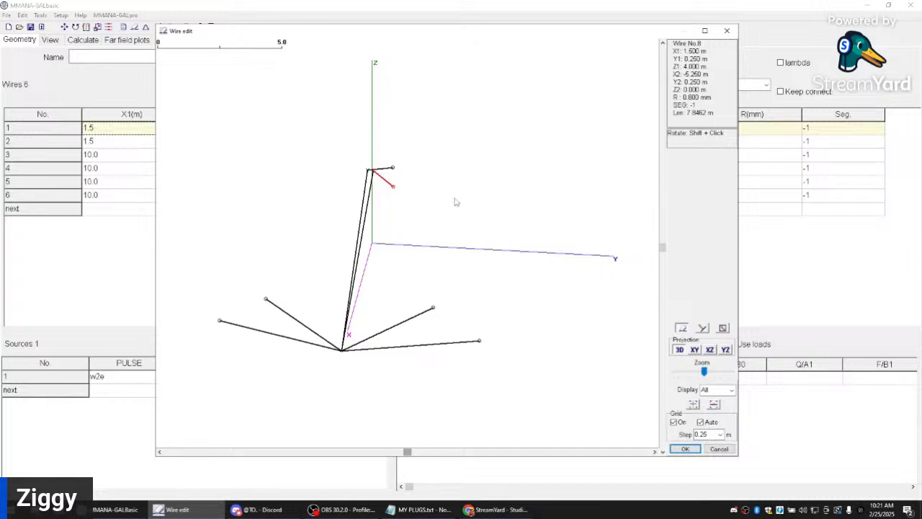
{"action": "left_click_drag", "start_coordinate": [472, 218], "coordinate": [346, 218]}
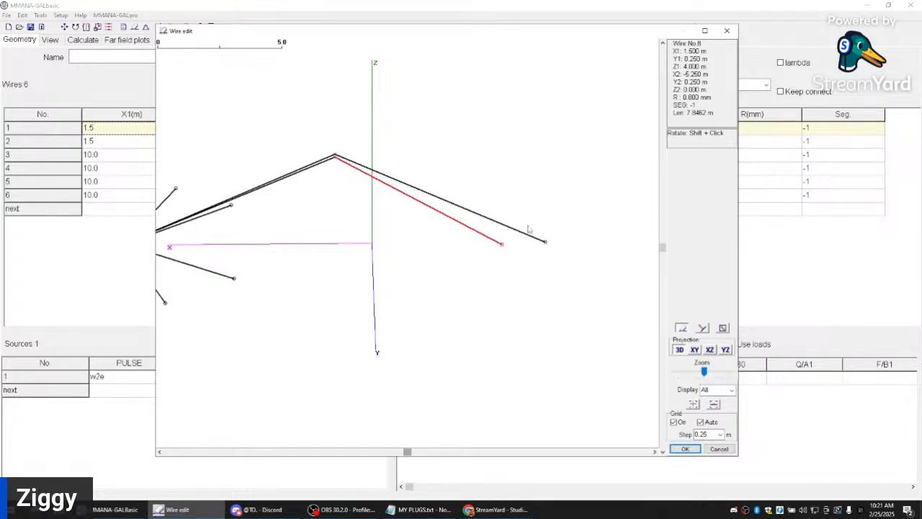
{"action": "left_click_drag", "start_coordinate": [535, 224], "coordinate": [436, 223]}
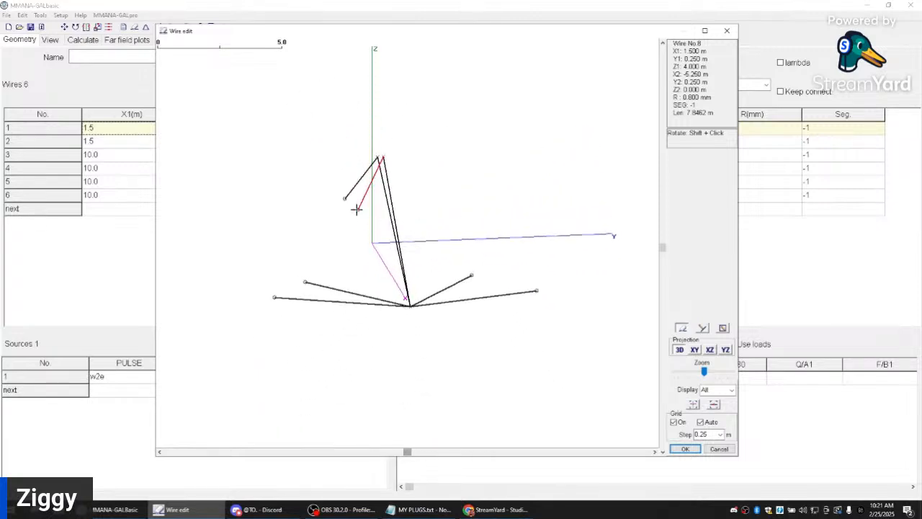
{"action": "left_click_drag", "start_coordinate": [358, 209], "coordinate": [350, 191]}
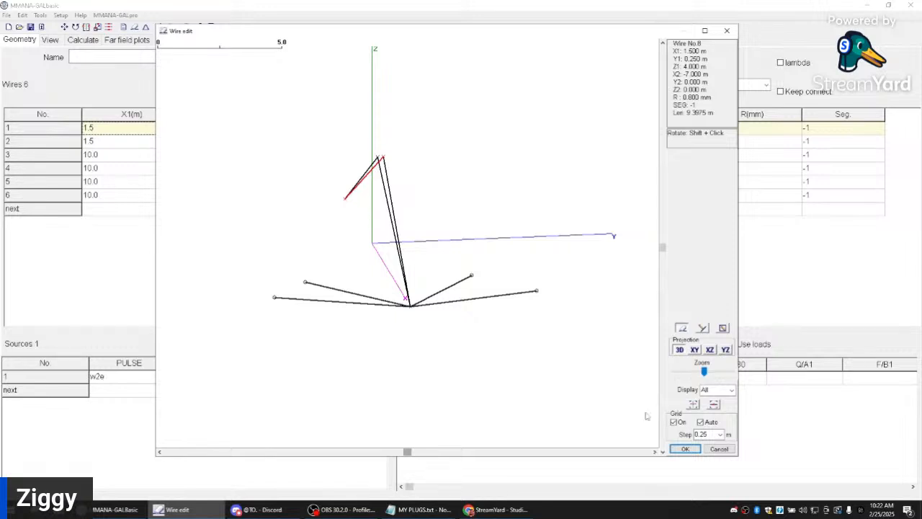
Step: Try to separate the joined far ends of the two wires in the XY projection, with the automatic grid turned off
{"action": "left_click_drag", "start_coordinate": [704, 372], "coordinate": [713, 374]}
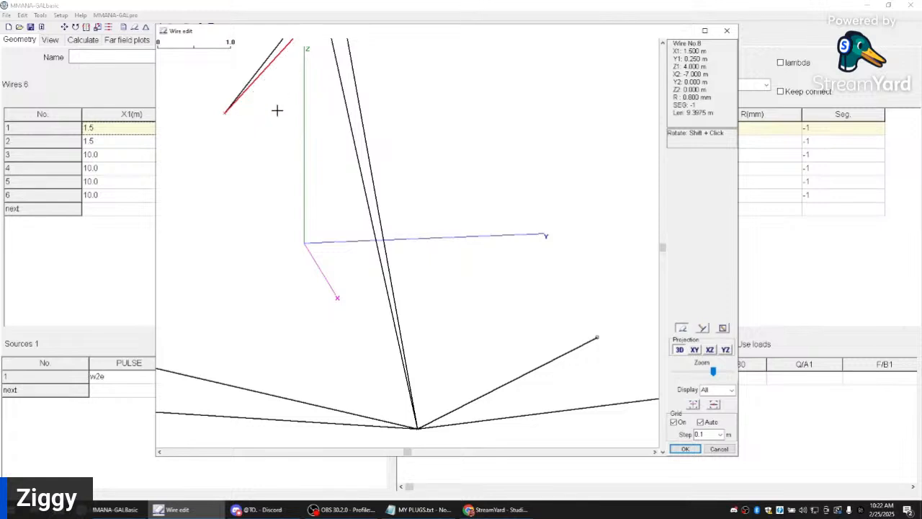
{"action": "left_click", "coordinate": [695, 350]}
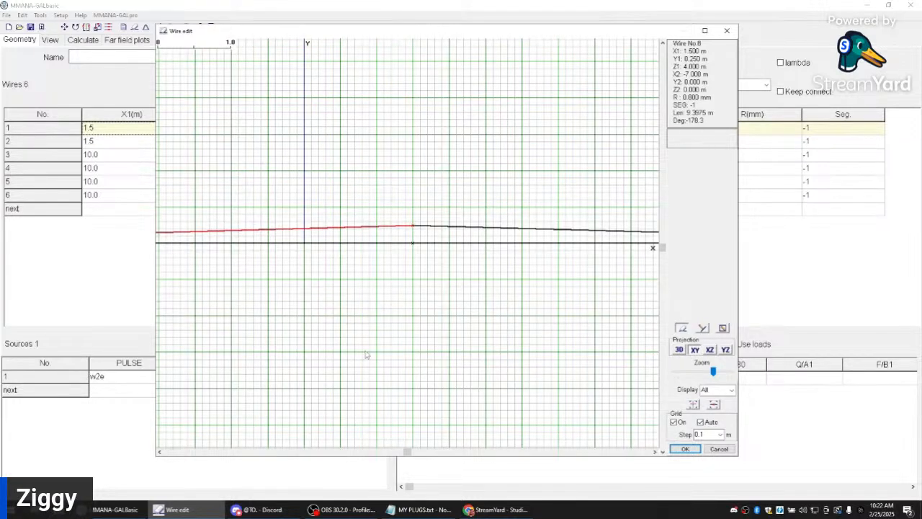
{"action": "scroll", "coordinate": [229, 453], "scroll_direction": "left", "scroll_amount": 10}
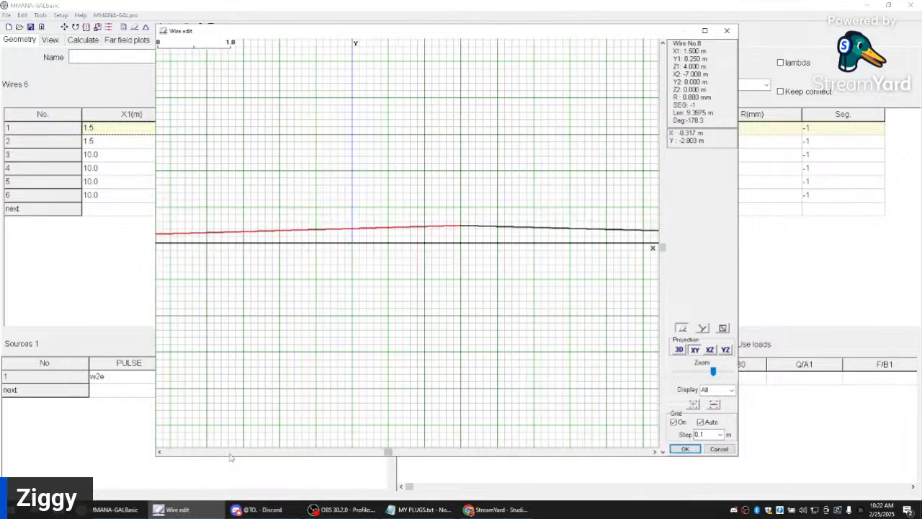
{"action": "scroll", "coordinate": [229, 457], "scroll_direction": "left", "scroll_amount": 10}
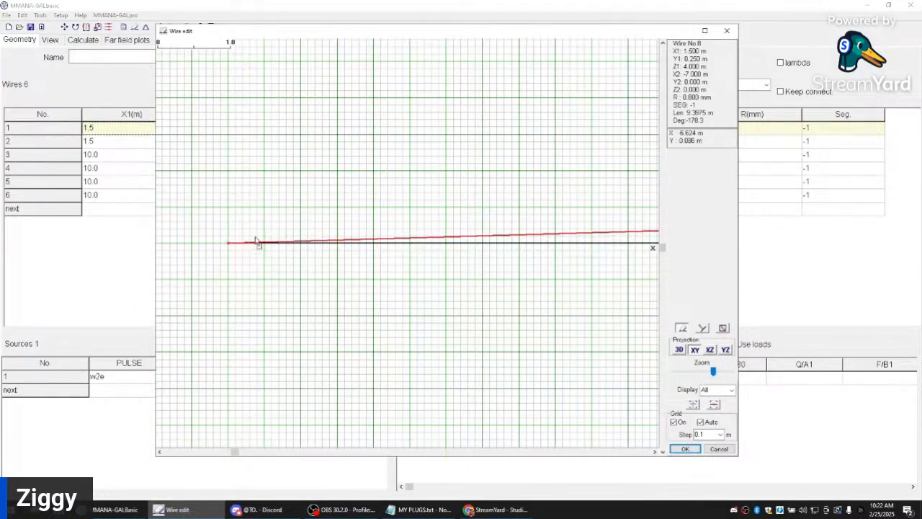
{"action": "mouse_move", "coordinate": [228, 243]}
{"action": "left_mouse_down"}
{"action": "mouse_move", "coordinate": [229, 214]}
{"action": "mouse_move", "coordinate": [226, 236]}
{"action": "left_mouse_up"}
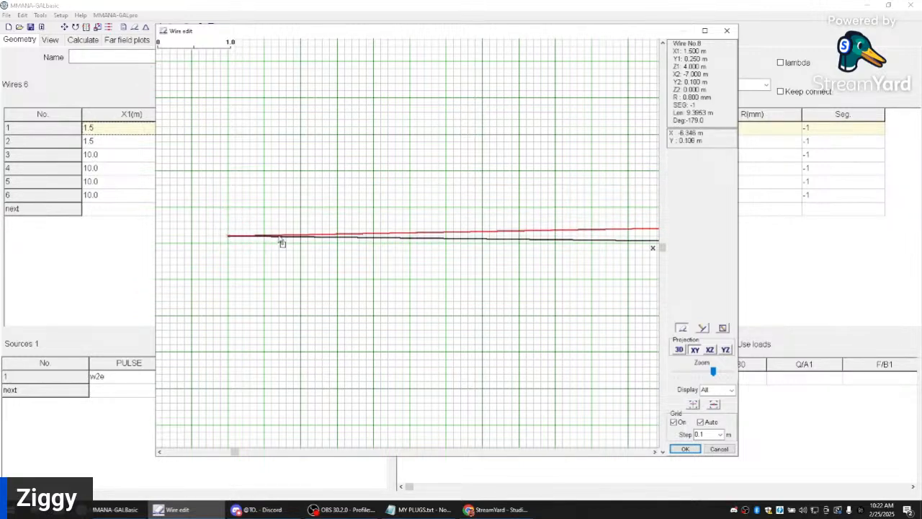
{"action": "left_click_drag", "start_coordinate": [323, 240], "coordinate": [324, 222]}
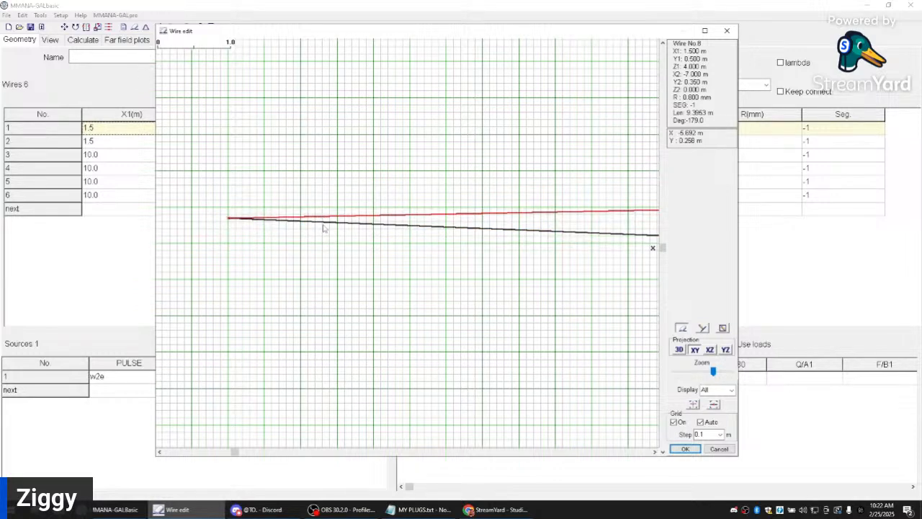
{"action": "left_click", "coordinate": [700, 422]}
{"action": "left_click_drag", "start_coordinate": [345, 227], "coordinate": [346, 232]}
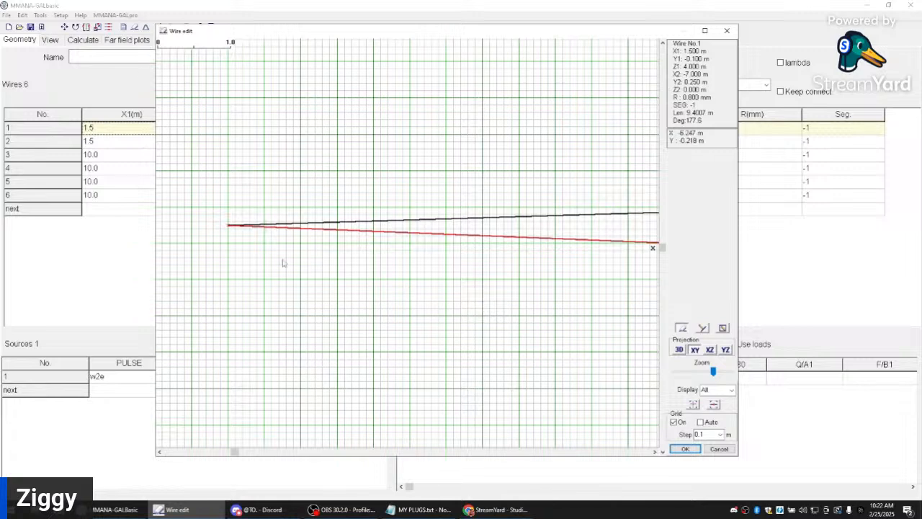
{"action": "left_click_drag", "start_coordinate": [225, 224], "coordinate": [228, 242]}
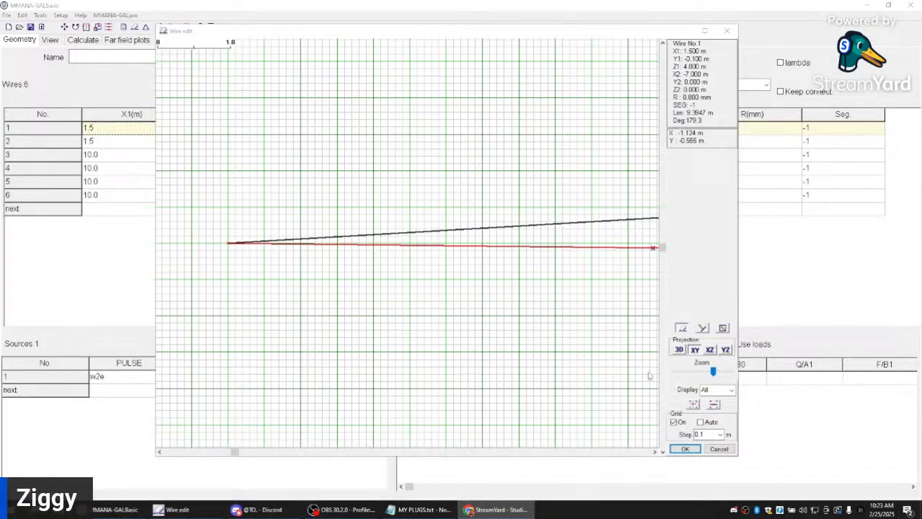
Step: Discard the wire edits by closing the wire editor without applying them, and reopen it with the original geometry
{"action": "left_click", "coordinate": [681, 351]}
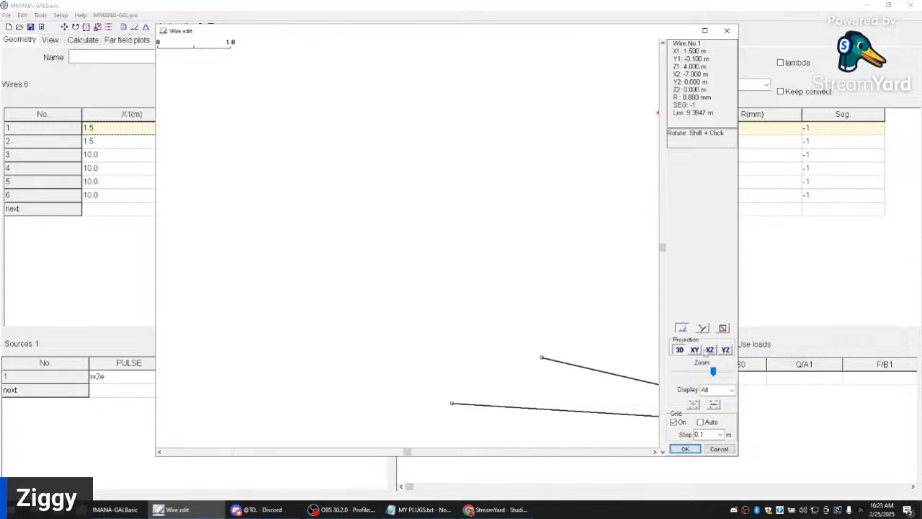
{"action": "left_click_drag", "start_coordinate": [713, 372], "coordinate": [703, 373]}
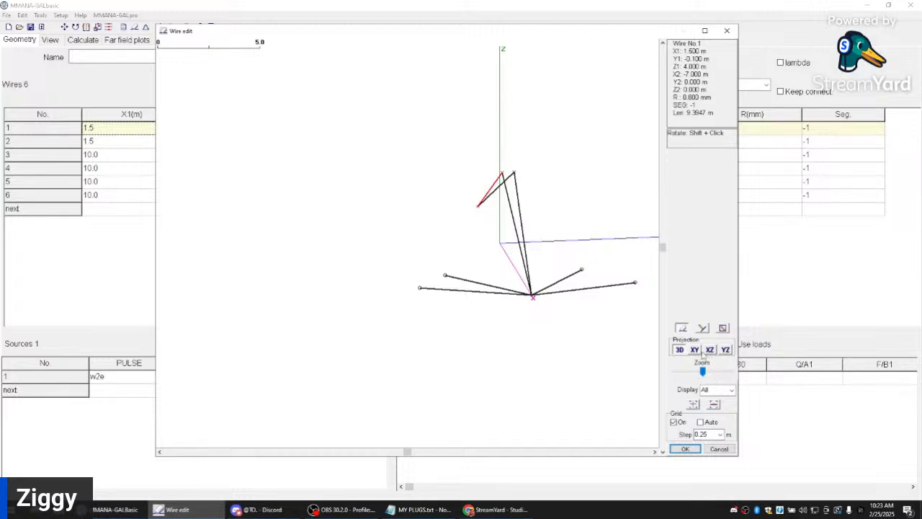
{"action": "left_click", "coordinate": [726, 30]}
{"action": "left_click", "coordinate": [22, 15]}
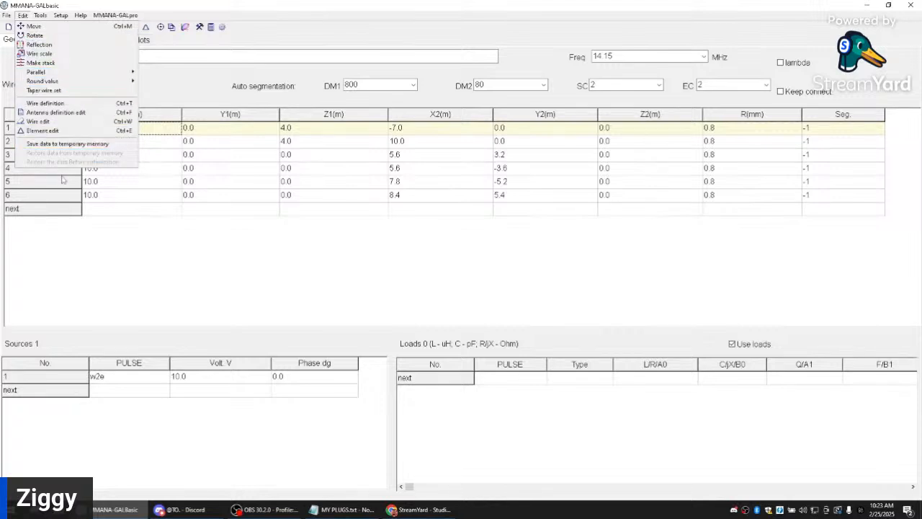
{"action": "left_click", "coordinate": [22, 15]}
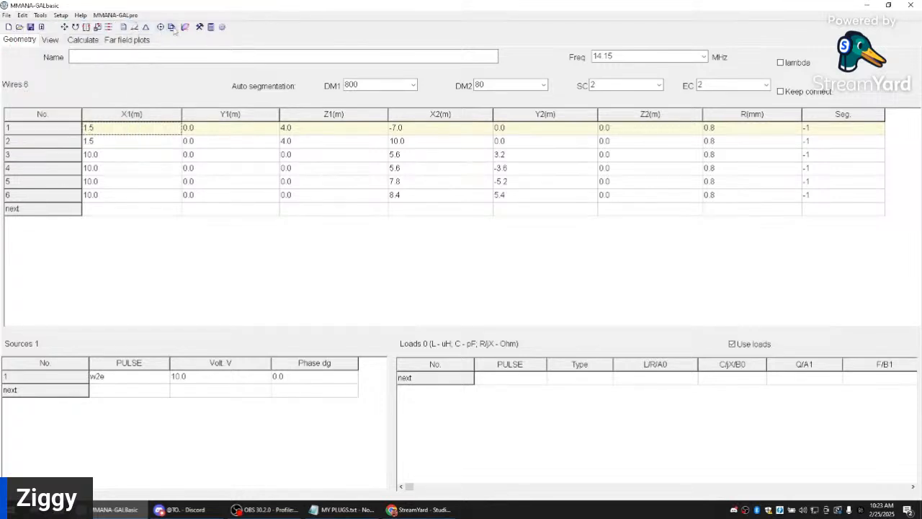
{"action": "left_click", "coordinate": [135, 28]}
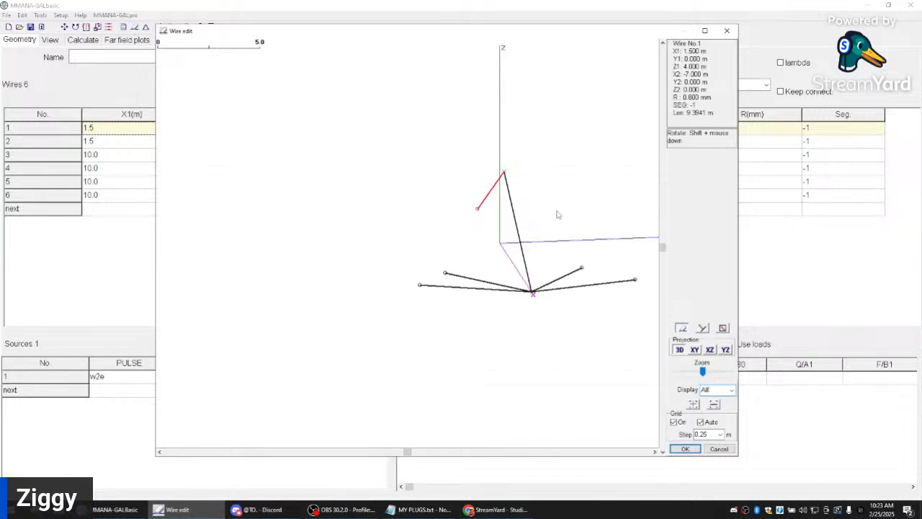
Step: Examine the original inverted-V and its individual radials in the 3D view and the YZ projection
{"action": "left_click_drag", "start_coordinate": [454, 211], "coordinate": [408, 238]}
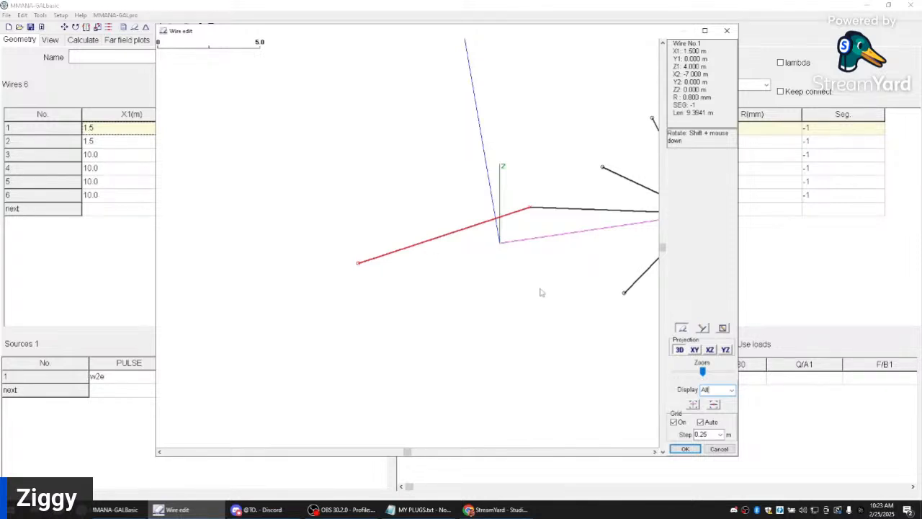
{"action": "left_click", "coordinate": [614, 453]}
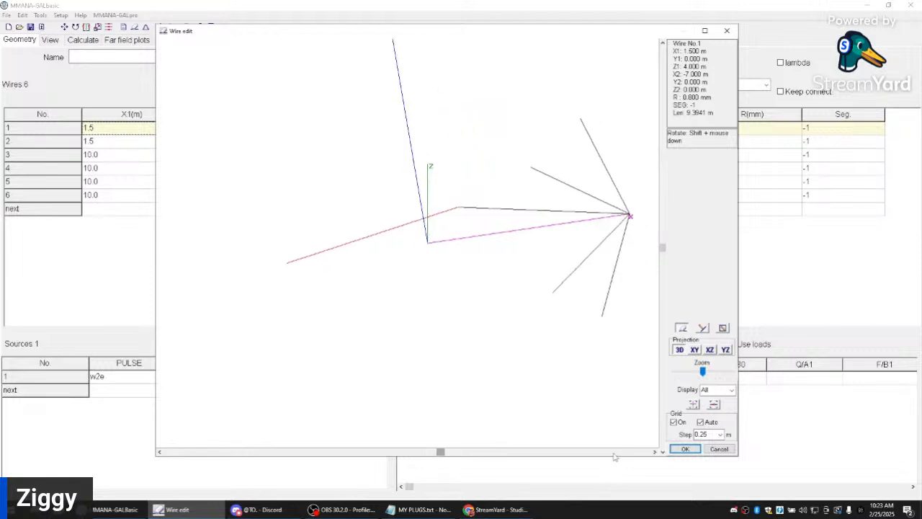
{"action": "left_click", "coordinate": [537, 301]}
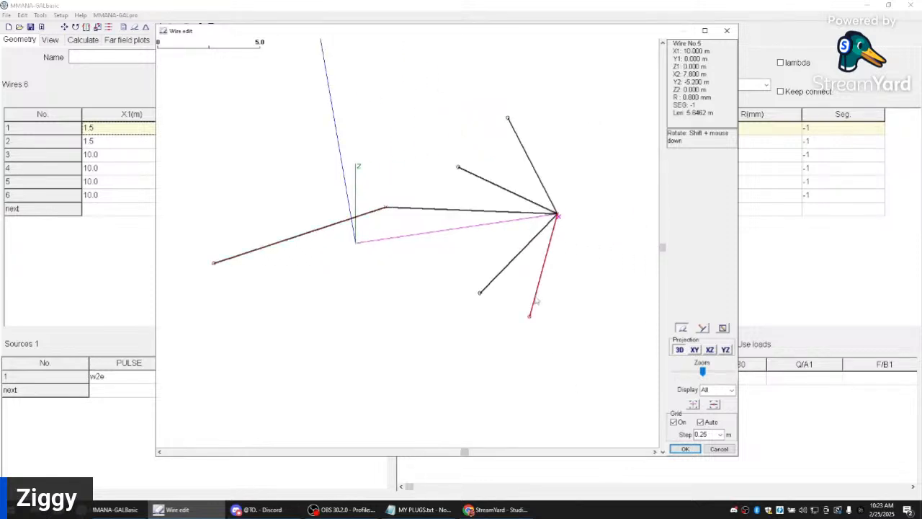
{"action": "left_click", "coordinate": [499, 278]}
{"action": "left_click", "coordinate": [498, 185]}
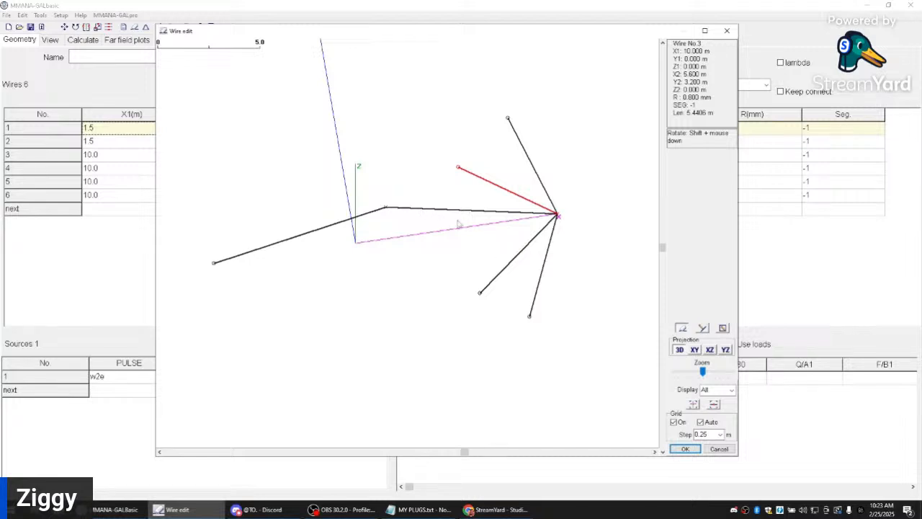
{"action": "left_click", "coordinate": [726, 350]}
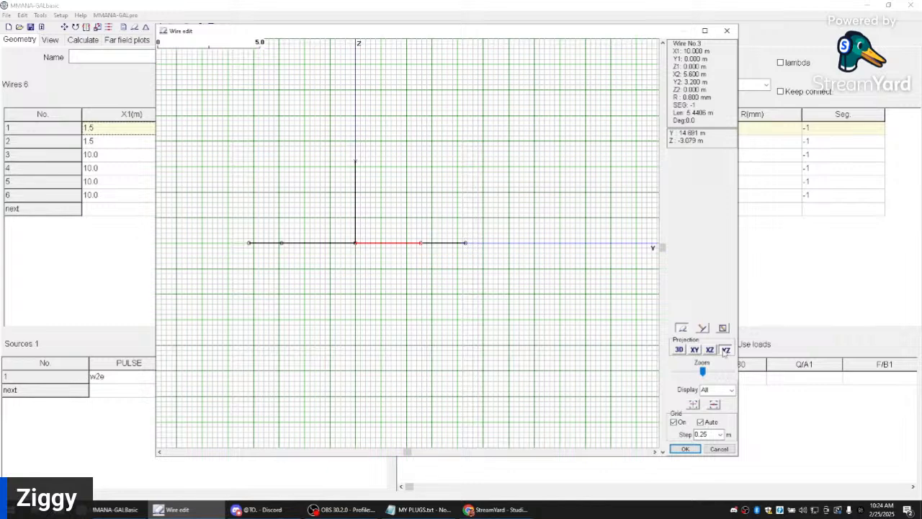
Step: In the XY projection, draw two connected wires from the radial hub at X 10 m to X 1.5 m, Y 0.25 m, and on to X -6 m
{"action": "left_click", "coordinate": [710, 352]}
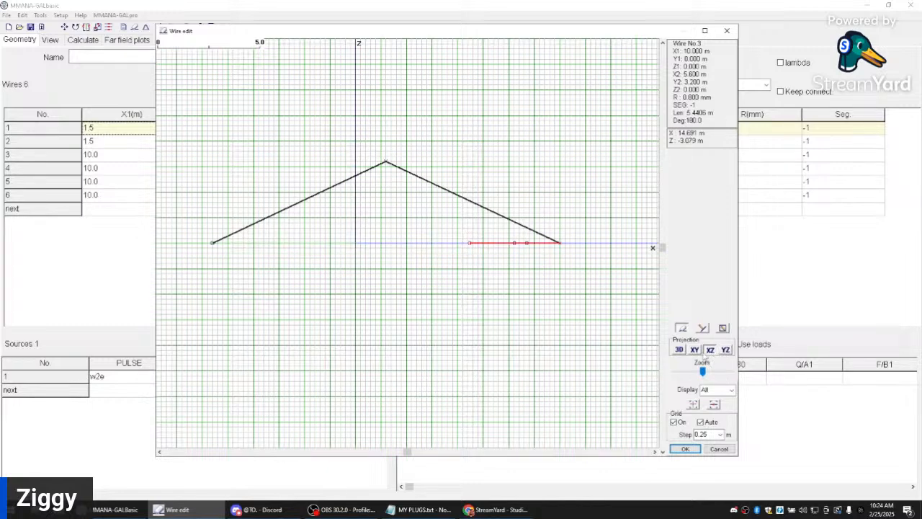
{"action": "left_click", "coordinate": [693, 350]}
{"action": "left_click", "coordinate": [679, 350]}
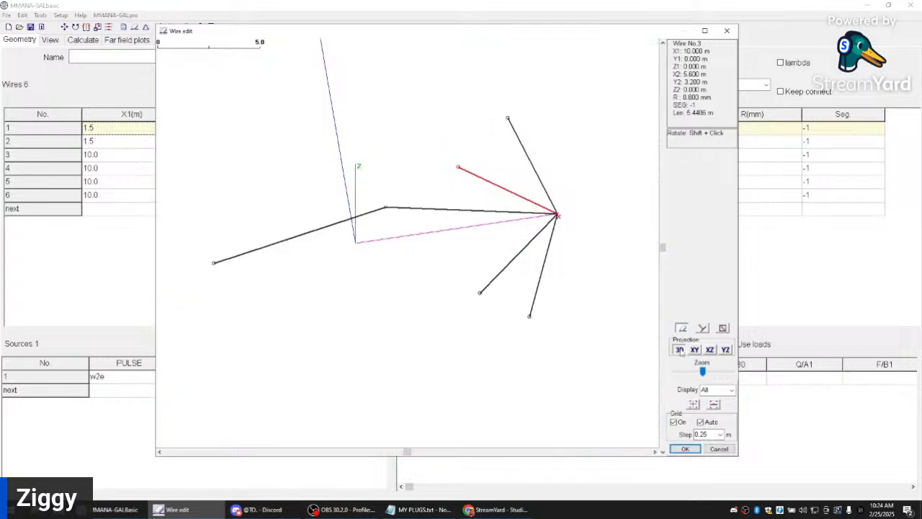
{"action": "left_click", "coordinate": [709, 350]}
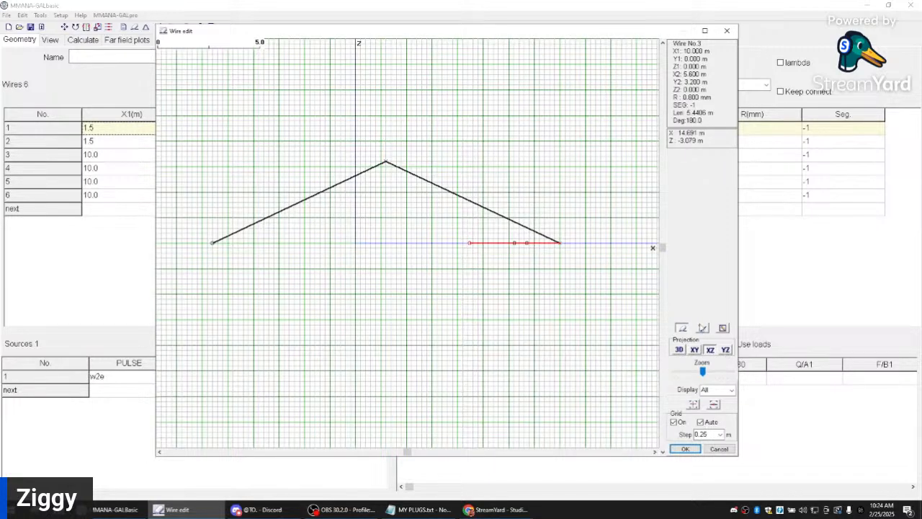
{"action": "left_click", "coordinate": [702, 328]}
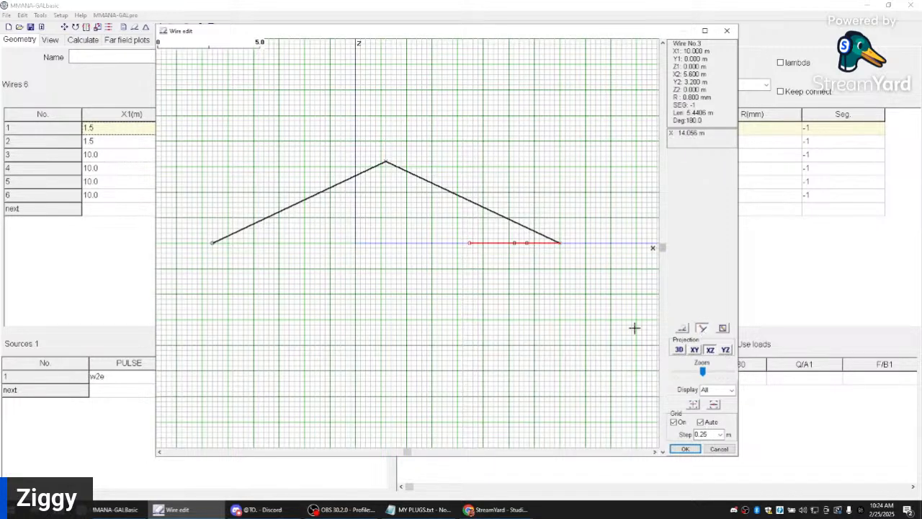
{"action": "left_click", "coordinate": [694, 349]}
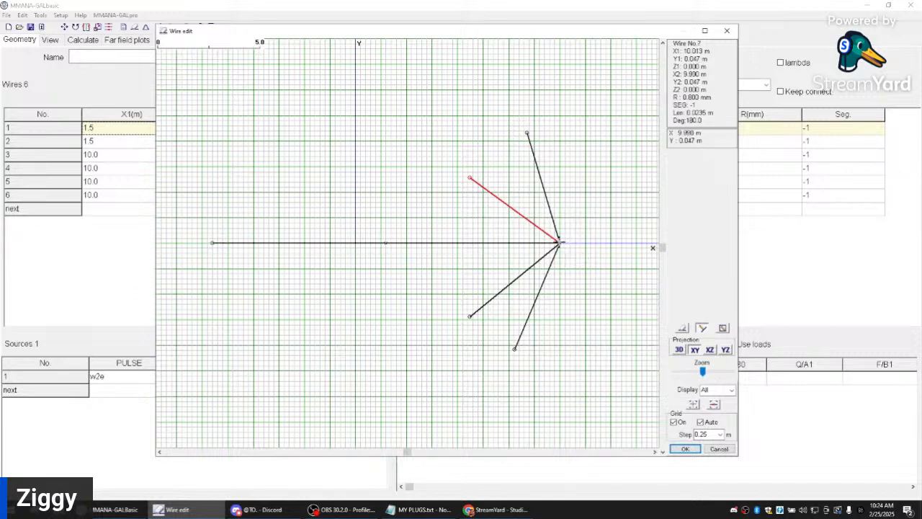
{"action": "mouse_move", "coordinate": [560, 242]}
{"action": "left_mouse_down"}
{"action": "mouse_move", "coordinate": [454, 214]}
{"action": "mouse_move", "coordinate": [385, 238]}
{"action": "mouse_move", "coordinate": [233, 238]}
{"action": "mouse_move", "coordinate": [212, 227]}
{"action": "left_mouse_up"}
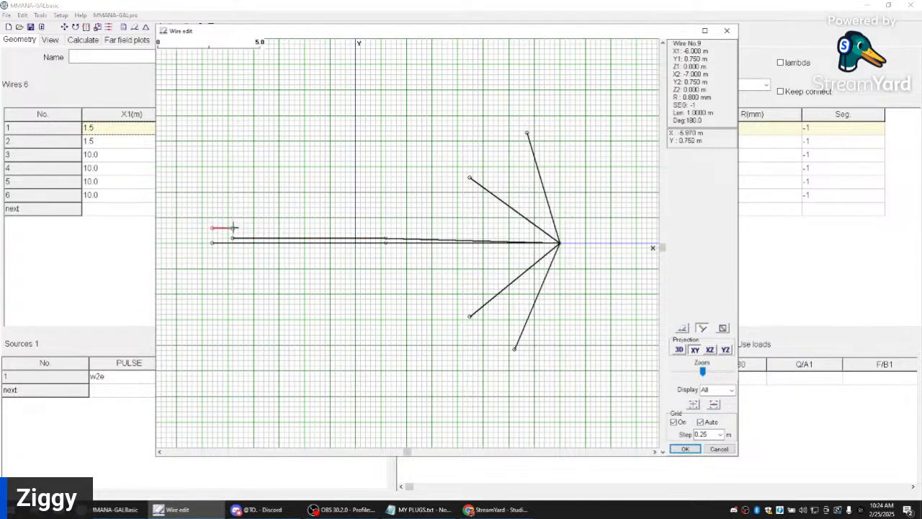
Step: Try to lengthen the short separate wire at Y 0.75 m by moving its inner end to X -5.25 m
{"action": "mouse_move", "coordinate": [233, 228]}
{"action": "left_mouse_down"}
{"action": "mouse_move", "coordinate": [248, 227]}
{"action": "mouse_move", "coordinate": [226, 228]}
{"action": "left_mouse_up"}
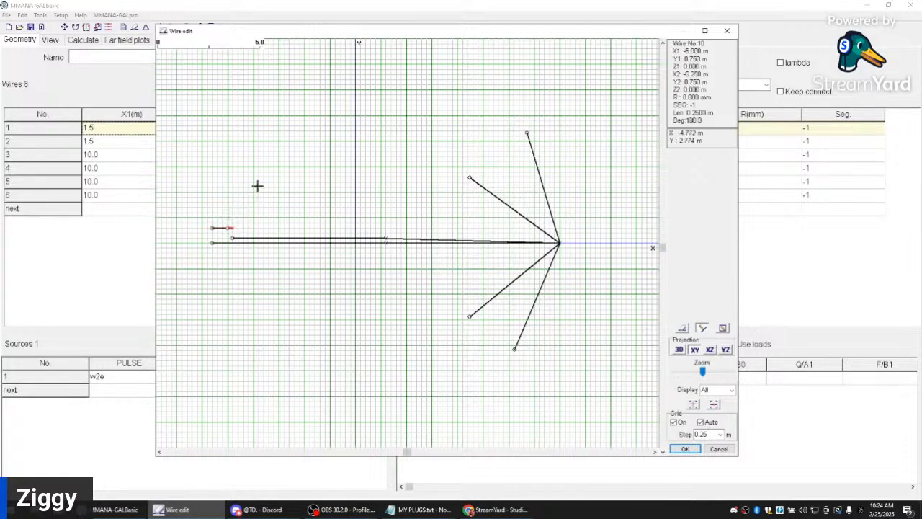
{"action": "left_click", "coordinate": [229, 228]}
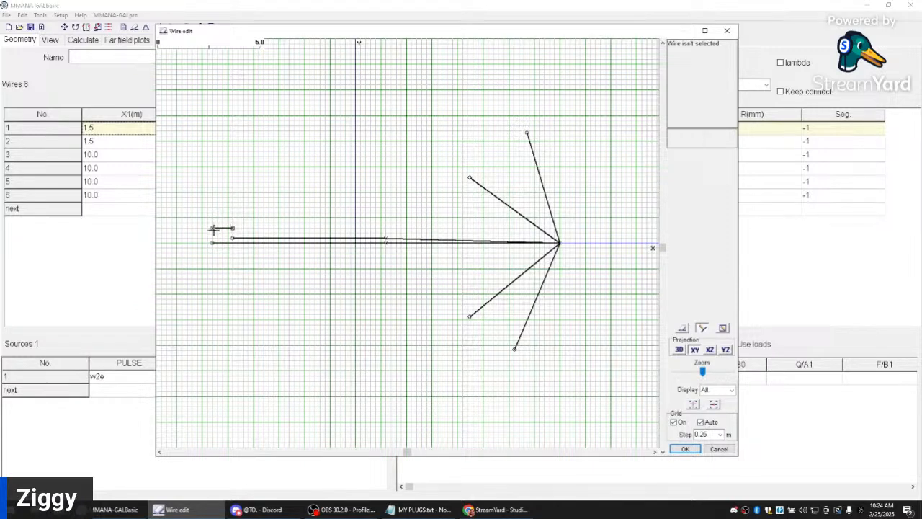
{"action": "left_click", "coordinate": [682, 327]}
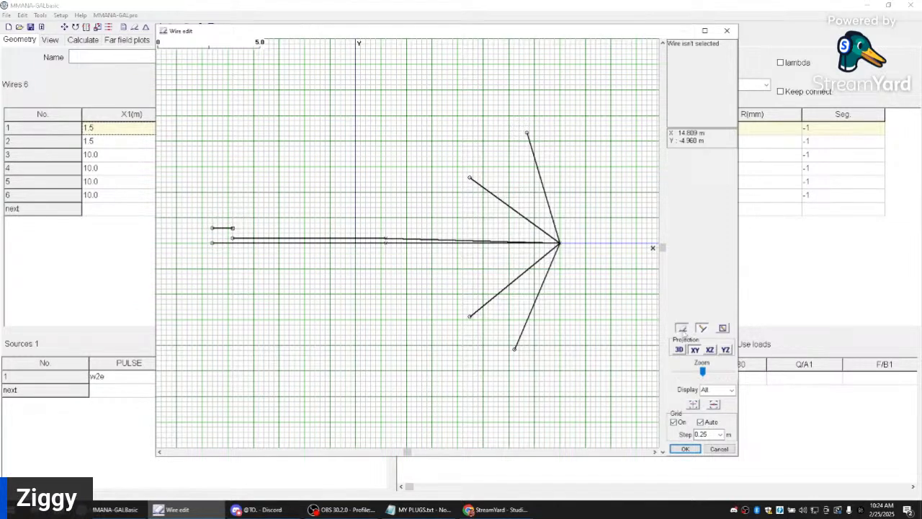
{"action": "left_click", "coordinate": [233, 227]}
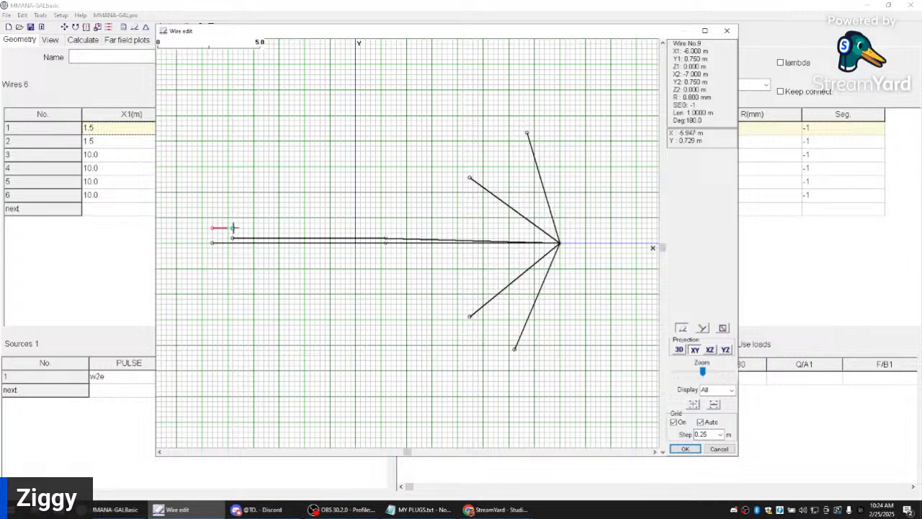
{"action": "left_click_drag", "start_coordinate": [232, 228], "coordinate": [240, 228]}
{"action": "left_click_drag", "start_coordinate": [239, 228], "coordinate": [243, 228]}
{"action": "left_click_drag", "start_coordinate": [245, 227], "coordinate": [249, 228]}
{"action": "left_click", "coordinate": [251, 242]}
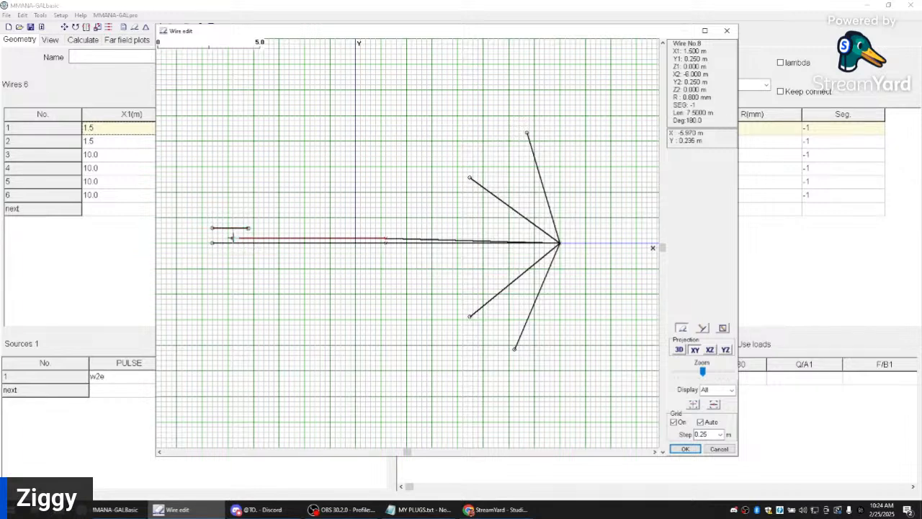
Step: Shorten the new long wire by moving its free end to about X -5.25 m, and delete the short wire at Y 0.75 m
{"action": "left_click_drag", "start_coordinate": [232, 238], "coordinate": [247, 238]}
{"action": "left_click", "coordinate": [245, 231]}
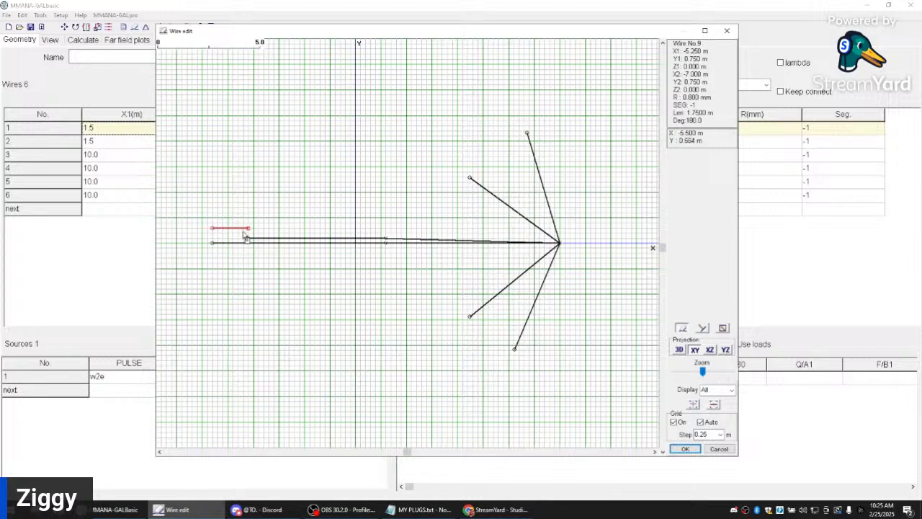
{"action": "key", "text": "Delete"}
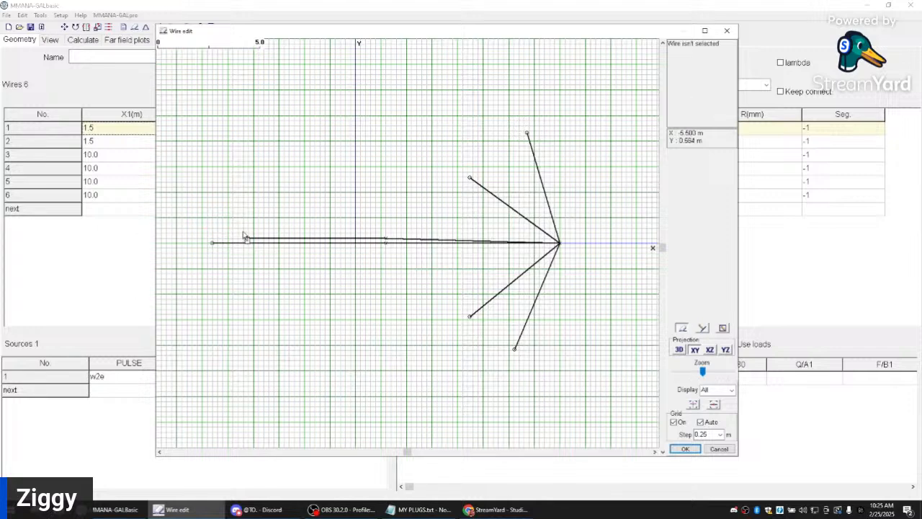
Step: In the XZ projection, raise the joint between the two new wires at X 1.5 m to Z 4 m
{"action": "left_click", "coordinate": [710, 350]}
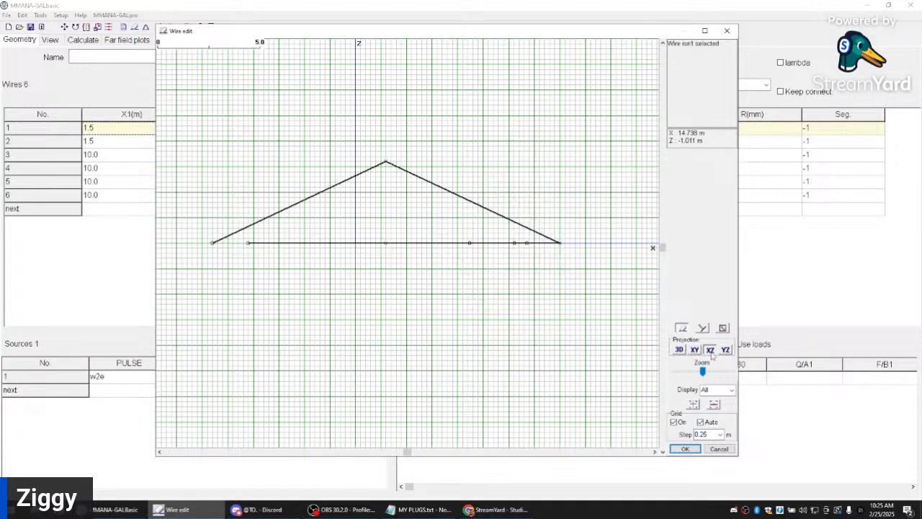
{"action": "left_click", "coordinate": [385, 243]}
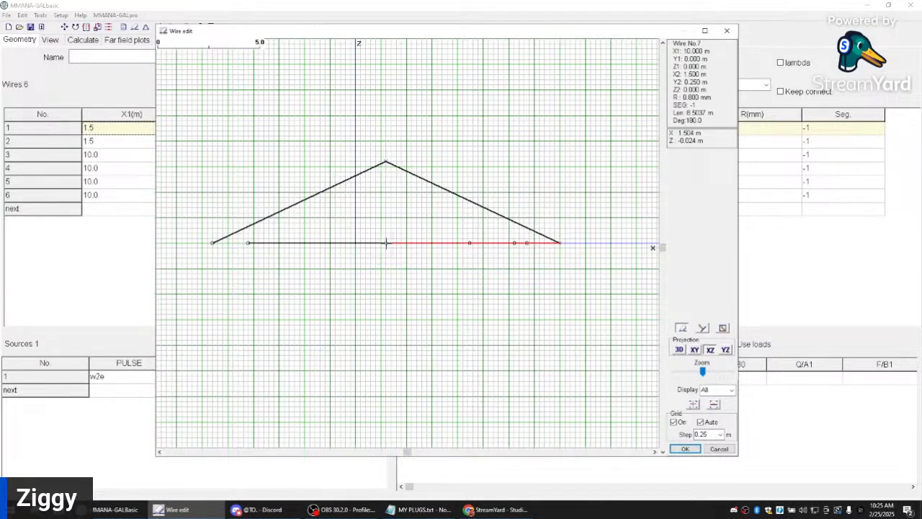
{"action": "left_click_drag", "start_coordinate": [385, 242], "coordinate": [385, 162]}
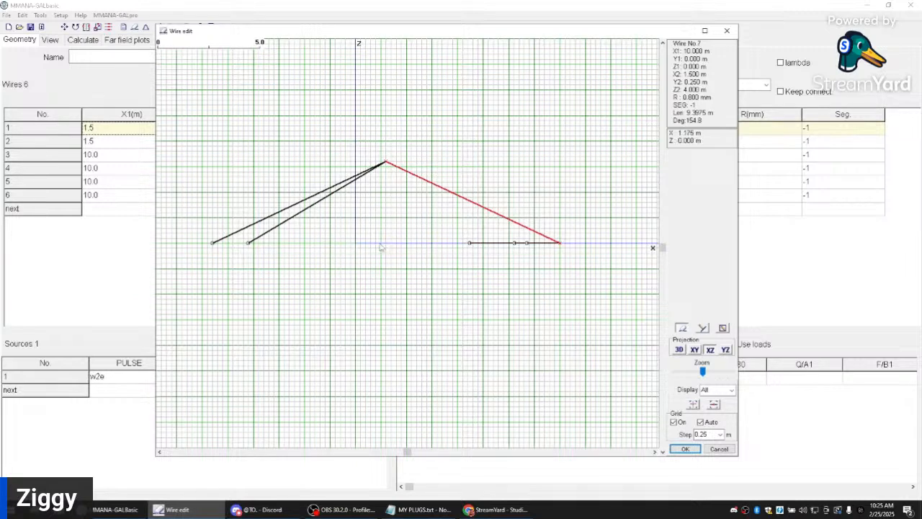
Step: Move the free end of the new far wire to X -5.5 m, Z 0.75 m so it runs alongside the existing sloping wire
{"action": "left_click", "coordinate": [678, 349]}
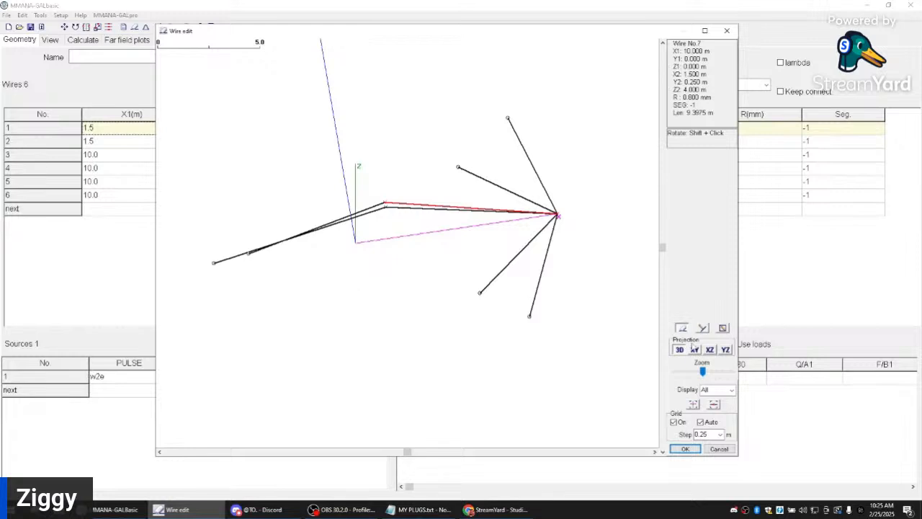
{"action": "left_click_drag", "start_coordinate": [349, 303], "coordinate": [450, 282]}
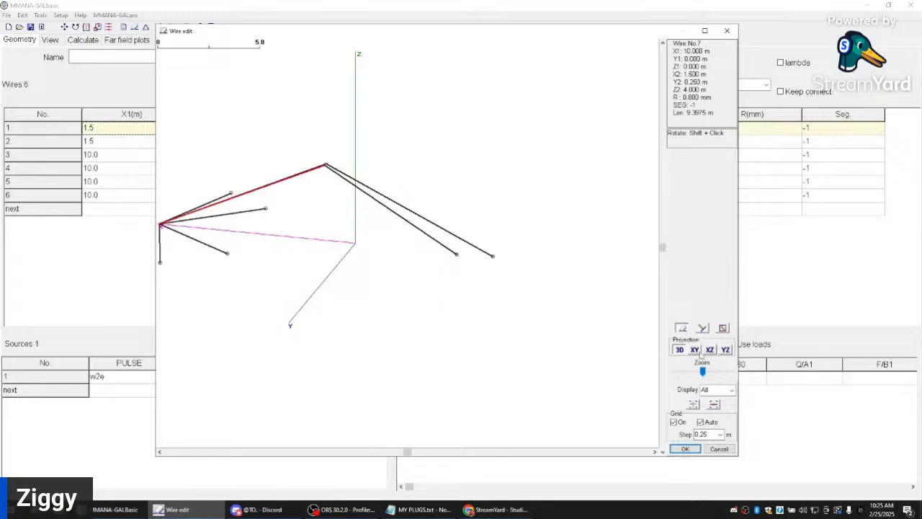
{"action": "left_click", "coordinate": [694, 350]}
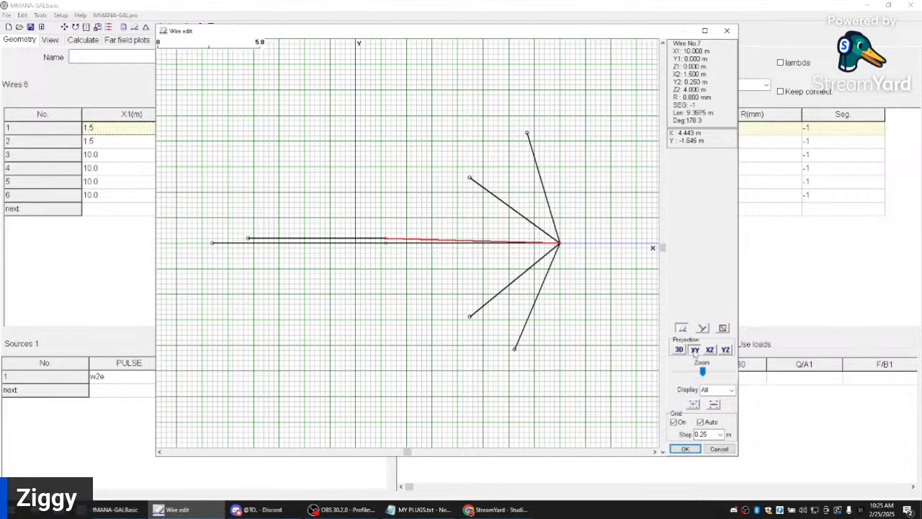
{"action": "left_click", "coordinate": [710, 350]}
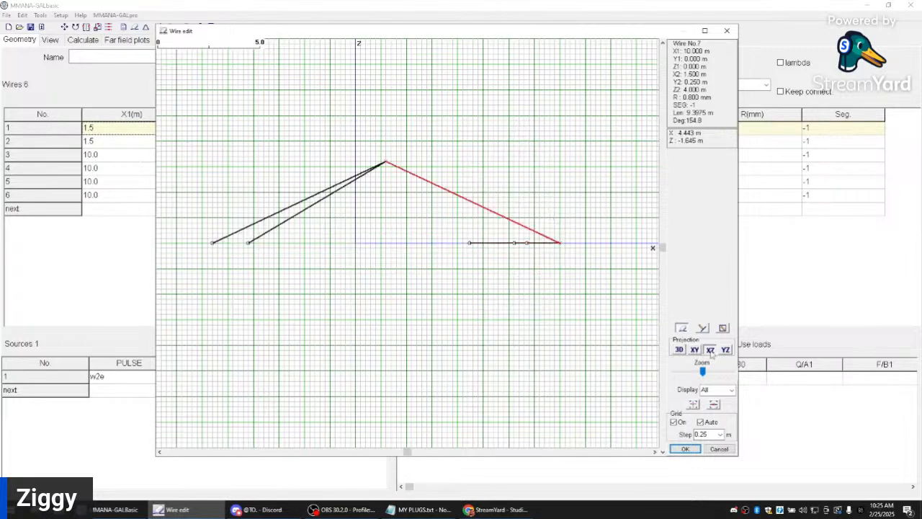
{"action": "left_click", "coordinate": [248, 244]}
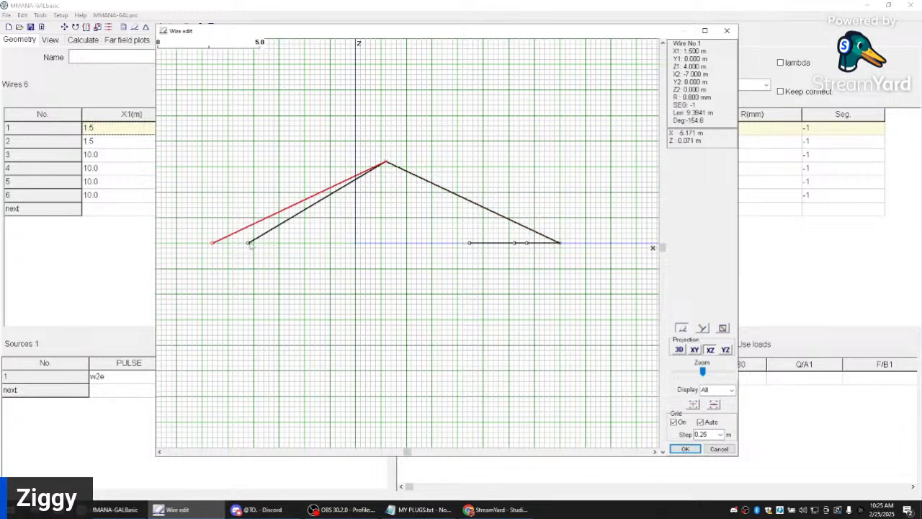
{"action": "left_click", "coordinate": [248, 244]}
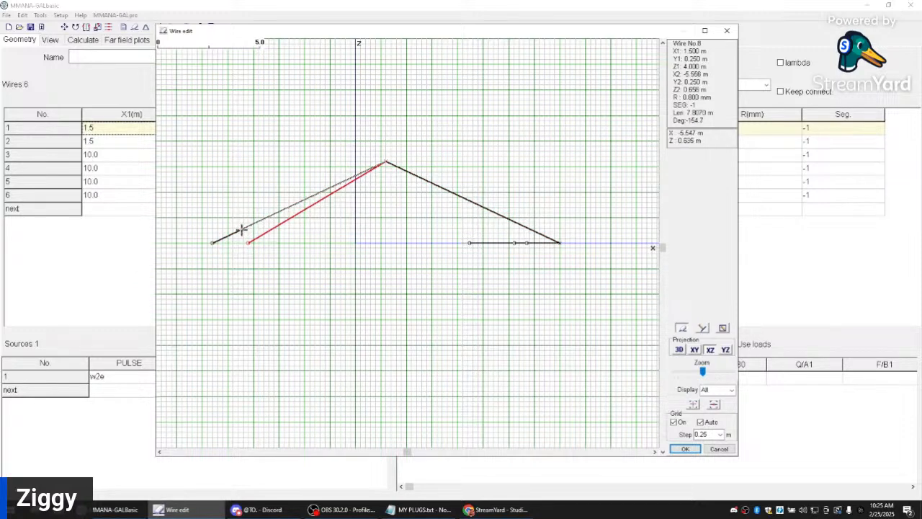
{"action": "left_click_drag", "start_coordinate": [243, 229], "coordinate": [243, 229]}
Step: Check the paired sloping wires in the side projections and in 3D, and apply the wire edits to the antenna
{"action": "left_click", "coordinate": [726, 350]}
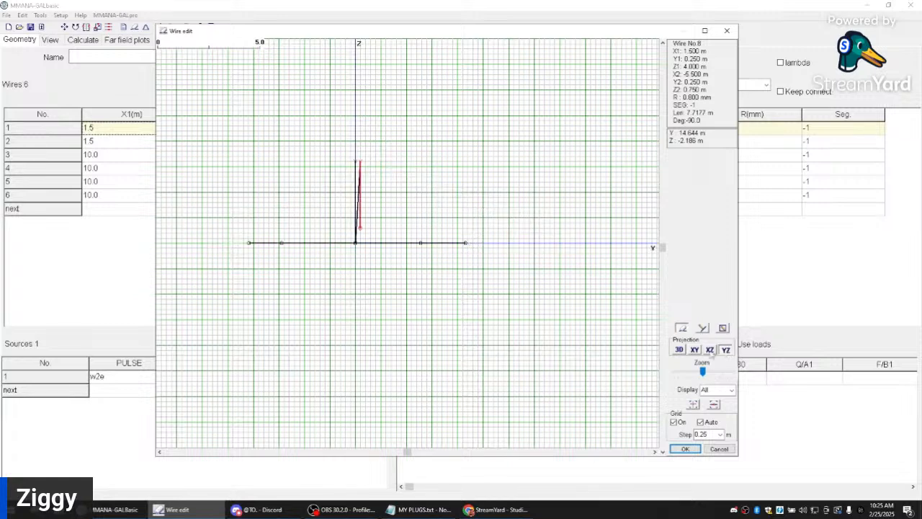
{"action": "left_click", "coordinate": [710, 351]}
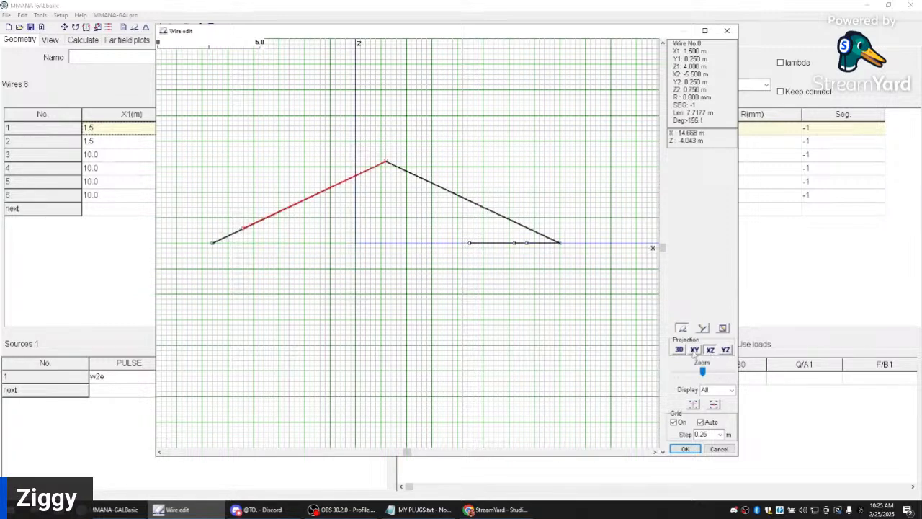
{"action": "left_click", "coordinate": [694, 350]}
{"action": "left_click", "coordinate": [679, 350]}
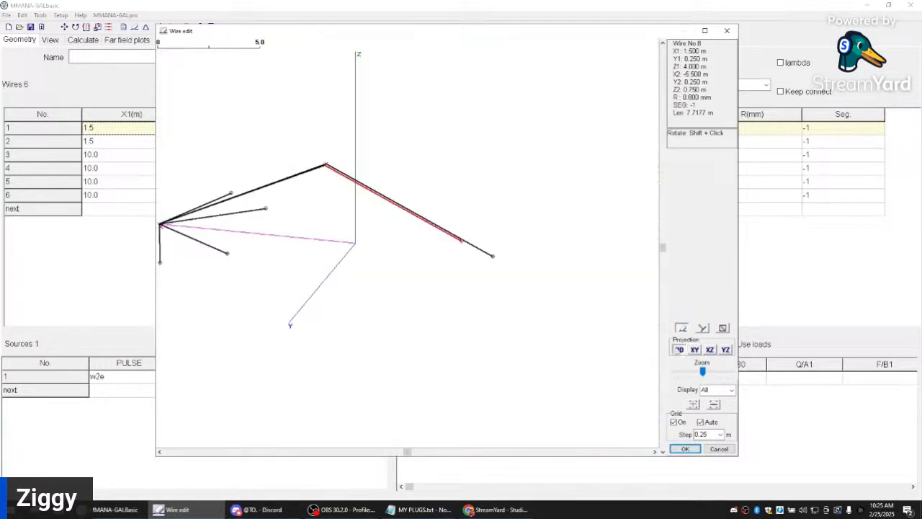
{"action": "left_click_drag", "start_coordinate": [477, 286], "coordinate": [616, 299]}
{"action": "left_click_drag", "start_coordinate": [491, 330], "coordinate": [422, 319]}
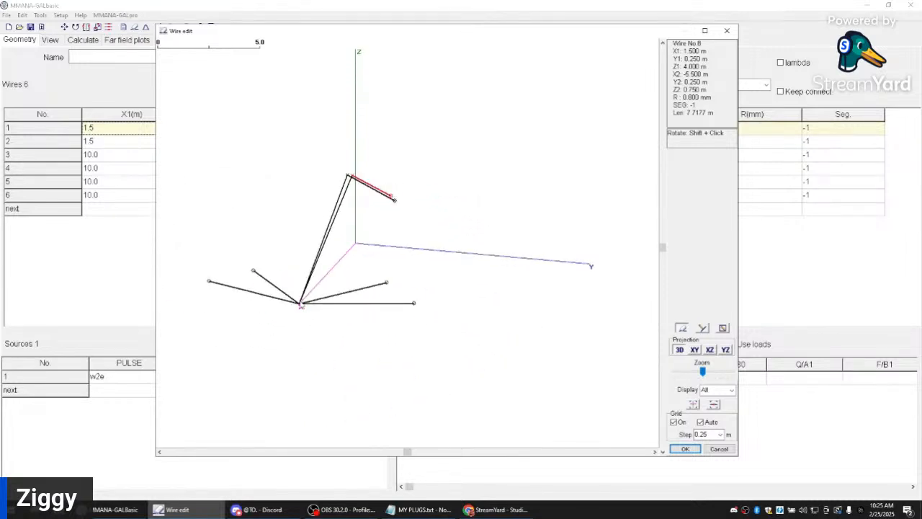
{"action": "left_click", "coordinate": [324, 239]}
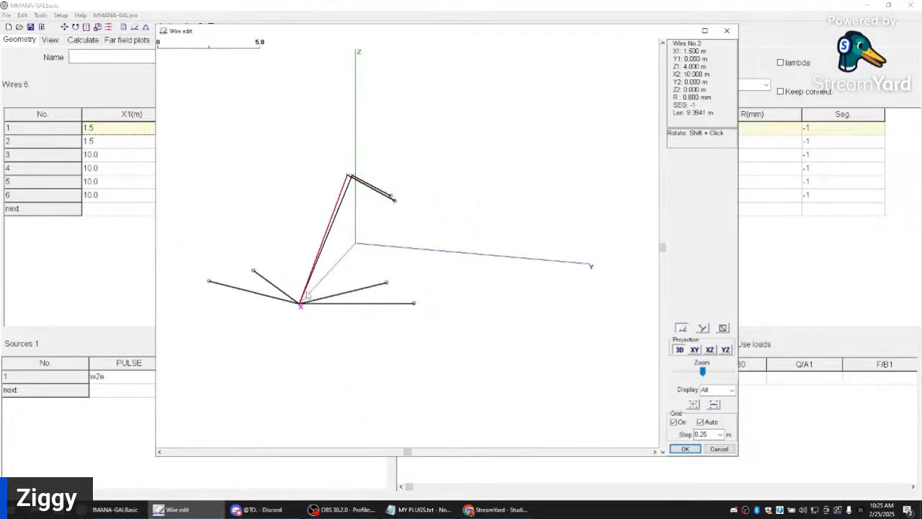
{"action": "left_click", "coordinate": [334, 224]}
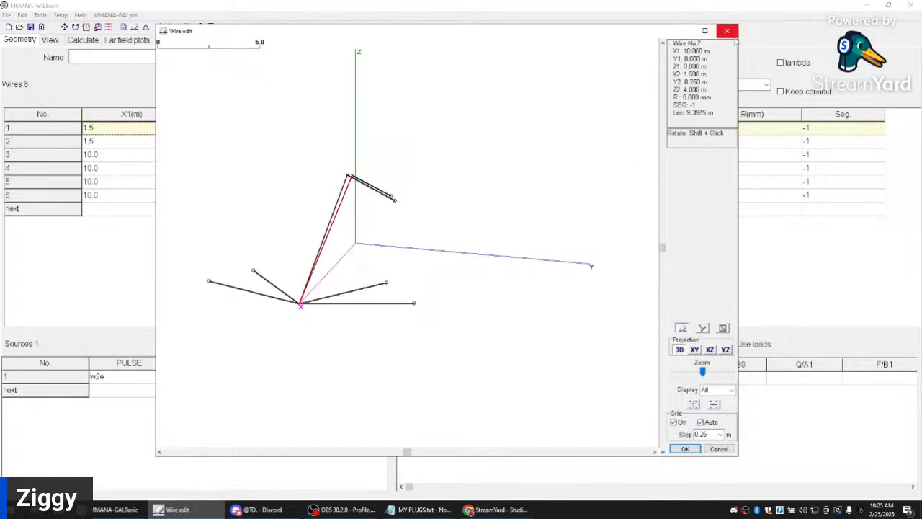
{"action": "left_click", "coordinate": [685, 448]}
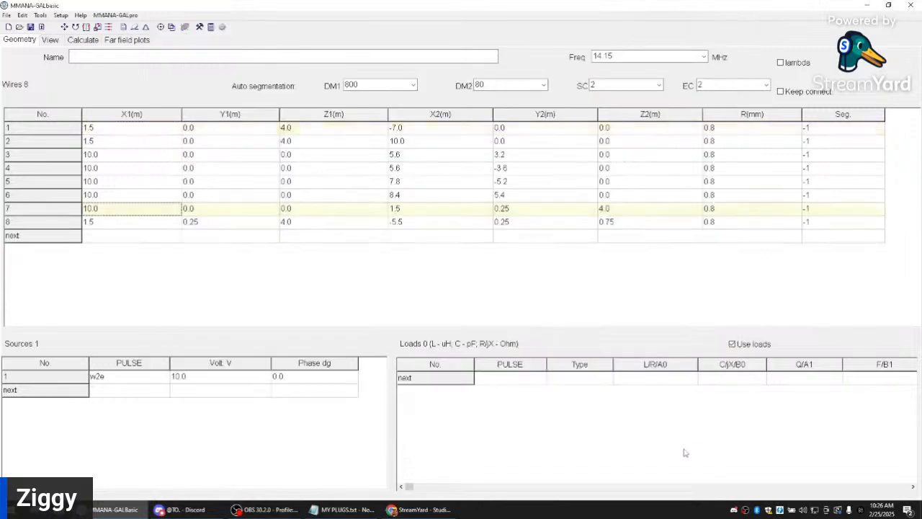
Step: Add a second source with pulse w7e and check the source markers on the antenna drawing
{"action": "left_click", "coordinate": [110, 391]}
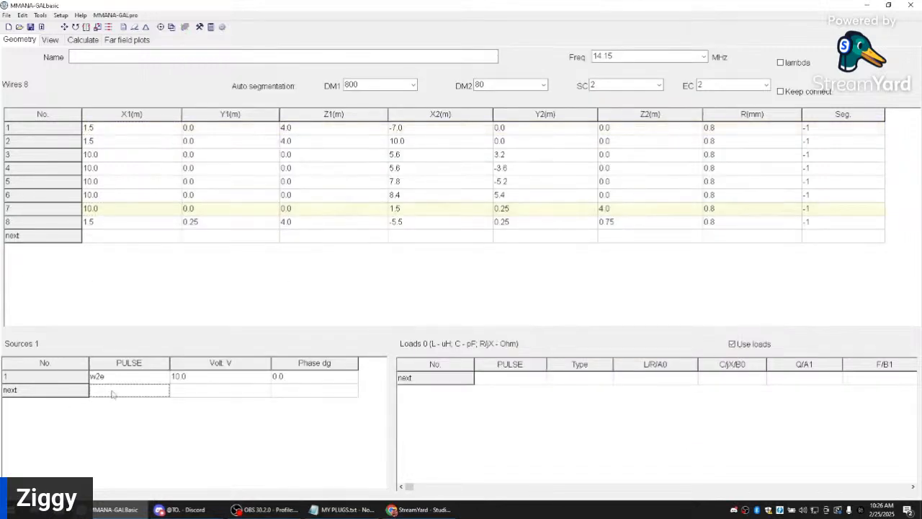
{"action": "type", "text": "w7e"}
{"action": "key", "text": "Return"}
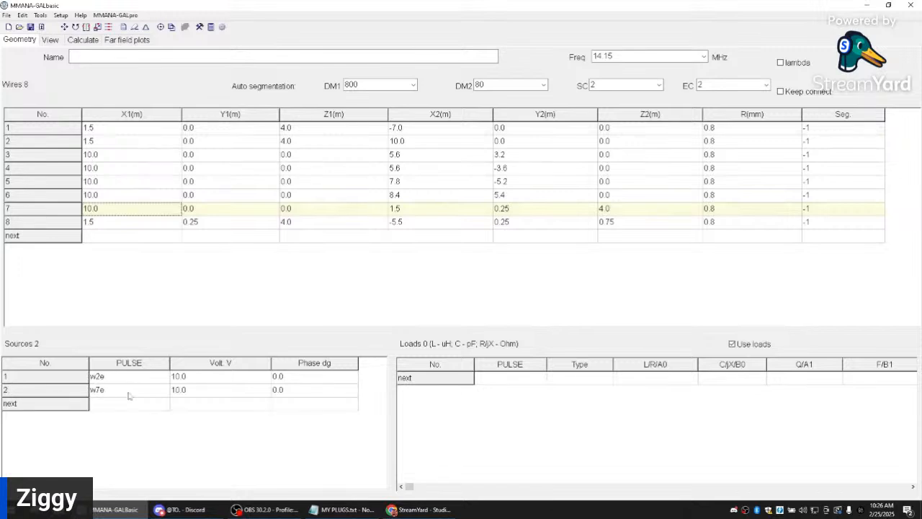
{"action": "left_click", "coordinate": [54, 39]}
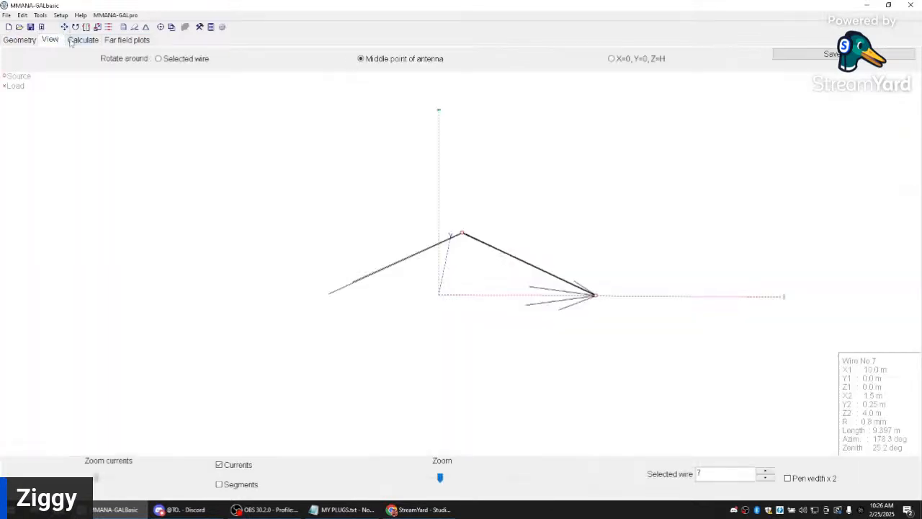
{"action": "left_click", "coordinate": [15, 39]}
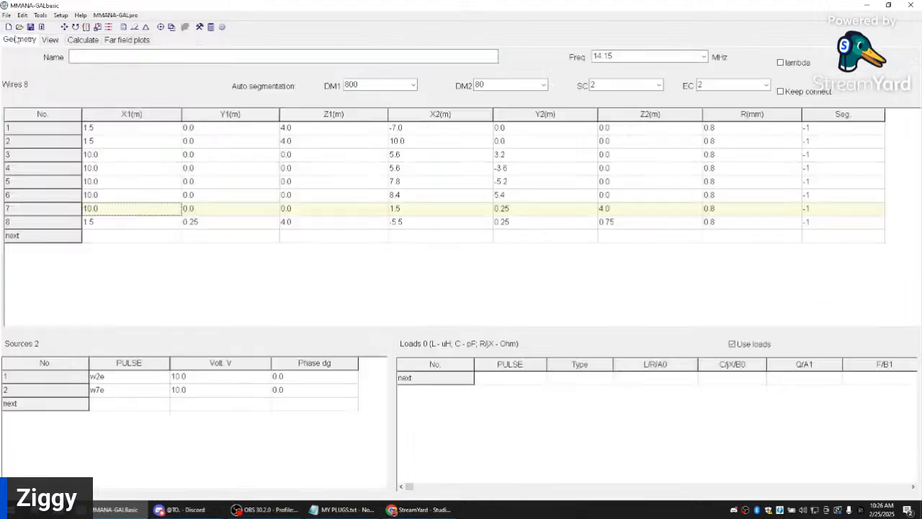
Step: Revise the second source's pulse entry to remove the source from the antenna's peak, and display the antenna drawing
{"action": "double_click", "coordinate": [98, 390]}
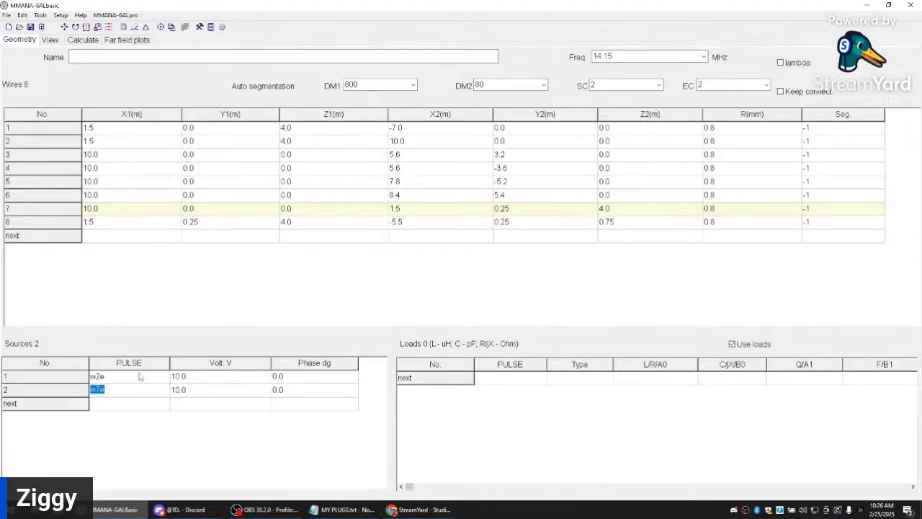
{"action": "left_click", "coordinate": [139, 373]}
{"action": "key", "text": "Return"}
{"action": "left_click", "coordinate": [49, 41]}
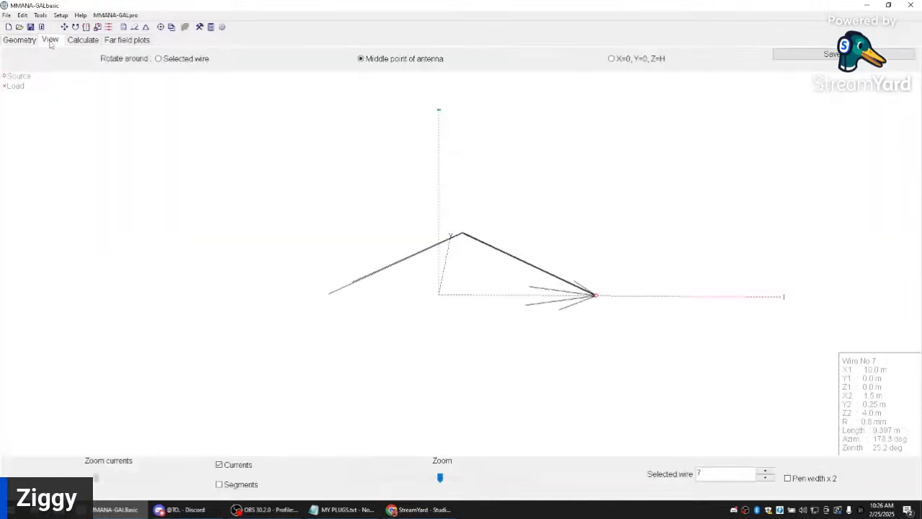
Step: Look over the antenna drawing from both sides and calculate the antenna at 3.9 MHz over real ground
{"action": "mouse_move", "coordinate": [428, 222]}
{"action": "left_mouse_down"}
{"action": "mouse_move", "coordinate": [419, 214]}
{"action": "mouse_move", "coordinate": [426, 238]}
{"action": "mouse_move", "coordinate": [438, 226]}
{"action": "mouse_move", "coordinate": [420, 217]}
{"action": "left_mouse_up"}
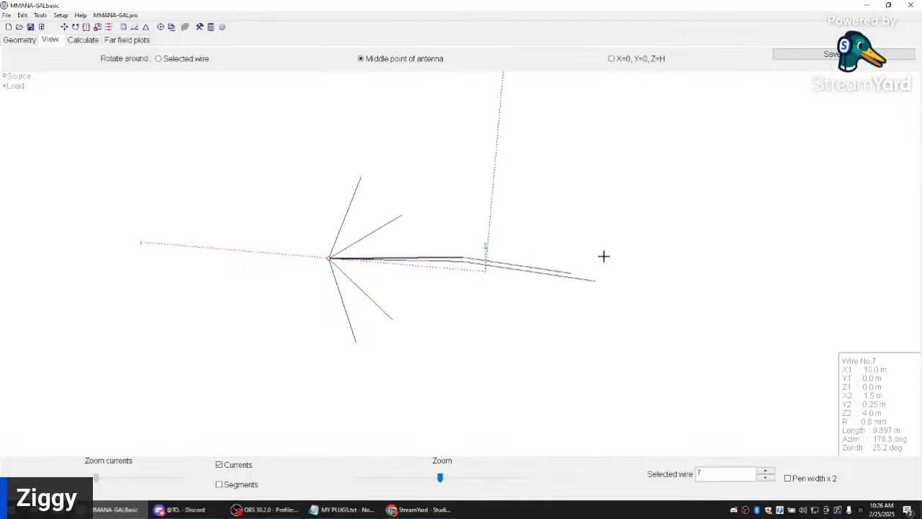
{"action": "left_click_drag", "start_coordinate": [604, 256], "coordinate": [568, 242]}
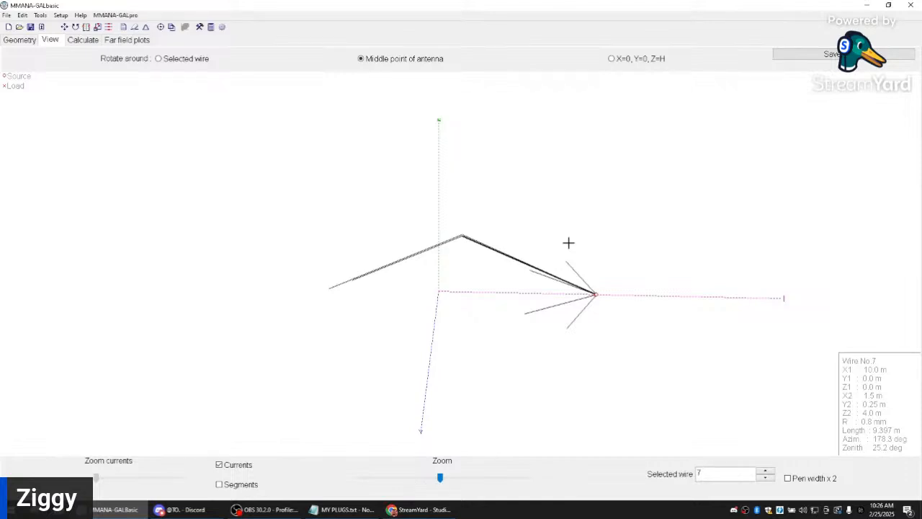
{"action": "left_click", "coordinate": [85, 41]}
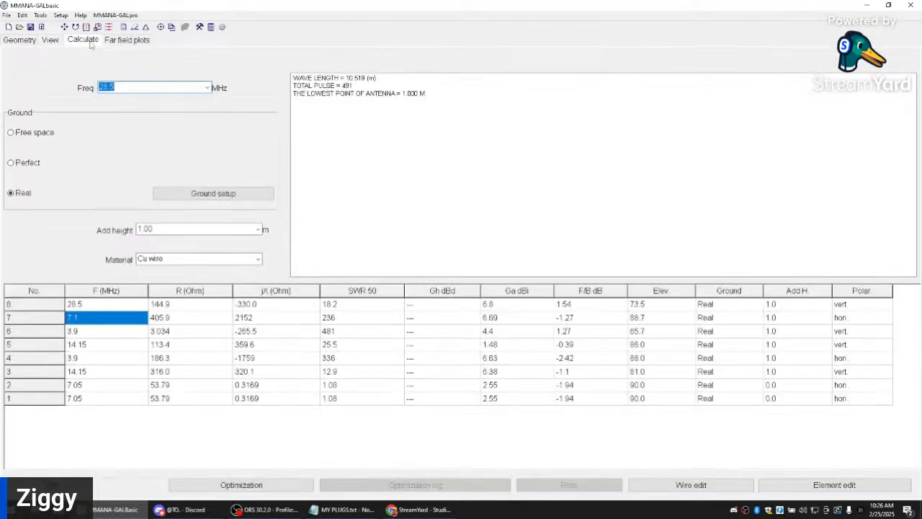
{"action": "left_click", "coordinate": [125, 88]}
{"action": "type", "text": "00"}
{"action": "double_click", "coordinate": [130, 88]}
{"action": "type", "text": "3.9"}
{"action": "key", "text": "Return"}
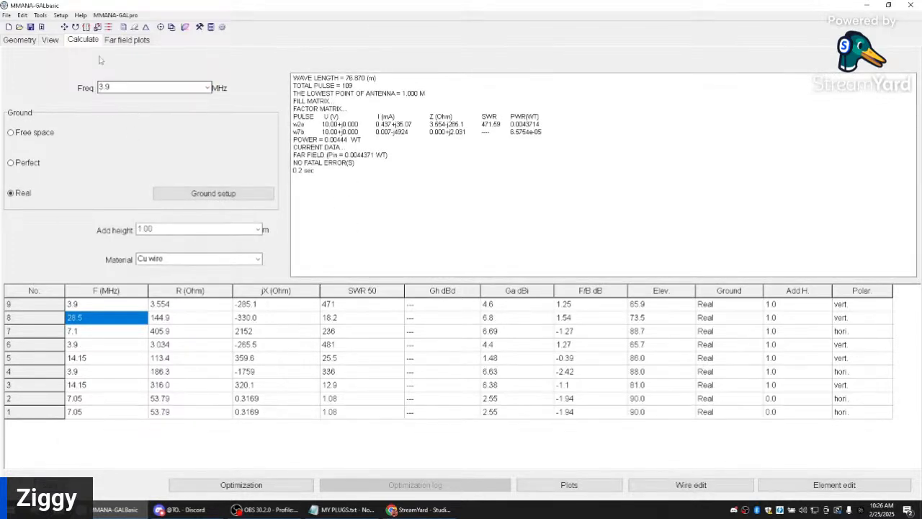
Step: Check the 3.9 MHz far-field plots and inspect the 3D radiation pattern as a solid and as a wireframe around the antenna wires
{"action": "left_click", "coordinate": [128, 41]}
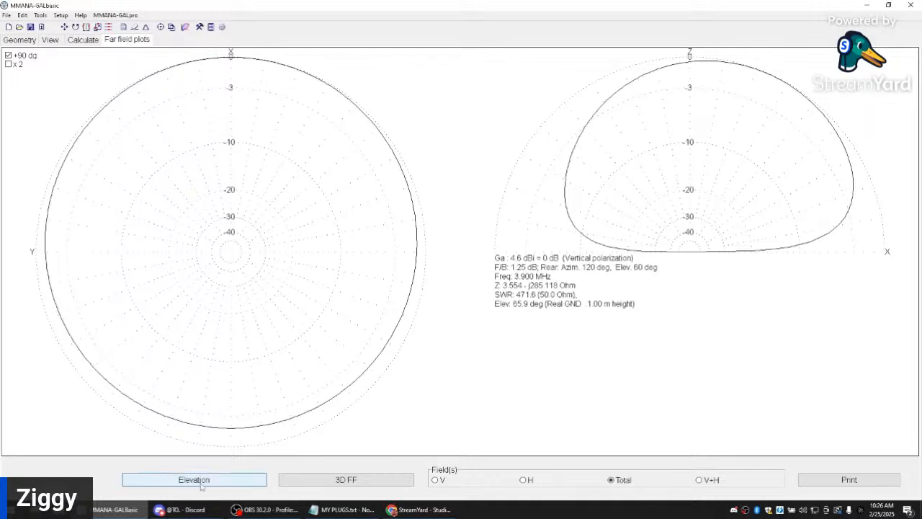
{"action": "left_click", "coordinate": [322, 479]}
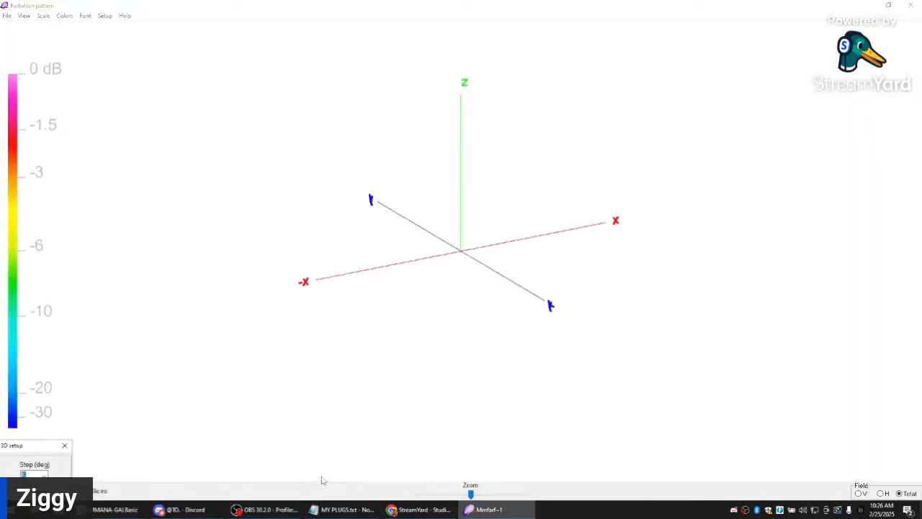
{"action": "key", "text": "Return"}
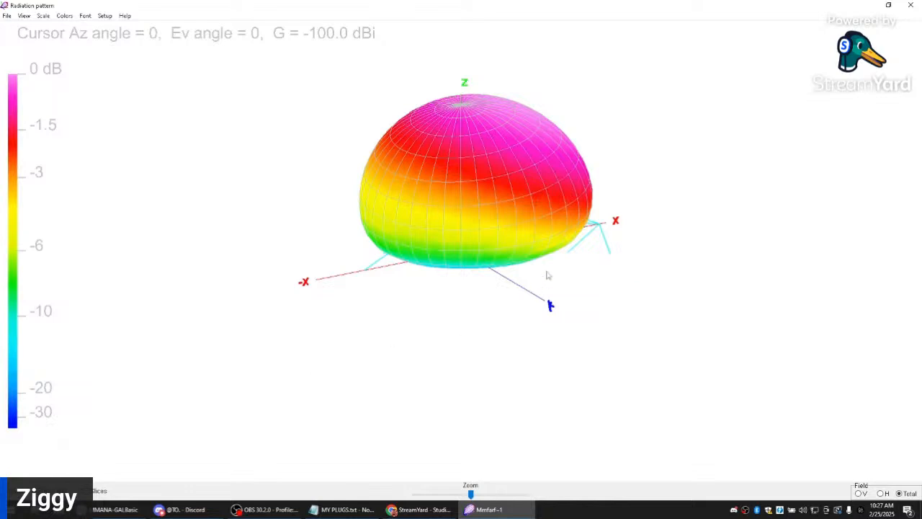
{"action": "left_click_drag", "start_coordinate": [547, 275], "coordinate": [381, 343]}
{"action": "left_click", "coordinate": [38, 490]}
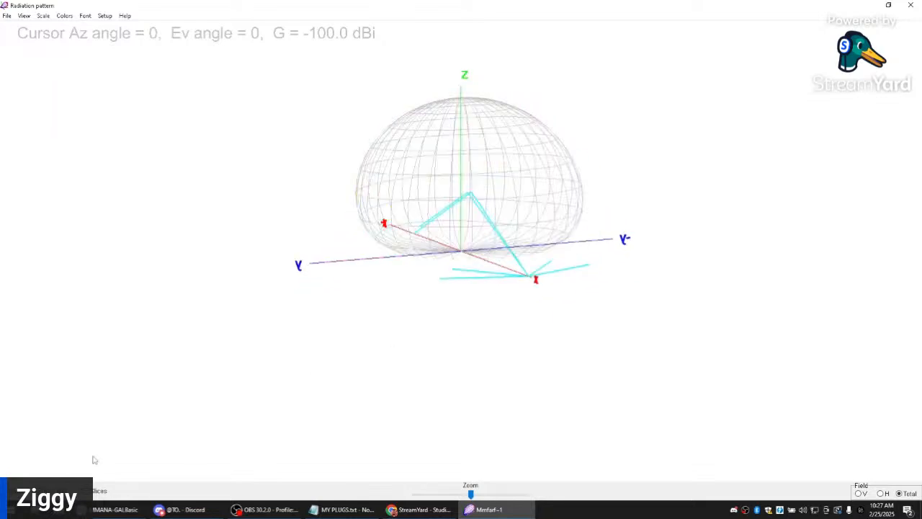
{"action": "left_click_drag", "start_coordinate": [399, 298], "coordinate": [324, 306]}
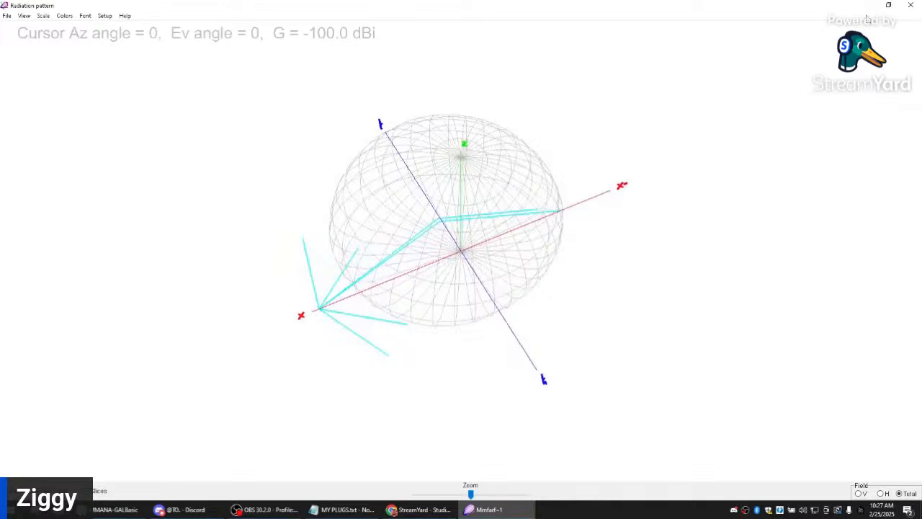
{"action": "left_click", "coordinate": [911, 5]}
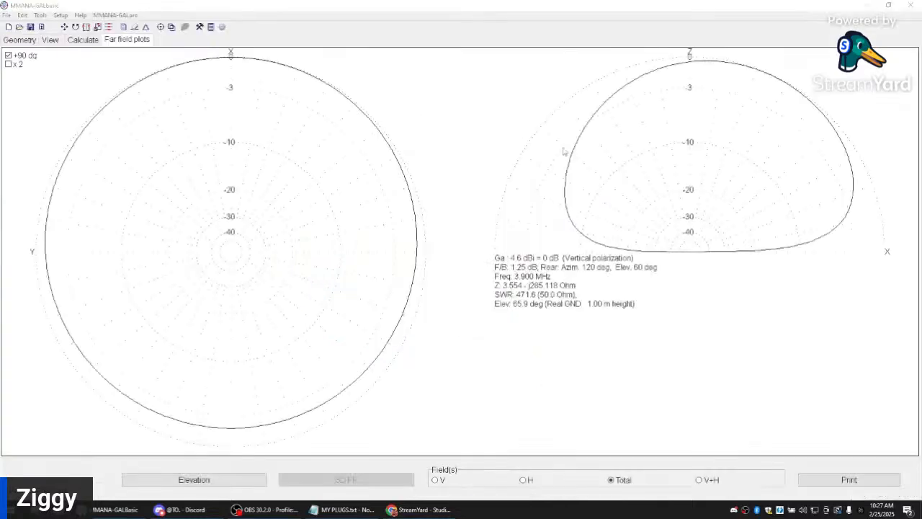
Step: Set the frequency to 14.2 MHz and run the antenna calculation
{"action": "left_click", "coordinate": [31, 41]}
{"action": "left_click", "coordinate": [52, 42]}
{"action": "left_click", "coordinate": [81, 41]}
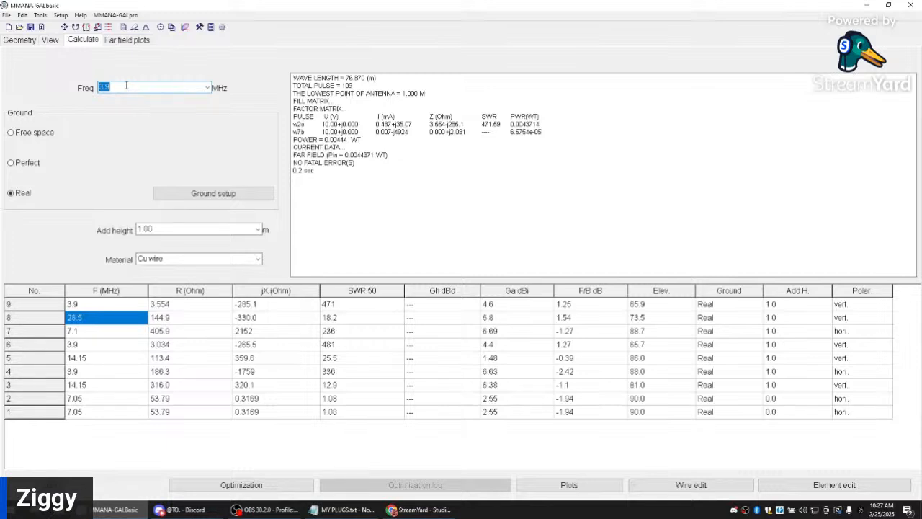
{"action": "type", "text": "14"}
{"action": "key", "text": "Return"}
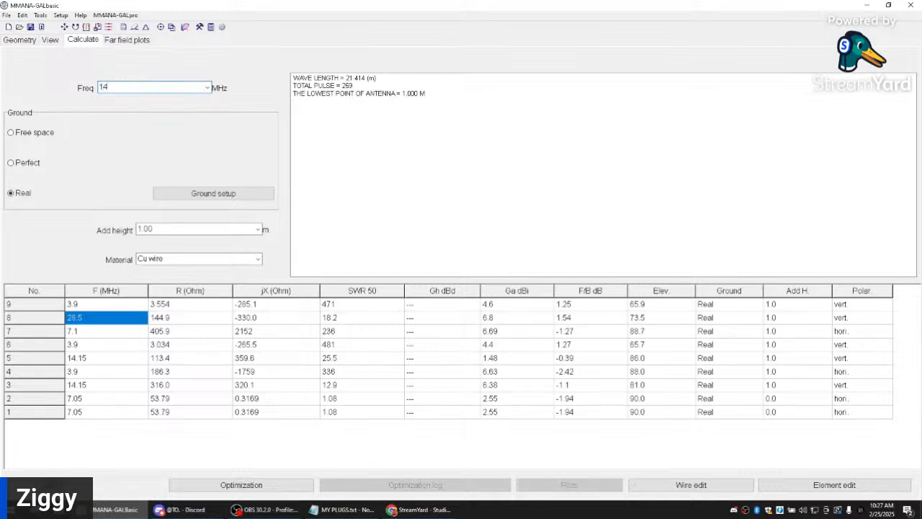
{"action": "type", "text": ".2"}
{"action": "left_click", "coordinate": [54, 485]}
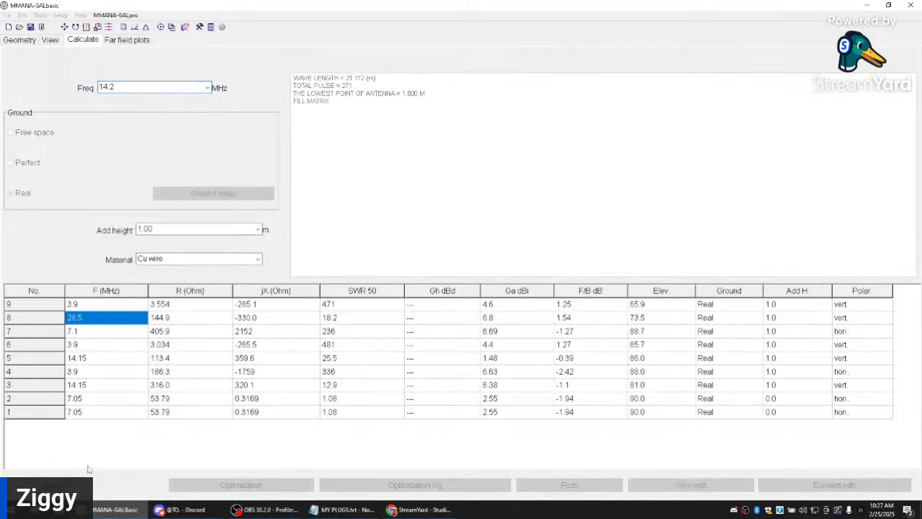
Step: Review the 14.2 MHz far-field plots and examine the current distribution close up at the free ends of the paired sloping wires
{"action": "left_click", "coordinate": [128, 41]}
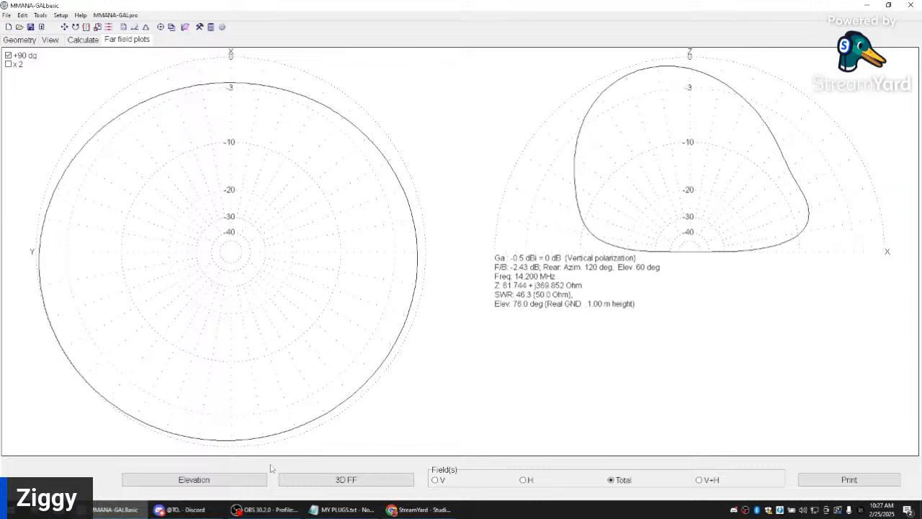
{"action": "left_click", "coordinate": [50, 43]}
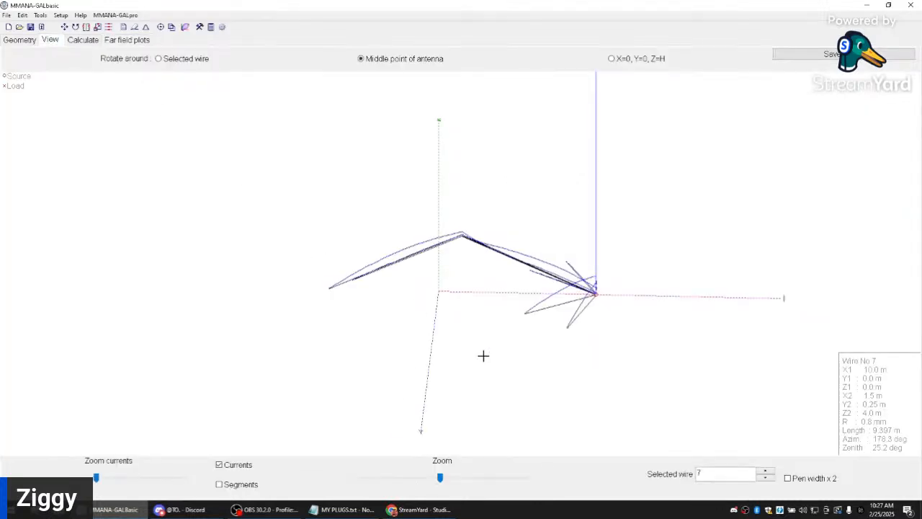
{"action": "left_click_drag", "start_coordinate": [483, 355], "coordinate": [445, 351]}
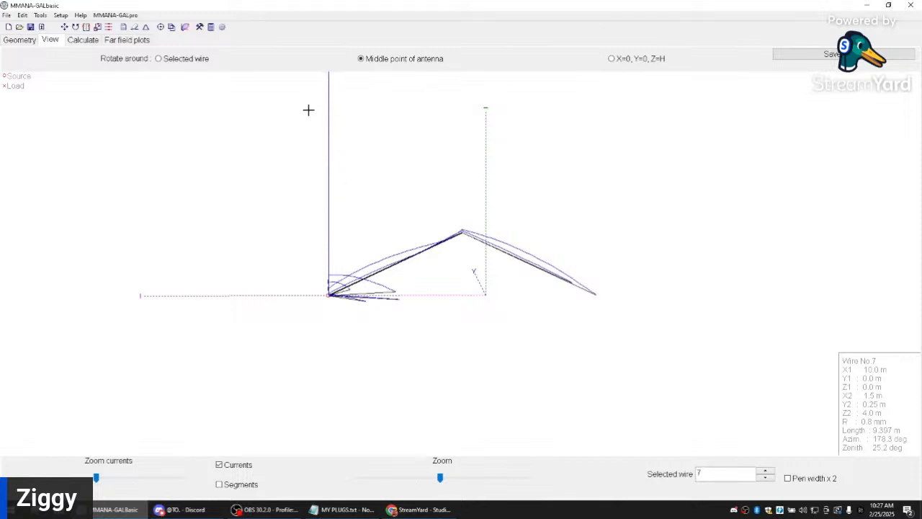
{"action": "mouse_move", "coordinate": [418, 336]}
{"action": "left_mouse_down"}
{"action": "mouse_move", "coordinate": [408, 335]}
{"action": "mouse_move", "coordinate": [453, 339]}
{"action": "mouse_move", "coordinate": [420, 333]}
{"action": "left_mouse_up"}
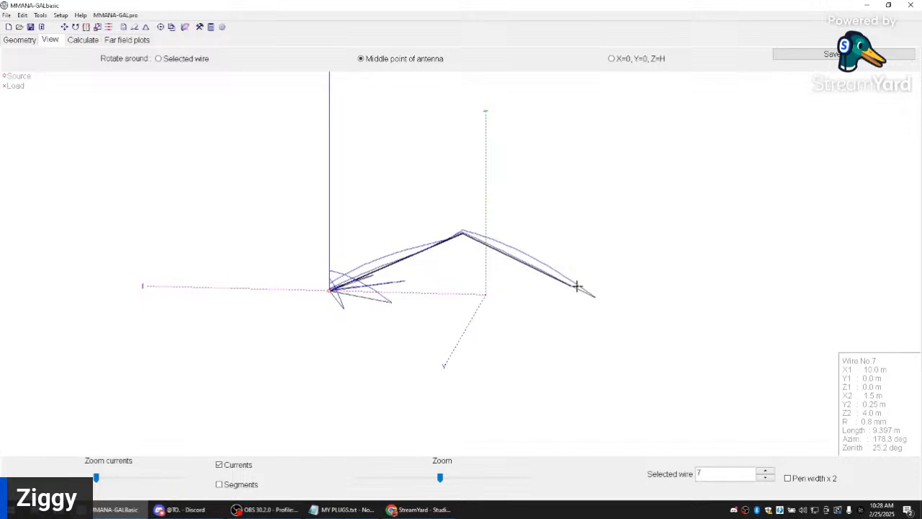
{"action": "left_click_drag", "start_coordinate": [439, 479], "coordinate": [462, 481]}
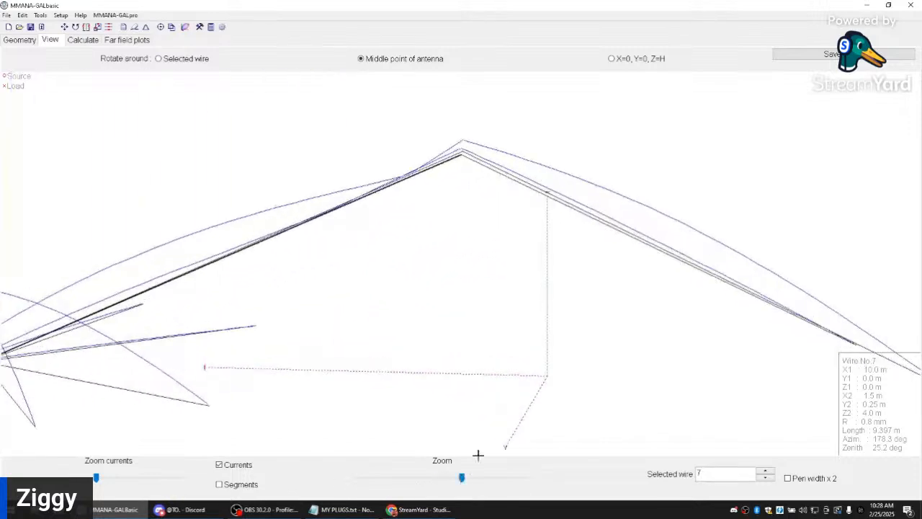
{"action": "left_click_drag", "start_coordinate": [603, 360], "coordinate": [274, 311]}
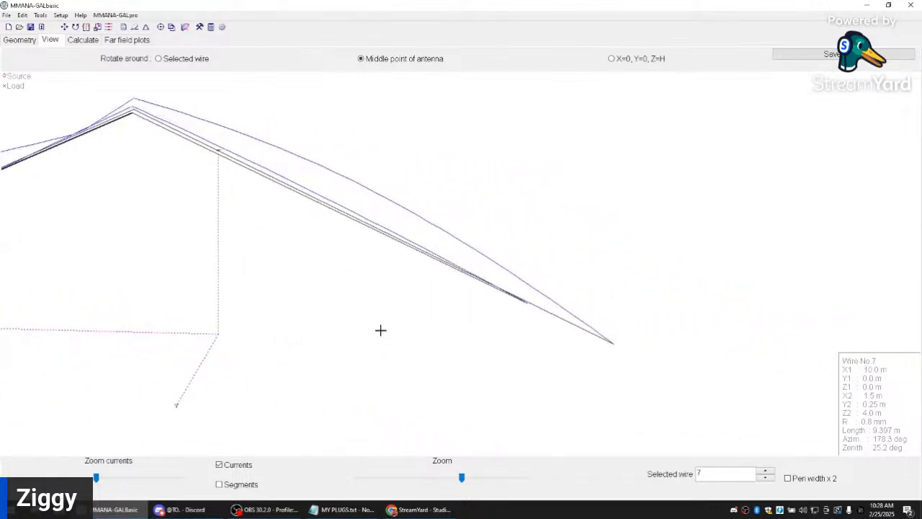
{"action": "right_click", "coordinate": [376, 334]}
{"action": "left_click", "coordinate": [380, 326]}
{"action": "right_click", "coordinate": [384, 343]}
{"action": "left_click", "coordinate": [360, 307]}
{"action": "left_click_drag", "start_coordinate": [488, 351], "coordinate": [473, 365]}
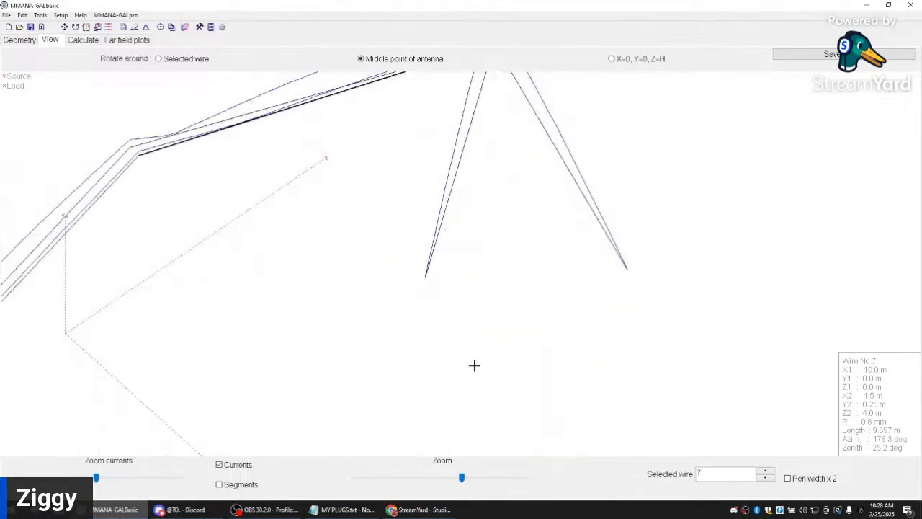
Step: Examine the currents along the sloping wires, the feed point and the ground radials from several directions
{"action": "left_click", "coordinate": [461, 479]}
{"action": "left_click_drag", "start_coordinate": [461, 480], "coordinate": [454, 477]}
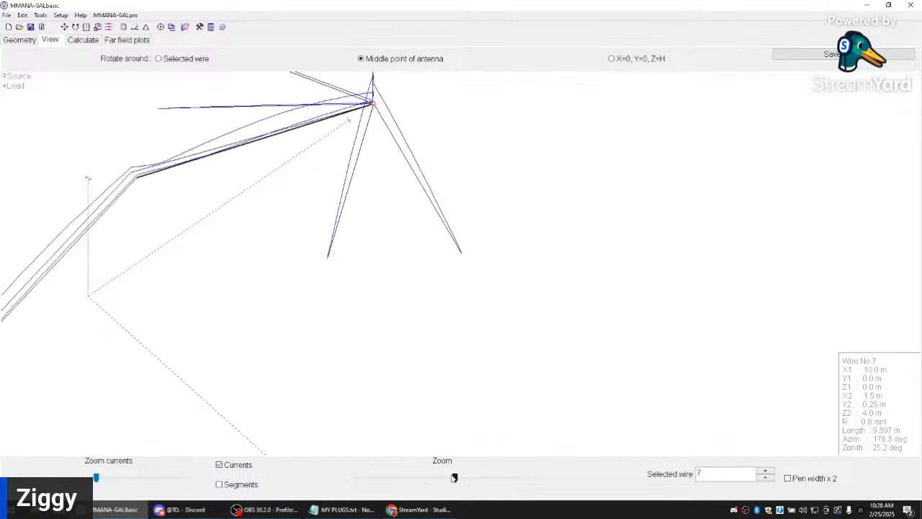
{"action": "left_click_drag", "start_coordinate": [389, 339], "coordinate": [641, 276]}
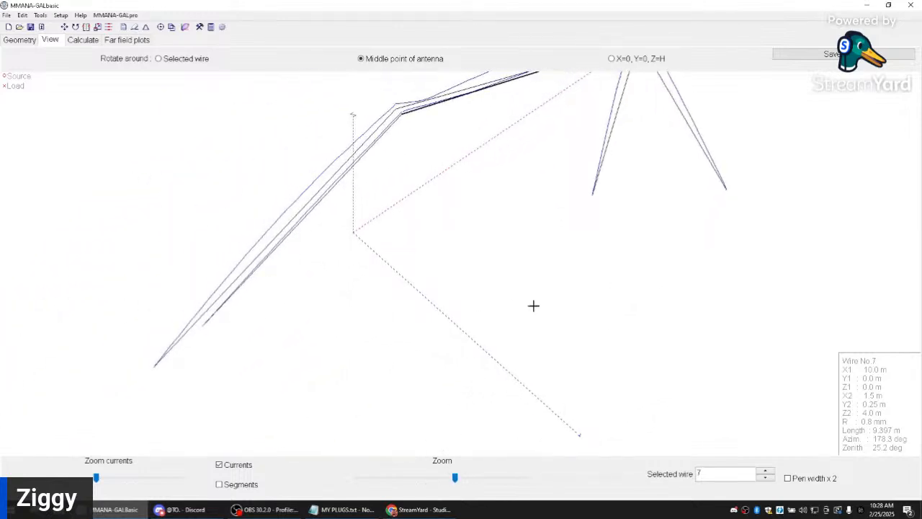
{"action": "mouse_move", "coordinate": [533, 306]}
{"action": "left_mouse_down"}
{"action": "mouse_move", "coordinate": [525, 298]}
{"action": "mouse_move", "coordinate": [533, 299]}
{"action": "left_mouse_up"}
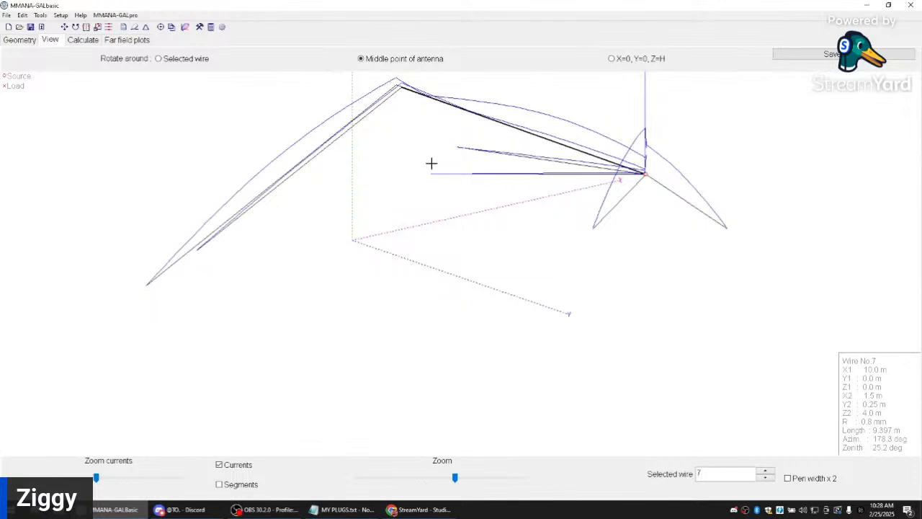
{"action": "left_click_drag", "start_coordinate": [432, 164], "coordinate": [433, 105]}
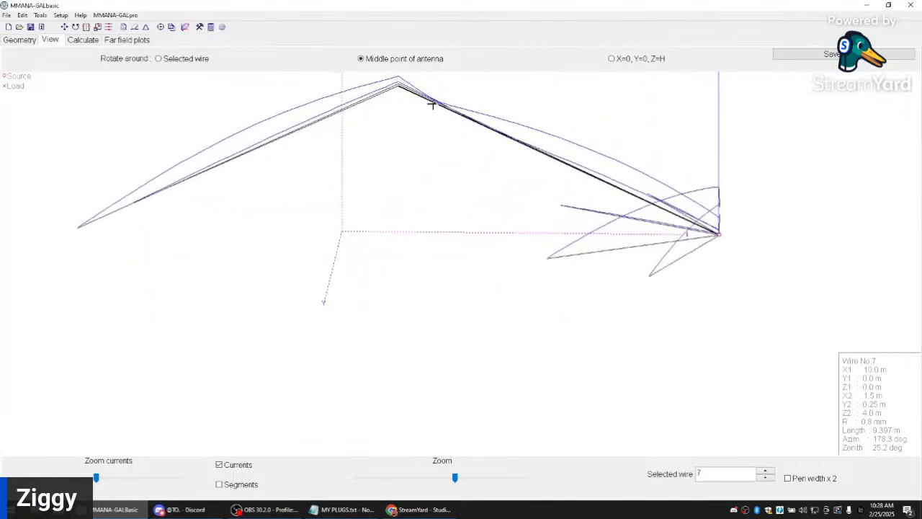
{"action": "left_click_drag", "start_coordinate": [424, 145], "coordinate": [387, 140]}
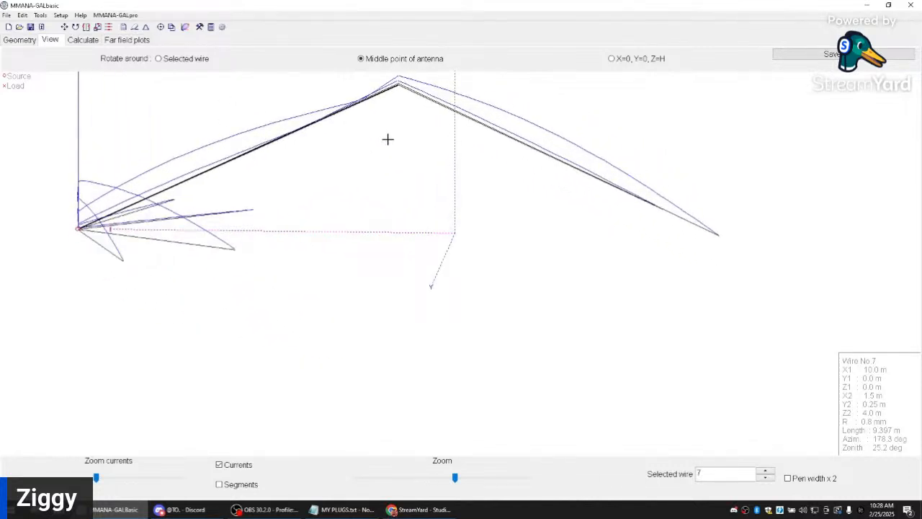
{"action": "left_click_drag", "start_coordinate": [388, 139], "coordinate": [407, 144]}
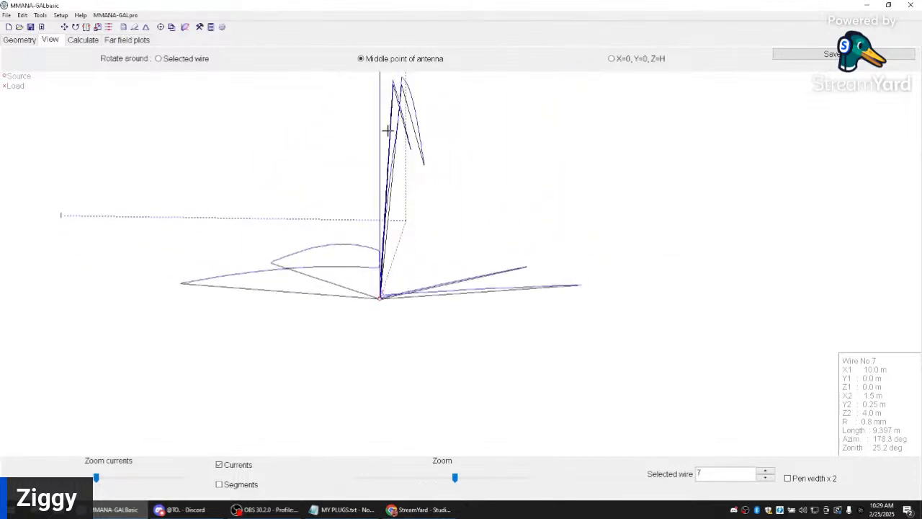
{"action": "left_click_drag", "start_coordinate": [335, 228], "coordinate": [353, 257]}
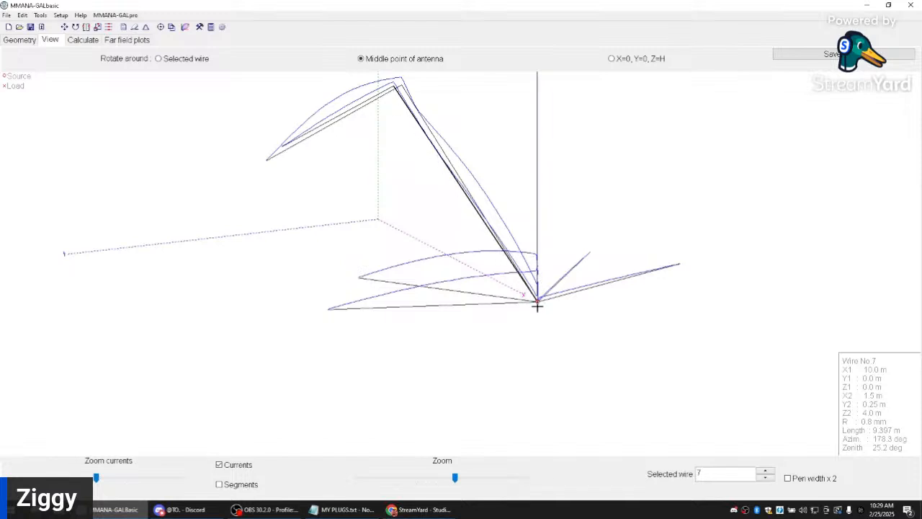
{"action": "left_click_drag", "start_coordinate": [490, 336], "coordinate": [486, 336]}
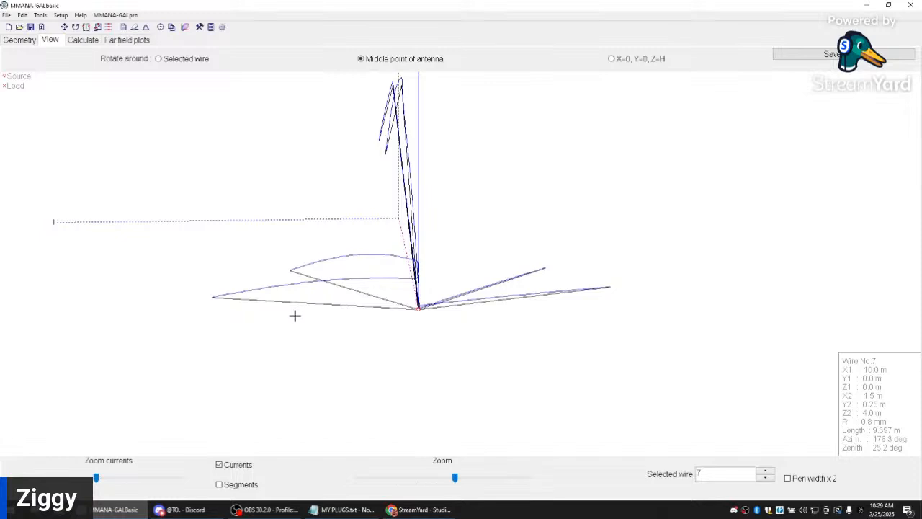
{"action": "left_click_drag", "start_coordinate": [295, 316], "coordinate": [295, 317]}
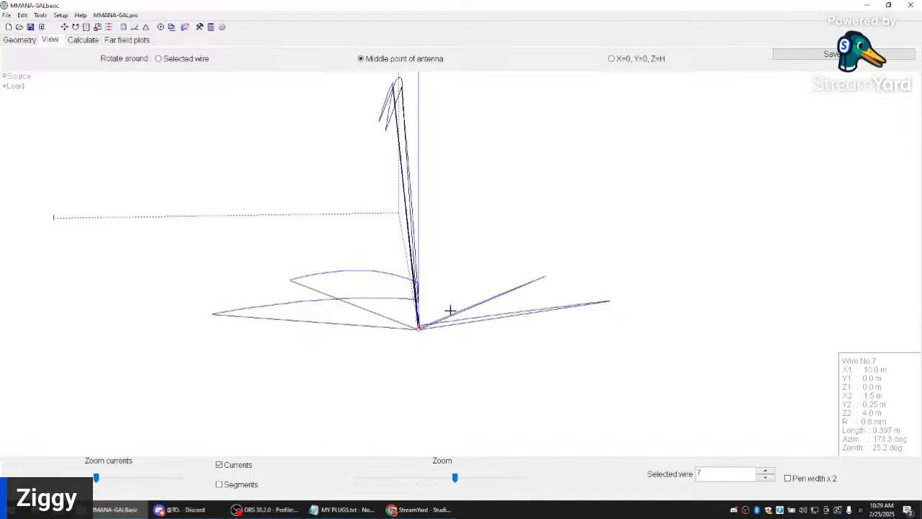
Step: Generate the 3D radiation pattern for 14.2 MHz and inspect it from several angles, both as a wireframe and as a solid
{"action": "left_click", "coordinate": [82, 40]}
{"action": "left_click", "coordinate": [127, 40]}
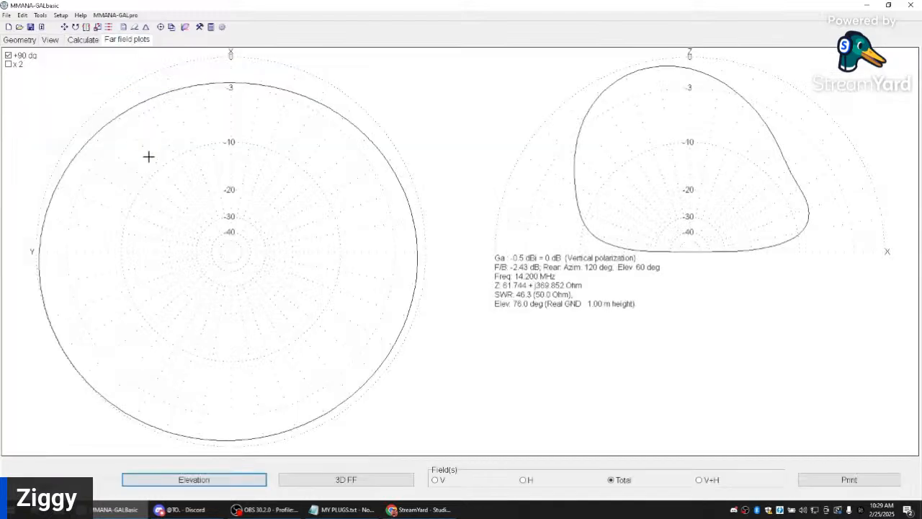
{"action": "left_click", "coordinate": [302, 479]}
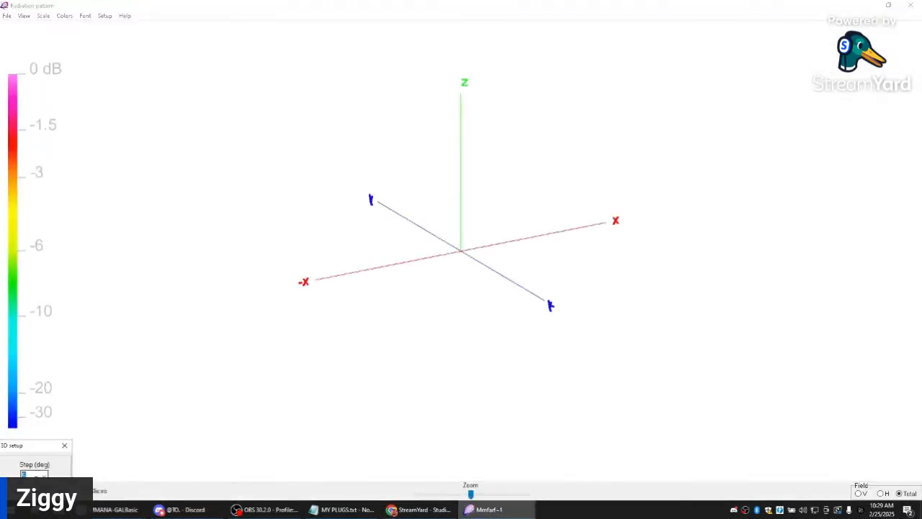
{"action": "left_click", "coordinate": [34, 496]}
{"action": "left_click_drag", "start_coordinate": [465, 235], "coordinate": [633, 222]}
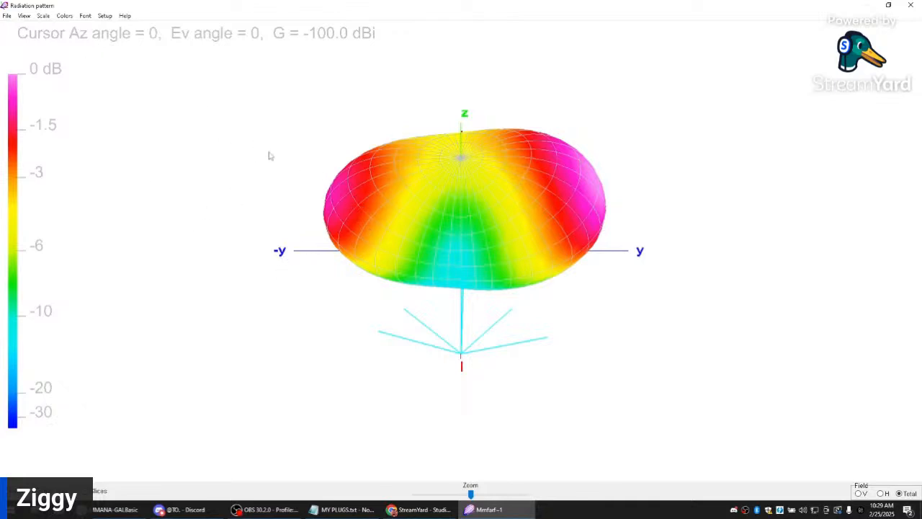
{"action": "left_click_drag", "start_coordinate": [531, 285], "coordinate": [593, 281]}
{"action": "left_click_drag", "start_coordinate": [245, 376], "coordinate": [167, 370]}
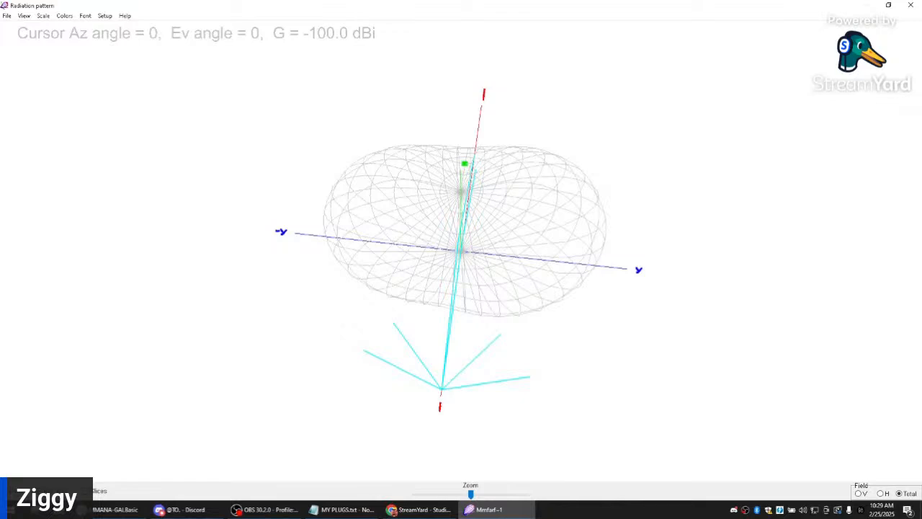
{"action": "left_click", "coordinate": [49, 491]}
{"action": "left_click_drag", "start_coordinate": [482, 330], "coordinate": [460, 369]}
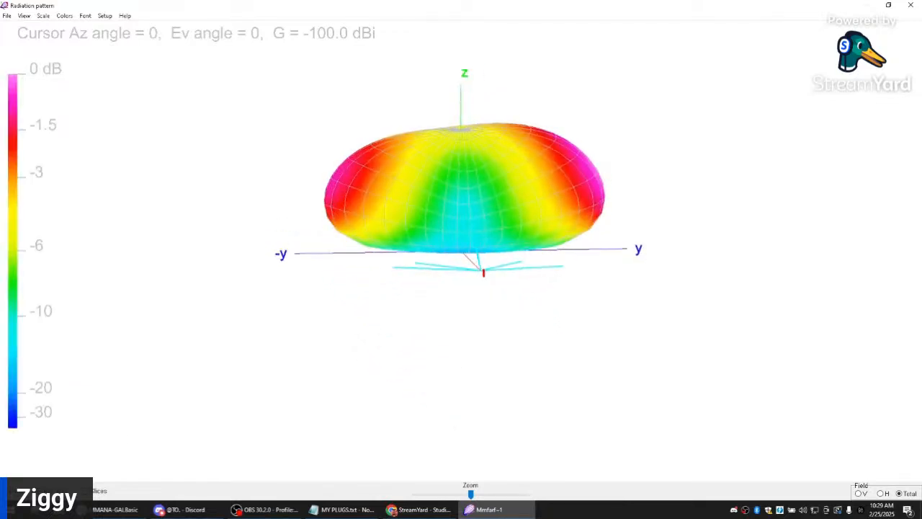
{"action": "mouse_move", "coordinate": [269, 166]}
{"action": "left_mouse_down"}
{"action": "mouse_move", "coordinate": [307, 180]}
{"action": "mouse_move", "coordinate": [271, 183]}
{"action": "left_mouse_up"}
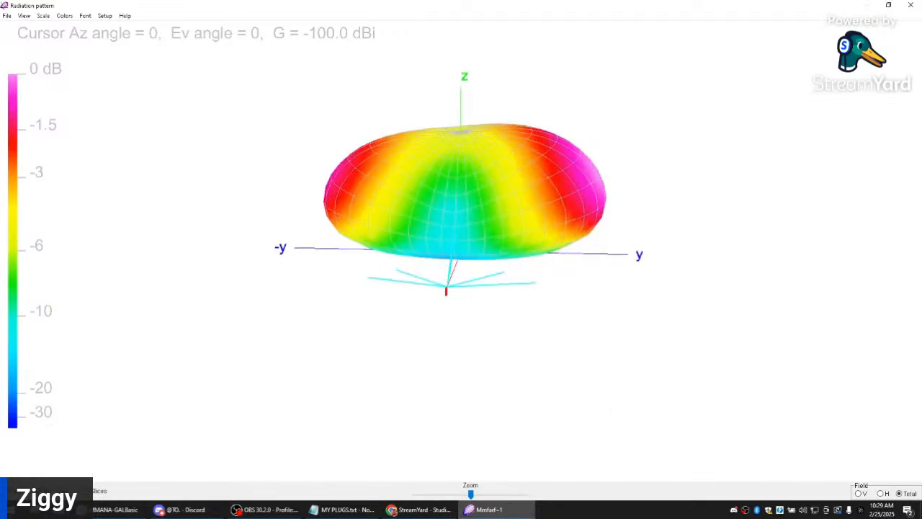
Step: Inspect the 14.2 MHz 3D radiation pattern while toggling its slice display, and close the pattern window
{"action": "left_click", "coordinate": [86, 491]}
{"action": "left_click", "coordinate": [86, 491]}
{"action": "left_click", "coordinate": [86, 491]}
{"action": "mouse_move", "coordinate": [311, 149]}
{"action": "left_mouse_down"}
{"action": "mouse_move", "coordinate": [313, 181]}
{"action": "mouse_move", "coordinate": [317, 157]}
{"action": "left_mouse_up"}
{"action": "left_click", "coordinate": [911, 5]}
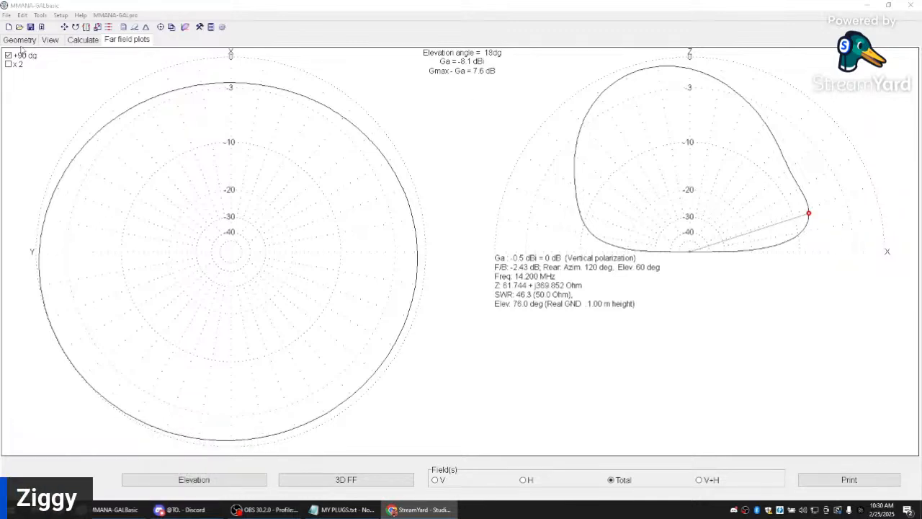
Step: Examine the 14.2 MHz current distribution along the paired sloping wires and the ground radials from several directions
{"action": "left_click", "coordinate": [52, 41]}
{"action": "left_click", "coordinate": [72, 41]}
{"action": "left_click", "coordinate": [55, 41]}
{"action": "left_click_drag", "start_coordinate": [284, 183], "coordinate": [361, 202]}
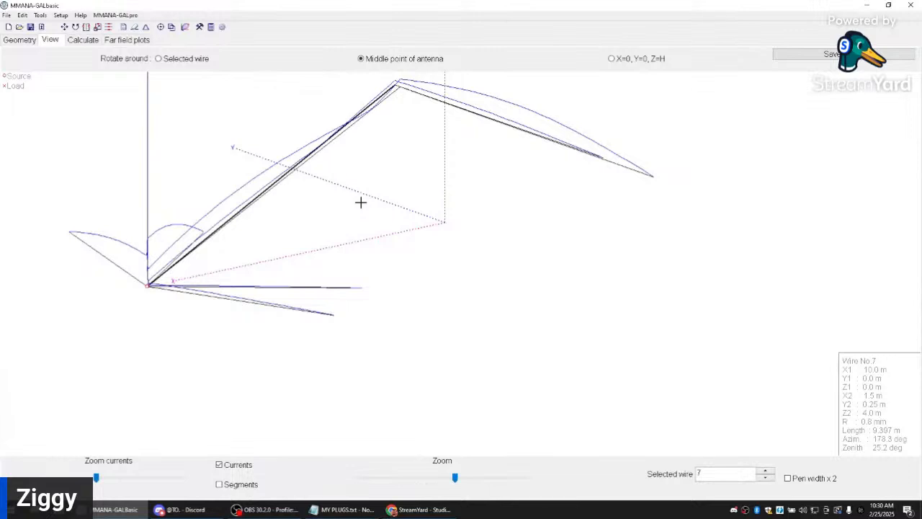
{"action": "left_click_drag", "start_coordinate": [533, 251], "coordinate": [551, 316]}
Step: Set the calculation frequency to 27.385 MHz and run the antenna calculation
{"action": "left_click", "coordinate": [96, 42]}
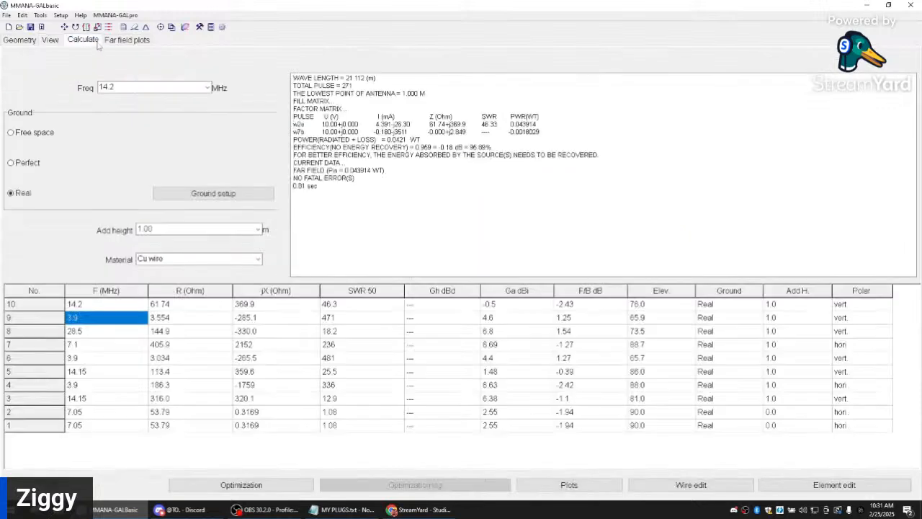
{"action": "left_click_drag", "start_coordinate": [115, 88], "coordinate": [92, 101]}
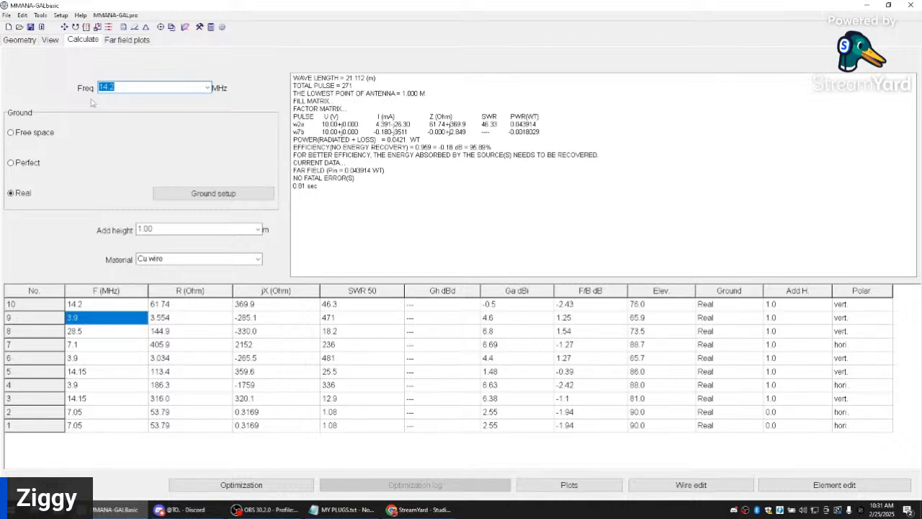
{"action": "type", "text": "27"}
{"action": "key", "text": "Return"}
{"action": "type", "text": ".38"}
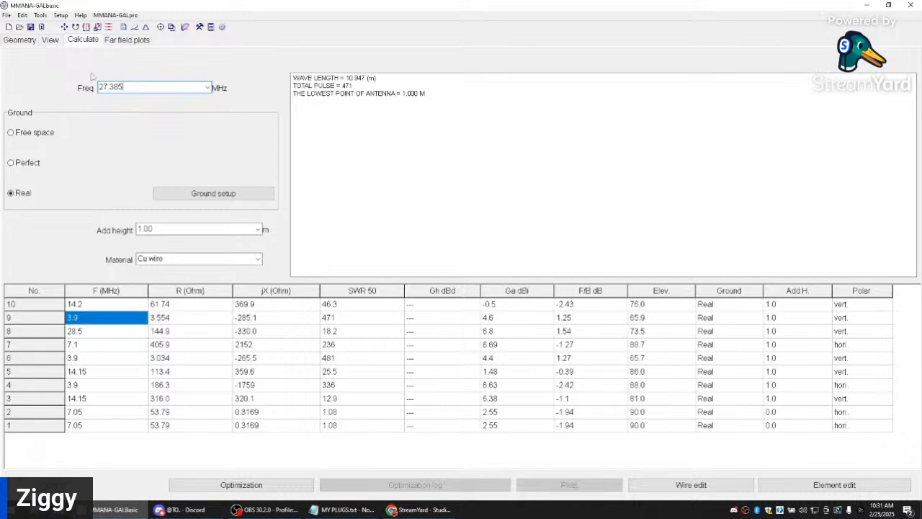
{"action": "type", "text": "5"}
{"action": "key", "text": "Return"}
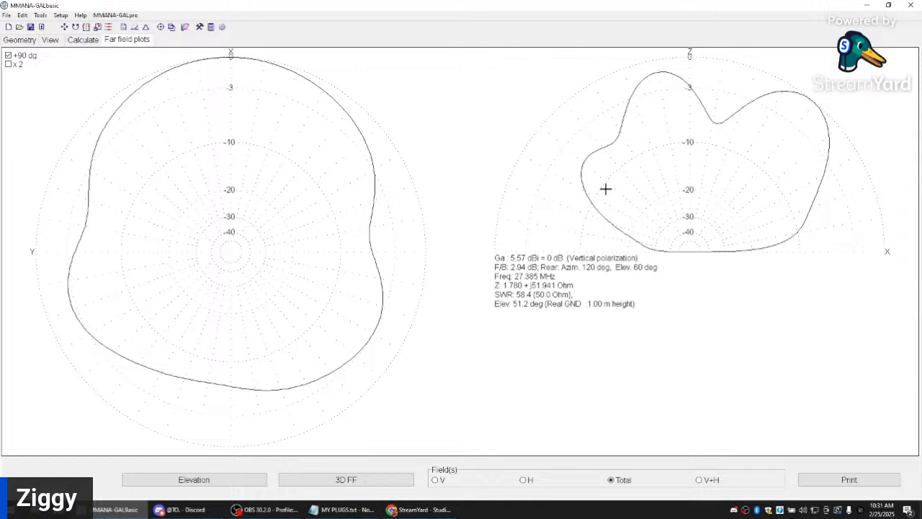
Step: Generate the 3D radiation pattern for 27.385 MHz, inspect it from several sides and close it
{"action": "left_click", "coordinate": [360, 479]}
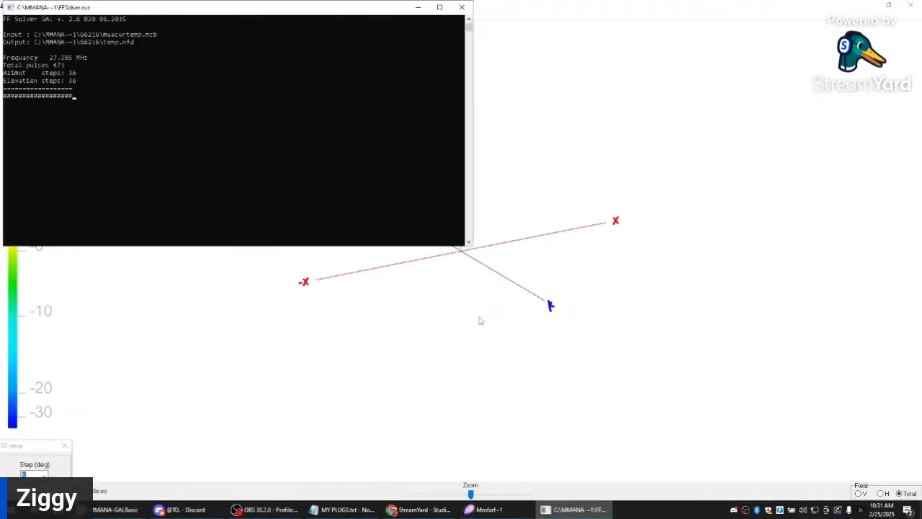
{"action": "left_click_drag", "start_coordinate": [673, 231], "coordinate": [173, 228]}
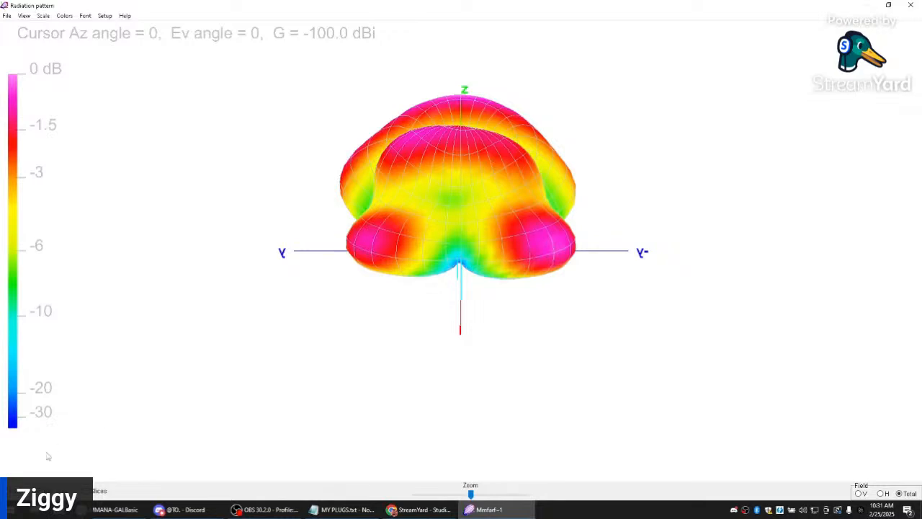
{"action": "left_click_drag", "start_coordinate": [115, 425], "coordinate": [617, 117]}
{"action": "left_click", "coordinate": [909, 6]}
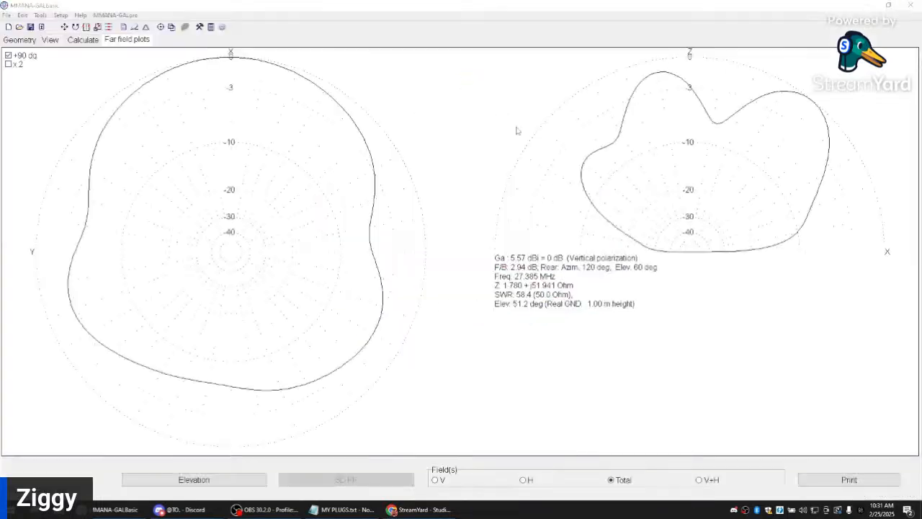
Step: Examine the 27.385 MHz currents along the sloping wires and radials, and check the wire coordinates and sources in the geometry table
{"action": "left_click", "coordinate": [52, 42]}
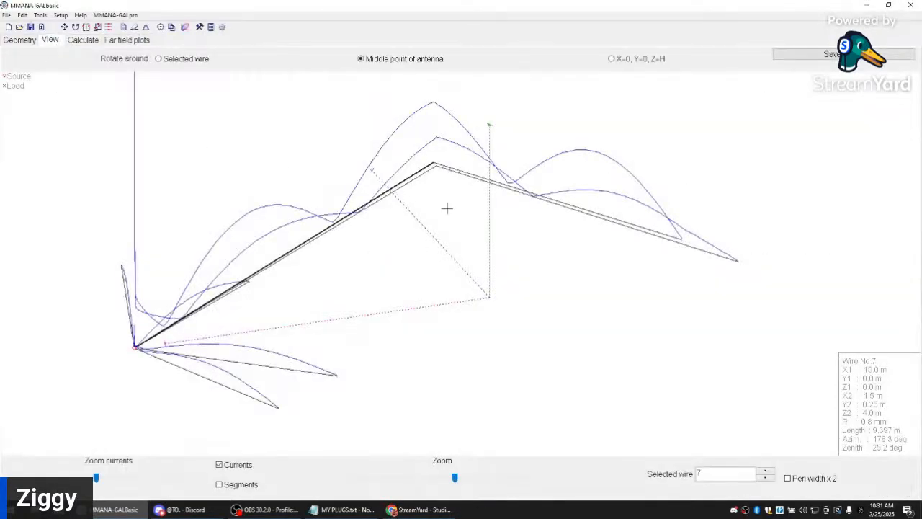
{"action": "left_click_drag", "start_coordinate": [552, 353], "coordinate": [550, 348]}
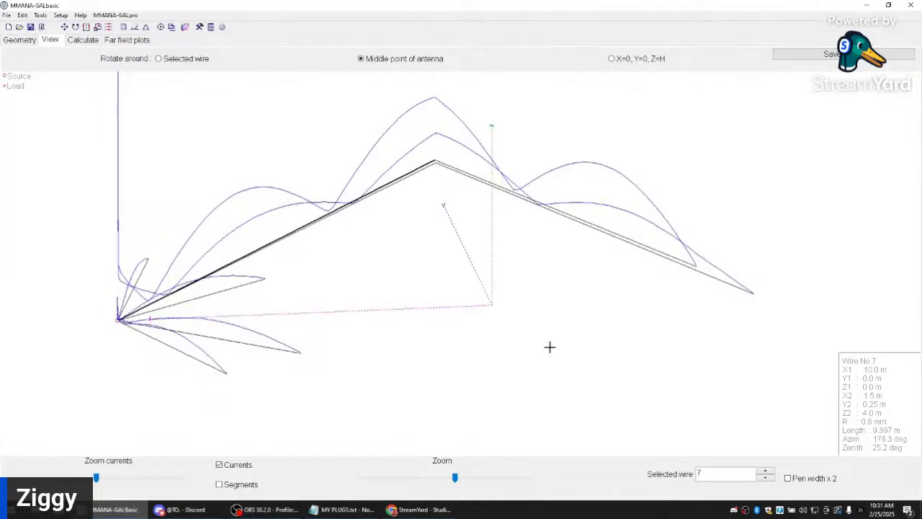
{"action": "left_click_drag", "start_coordinate": [549, 348], "coordinate": [340, 288]}
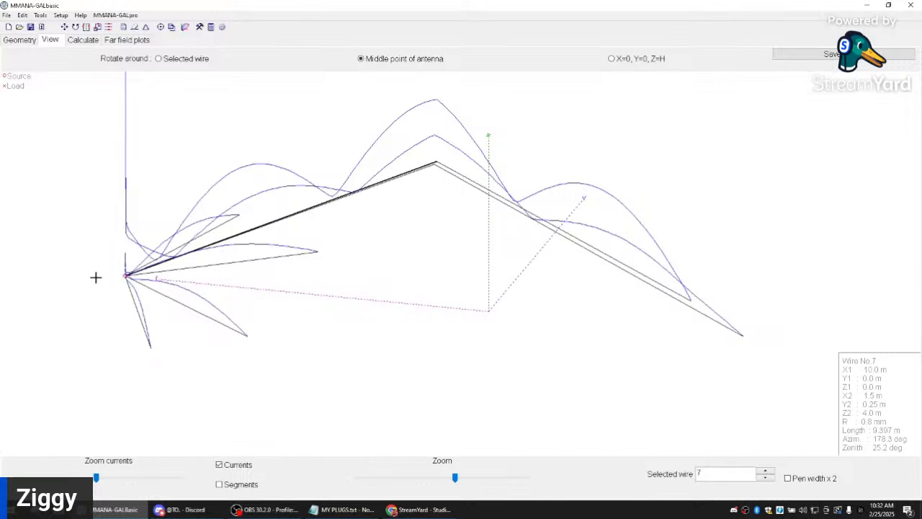
{"action": "left_click", "coordinate": [83, 41]}
{"action": "left_click", "coordinate": [20, 40]}
{"action": "left_click", "coordinate": [47, 41]}
{"action": "left_click", "coordinate": [20, 42]}
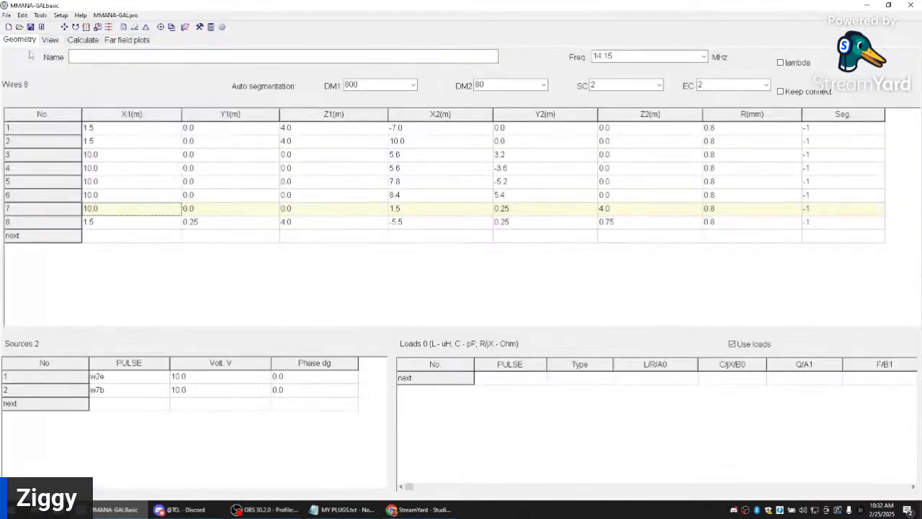
Step: Set the calculation frequency to 28.5 MHz and run the antenna calculation
{"action": "left_click", "coordinate": [83, 39]}
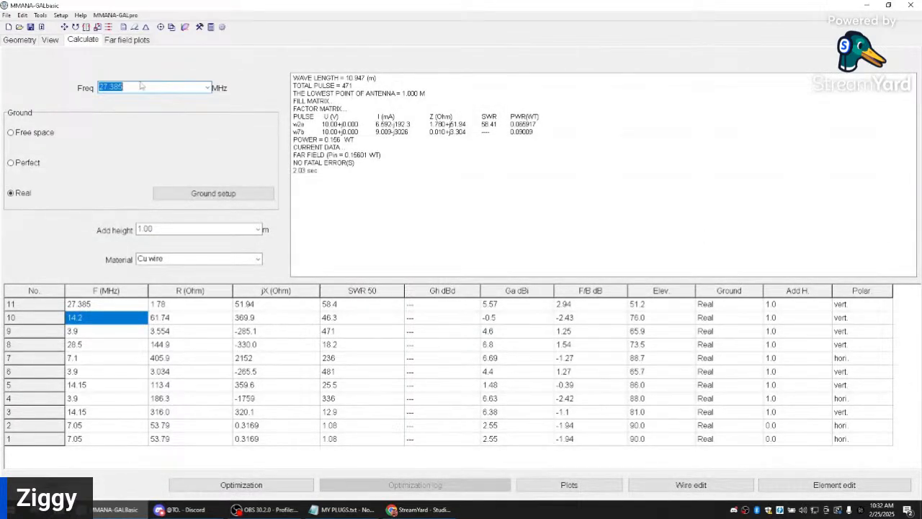
{"action": "type", "text": "28"}
{"action": "key", "text": "Return"}
{"action": "type", "text": "."}
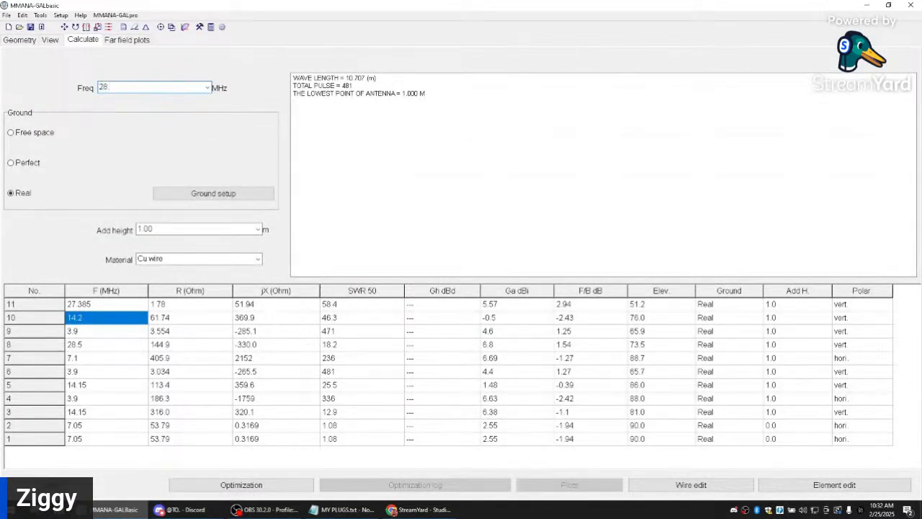
{"action": "type", "text": "5"}
{"action": "key", "text": "Return"}
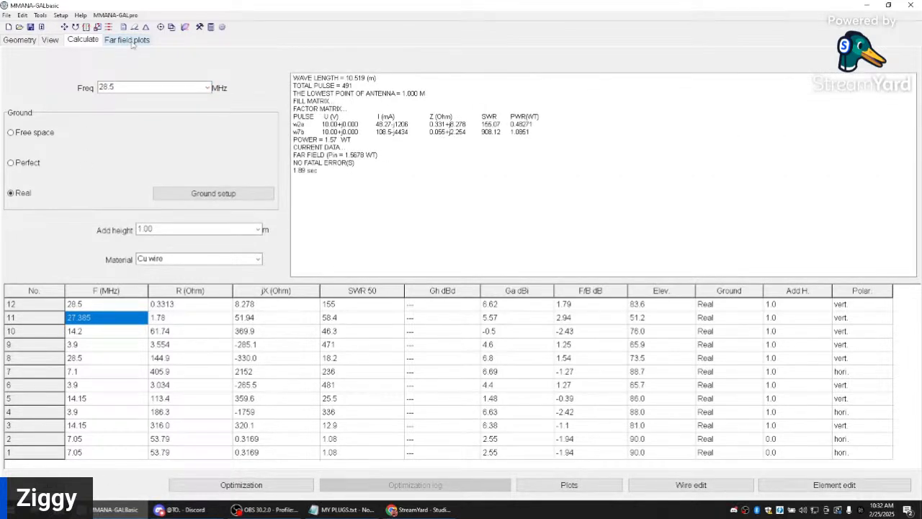
Step: Review the 28.5 MHz far-field plots, the currents along the wires and the SWR entry in the results list
{"action": "left_click", "coordinate": [132, 44]}
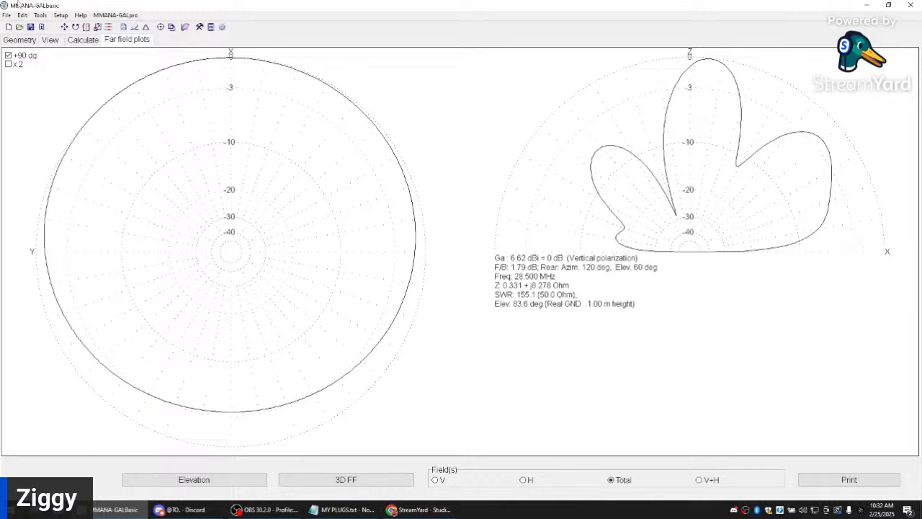
{"action": "left_click", "coordinate": [46, 42]}
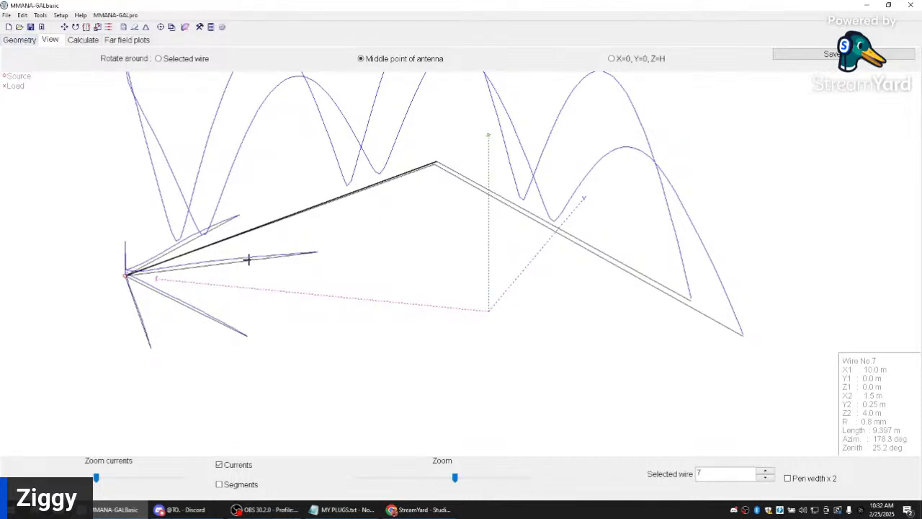
{"action": "left_click_drag", "start_coordinate": [328, 278], "coordinate": [344, 277]}
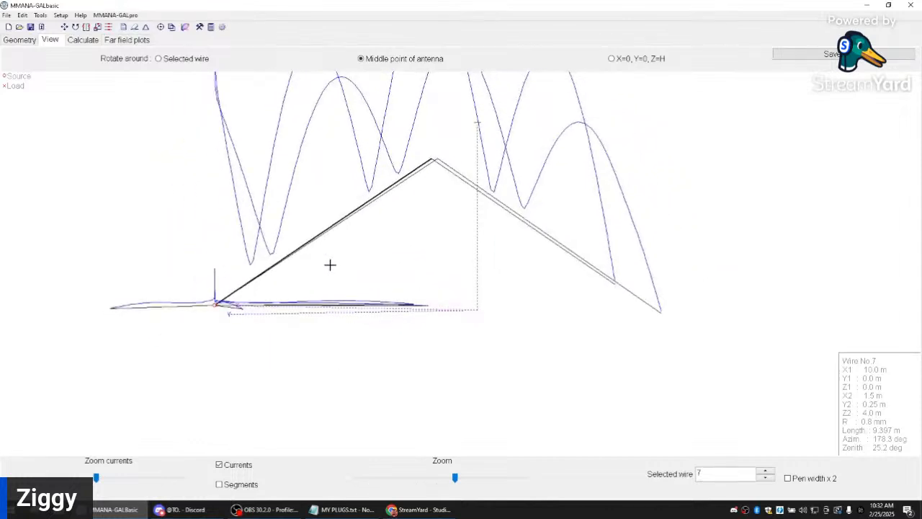
{"action": "left_click", "coordinate": [81, 41]}
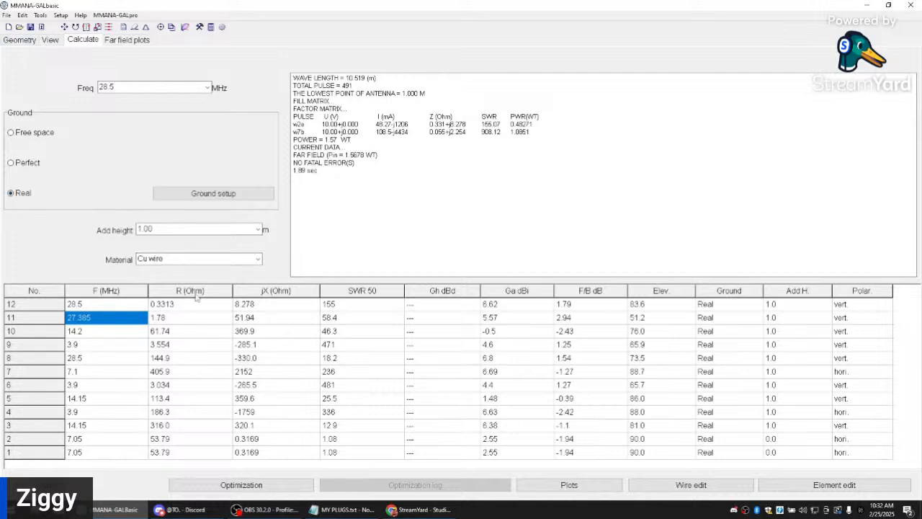
{"action": "left_click", "coordinate": [372, 304]}
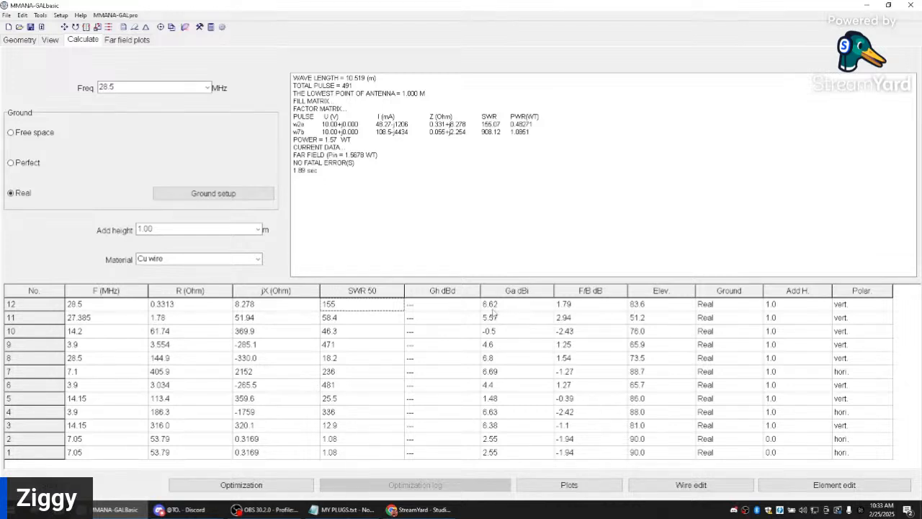
Step: Generate the 3D radiation pattern for 28.5 MHz, inspect its lobes and close it
{"action": "left_click", "coordinate": [127, 40]}
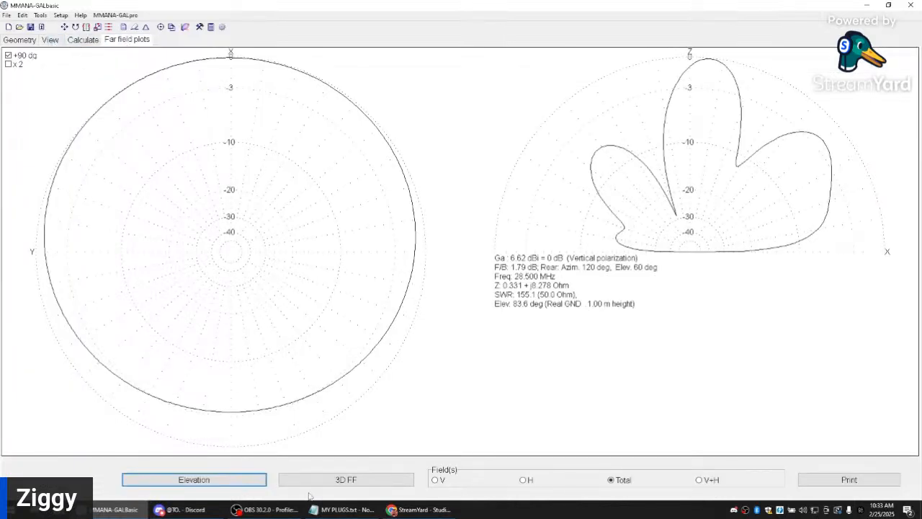
{"action": "left_click", "coordinate": [328, 480]}
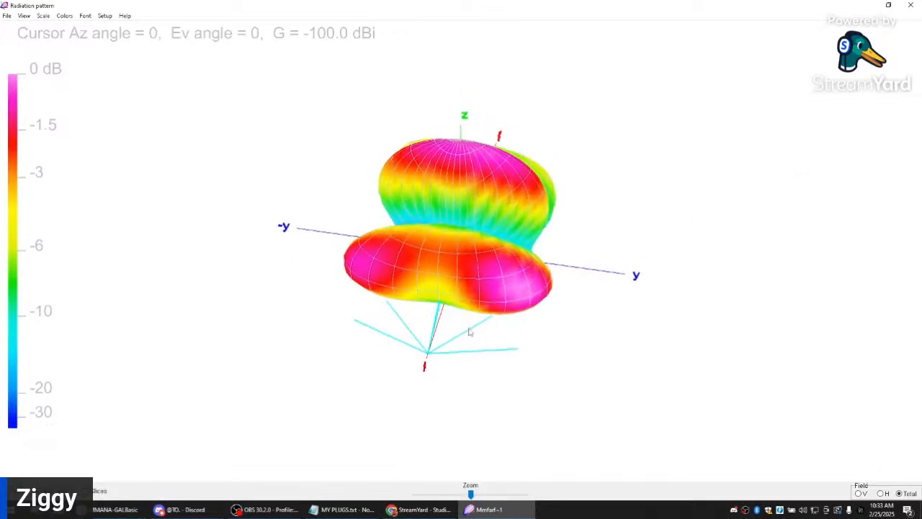
{"action": "mouse_move", "coordinate": [509, 321]}
{"action": "left_mouse_down"}
{"action": "mouse_move", "coordinate": [521, 317]}
{"action": "mouse_move", "coordinate": [457, 313]}
{"action": "mouse_move", "coordinate": [401, 327]}
{"action": "mouse_move", "coordinate": [397, 345]}
{"action": "mouse_move", "coordinate": [432, 350]}
{"action": "mouse_move", "coordinate": [509, 331]}
{"action": "left_mouse_up"}
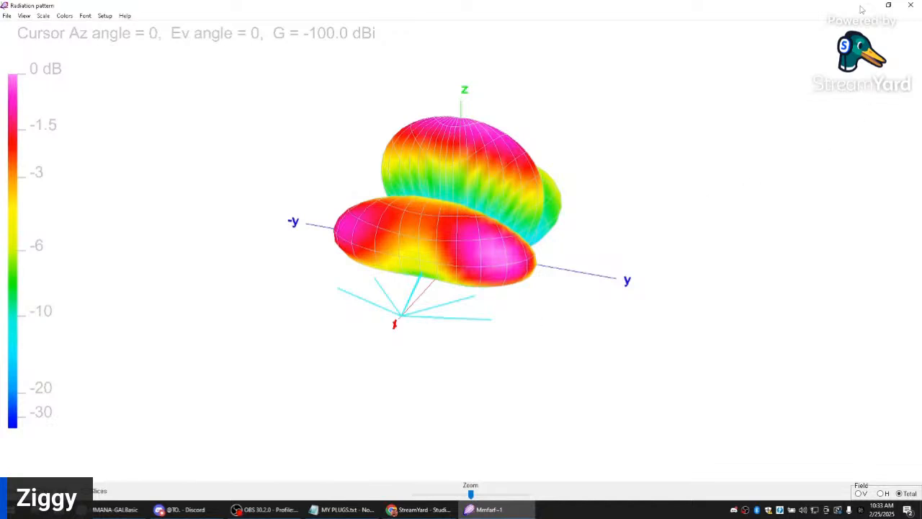
{"action": "left_click", "coordinate": [910, 7]}
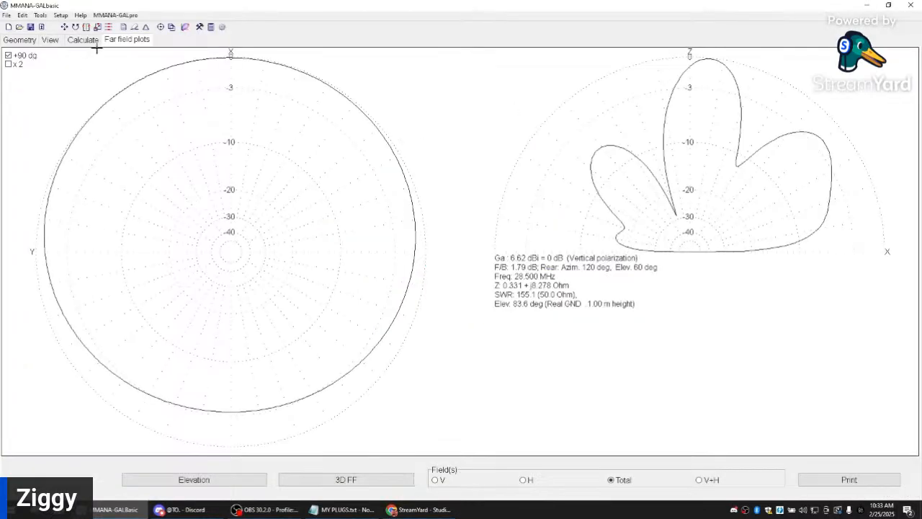
Step: Try to recall the earlier 7.1 MHz entry from the results list and rerun the calculation with it
{"action": "left_click", "coordinate": [84, 40]}
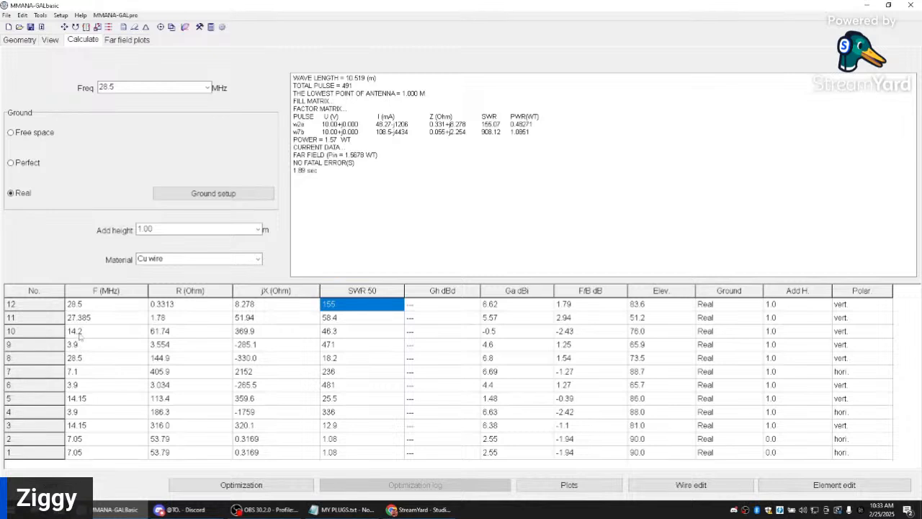
{"action": "left_click", "coordinate": [85, 372]}
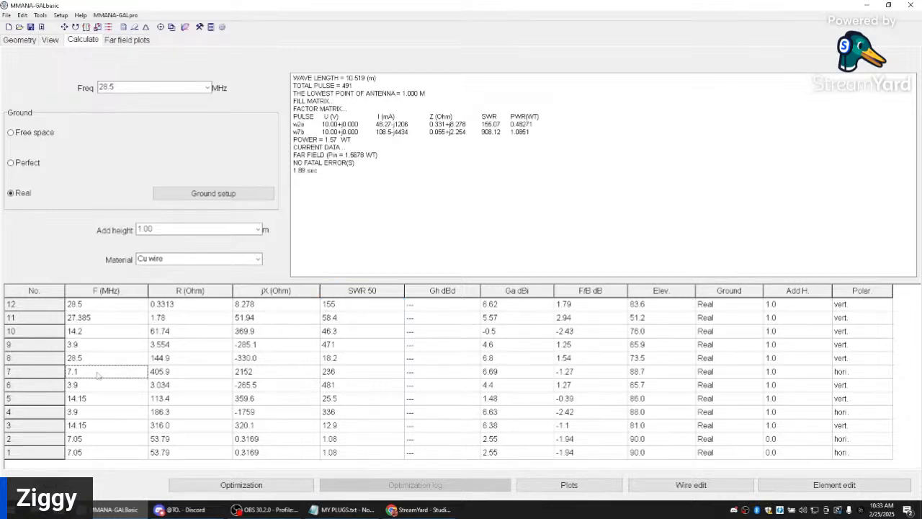
{"action": "double_click", "coordinate": [123, 376]}
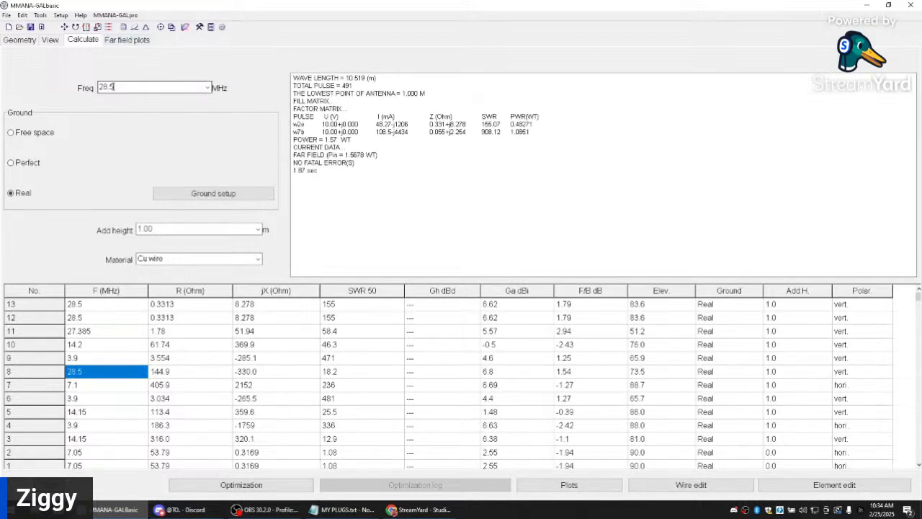
{"action": "left_click", "coordinate": [86, 388]}
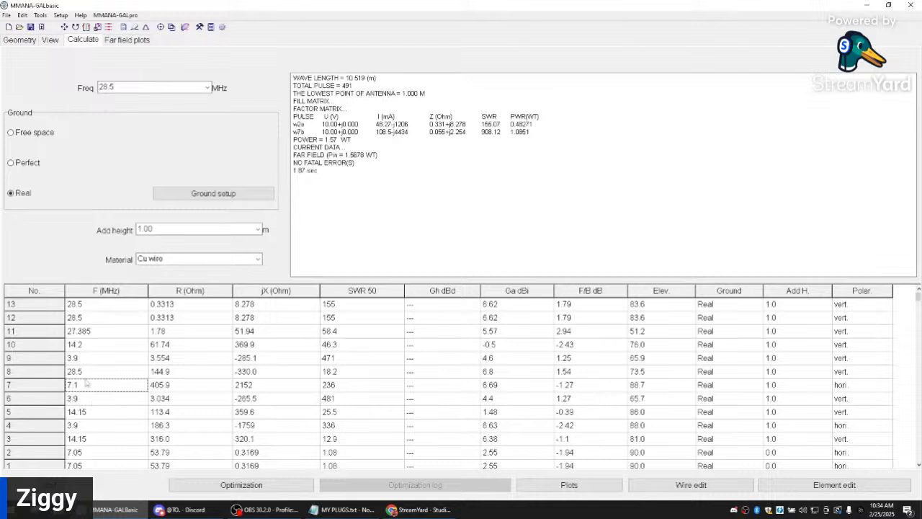
{"action": "left_click", "coordinate": [56, 485]}
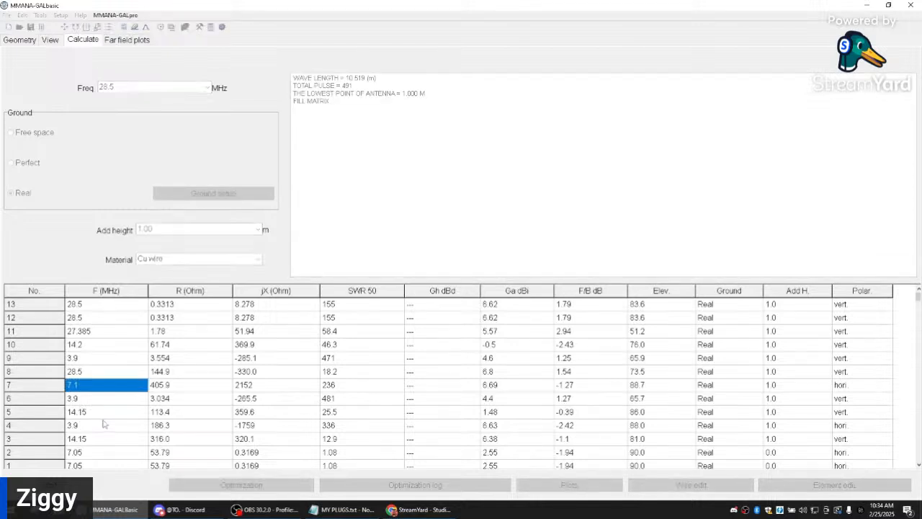
Step: Set the calculation frequency to 7.1 MHz and run the antenna calculation
{"action": "left_click_drag", "start_coordinate": [129, 88], "coordinate": [57, 96]}
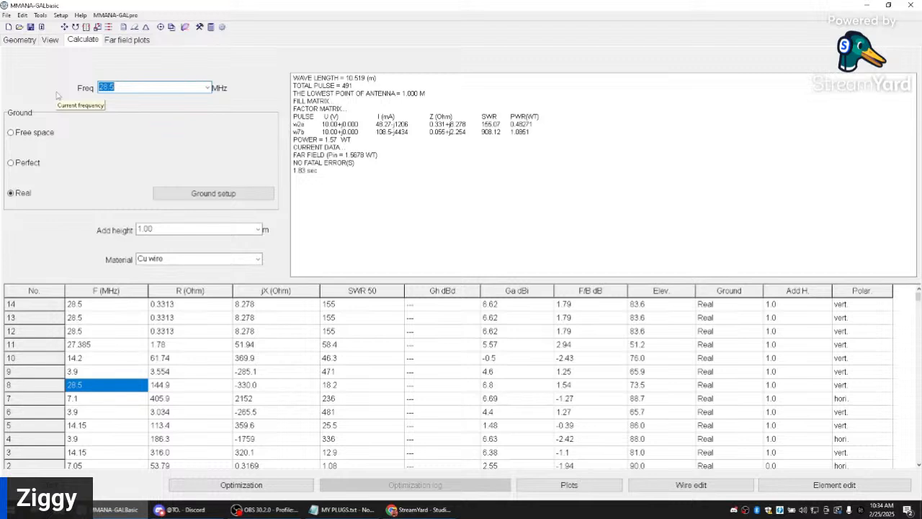
{"action": "type", "text": "71"}
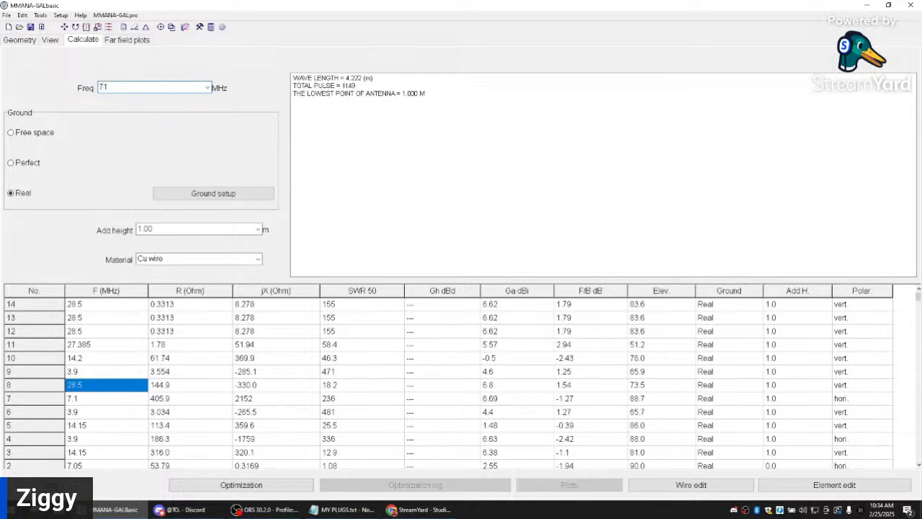
{"action": "key", "text": "BackSpace"}
{"action": "type", "text": ".1"}
{"action": "key", "text": "Return"}
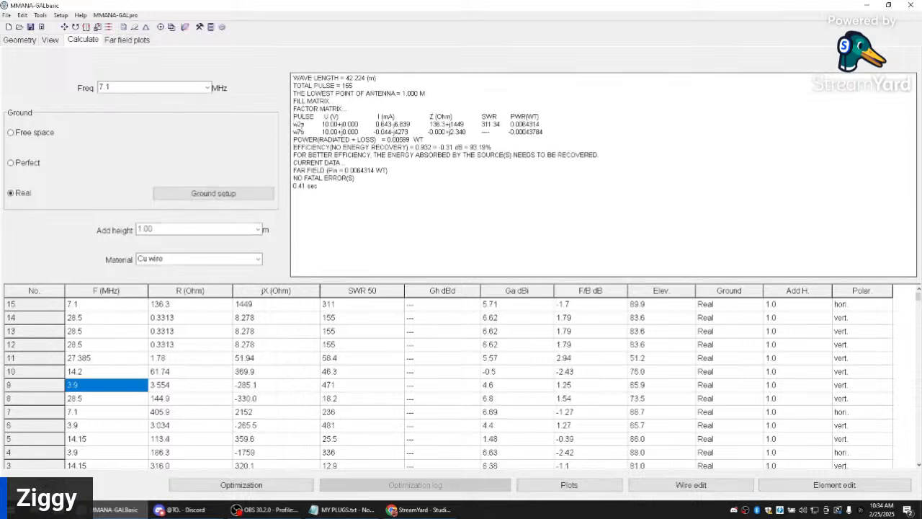
Step: Review the 7.1 MHz far-field plots and examine the current distribution along the antenna wires and radials from several angles
{"action": "left_click", "coordinate": [143, 42]}
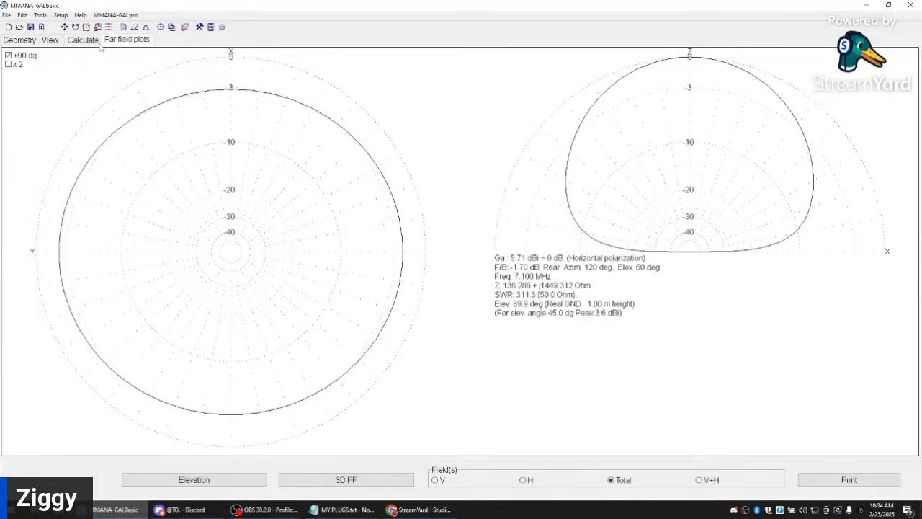
{"action": "left_click", "coordinate": [19, 40]}
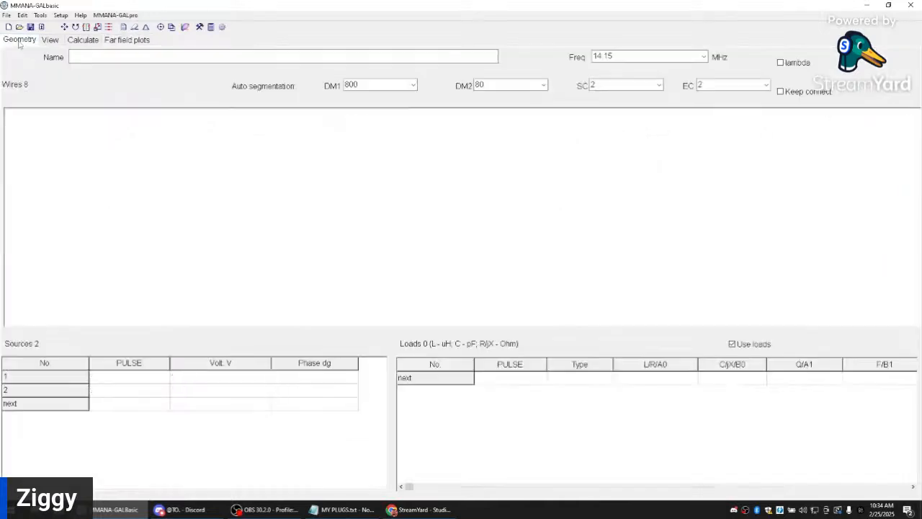
{"action": "left_click", "coordinate": [49, 40]}
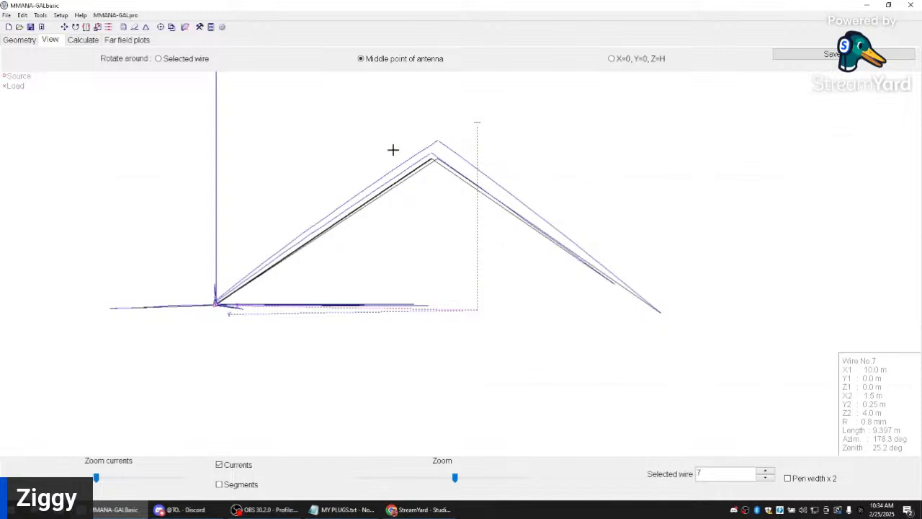
{"action": "mouse_move", "coordinate": [457, 302]}
{"action": "left_mouse_down"}
{"action": "mouse_move", "coordinate": [434, 293]}
{"action": "mouse_move", "coordinate": [444, 315]}
{"action": "mouse_move", "coordinate": [442, 305]}
{"action": "left_mouse_up"}
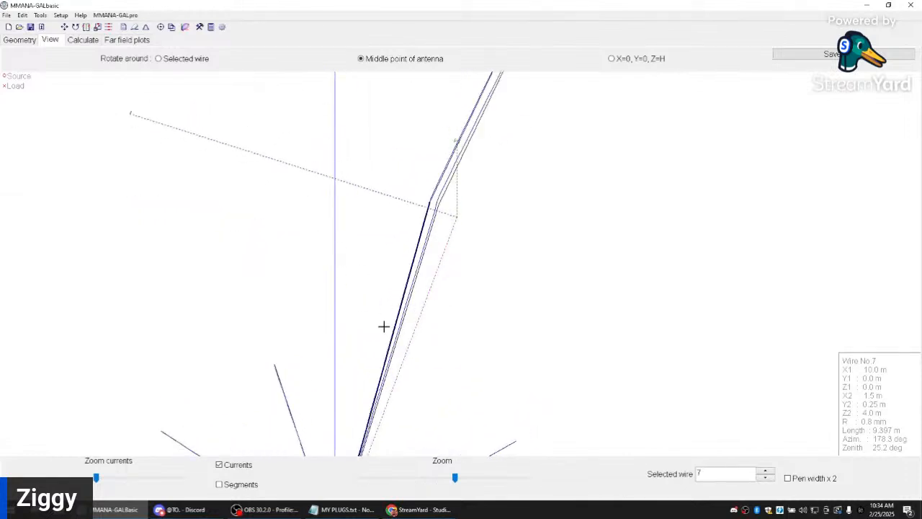
{"action": "left_click_drag", "start_coordinate": [383, 326], "coordinate": [369, 306]}
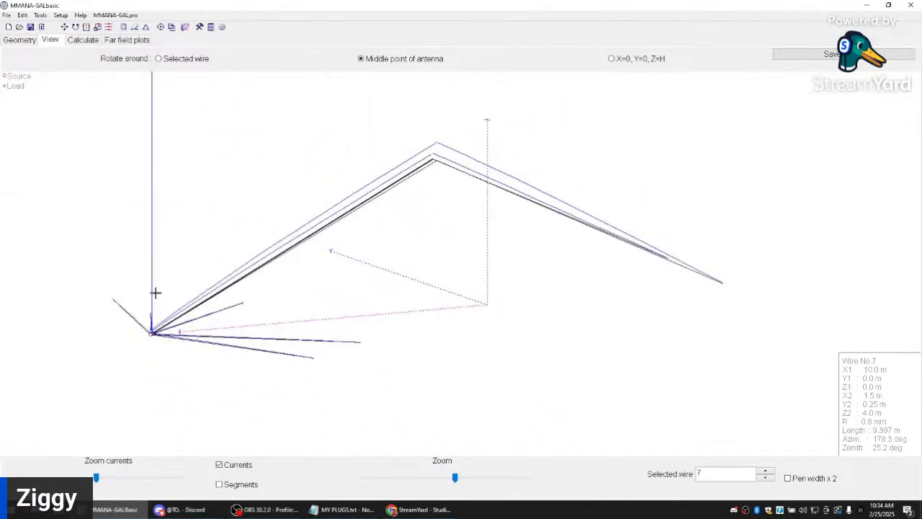
{"action": "left_click_drag", "start_coordinate": [193, 265], "coordinate": [217, 276]}
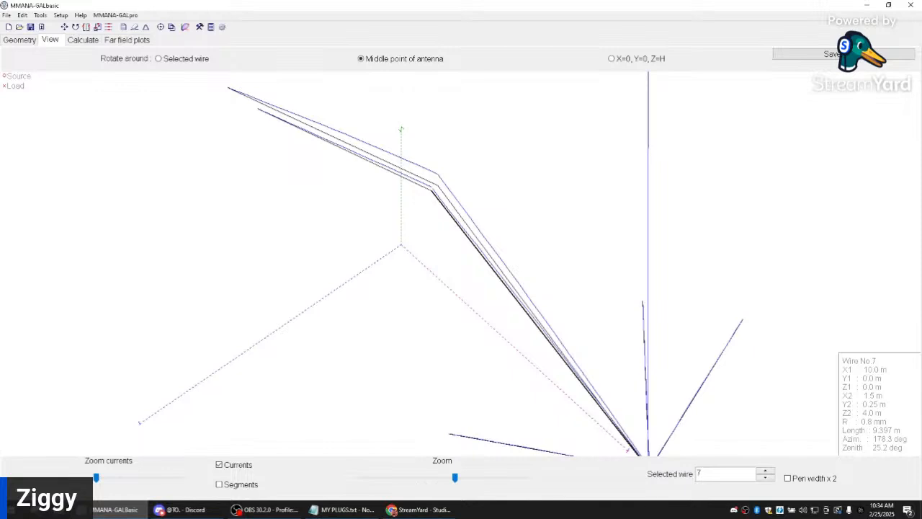
{"action": "key", "text": "alt+Tab"}
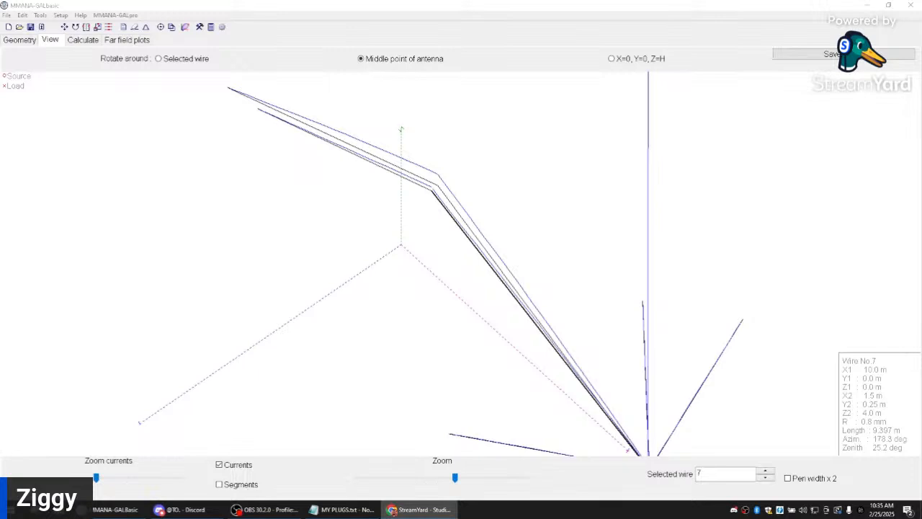
{"action": "left_click_drag", "start_coordinate": [780, 337], "coordinate": [777, 331]}
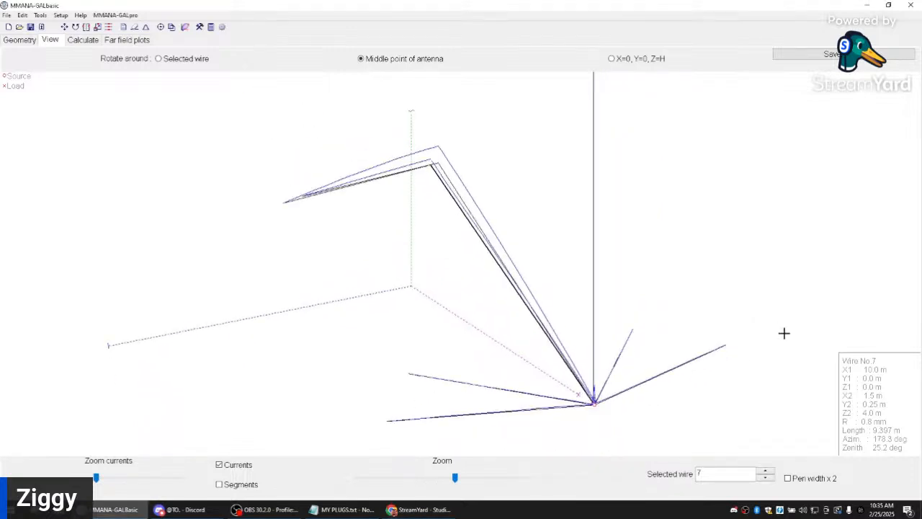
{"action": "left_click", "coordinate": [419, 509]}
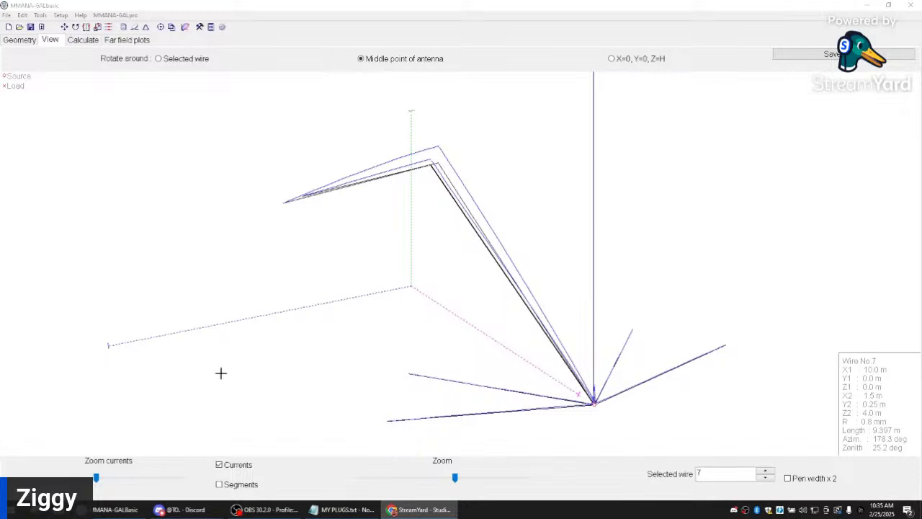
Step: In the graphical wire editor's XY projection, draw a ground radial about 6.6 m long from the feed point along positive Y
{"action": "left_click", "coordinate": [21, 40]}
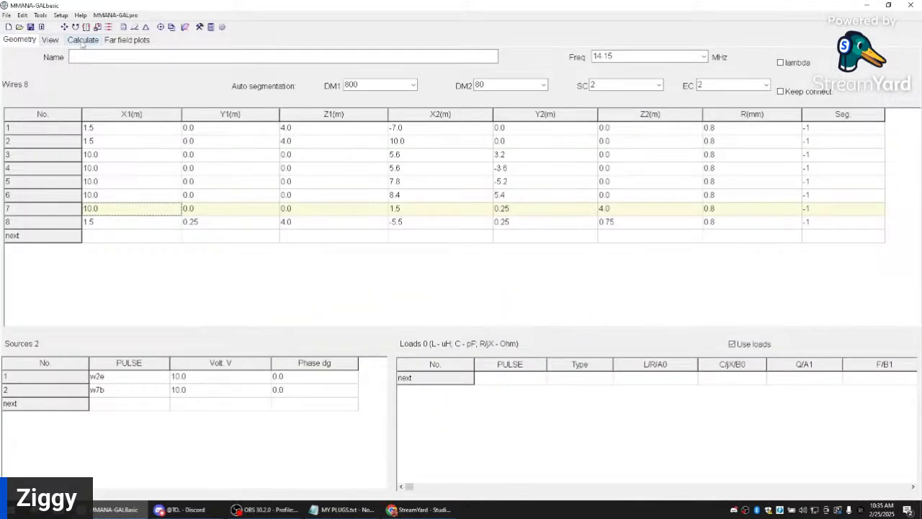
{"action": "left_click", "coordinate": [134, 27]}
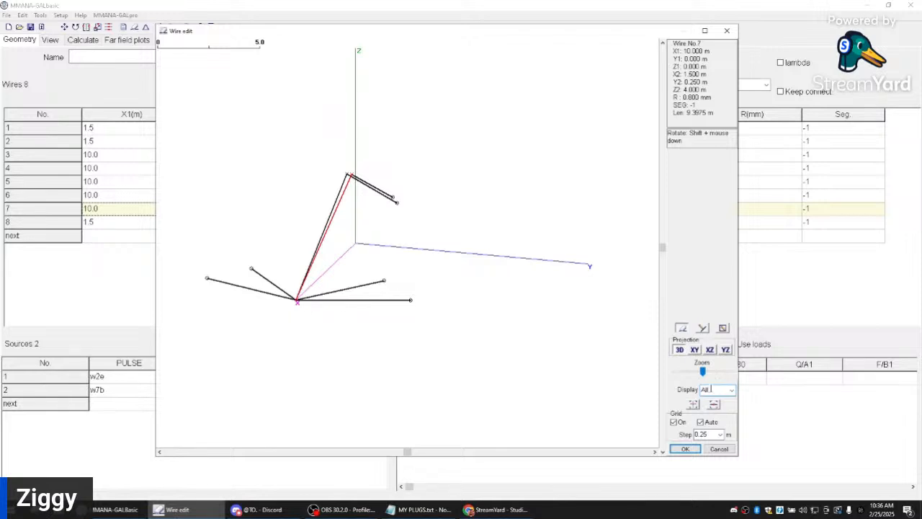
{"action": "left_click", "coordinate": [726, 350]}
{"action": "left_click", "coordinate": [710, 350]}
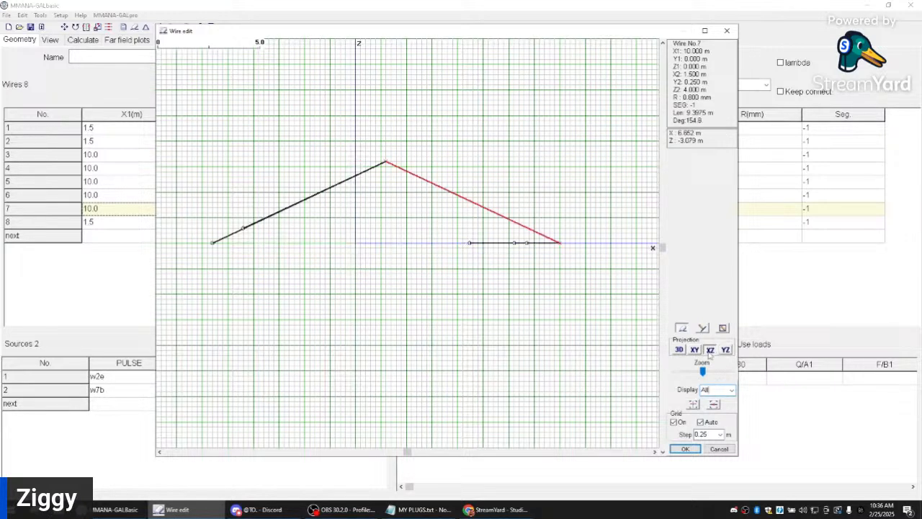
{"action": "left_click", "coordinate": [695, 352]}
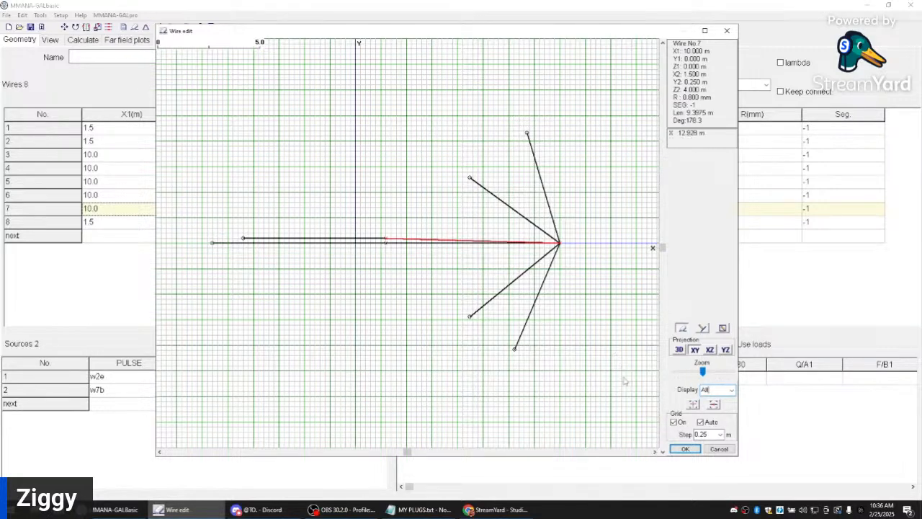
{"action": "left_click_drag", "start_coordinate": [702, 372], "coordinate": [708, 374]}
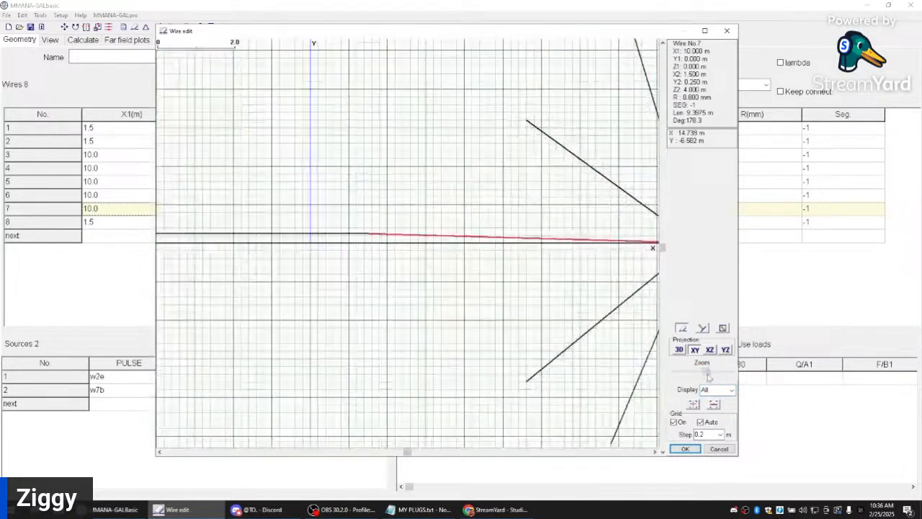
{"action": "left_click", "coordinate": [637, 453]}
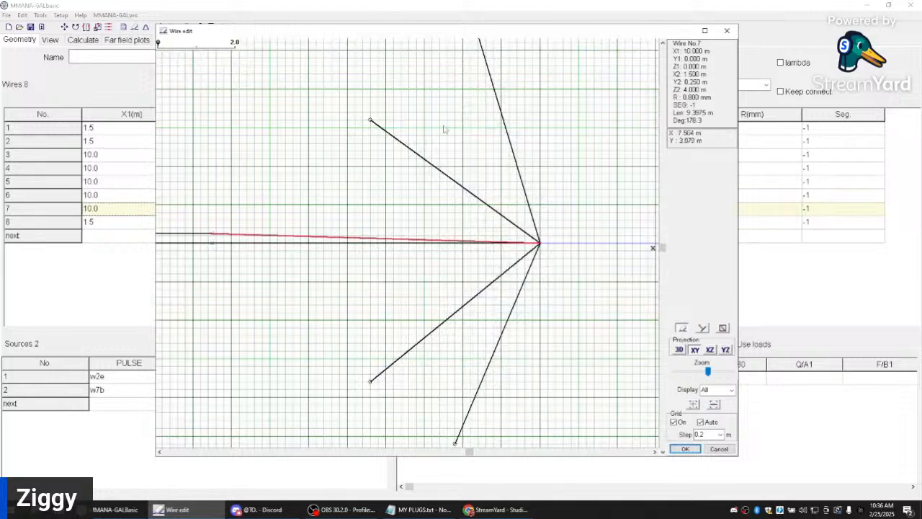
{"action": "left_click", "coordinate": [378, 127]}
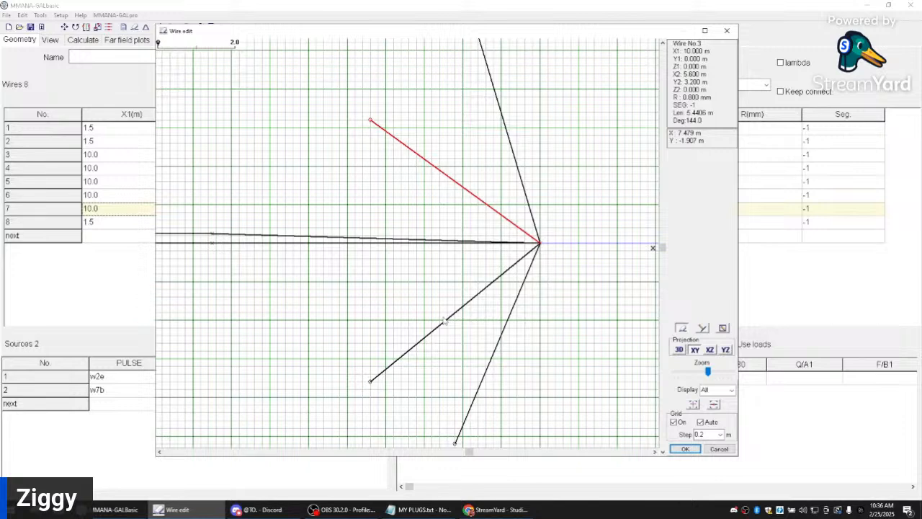
{"action": "left_click", "coordinate": [703, 328]}
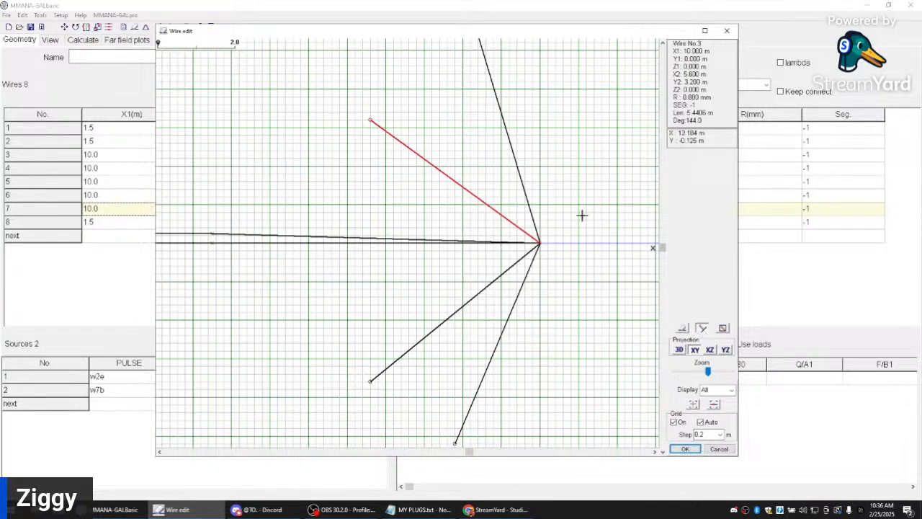
{"action": "scroll", "coordinate": [663, 250], "scroll_direction": "up", "scroll_amount": 3}
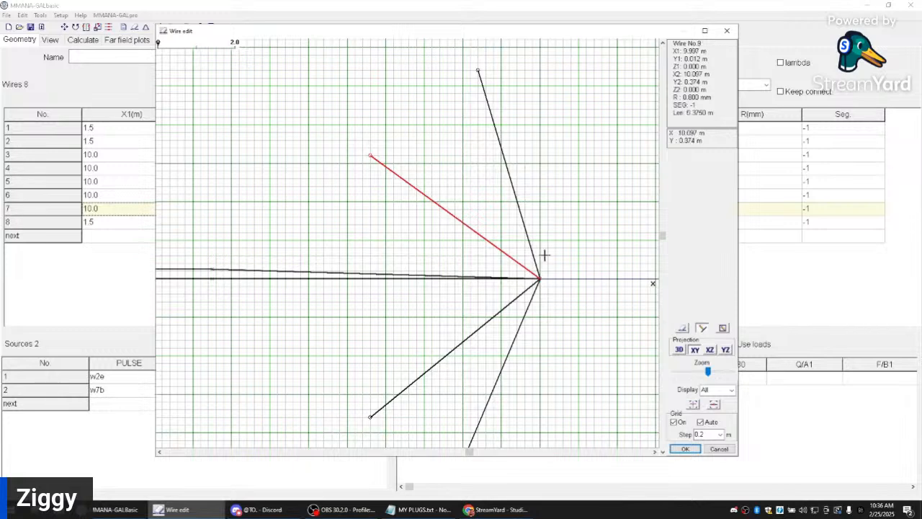
{"action": "mouse_move", "coordinate": [540, 276]}
{"action": "left_mouse_down"}
{"action": "mouse_move", "coordinate": [541, 22]}
{"action": "mouse_move", "coordinate": [539, 63]}
{"action": "mouse_move", "coordinate": [540, 55]}
{"action": "left_mouse_up"}
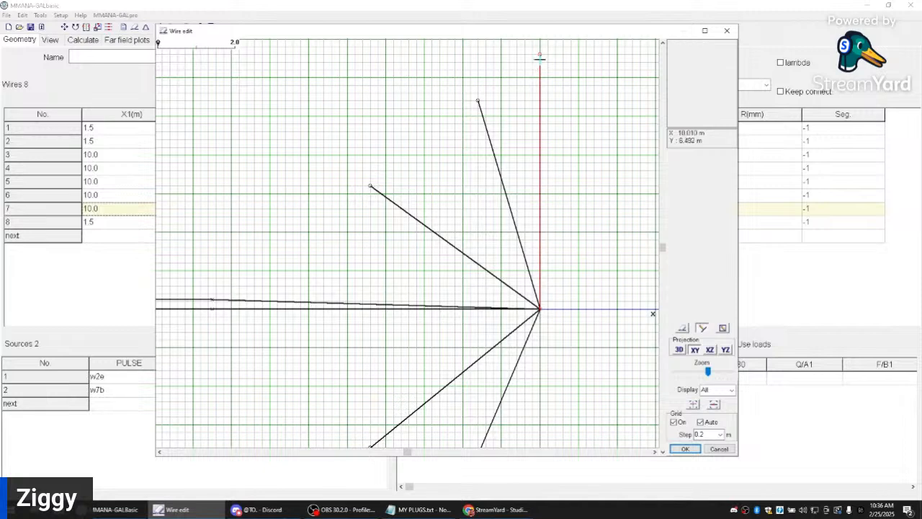
Step: Shorten the new radial to end at X 10.0 m, Y 6.4 m, deleting the stray short wire drawn at its tip
{"action": "left_click_drag", "start_coordinate": [539, 58], "coordinate": [542, 73]}
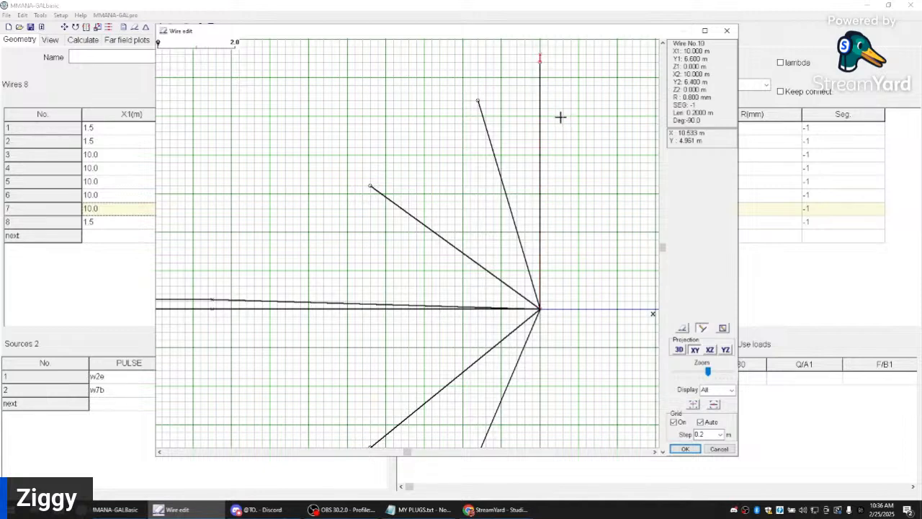
{"action": "key", "text": "Delete"}
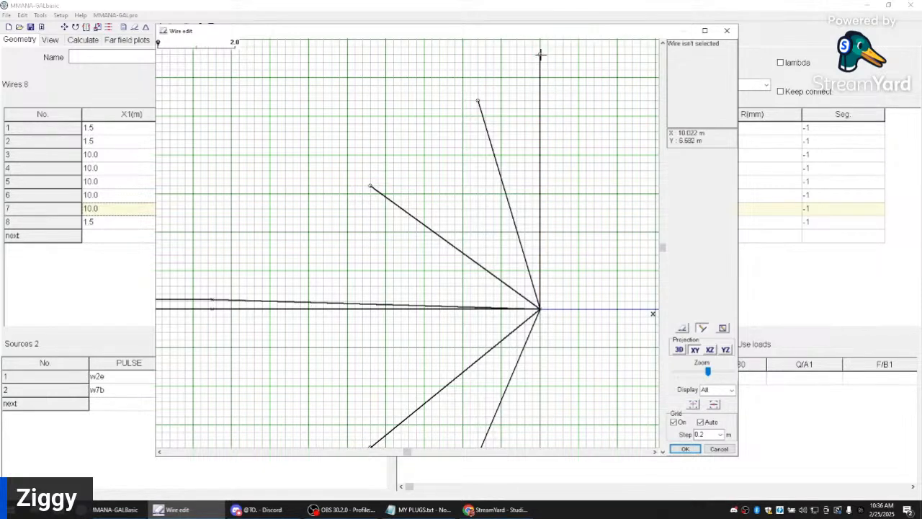
{"action": "left_click", "coordinate": [678, 350]}
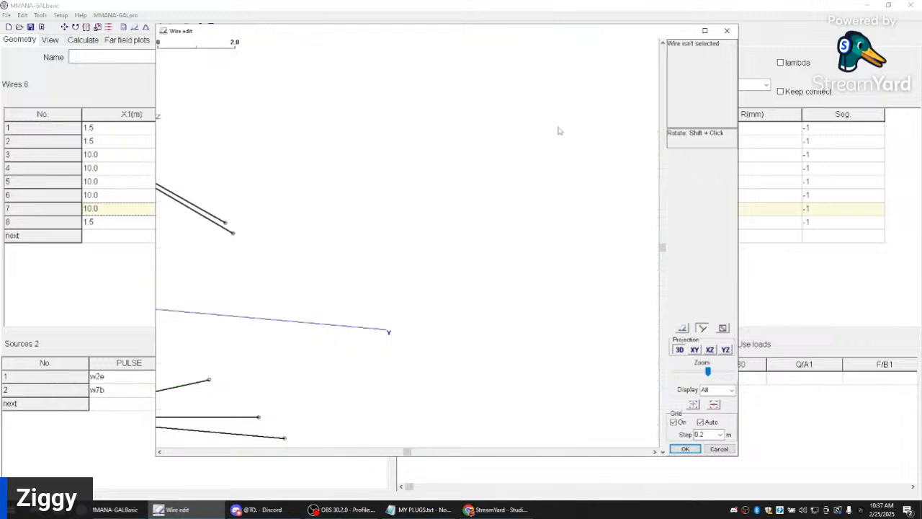
{"action": "left_click", "coordinate": [726, 349]}
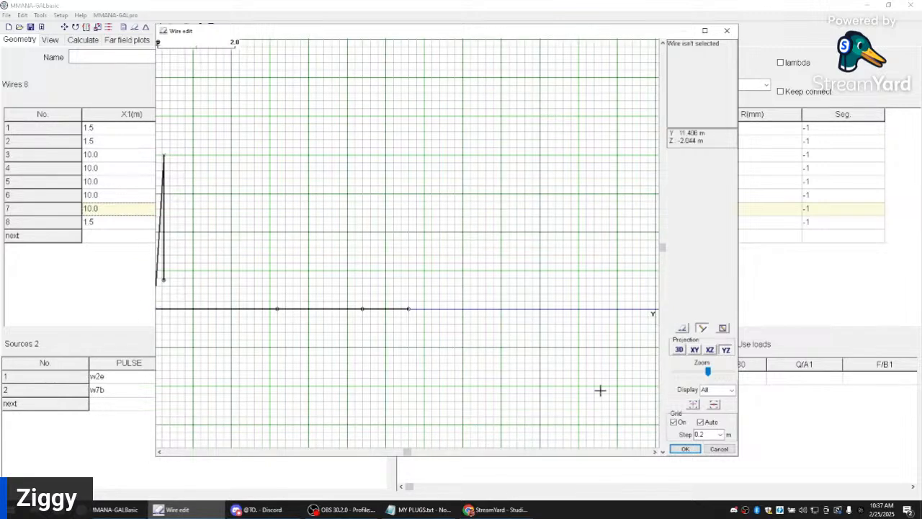
{"action": "left_click", "coordinate": [710, 349]}
{"action": "left_click", "coordinate": [695, 351]}
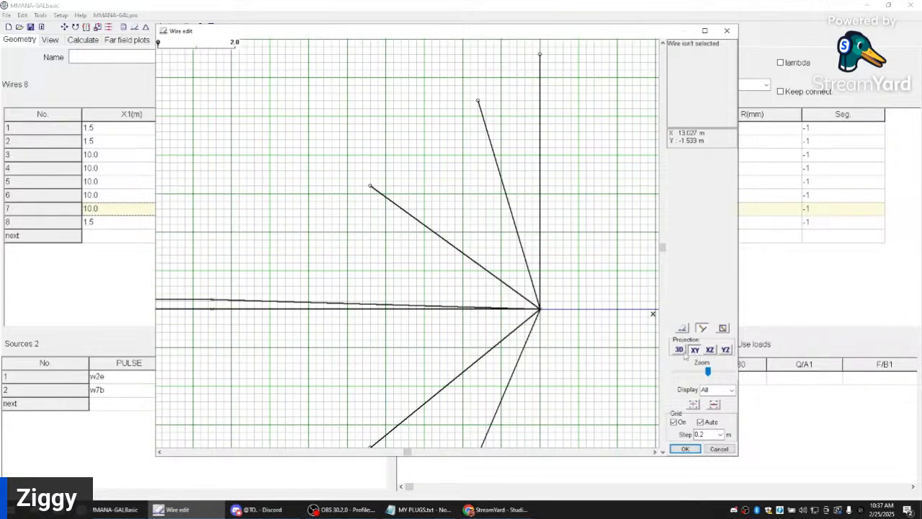
{"action": "left_click", "coordinate": [681, 328]}
{"action": "left_click_drag", "start_coordinate": [542, 61], "coordinate": [541, 63]}
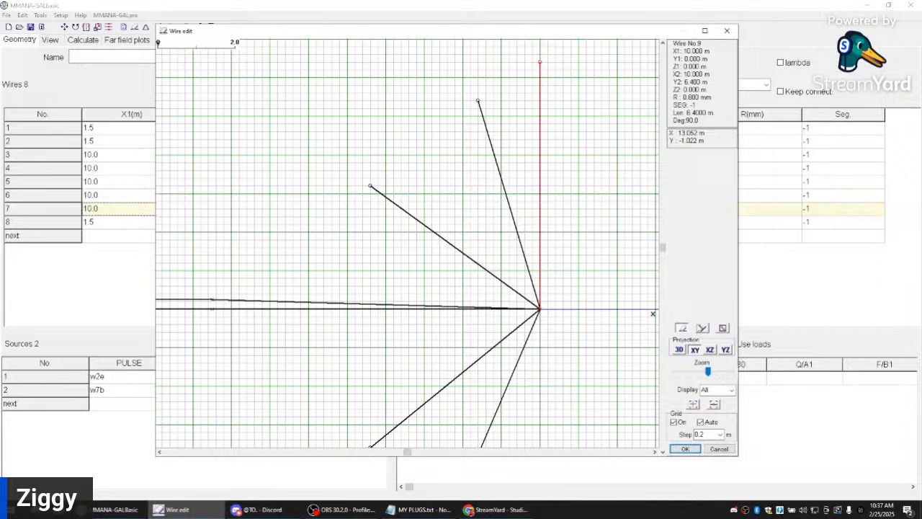
Step: Draw three more radials from the feed point to X/Y 6.2/5.2, 10.0/-6.4 and 6.0/-5.2 m, and apply the wire edits
{"action": "left_click", "coordinate": [701, 328]}
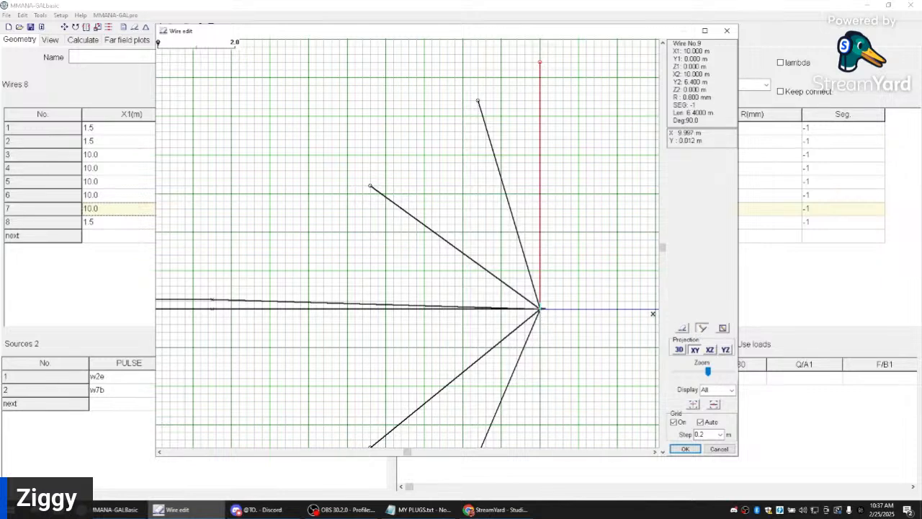
{"action": "left_click_drag", "start_coordinate": [540, 309], "coordinate": [392, 108]}
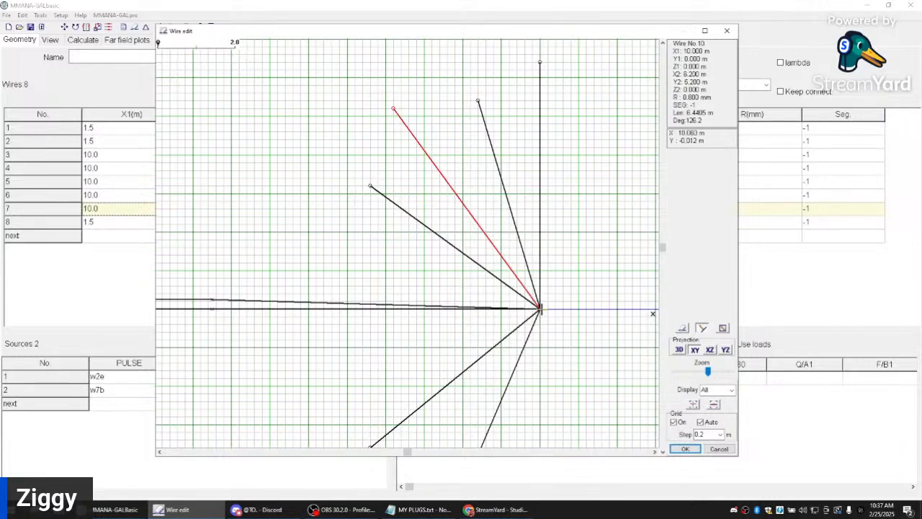
{"action": "mouse_move", "coordinate": [540, 309]}
{"action": "left_mouse_down"}
{"action": "mouse_move", "coordinate": [543, 479]}
{"action": "mouse_move", "coordinate": [538, 410]}
{"action": "mouse_move", "coordinate": [539, 431]}
{"action": "left_mouse_up"}
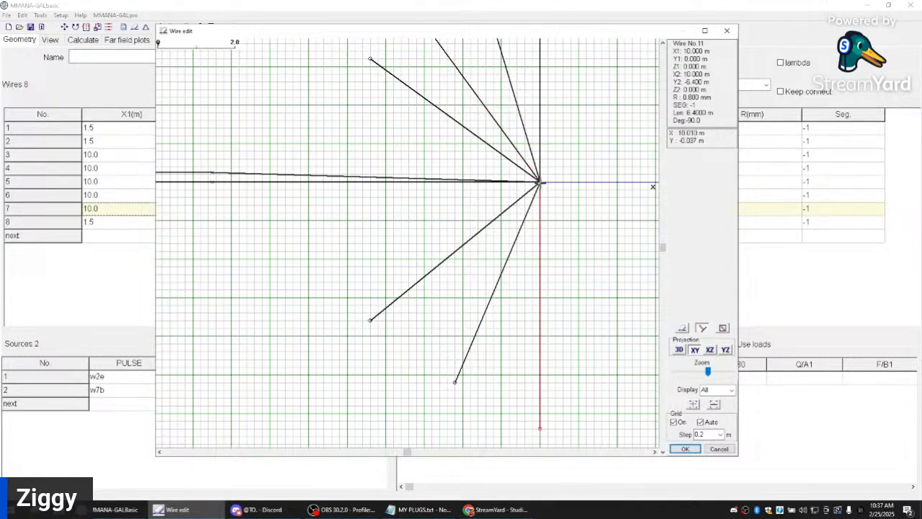
{"action": "mouse_move", "coordinate": [539, 182]}
{"action": "left_mouse_down"}
{"action": "mouse_move", "coordinate": [418, 346]}
{"action": "mouse_move", "coordinate": [376, 379]}
{"action": "mouse_move", "coordinate": [387, 380]}
{"action": "left_mouse_up"}
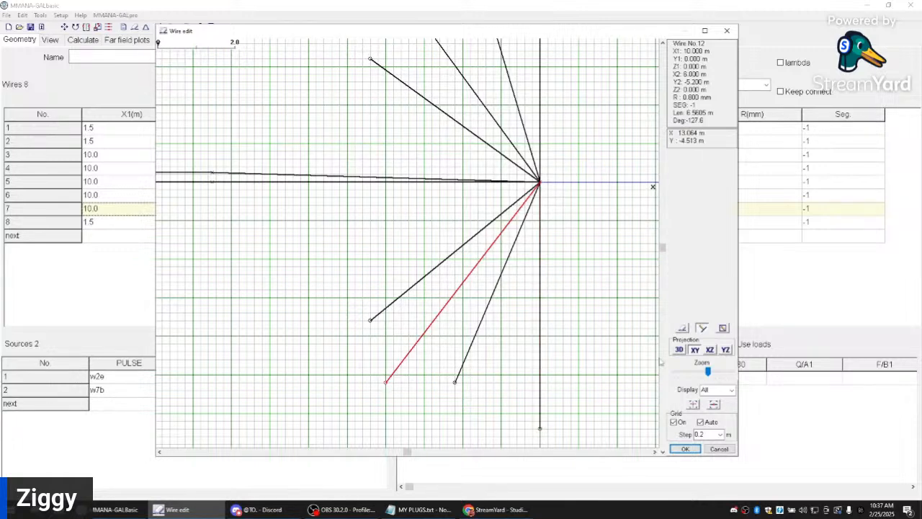
{"action": "left_click", "coordinate": [680, 350]}
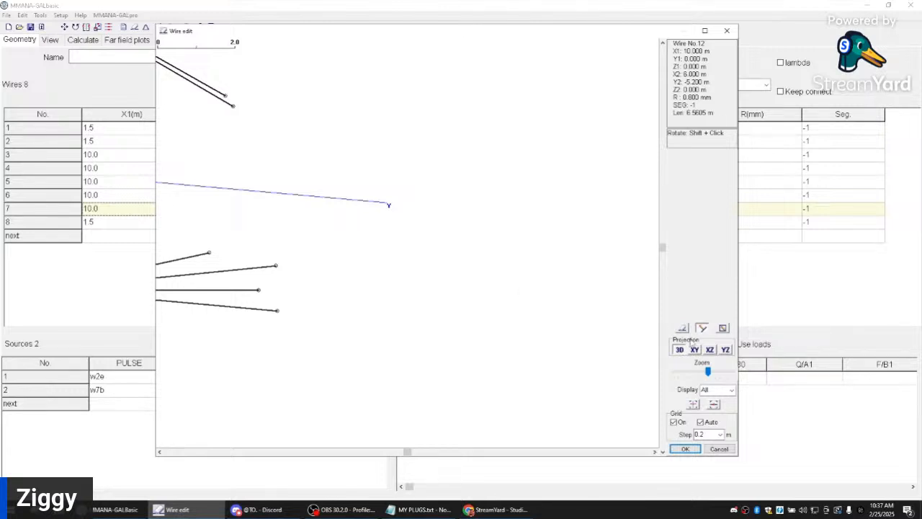
{"action": "left_click_drag", "start_coordinate": [707, 371], "coordinate": [704, 371]}
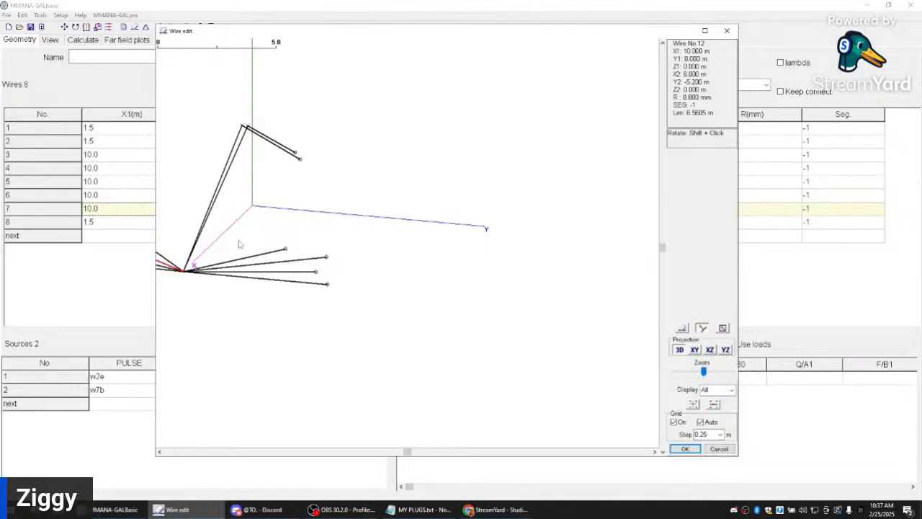
{"action": "left_click", "coordinate": [683, 449]}
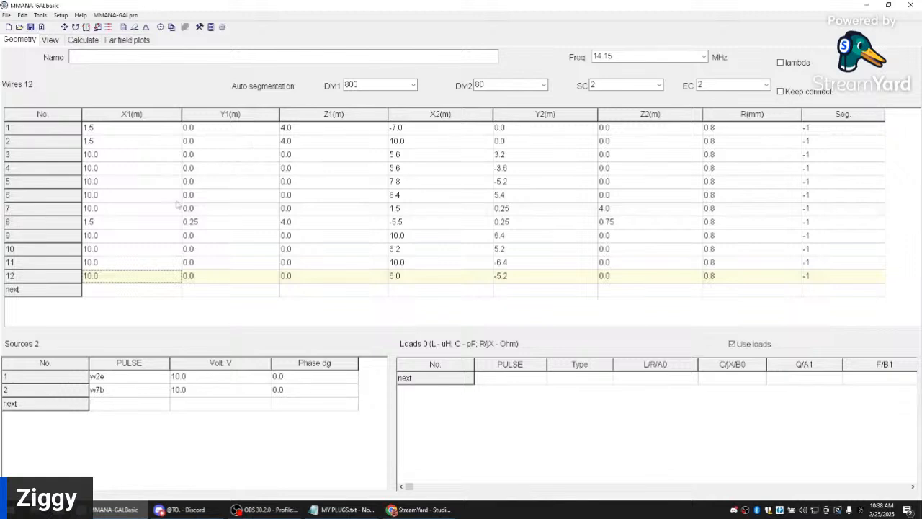
Step: View the antenna with its added radials and run the calculation again at 7.1 MHz
{"action": "left_click", "coordinate": [50, 40]}
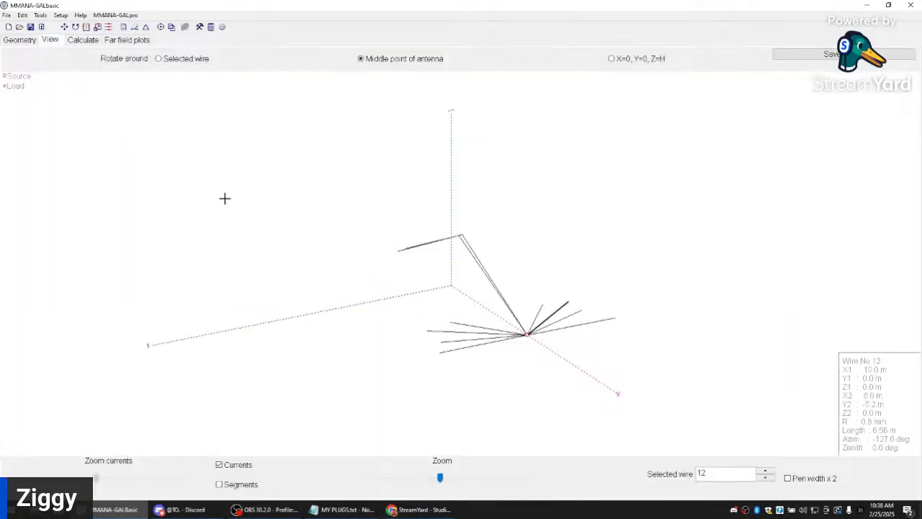
{"action": "left_click", "coordinate": [83, 39]}
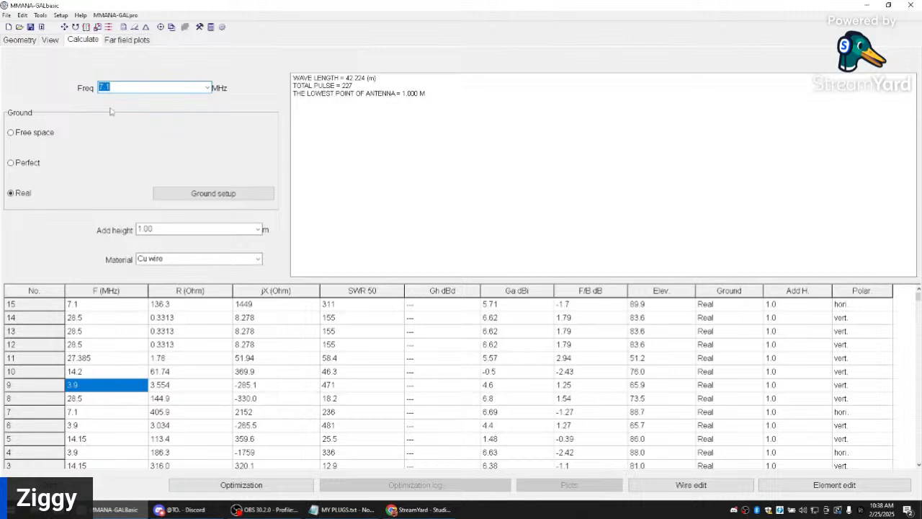
{"action": "key", "text": "Return"}
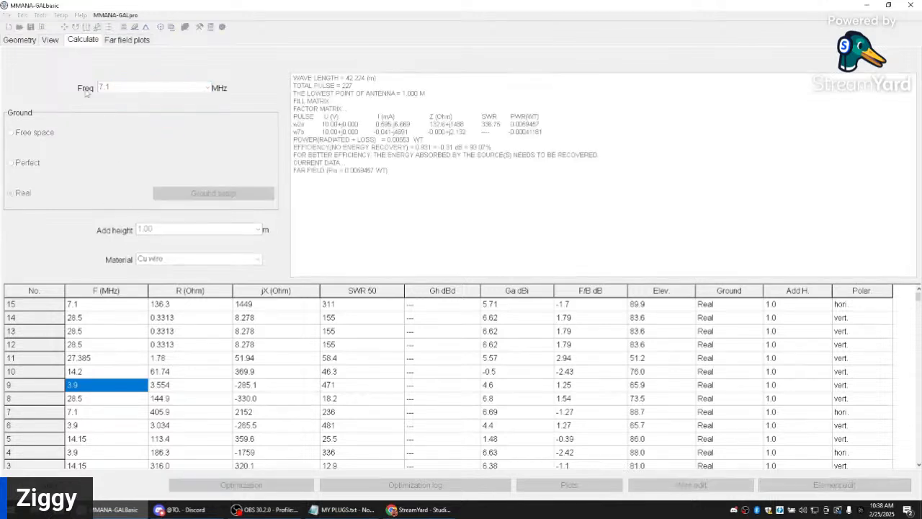
Step: Review the 7.1 MHz far-field patterns and the current distribution on the antenna with its added radials
{"action": "left_click", "coordinate": [127, 40]}
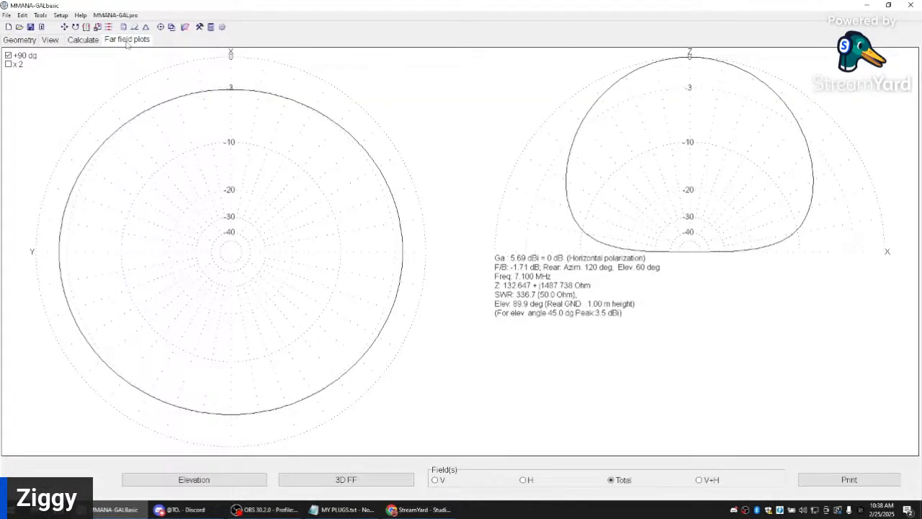
{"action": "left_click", "coordinate": [60, 43]}
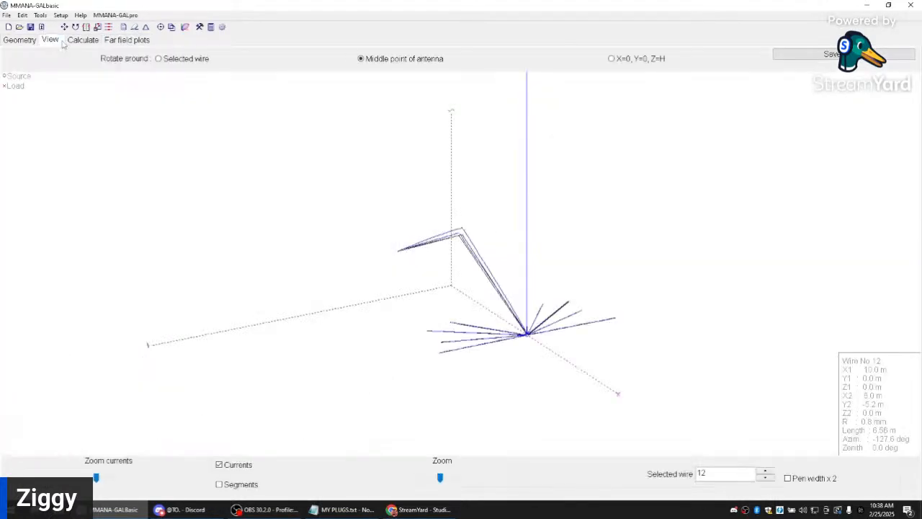
{"action": "left_click", "coordinate": [119, 42]}
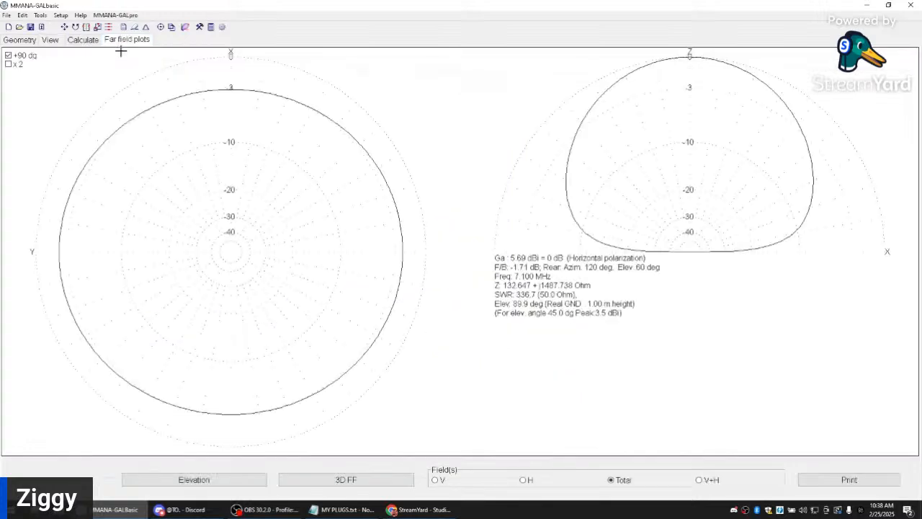
Step: Set the calculation frequency to 3.9 MHz and run the calculation over real ground
{"action": "left_click", "coordinate": [83, 41]}
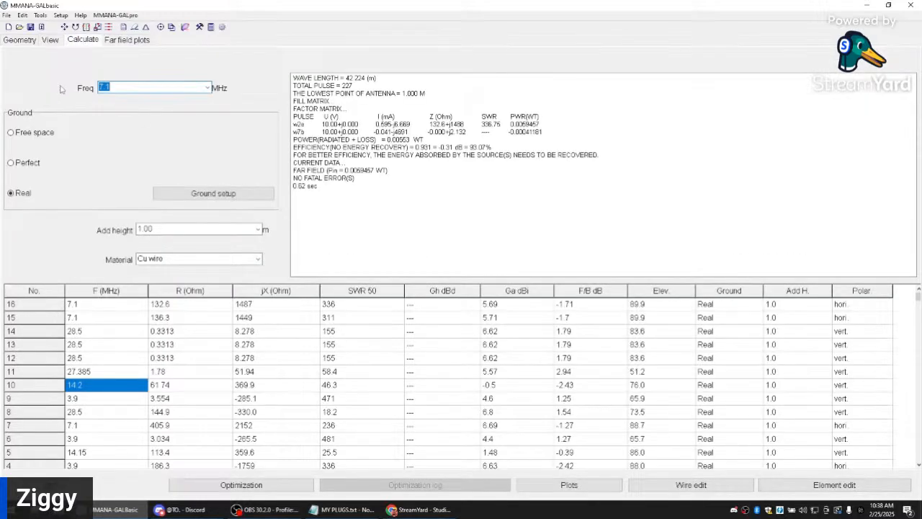
{"action": "type", "text": "3.9"}
{"action": "key", "text": "Return"}
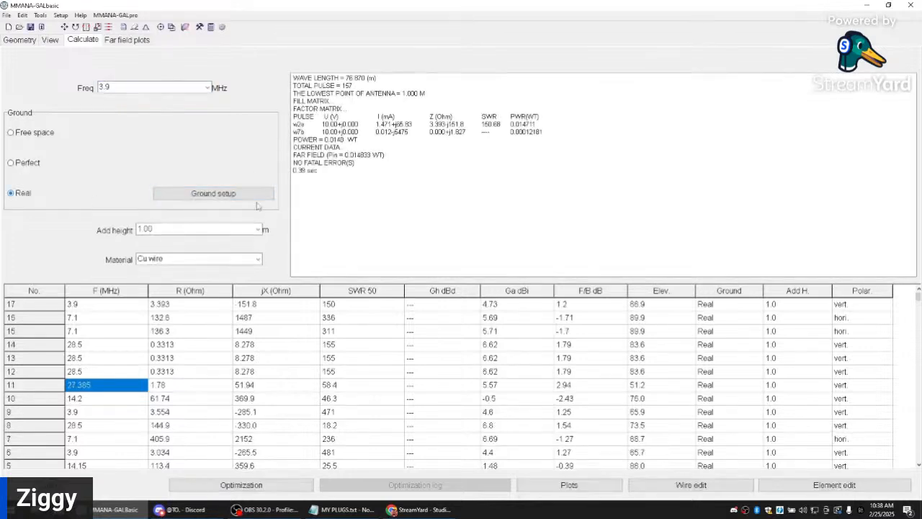
Step: Examine the 3.9 MHz far-field plots and the 3D radiation pattern from another side, closing the 3D pattern window when done
{"action": "left_click", "coordinate": [125, 40]}
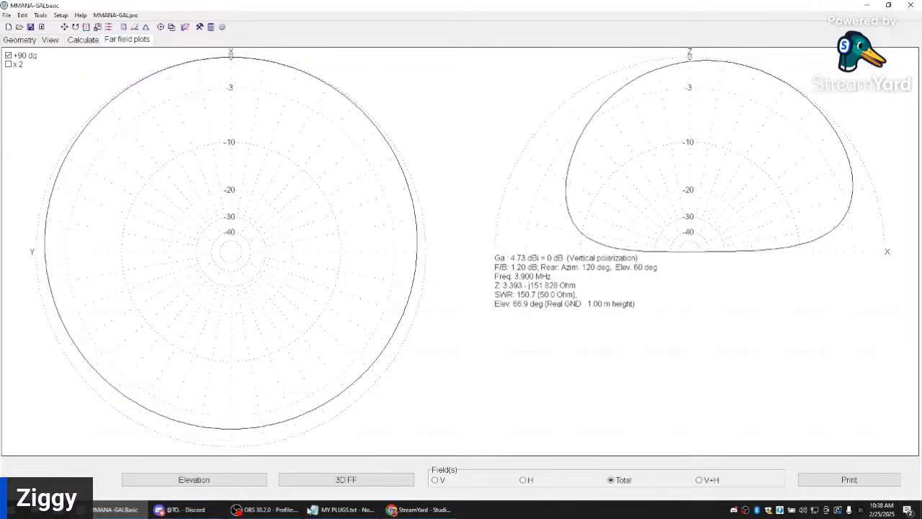
{"action": "left_click", "coordinate": [346, 479]}
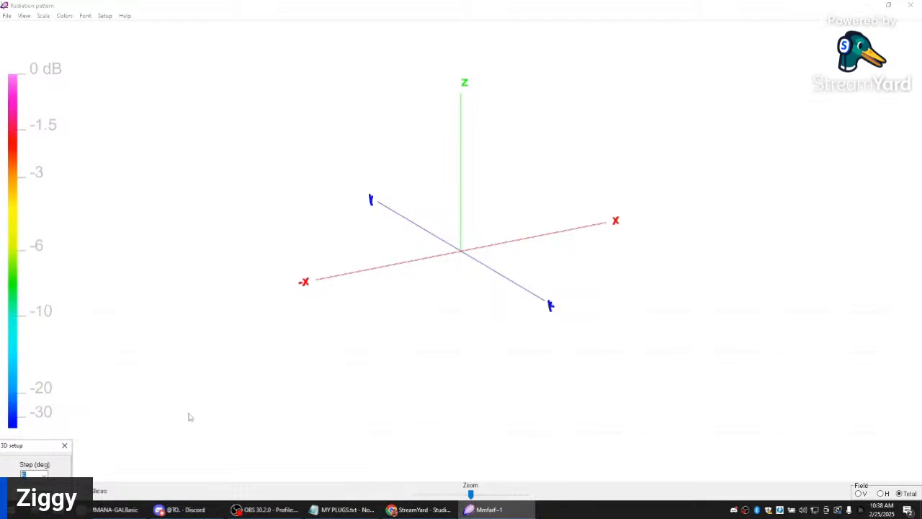
{"action": "left_click_drag", "start_coordinate": [633, 221], "coordinate": [289, 311]}
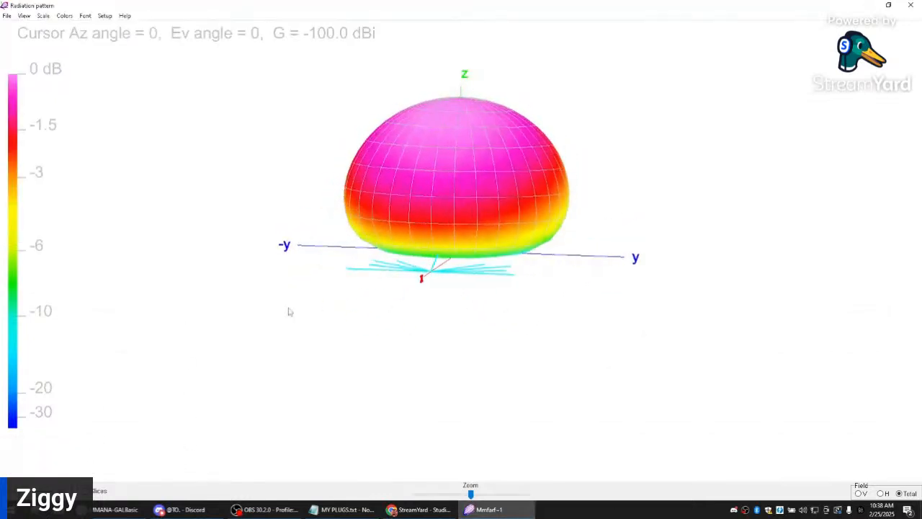
{"action": "left_click", "coordinate": [910, 5]}
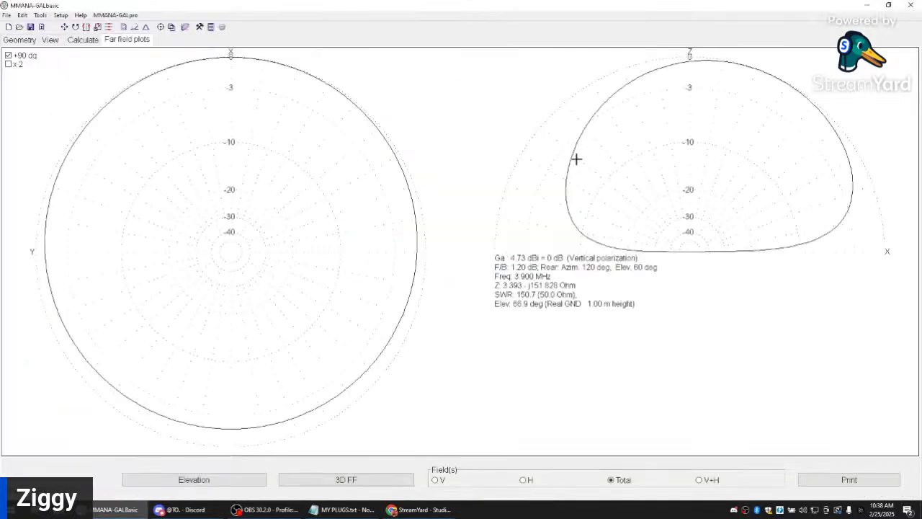
Step: Check the wire table and examine the 3.9 MHz currents on the antenna from another angle
{"action": "left_click", "coordinate": [19, 39]}
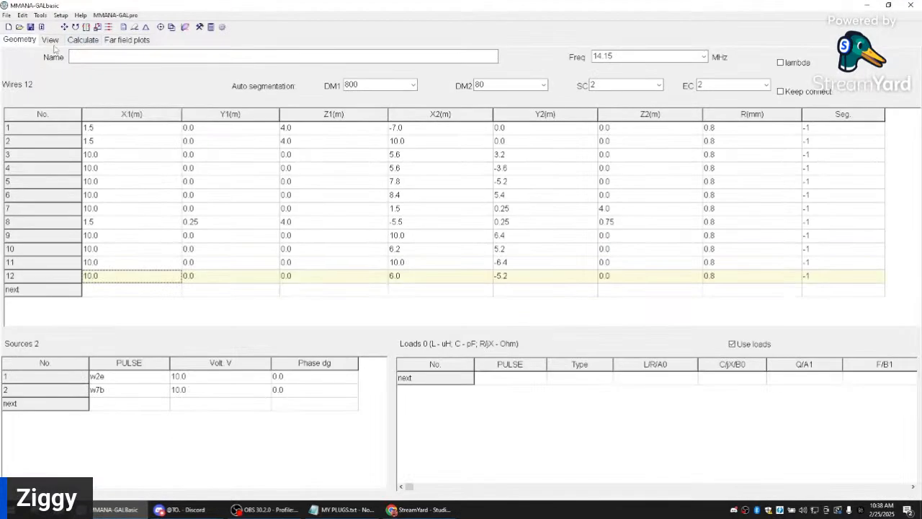
{"action": "left_click", "coordinate": [51, 40]}
{"action": "left_click_drag", "start_coordinate": [430, 296], "coordinate": [329, 296]}
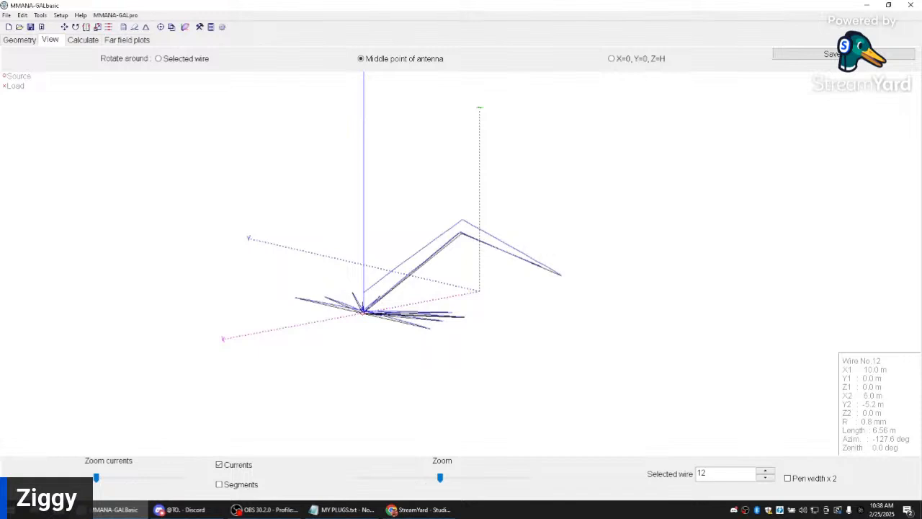
{"action": "left_click", "coordinate": [393, 511]}
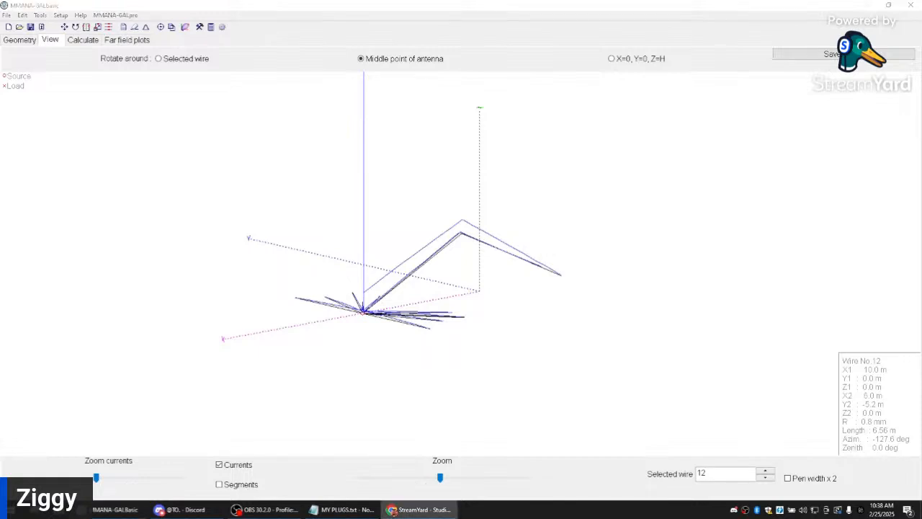
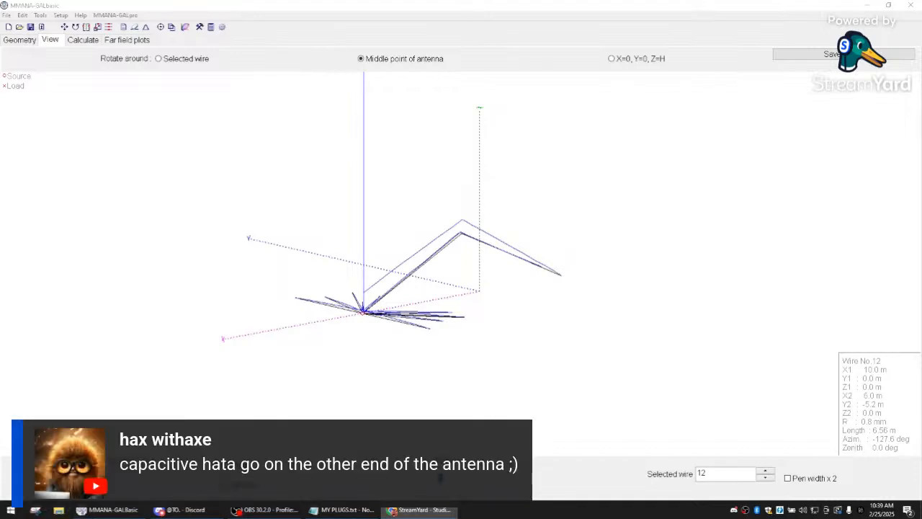
Step: Examine the 3.9 MHz currents on the sloping wires and radials from the side, with the antenna and current curves enlarged
{"action": "left_click", "coordinate": [133, 40]}
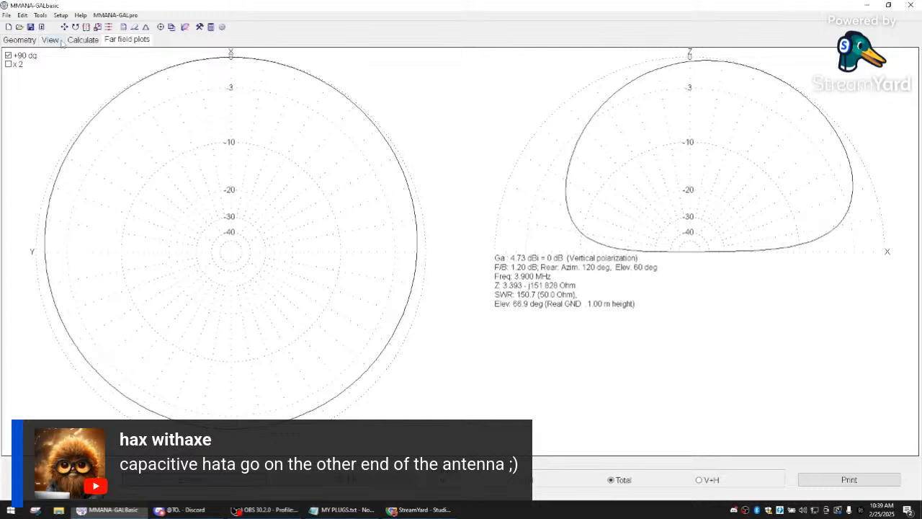
{"action": "left_click", "coordinate": [83, 40]}
{"action": "left_click", "coordinate": [45, 41]}
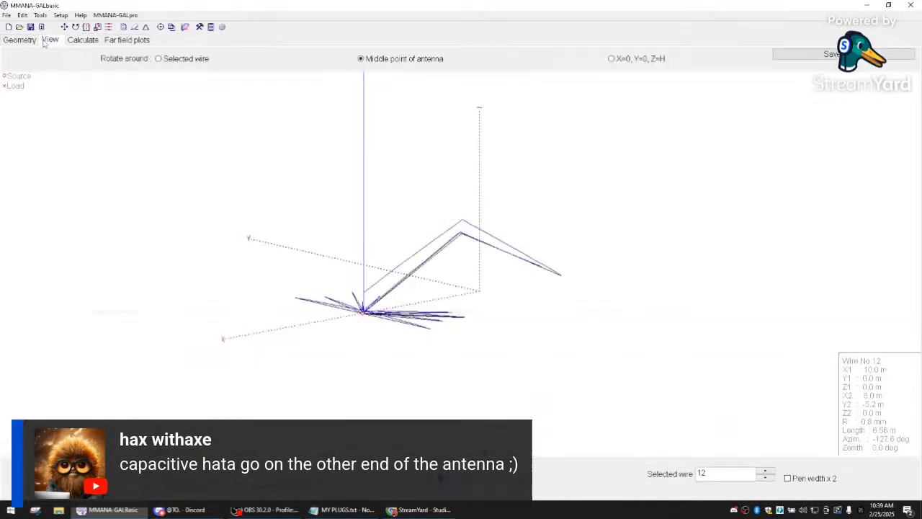
{"action": "left_click_drag", "start_coordinate": [263, 275], "coordinate": [252, 276]}
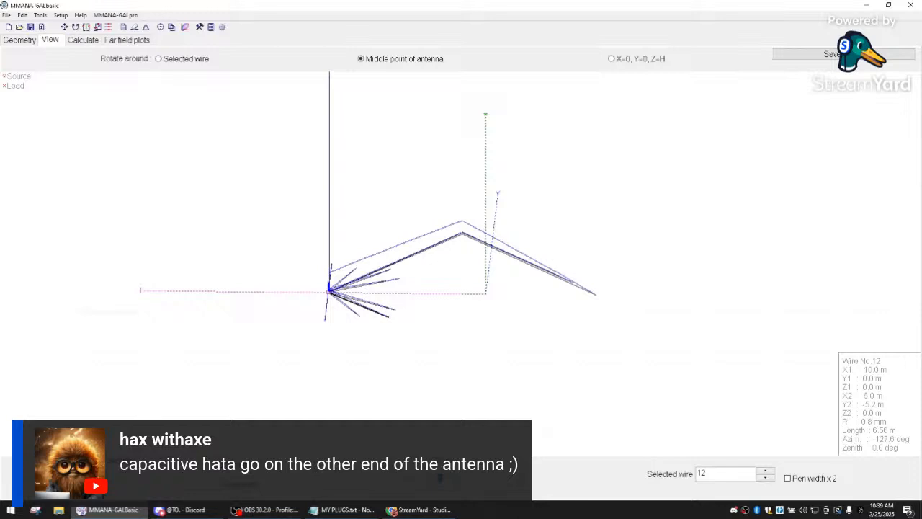
{"action": "left_click_drag", "start_coordinate": [440, 479], "coordinate": [456, 479]}
{"action": "mouse_move", "coordinate": [404, 399]}
{"action": "left_mouse_down"}
{"action": "mouse_move", "coordinate": [420, 387]}
{"action": "mouse_move", "coordinate": [408, 393]}
{"action": "left_mouse_up"}
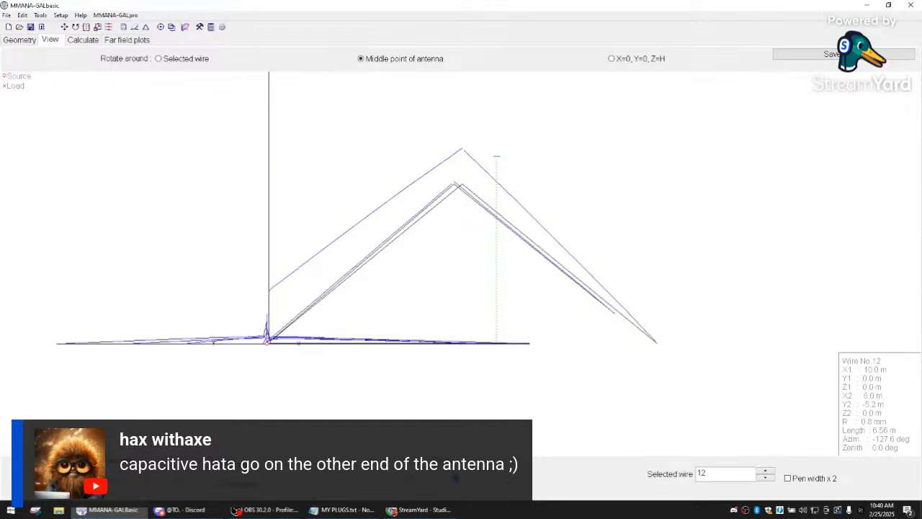
{"action": "left_click_drag", "start_coordinate": [153, 478], "coordinate": [123, 478]}
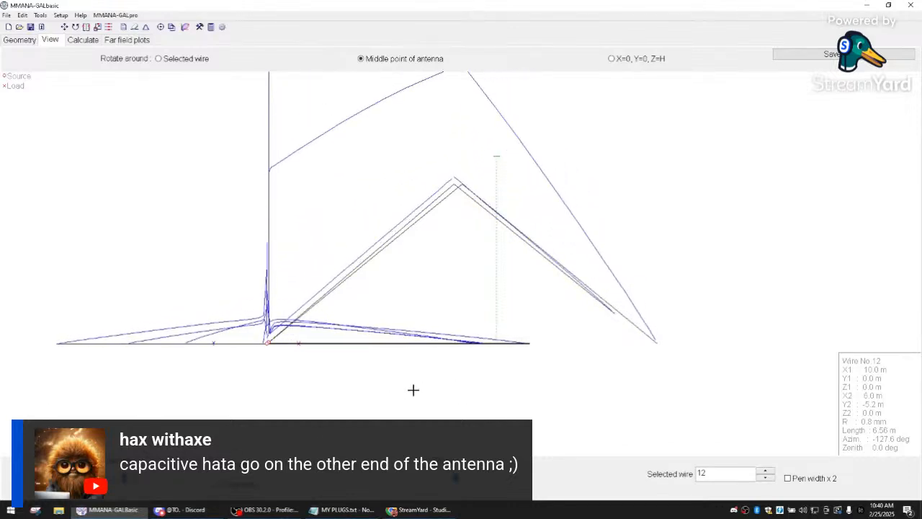
{"action": "left_click_drag", "start_coordinate": [414, 389], "coordinate": [297, 393]}
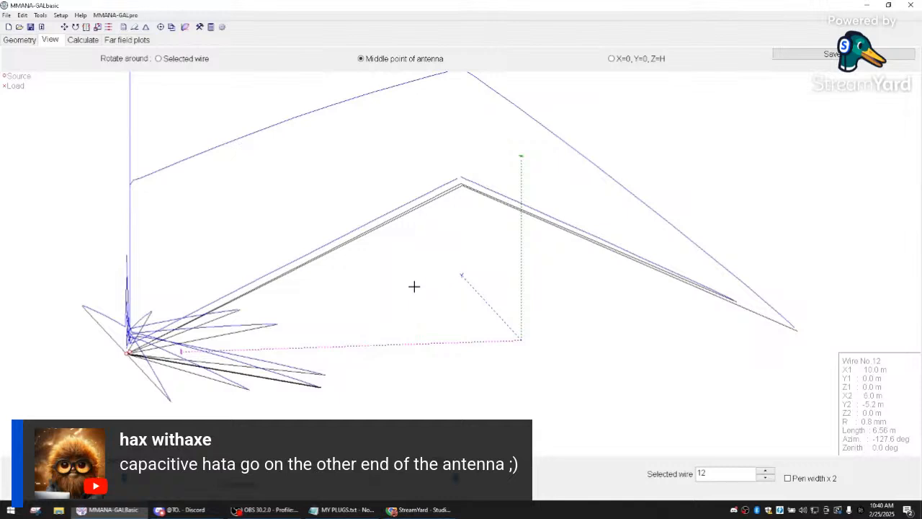
Step: Set the calculation frequency to 3.5 MHz and run the calculation for the antenna
{"action": "left_click", "coordinate": [120, 40]}
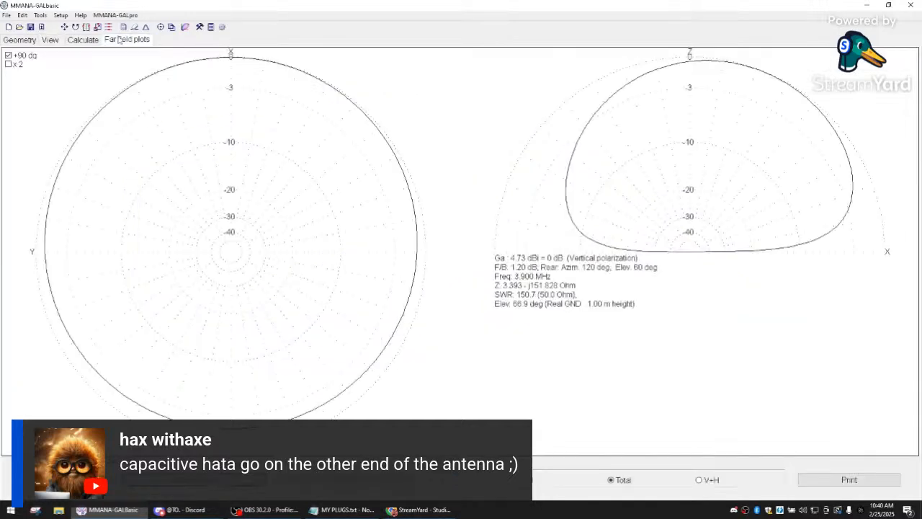
{"action": "left_click", "coordinate": [83, 39]}
{"action": "double_click", "coordinate": [118, 87]}
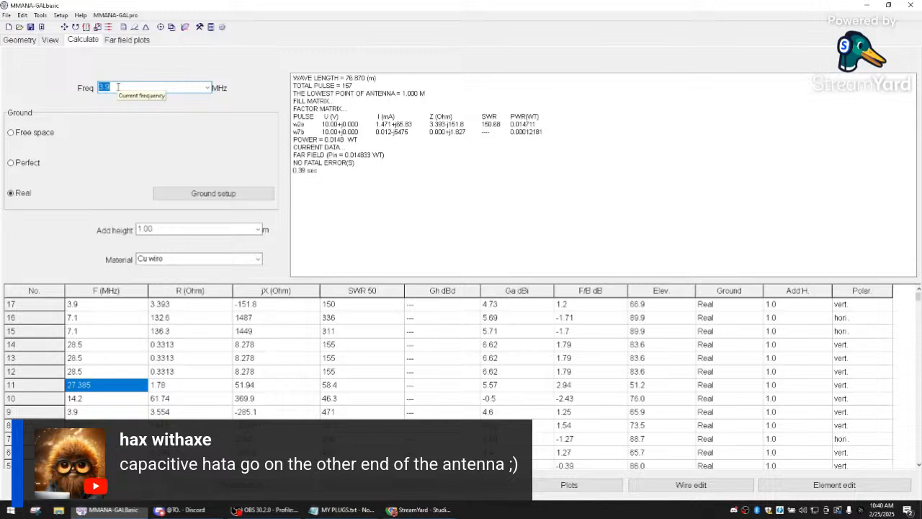
{"action": "type", "text": "3."}
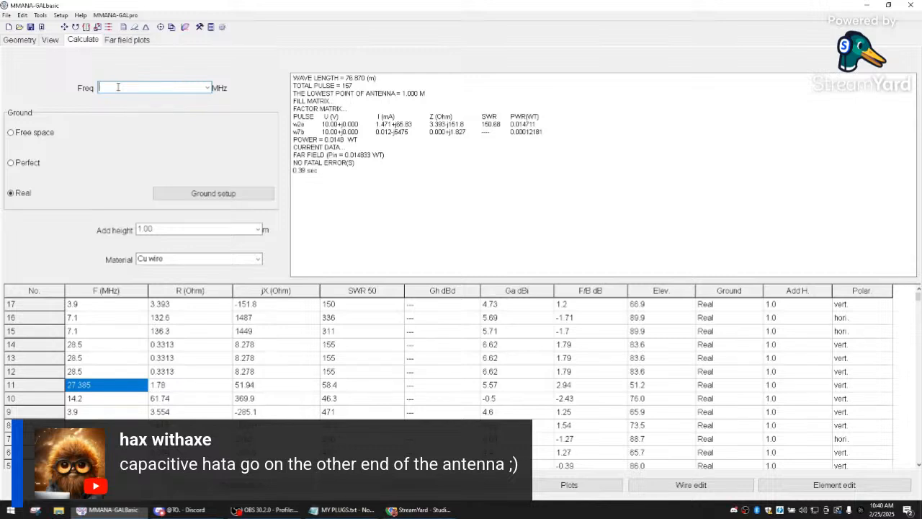
{"action": "key", "text": "Return"}
{"action": "type", "text": "5"}
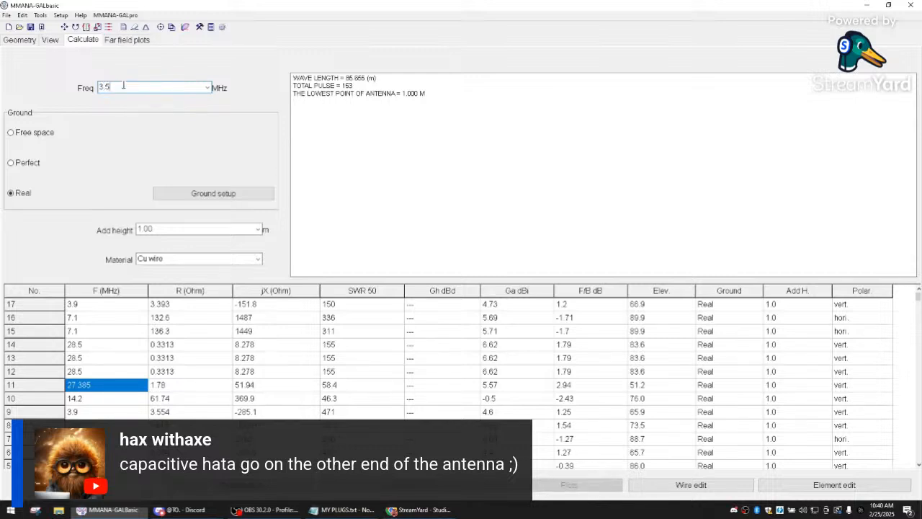
{"action": "key", "text": "Return"}
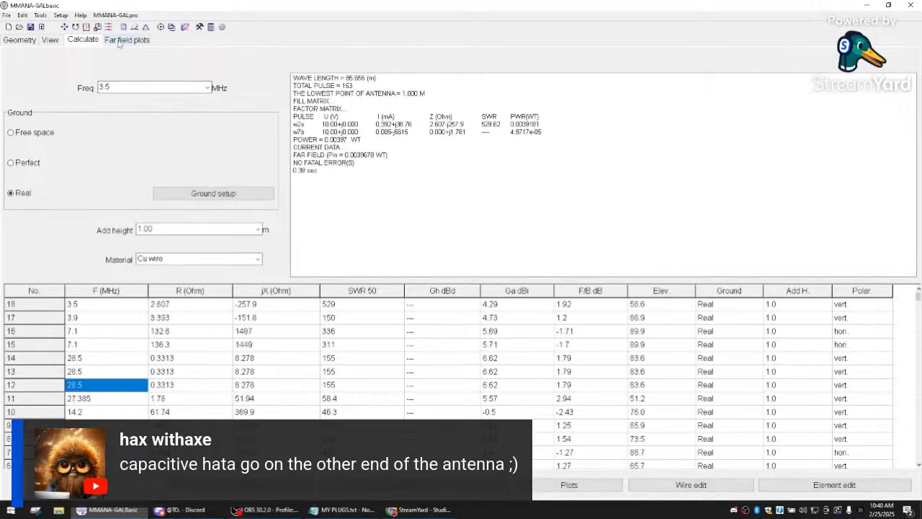
Step: Examine the 3.5 MHz far-field plots and the currents along the sloping wires and radials
{"action": "left_click", "coordinate": [118, 42]}
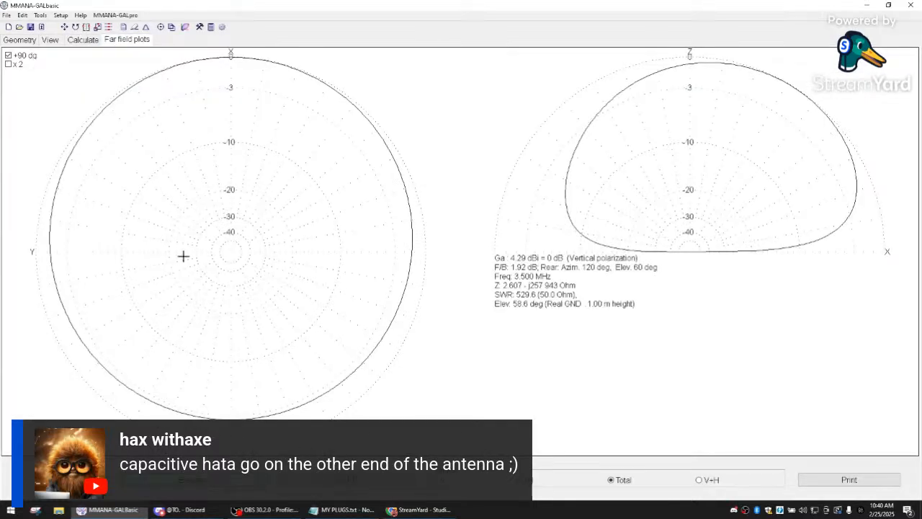
{"action": "left_click", "coordinate": [59, 45]}
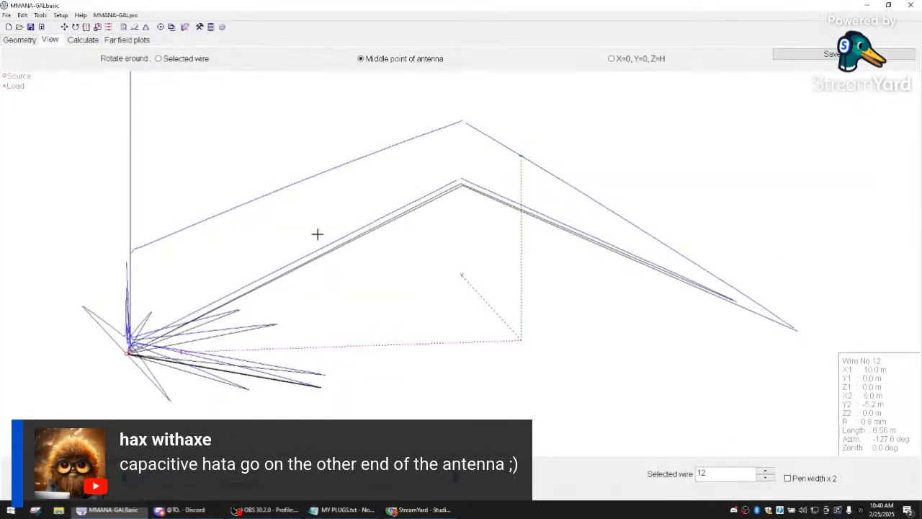
{"action": "left_click_drag", "start_coordinate": [418, 310], "coordinate": [206, 75]}
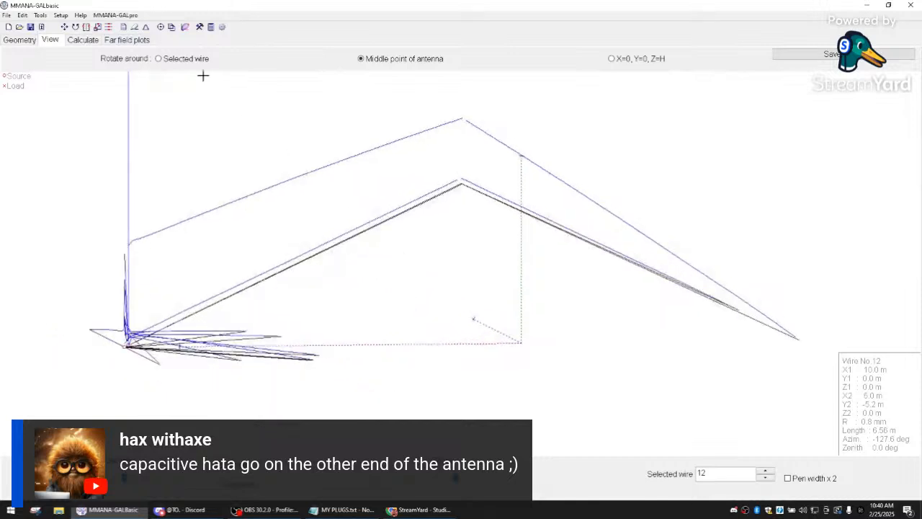
Step: Set the calculation frequency to 21 MHz and run the calculation for the antenna
{"action": "left_click", "coordinate": [82, 40]}
{"action": "left_click_drag", "start_coordinate": [135, 86], "coordinate": [79, 84]}
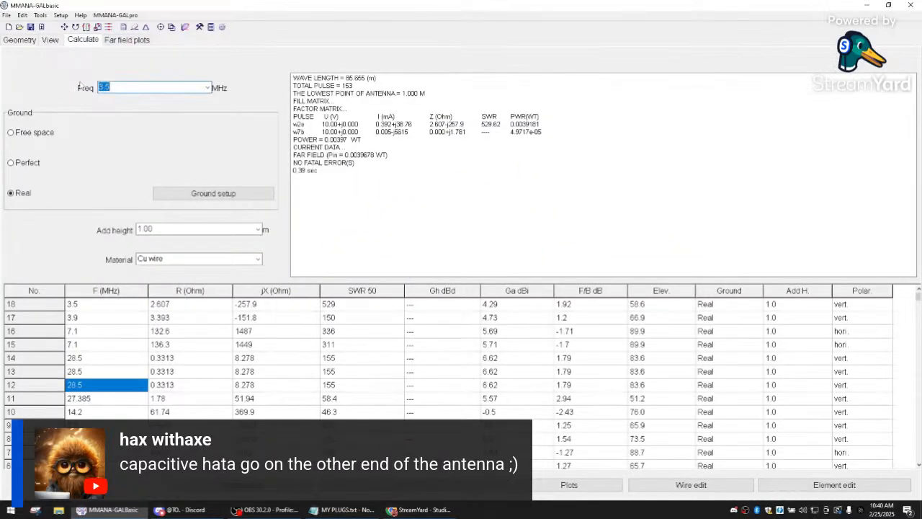
{"action": "type", "text": "21"}
{"action": "key", "text": "Return"}
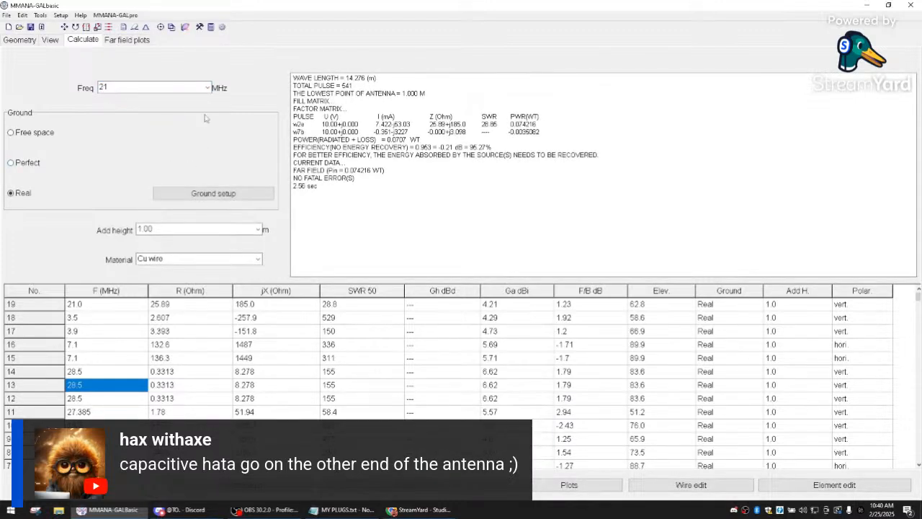
Step: Examine the 21 MHz far-field plots and the currents on the sloping wires and radials from several angles
{"action": "left_click", "coordinate": [116, 42]}
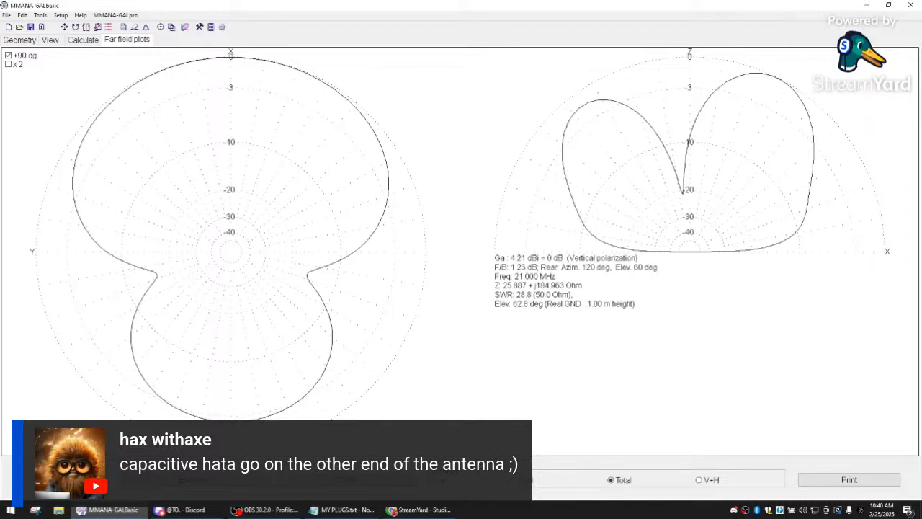
{"action": "key", "text": "alt+Tab"}
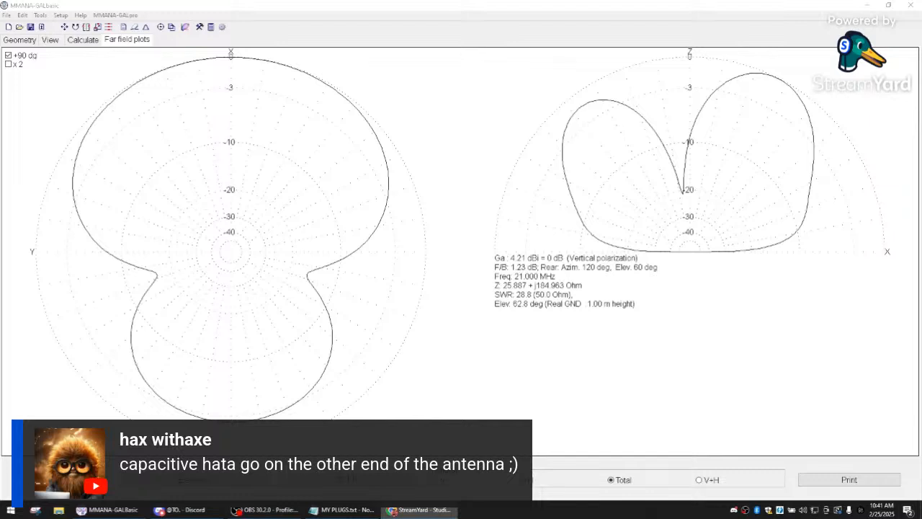
{"action": "left_click", "coordinate": [57, 40]}
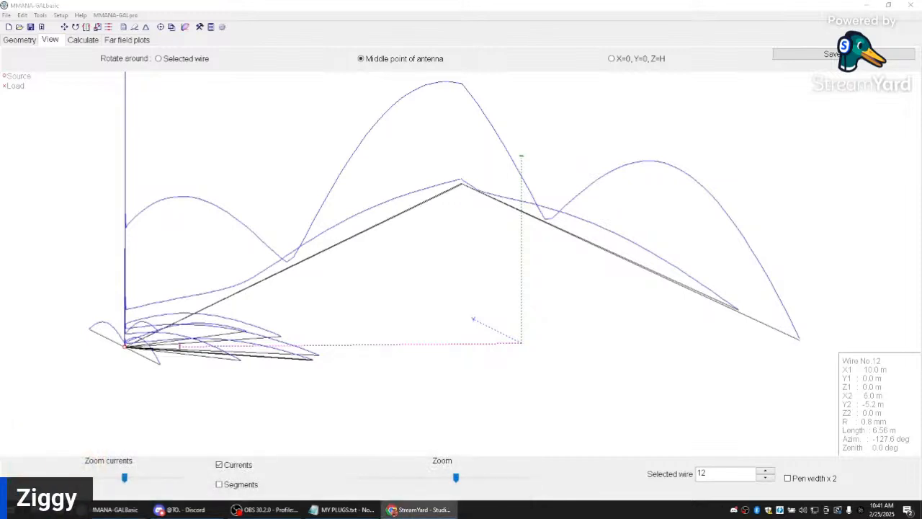
{"action": "left_click", "coordinate": [468, 248]}
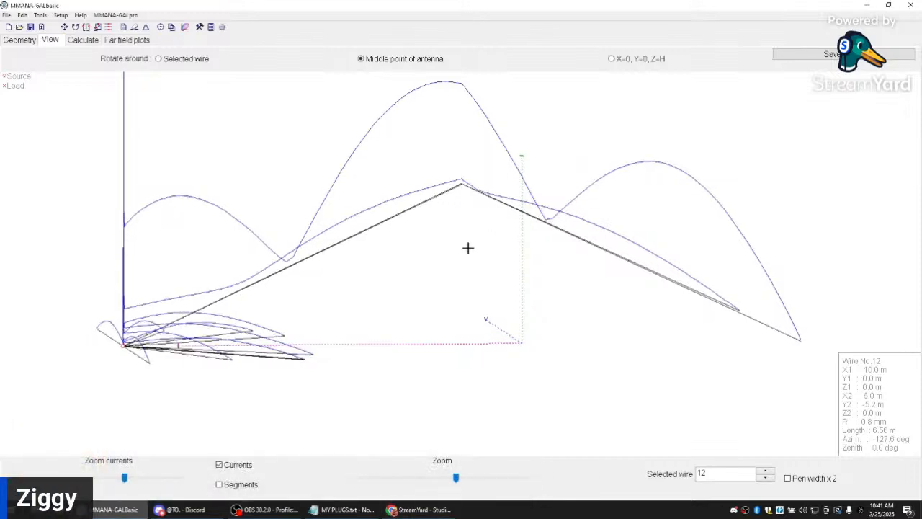
{"action": "left_click_drag", "start_coordinate": [468, 248], "coordinate": [468, 247]}
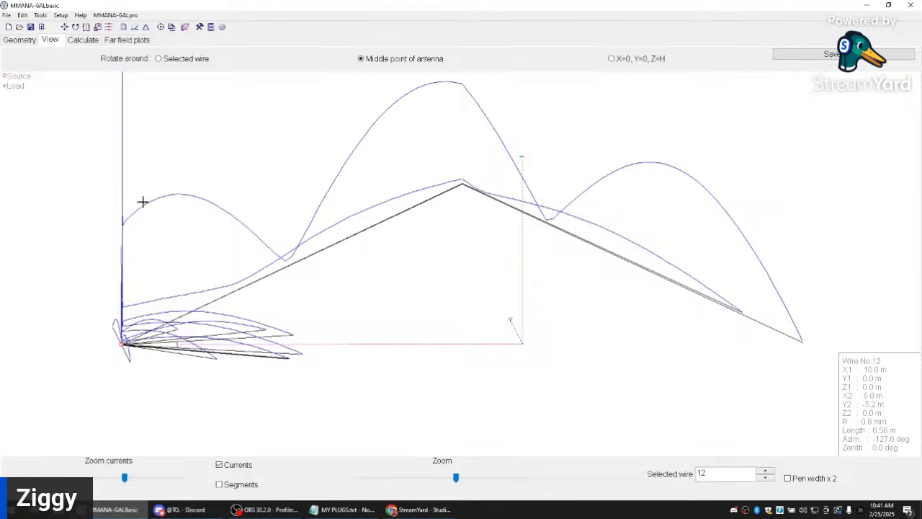
{"action": "mouse_move", "coordinate": [320, 317]}
{"action": "left_mouse_down"}
{"action": "mouse_move", "coordinate": [356, 316]}
{"action": "mouse_move", "coordinate": [319, 325]}
{"action": "mouse_move", "coordinate": [330, 330]}
{"action": "left_mouse_up"}
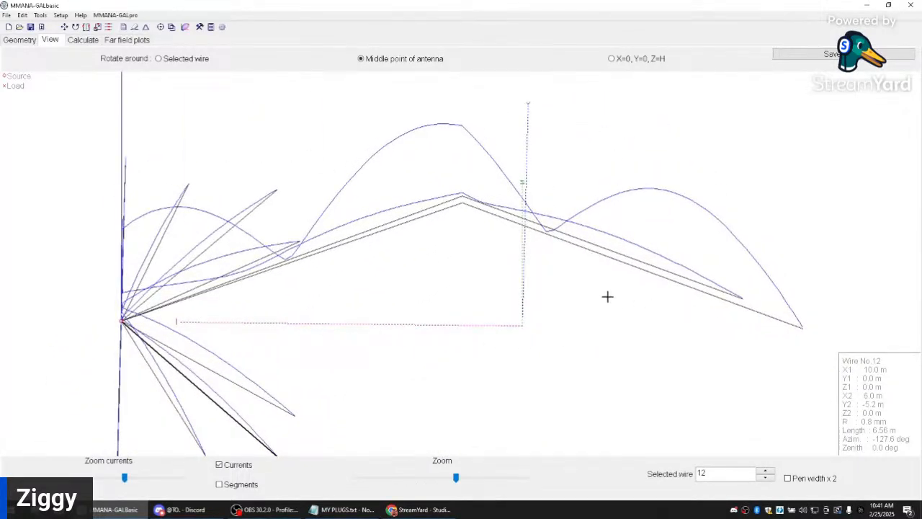
Step: Inspect the 21 MHz current distribution from different sides and compare it with the far-field plots
{"action": "left_click_drag", "start_coordinate": [607, 296], "coordinate": [570, 291]}
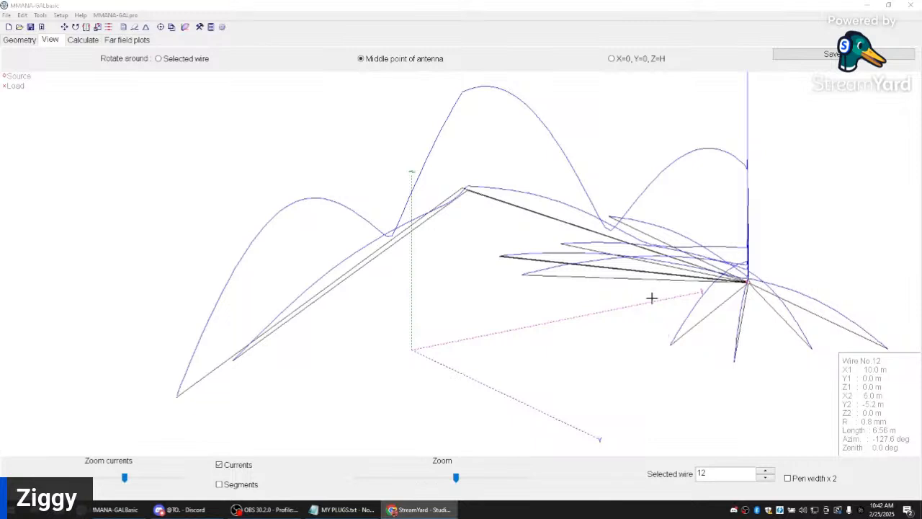
{"action": "left_click_drag", "start_coordinate": [597, 329], "coordinate": [557, 329]}
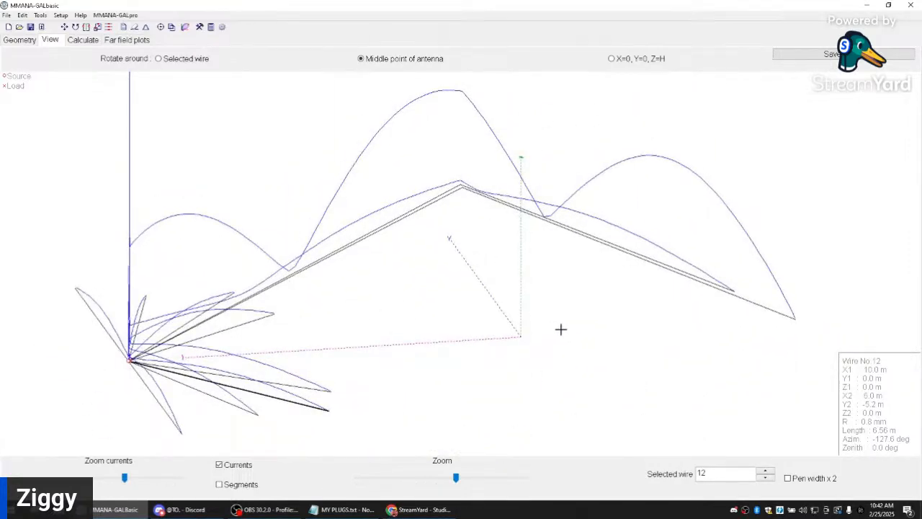
{"action": "left_click_drag", "start_coordinate": [586, 327], "coordinate": [547, 309]}
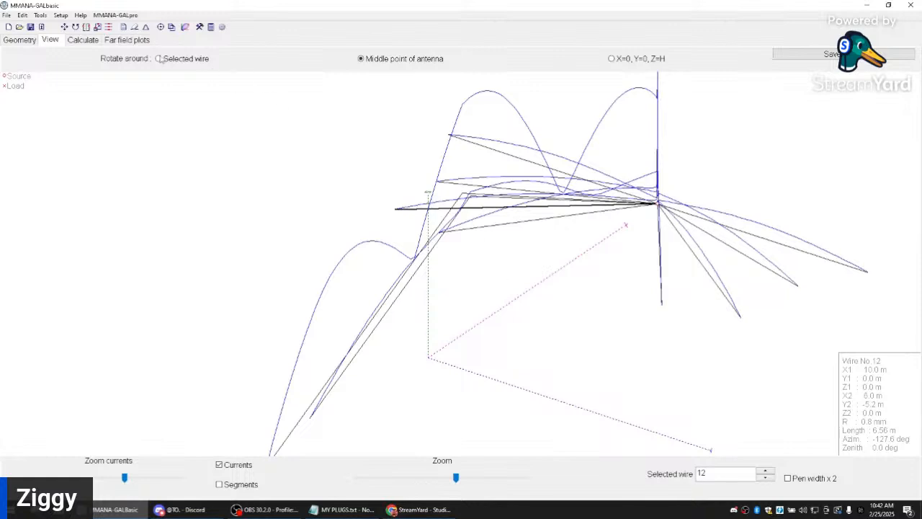
{"action": "left_click", "coordinate": [84, 41]}
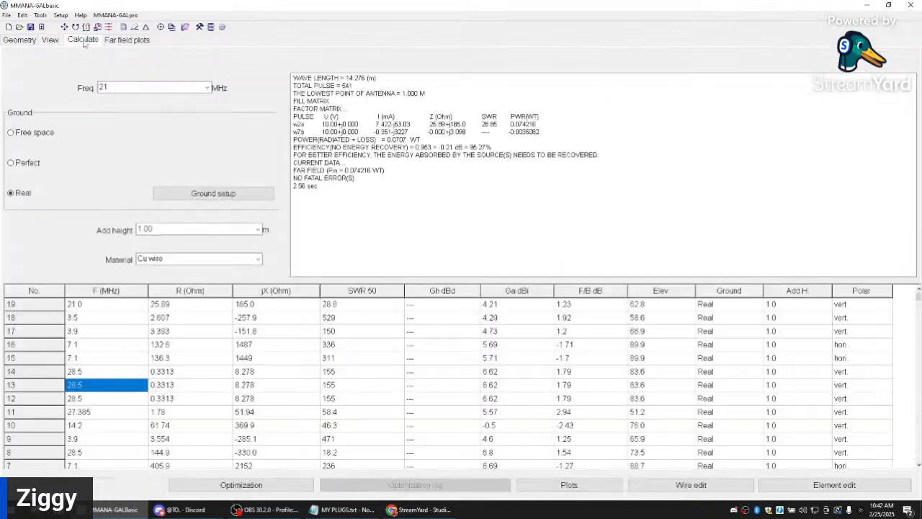
{"action": "left_click", "coordinate": [107, 41]}
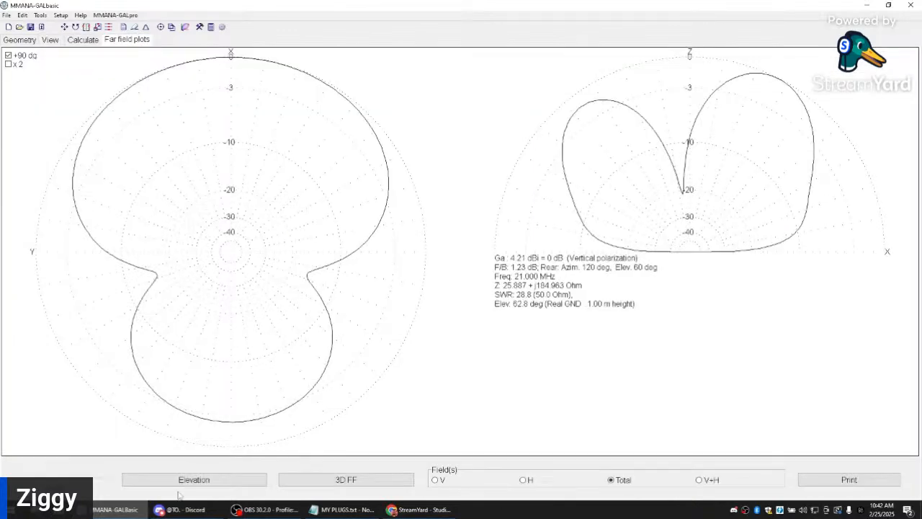
Step: Generate the 3D far-field pattern for 21 MHz and inspect its lobes from several sides
{"action": "left_click", "coordinate": [346, 479]}
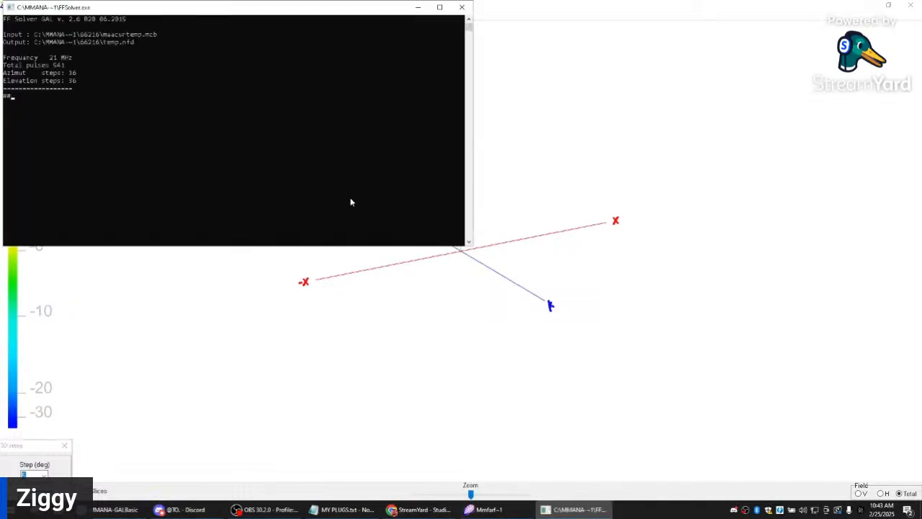
{"action": "left_click_drag", "start_coordinate": [591, 221], "coordinate": [287, 301]}
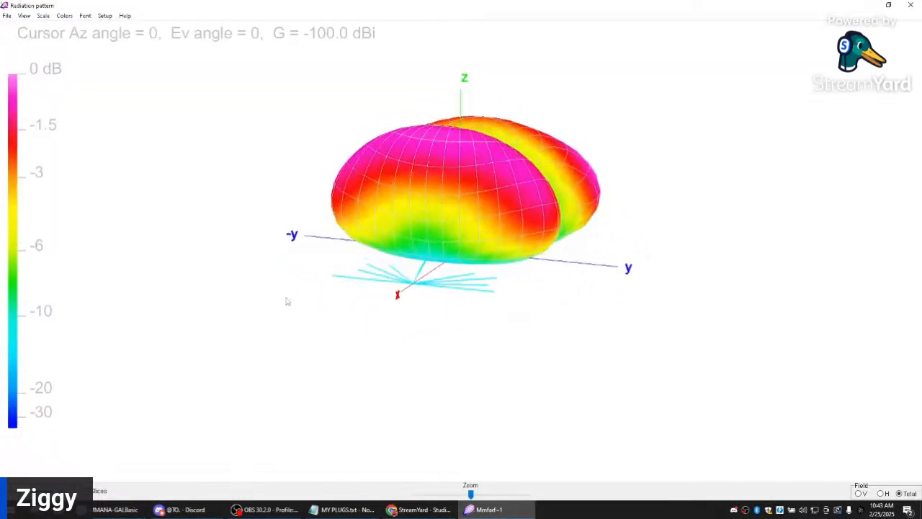
{"action": "left_click_drag", "start_coordinate": [416, 360], "coordinate": [534, 346]}
{"action": "left_click", "coordinate": [44, 491]}
{"action": "left_click_drag", "start_coordinate": [353, 348], "coordinate": [346, 282]}
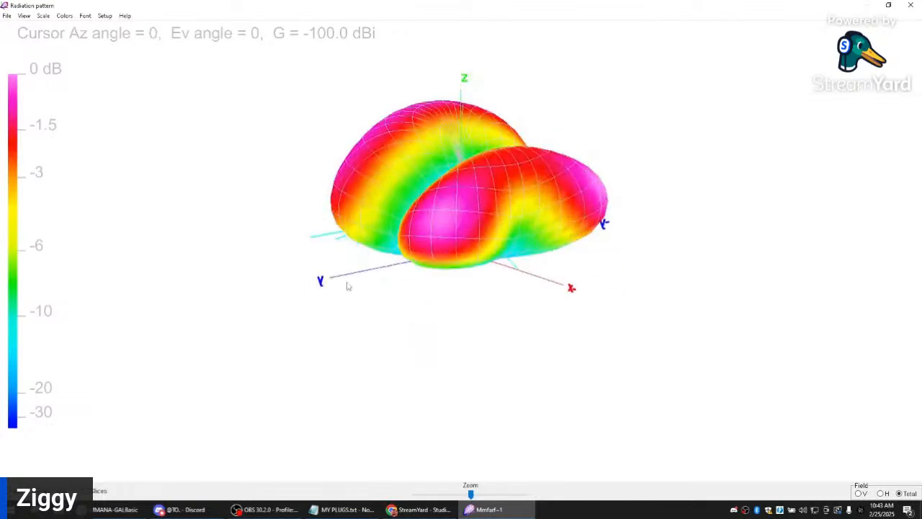
{"action": "left_click", "coordinate": [911, 5]}
Step: Review the antenna's wire and source tables, and recheck the 21 MHz currents along the model
{"action": "left_click", "coordinate": [26, 41]}
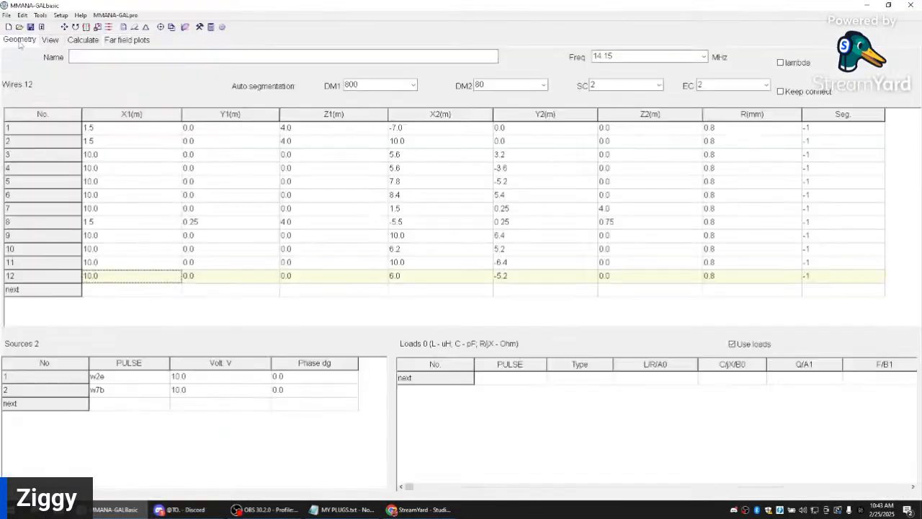
{"action": "left_click", "coordinate": [50, 40]}
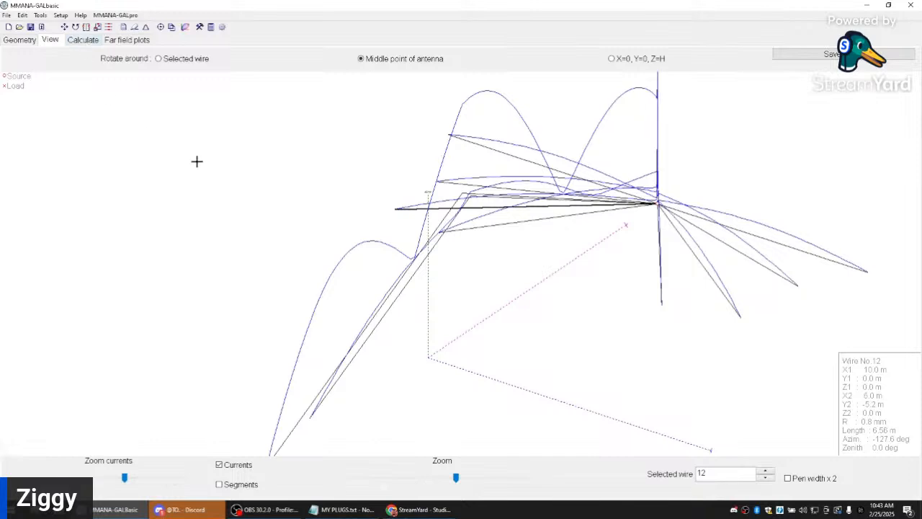
{"action": "left_click_drag", "start_coordinate": [250, 160], "coordinate": [247, 159]}
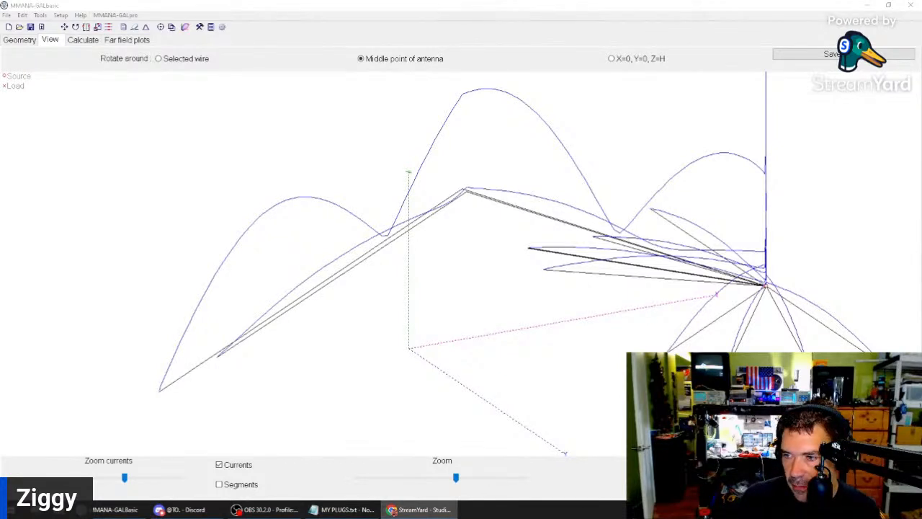
{"action": "key", "text": "alt+Tab"}
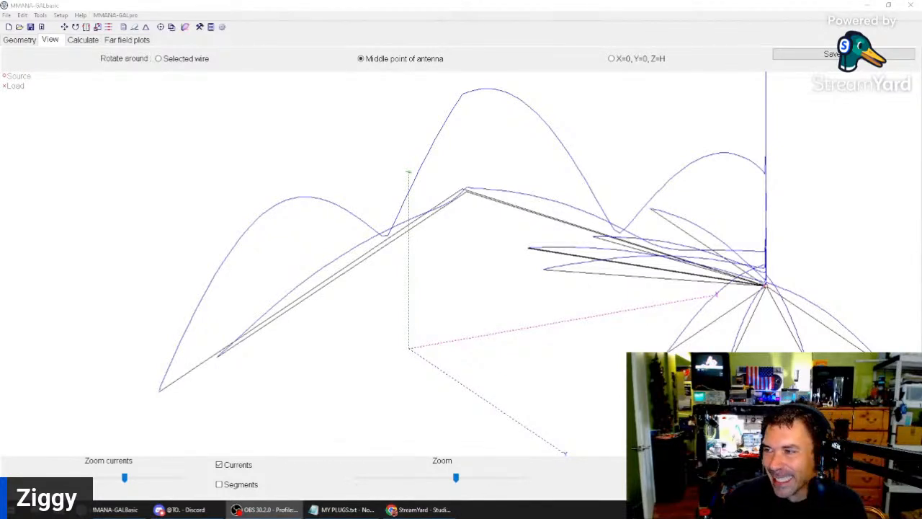
Step: Set the calculation frequency to 1.8 MHz and run the calculation for the antenna
{"action": "left_click", "coordinate": [19, 40]}
{"action": "left_click", "coordinate": [78, 40]}
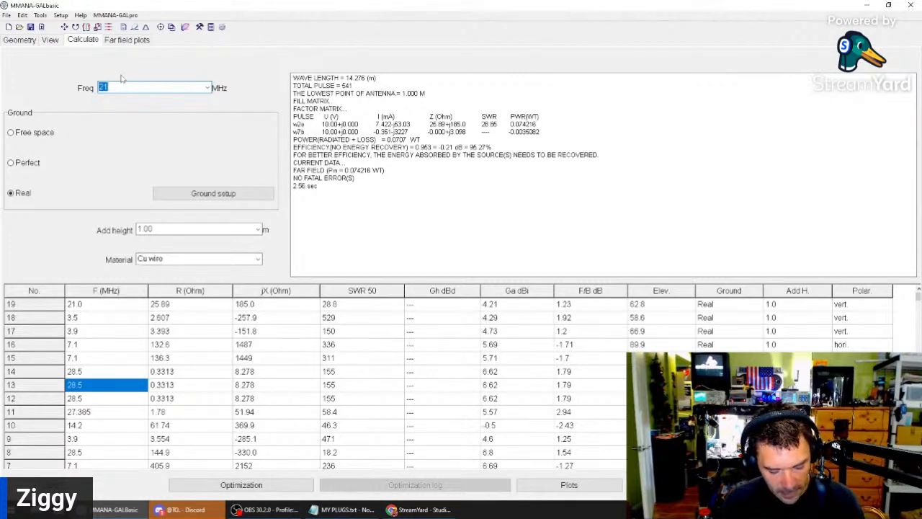
{"action": "type", "text": "1.8"}
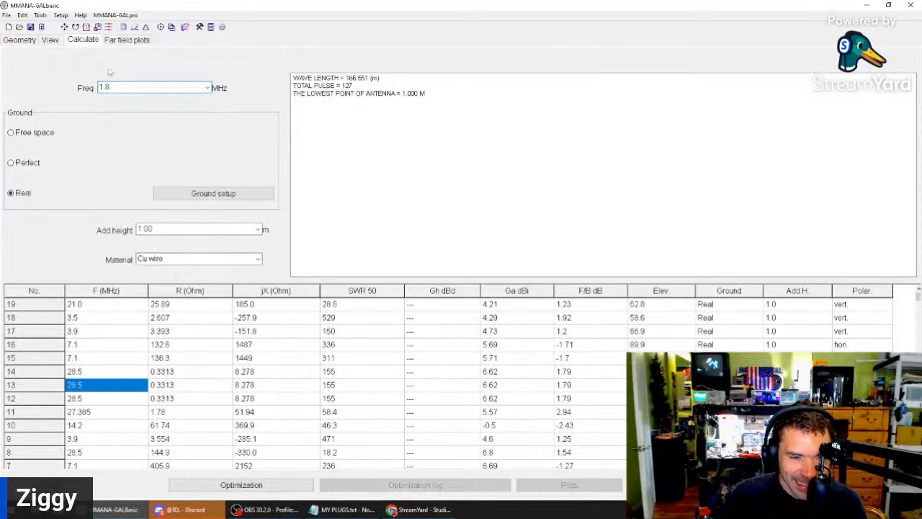
{"action": "key", "text": "Return"}
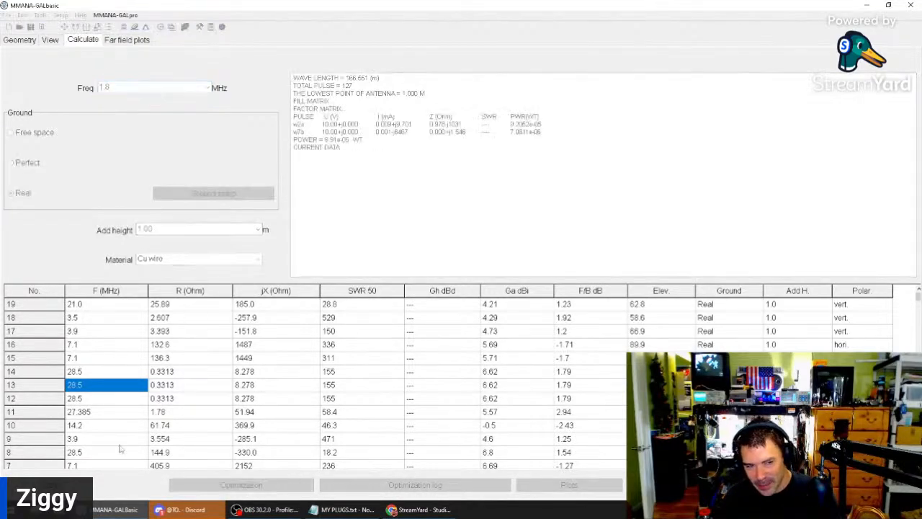
Step: Examine the 1.8 MHz far-field plots and rotate the 3D radiation pattern to compare its directions
{"action": "left_click", "coordinate": [124, 40]}
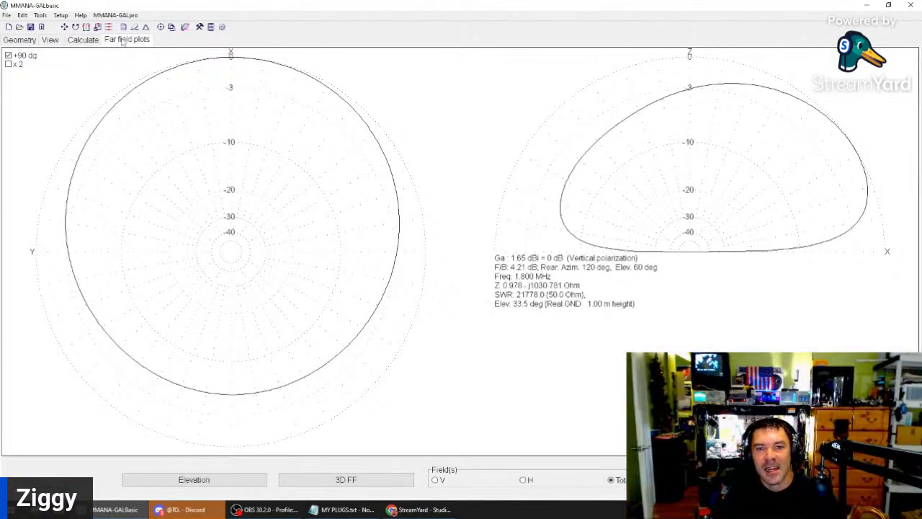
{"action": "left_click", "coordinate": [311, 481]}
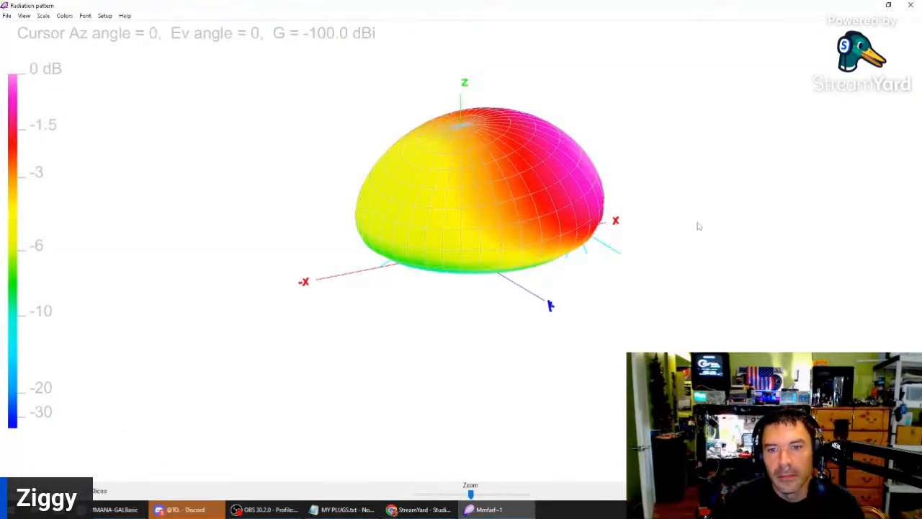
{"action": "left_click_drag", "start_coordinate": [696, 227], "coordinate": [469, 229]}
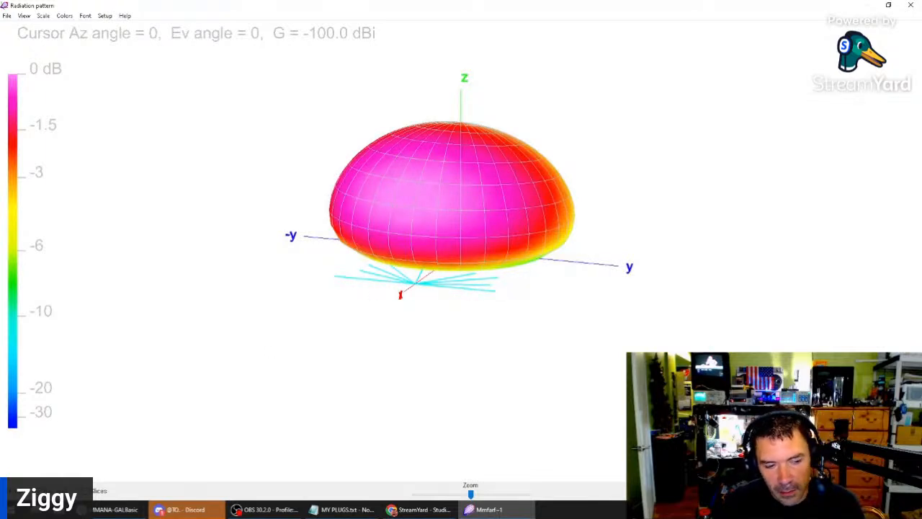
{"action": "left_click_drag", "start_coordinate": [303, 383], "coordinate": [371, 367]}
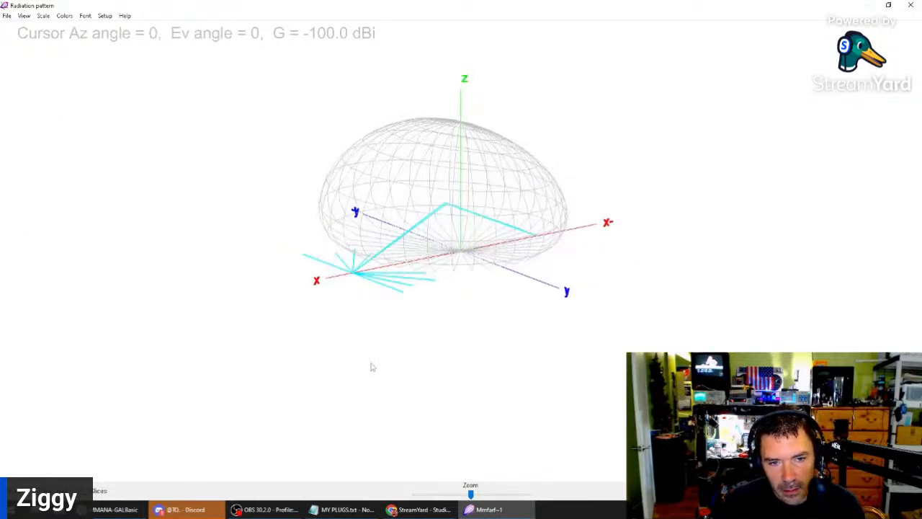
{"action": "left_click", "coordinate": [910, 5]}
Step: Examine the 1.8 MHz currents on the sloping wires and radials with the current scale enlarged
{"action": "left_click", "coordinate": [49, 41]}
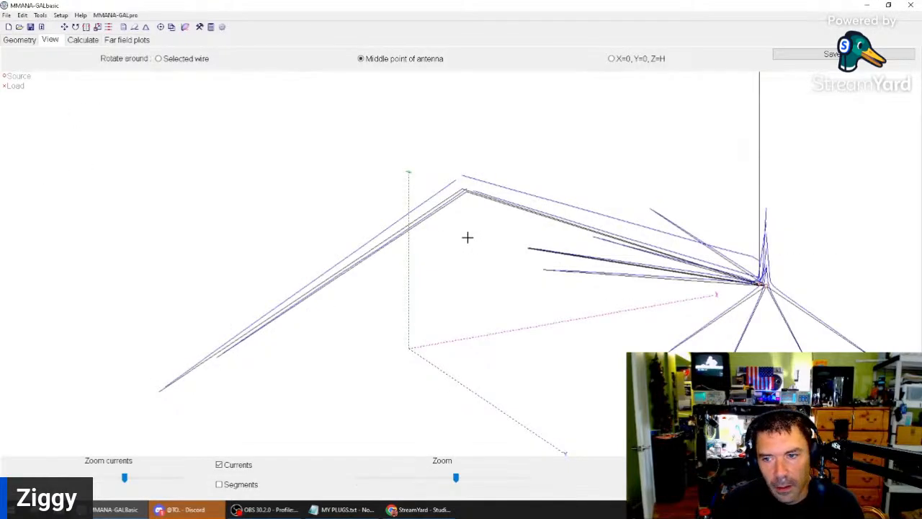
{"action": "left_click_drag", "start_coordinate": [467, 237], "coordinate": [443, 235]}
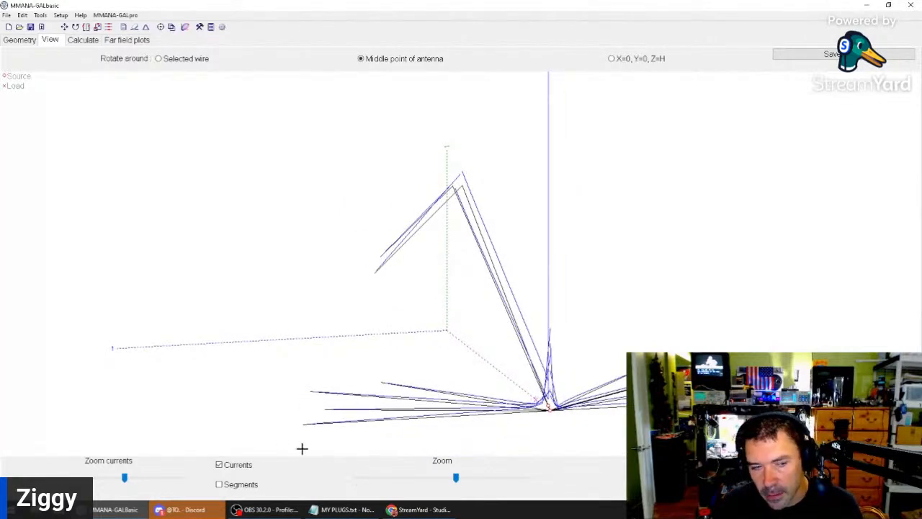
{"action": "left_click_drag", "start_coordinate": [126, 479], "coordinate": [157, 478]}
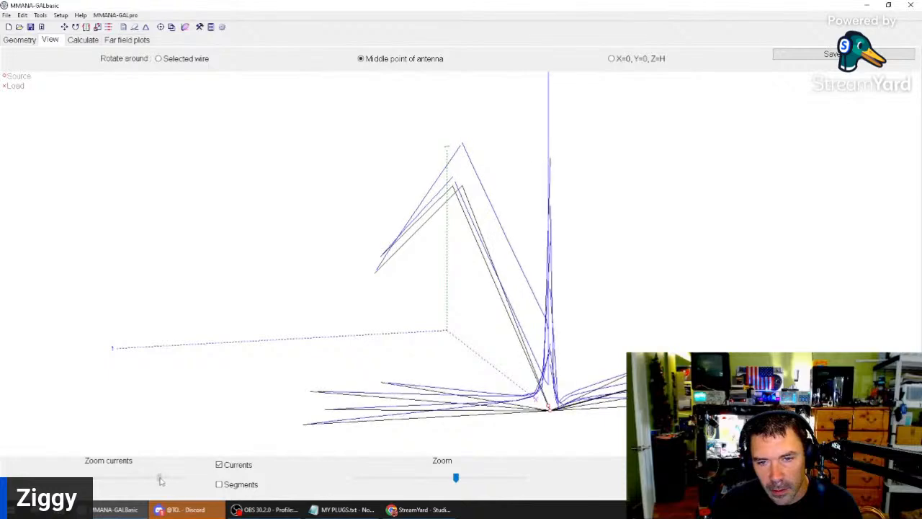
{"action": "left_click_drag", "start_coordinate": [529, 323], "coordinate": [432, 325]}
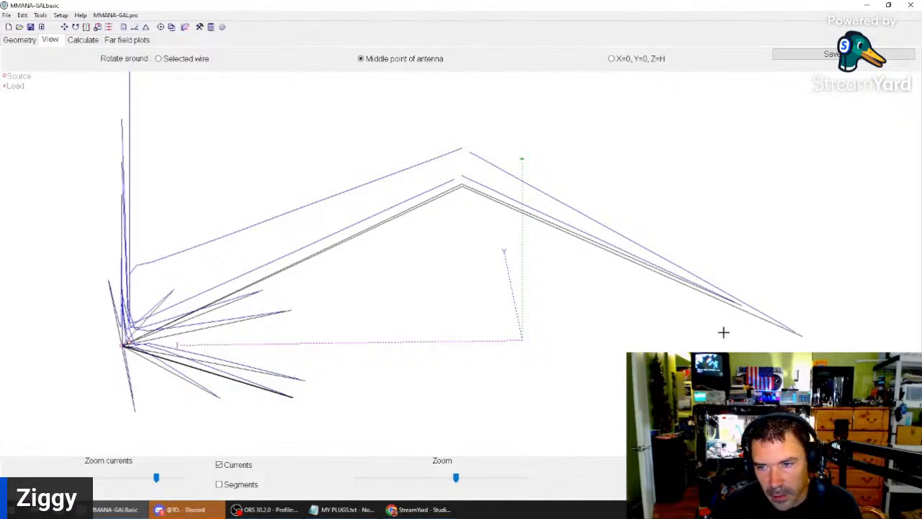
{"action": "mouse_move", "coordinate": [723, 329]}
{"action": "left_mouse_down"}
{"action": "mouse_move", "coordinate": [710, 337]}
{"action": "mouse_move", "coordinate": [712, 363]}
{"action": "mouse_move", "coordinate": [713, 339]}
{"action": "mouse_move", "coordinate": [733, 330]}
{"action": "left_mouse_up"}
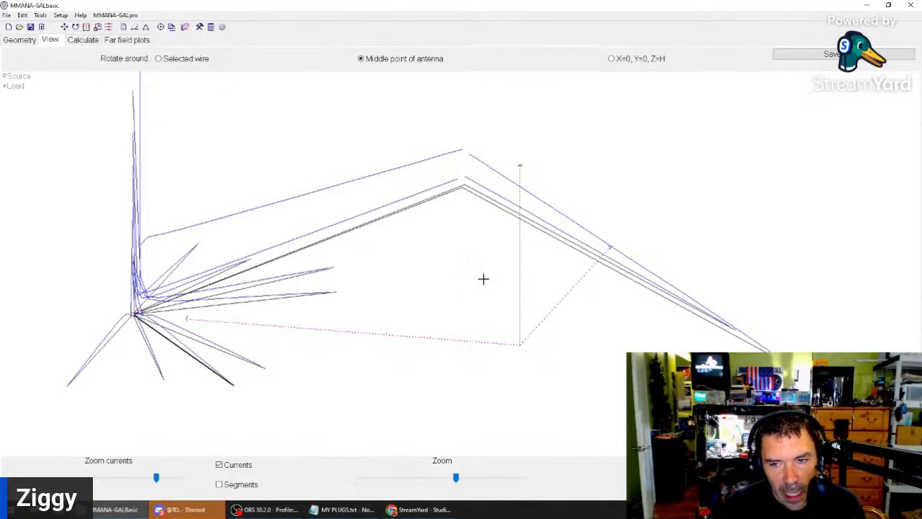
{"action": "left_click_drag", "start_coordinate": [483, 278], "coordinate": [495, 278]}
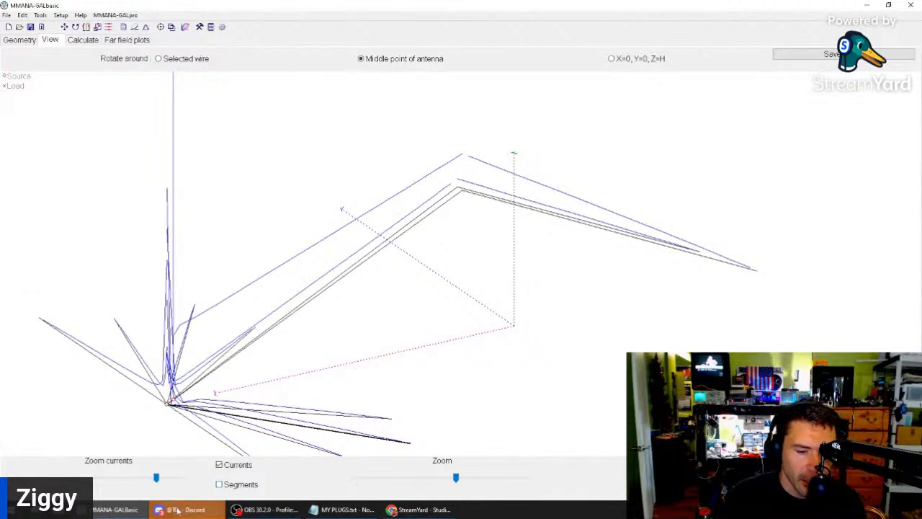
{"action": "left_click", "coordinate": [206, 509]}
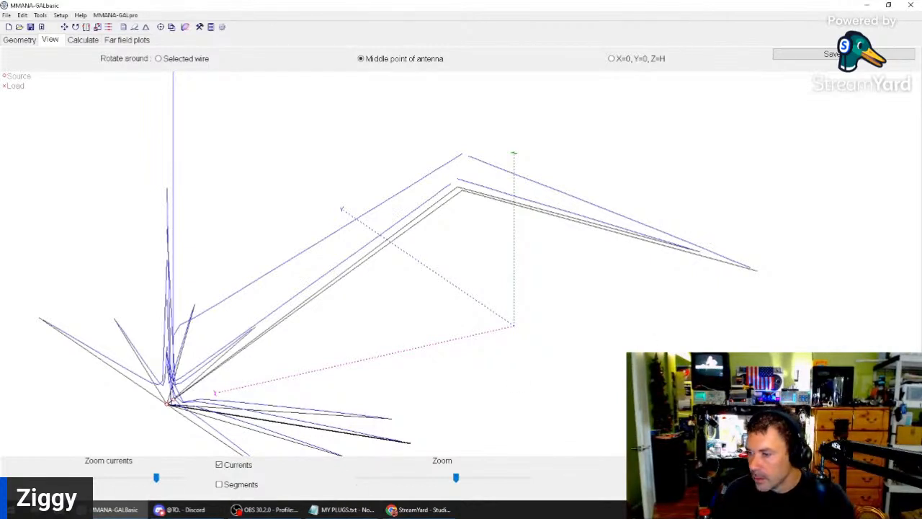
{"action": "left_click", "coordinate": [418, 509]}
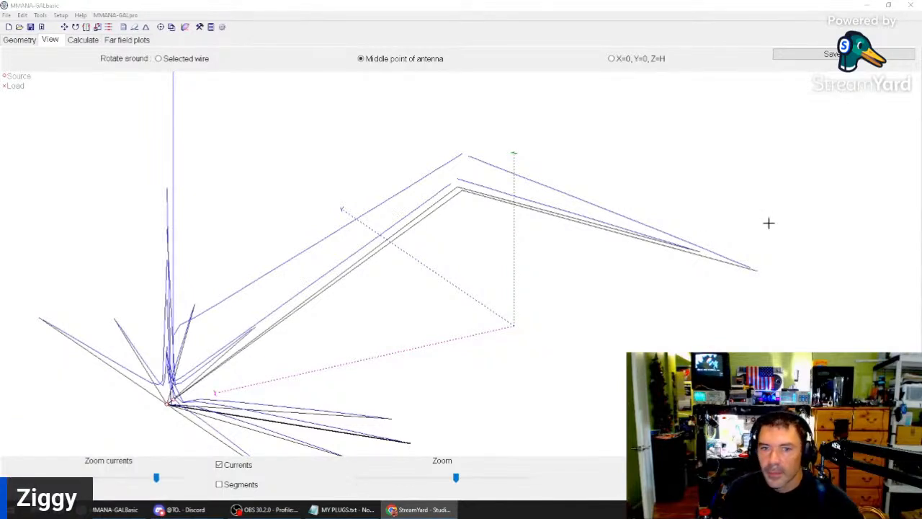
{"action": "left_click_drag", "start_coordinate": [642, 304], "coordinate": [687, 306]}
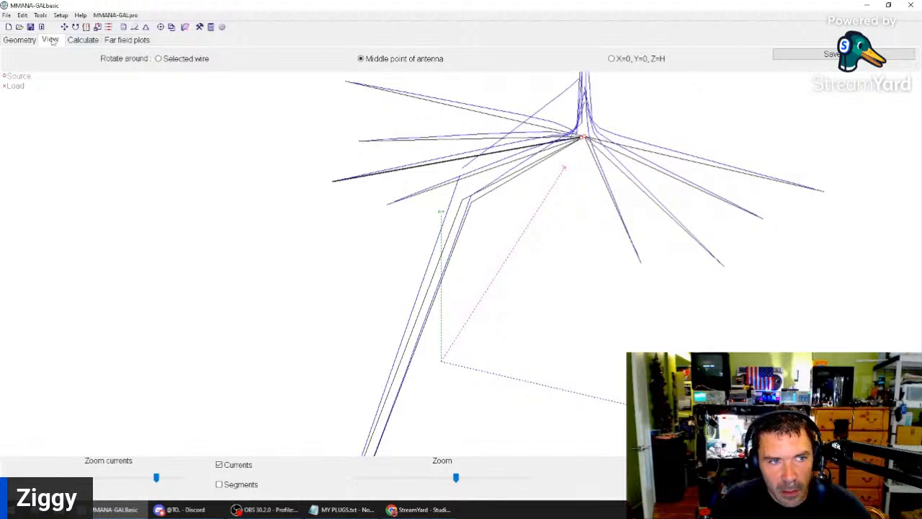
{"action": "left_click", "coordinate": [30, 41]}
{"action": "left_click", "coordinate": [83, 41]}
{"action": "left_click", "coordinate": [51, 42]}
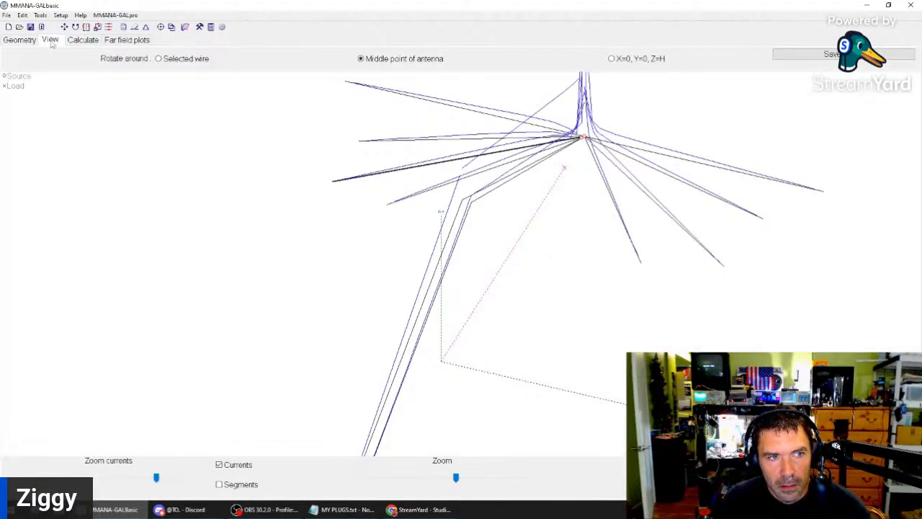
Step: Open the graphical wire editor and show the antenna in the XY projection
{"action": "left_click", "coordinate": [135, 28]}
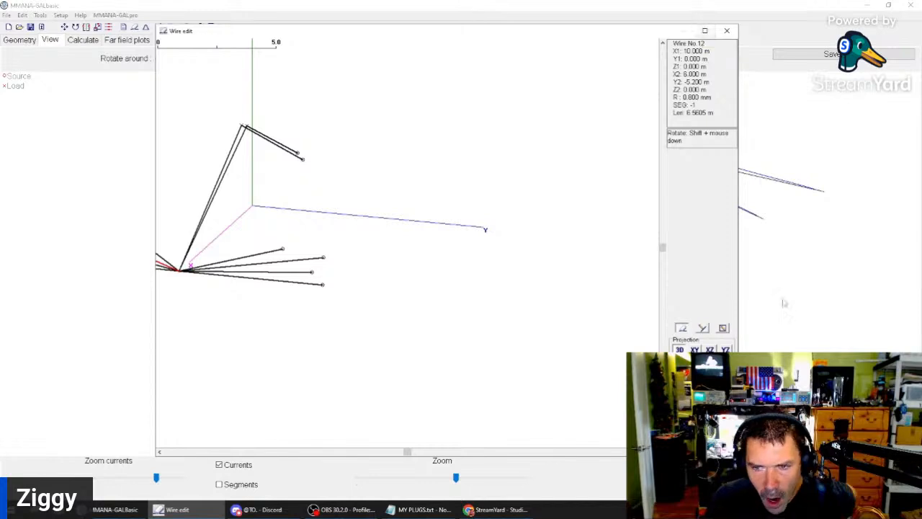
{"action": "left_click", "coordinate": [726, 350]}
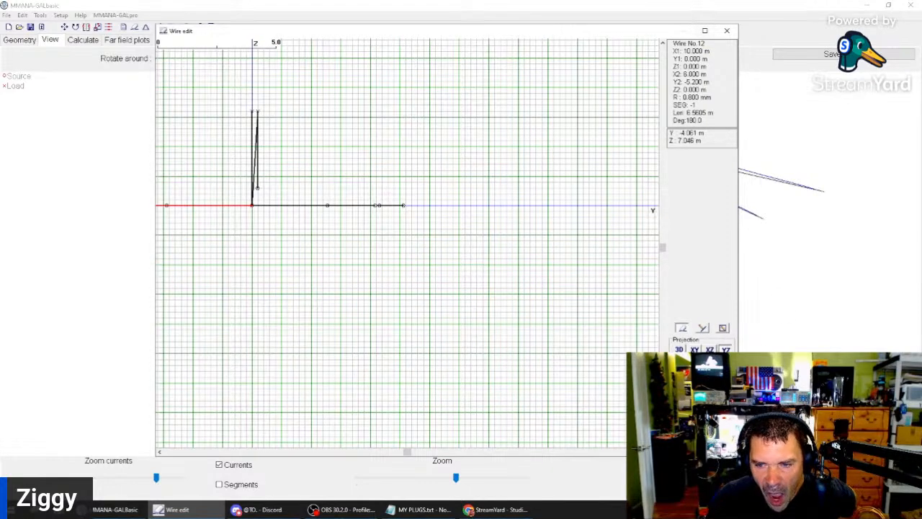
{"action": "left_click", "coordinate": [709, 350]}
{"action": "left_click", "coordinate": [694, 349]}
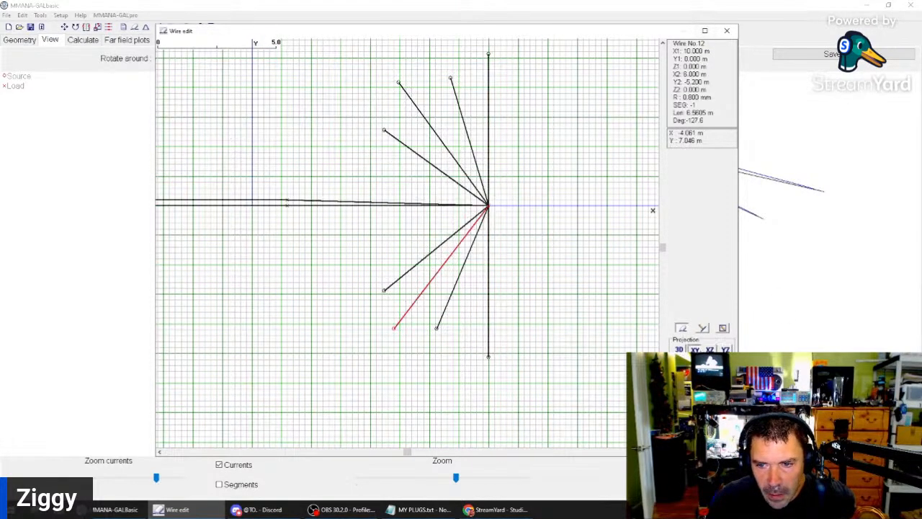
Step: Delete four ground radials: the two parallel to the Y axis and the middle diagonal radial on each side of the X axis
{"action": "left_click", "coordinate": [489, 65]}
{"action": "key", "text": "Delete"}
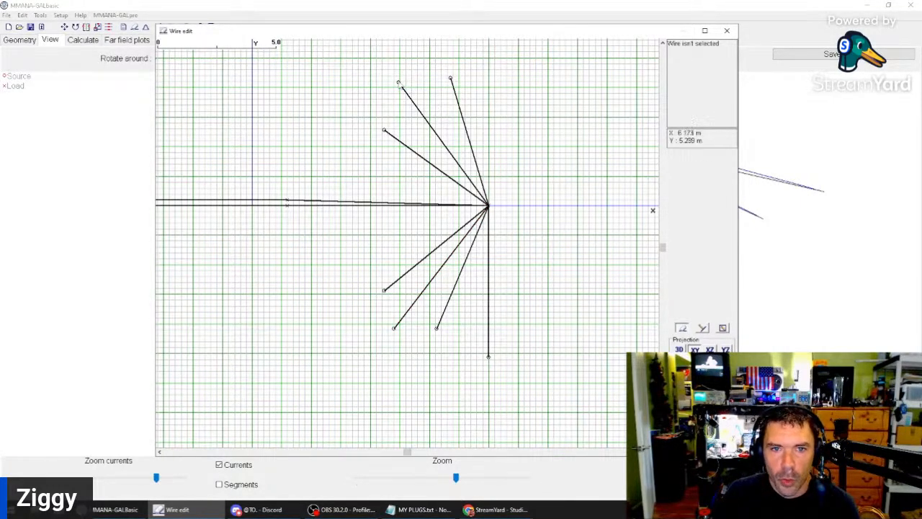
{"action": "left_click", "coordinate": [414, 104]}
{"action": "key", "text": "Delete"}
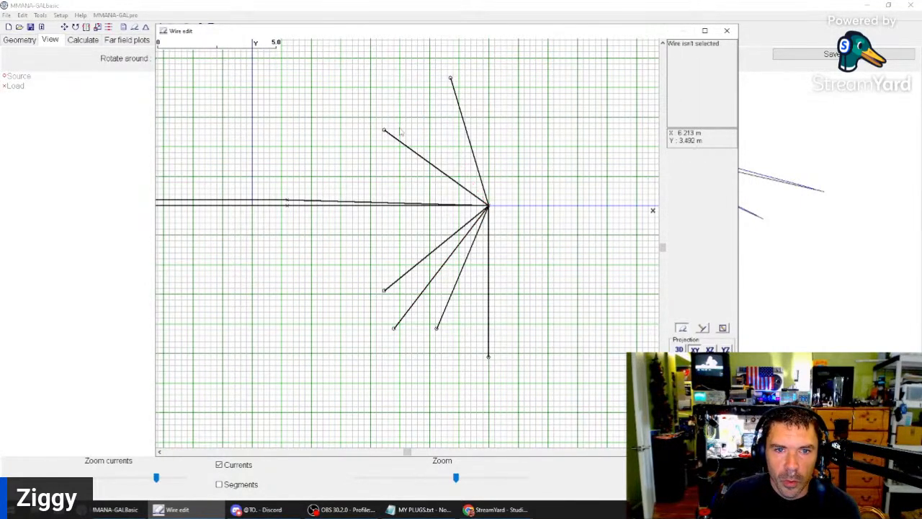
{"action": "left_click", "coordinate": [397, 326]}
{"action": "key", "text": "Delete"}
{"action": "left_click", "coordinate": [488, 358]}
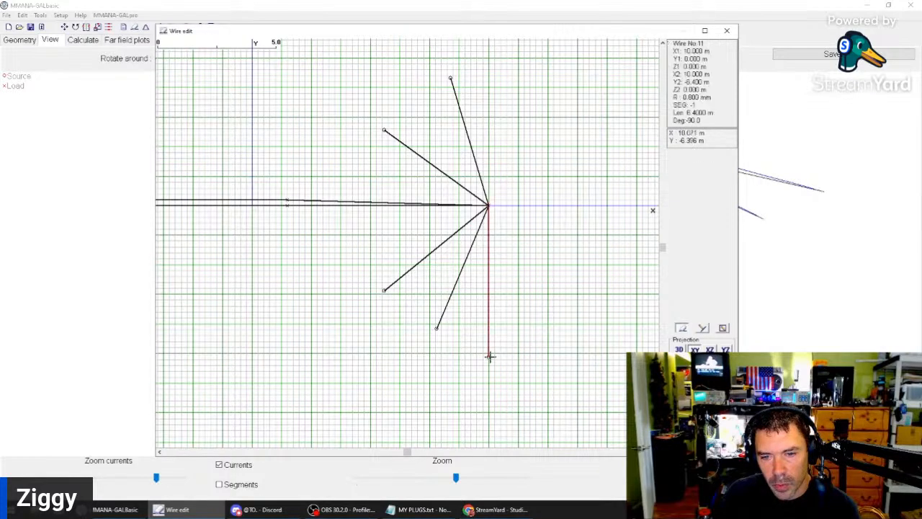
{"action": "key", "text": "Delete"}
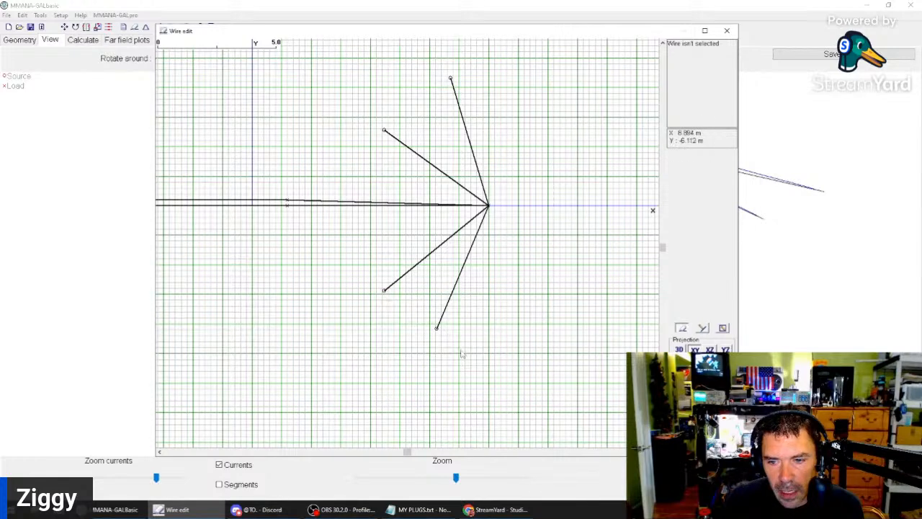
Step: Move the free ends of the two steeper remaining radials to X 14.25, Y -3.75 m and X 13.5, Y 4.5 m, and apply the wire edits
{"action": "left_click", "coordinate": [442, 326]}
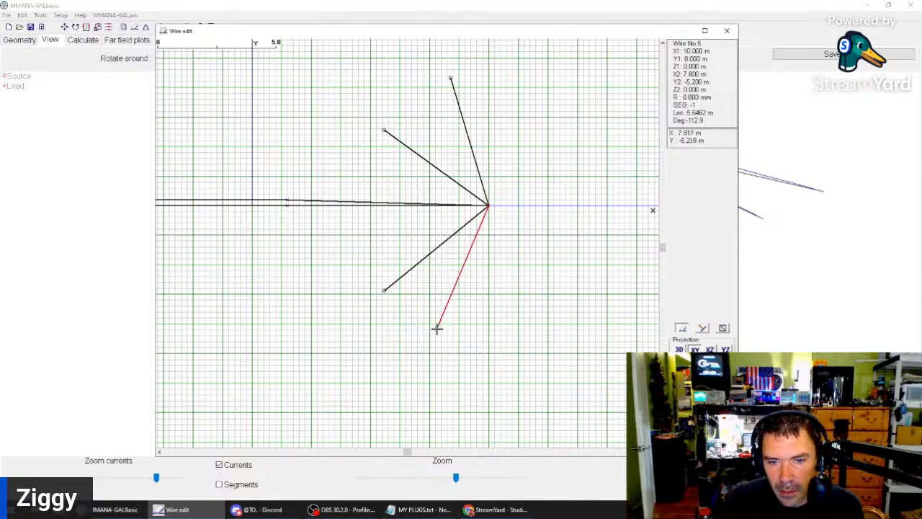
{"action": "left_click_drag", "start_coordinate": [436, 329], "coordinate": [588, 293]}
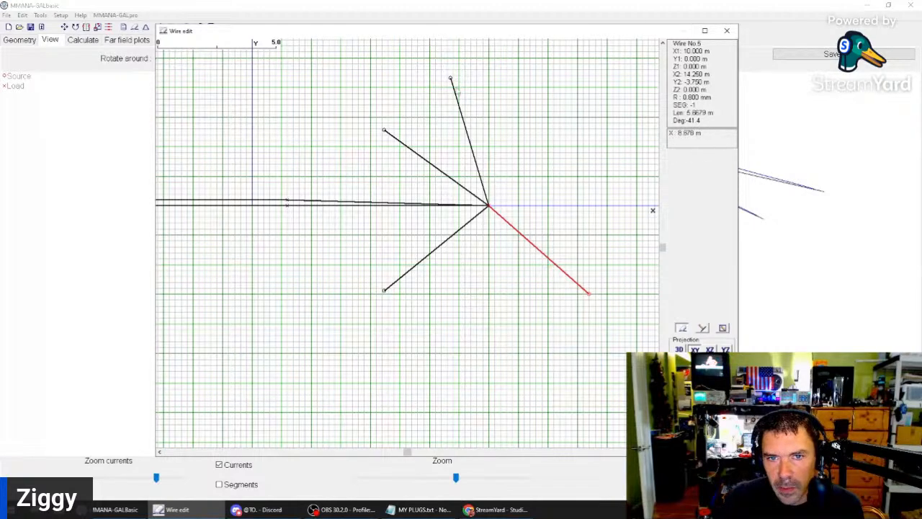
{"action": "left_click_drag", "start_coordinate": [450, 78], "coordinate": [571, 100]}
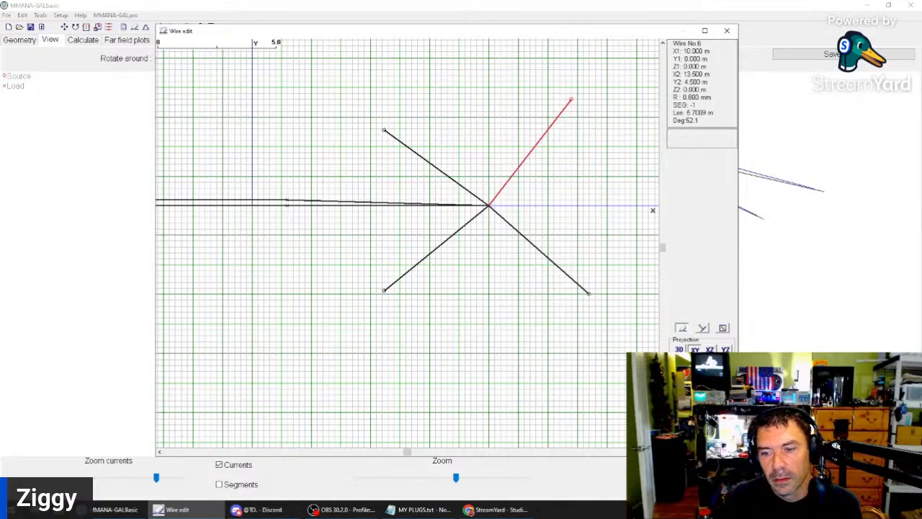
{"action": "left_click", "coordinate": [684, 444]}
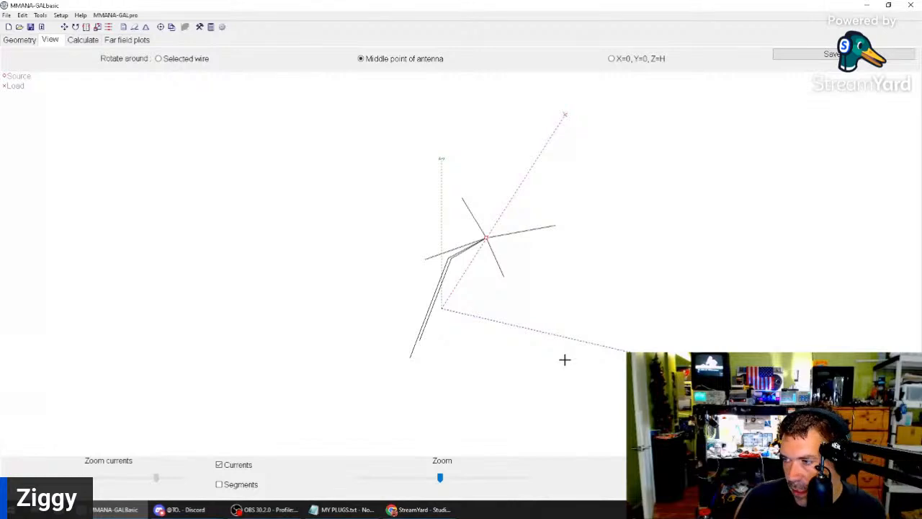
Step: Calculate the revised antenna at 14.15 MHz and inspect its far-field plots and 3D radiation pattern from different directions
{"action": "left_click", "coordinate": [79, 40]}
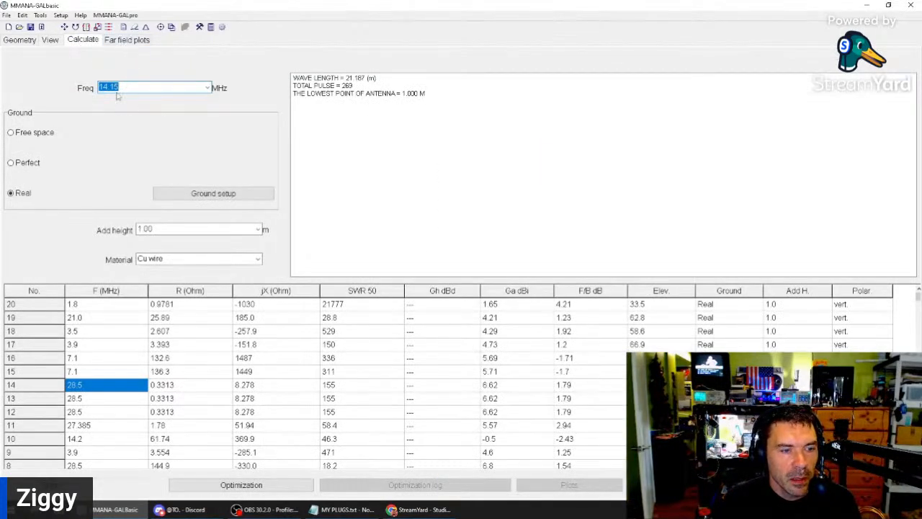
{"action": "left_click", "coordinate": [49, 486]}
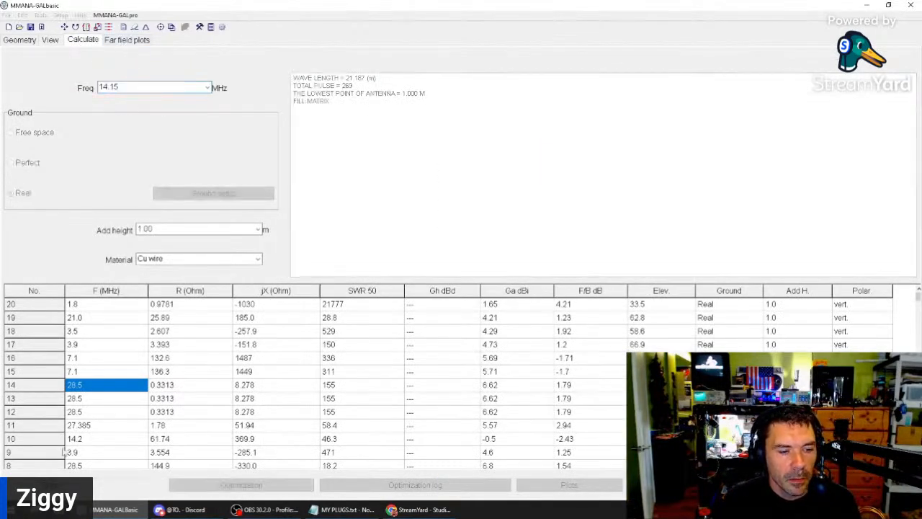
{"action": "left_click", "coordinate": [117, 43]}
{"action": "left_click", "coordinate": [346, 479]}
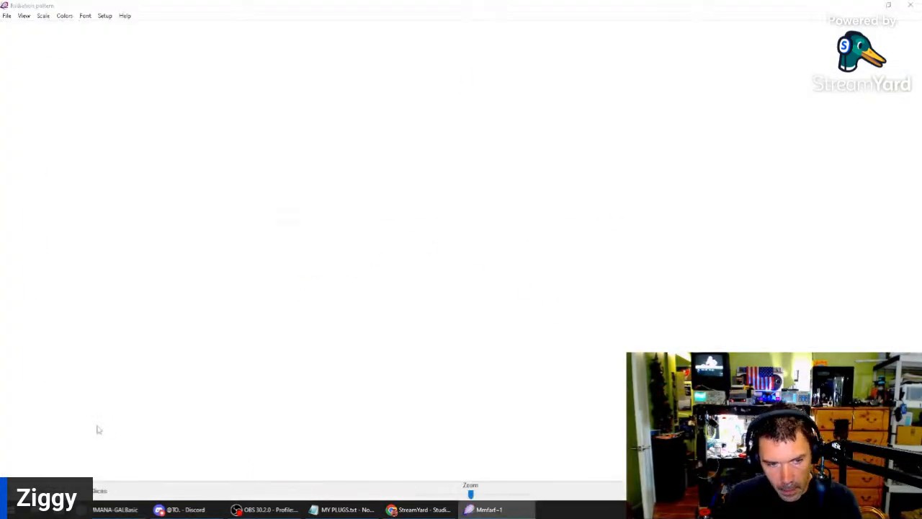
{"action": "left_click_drag", "start_coordinate": [624, 171], "coordinate": [505, 95]}
{"action": "left_click_drag", "start_coordinate": [333, 196], "coordinate": [298, 150]}
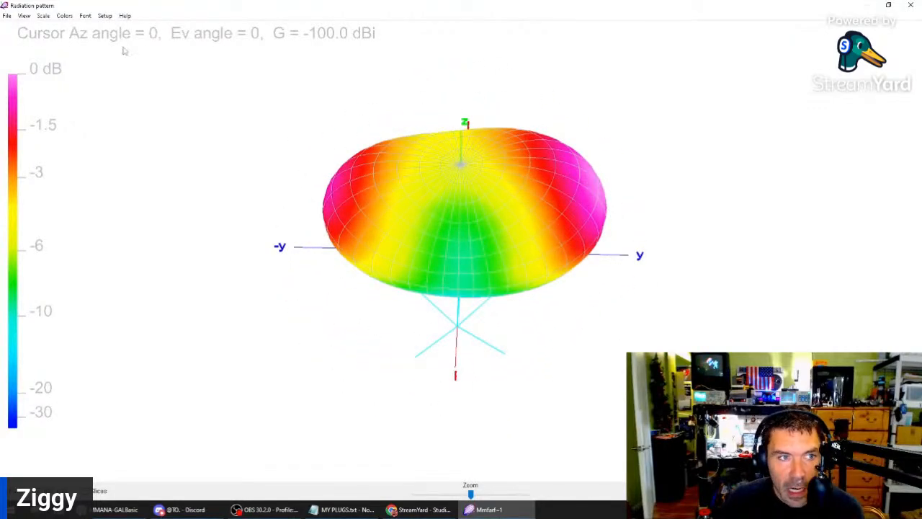
{"action": "left_click", "coordinate": [911, 5]}
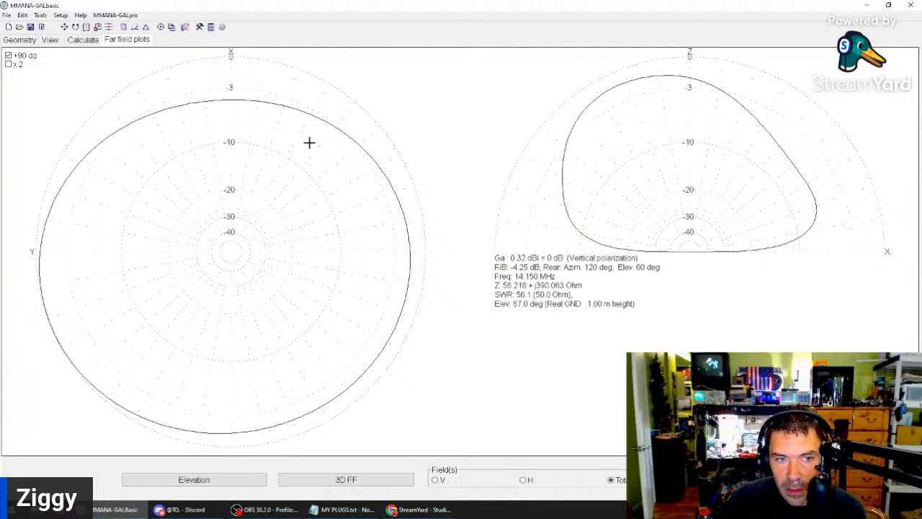
Step: Examine the 14.15 MHz currents on the sloping wires and four radials from several angles with a slightly reduced current scale
{"action": "left_click", "coordinate": [49, 39]}
{"action": "left_click_drag", "start_coordinate": [261, 210], "coordinate": [485, 277]}
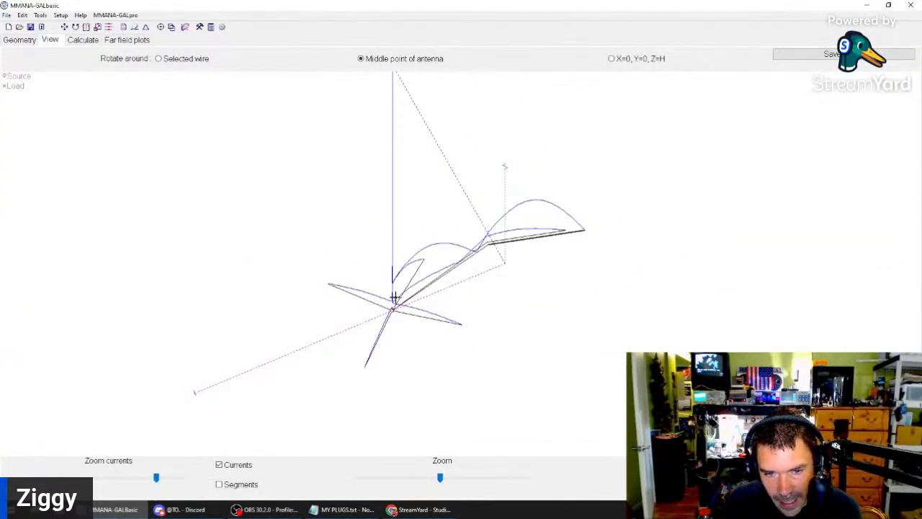
{"action": "mouse_move", "coordinate": [394, 296]}
{"action": "left_mouse_down"}
{"action": "mouse_move", "coordinate": [398, 283]}
{"action": "mouse_move", "coordinate": [387, 288]}
{"action": "left_mouse_up"}
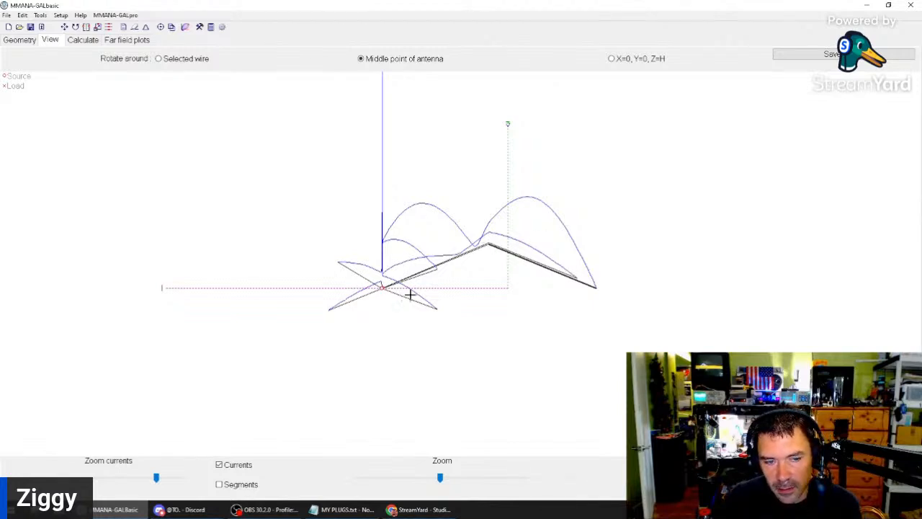
{"action": "mouse_move", "coordinate": [152, 481]}
{"action": "left_mouse_down"}
{"action": "mouse_move", "coordinate": [136, 482]}
{"action": "mouse_move", "coordinate": [150, 481]}
{"action": "left_mouse_up"}
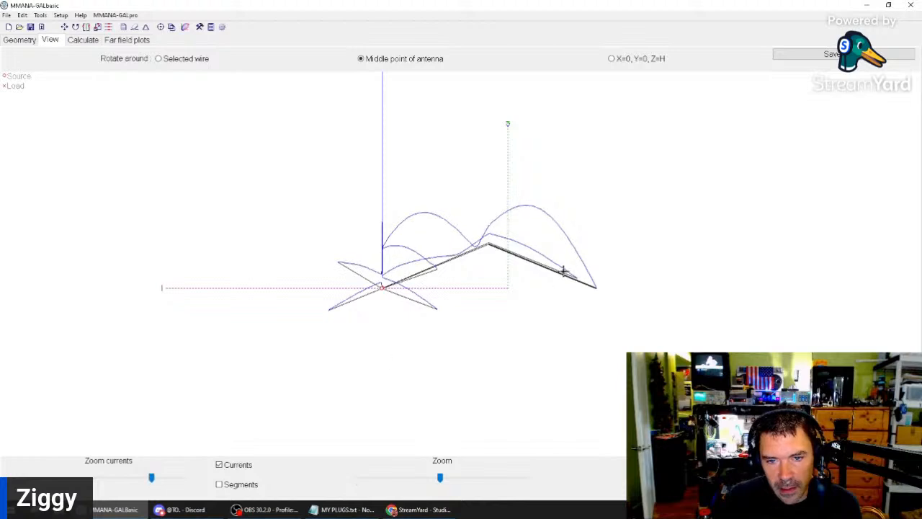
{"action": "mouse_move", "coordinate": [562, 269]}
{"action": "left_mouse_down"}
{"action": "mouse_move", "coordinate": [569, 278]}
{"action": "mouse_move", "coordinate": [565, 269]}
{"action": "left_mouse_up"}
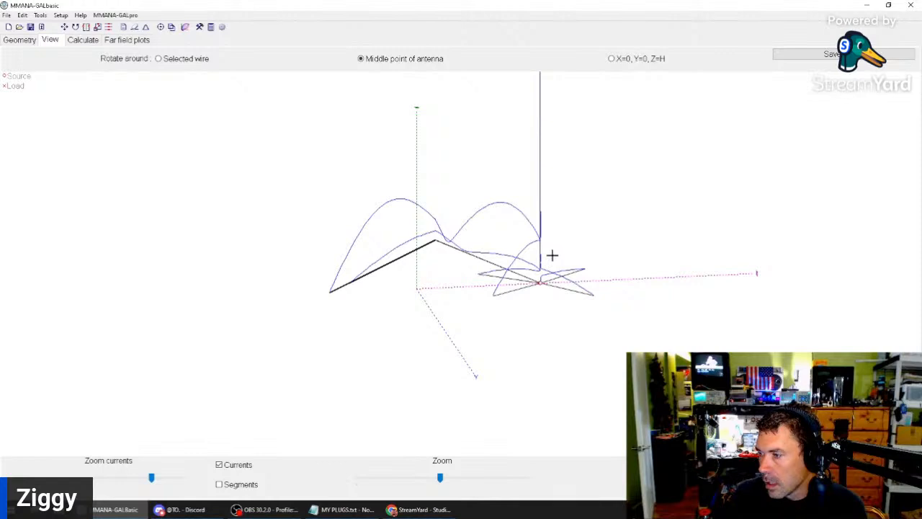
{"action": "left_click_drag", "start_coordinate": [604, 260], "coordinate": [560, 268]}
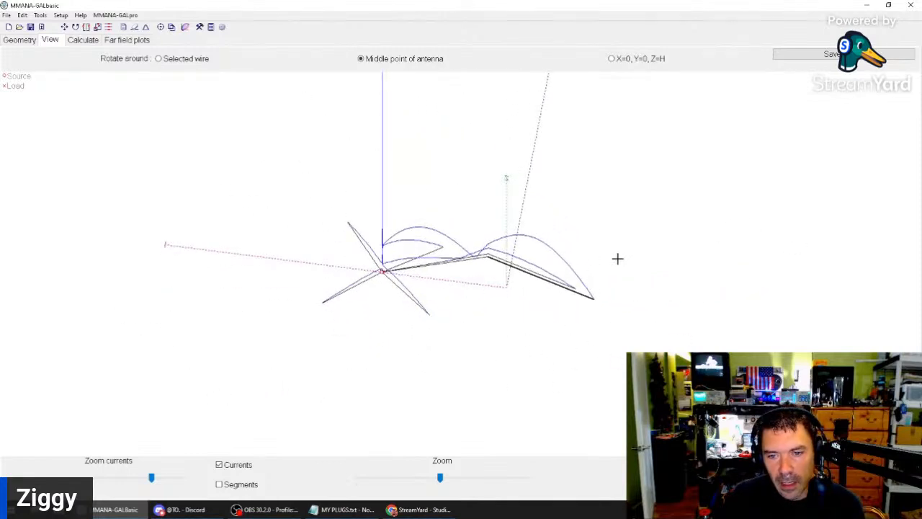
{"action": "double_click", "coordinate": [615, 259]}
{"action": "left_click", "coordinate": [431, 116]}
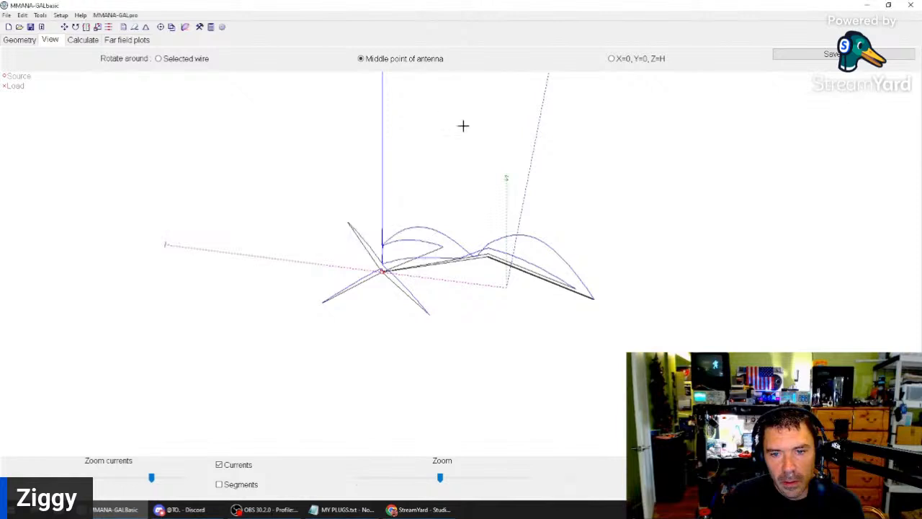
{"action": "left_click_drag", "start_coordinate": [720, 283], "coordinate": [677, 271]}
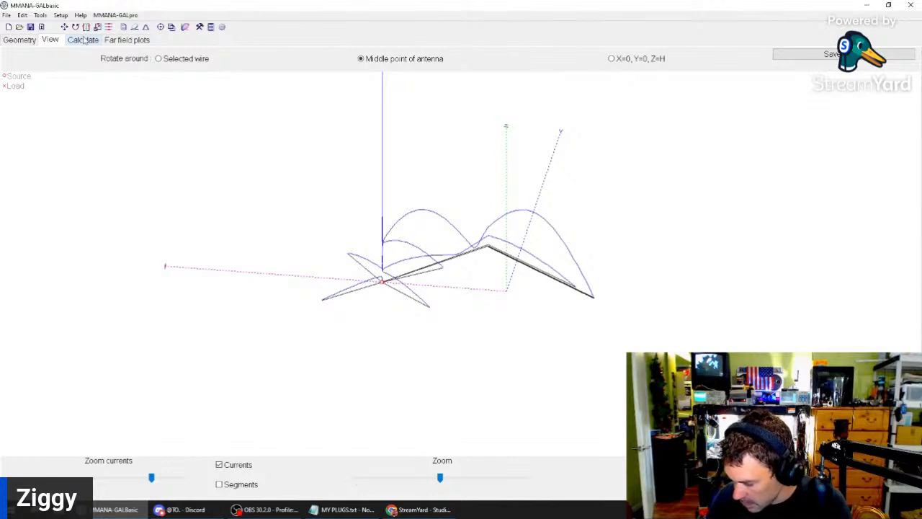
Step: Set the calculation frequency to 18.11 MHz and run the calculation for the antenna
{"action": "left_click", "coordinate": [19, 39]}
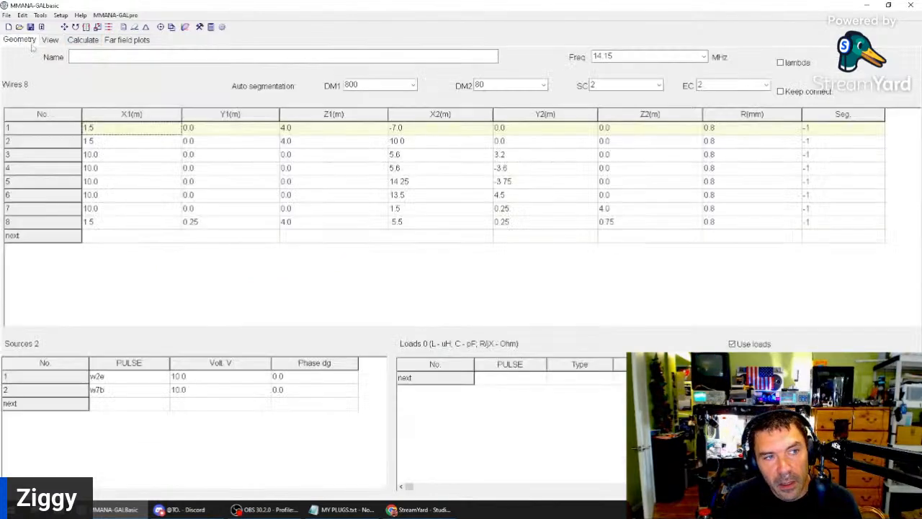
{"action": "left_click", "coordinate": [105, 40]}
{"action": "left_click", "coordinate": [83, 40]}
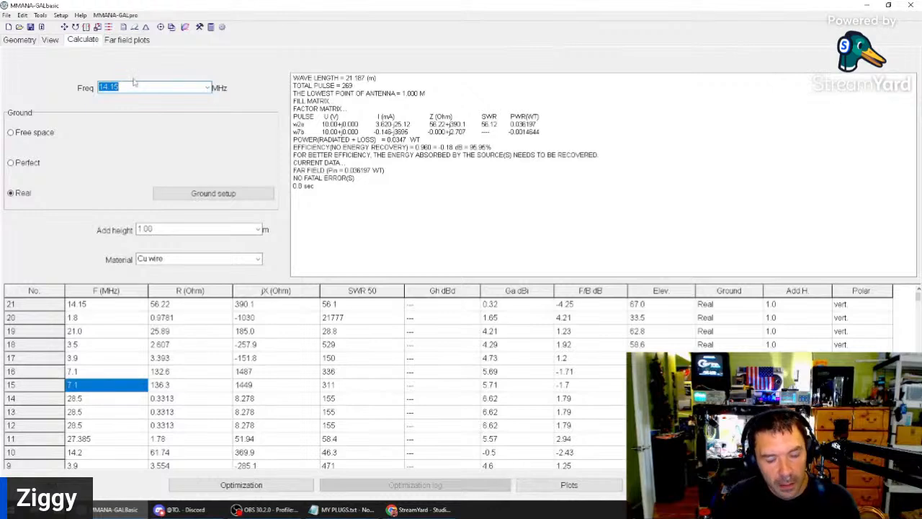
{"action": "type", "text": "18.2"}
{"action": "key", "text": "Return"}
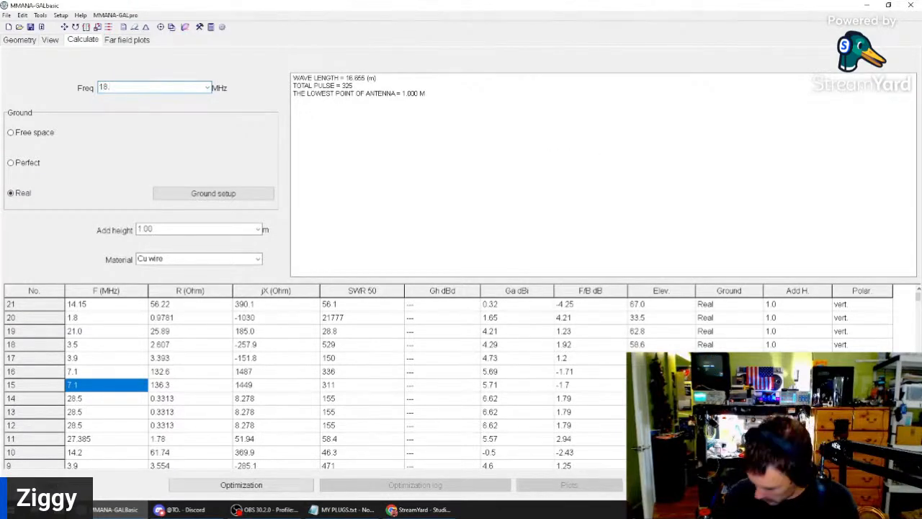
{"action": "type", "text": "11"}
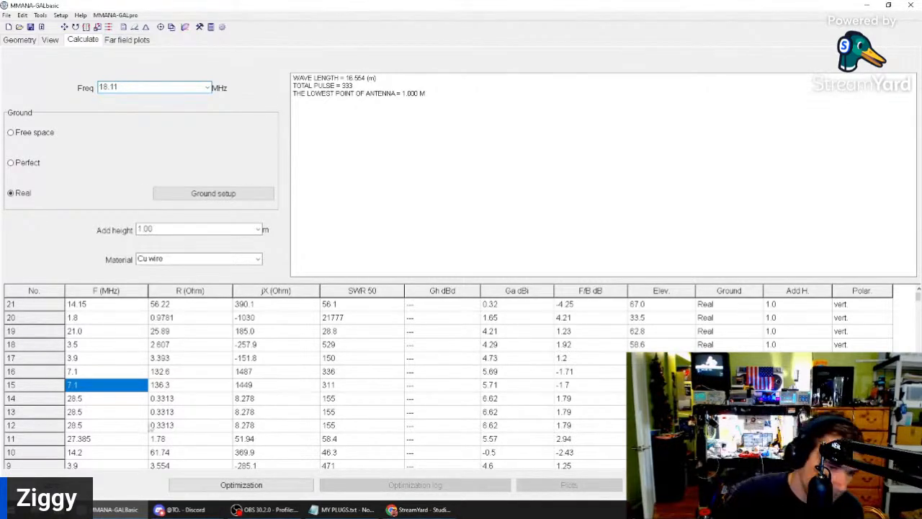
{"action": "key", "text": "Return"}
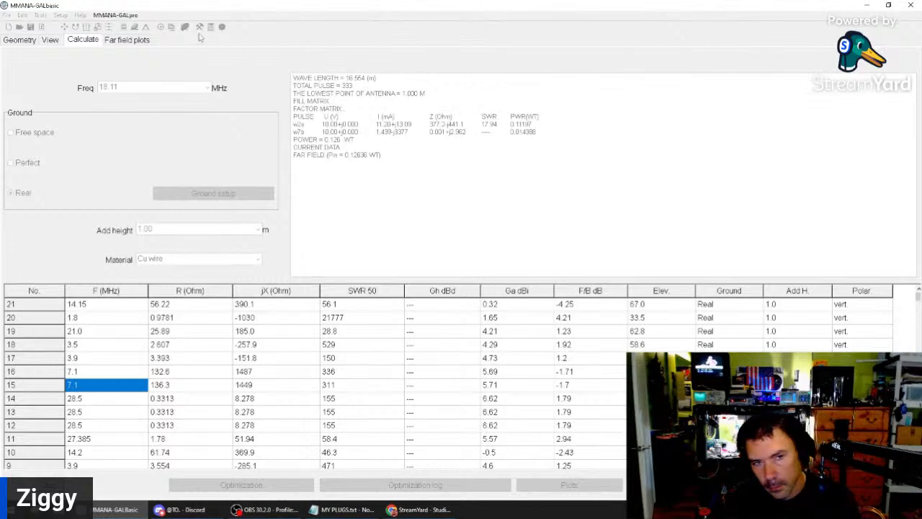
Step: Examine the 18.11 MHz far-field plots and rotate the 3D radiation pattern
{"action": "left_click", "coordinate": [127, 40]}
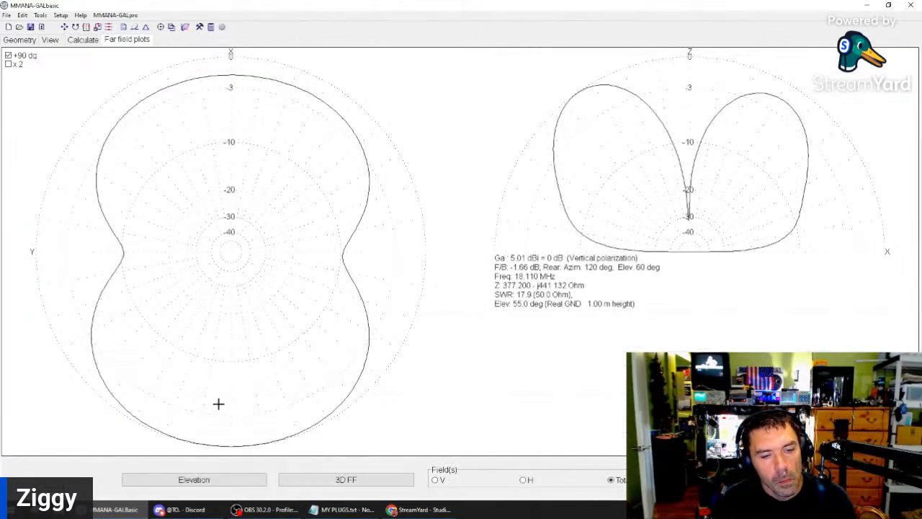
{"action": "left_click", "coordinate": [320, 479]}
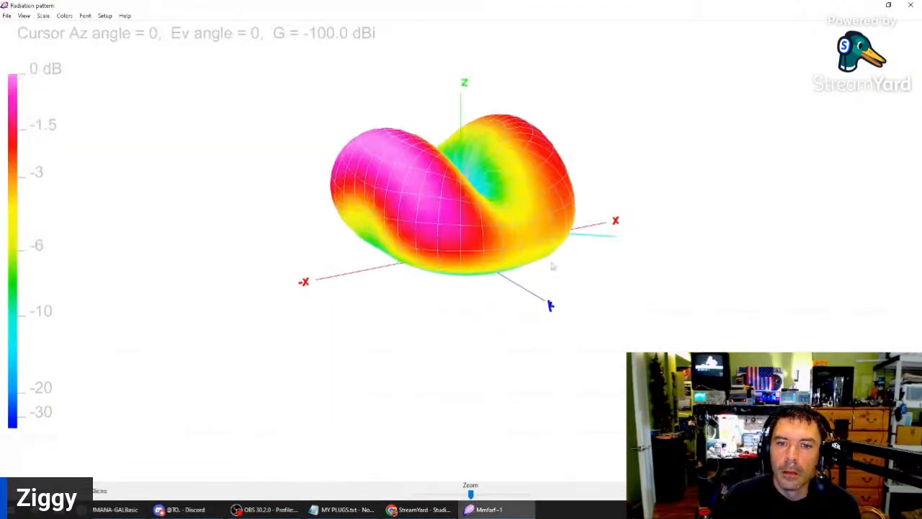
{"action": "left_click_drag", "start_coordinate": [591, 236], "coordinate": [93, 220]}
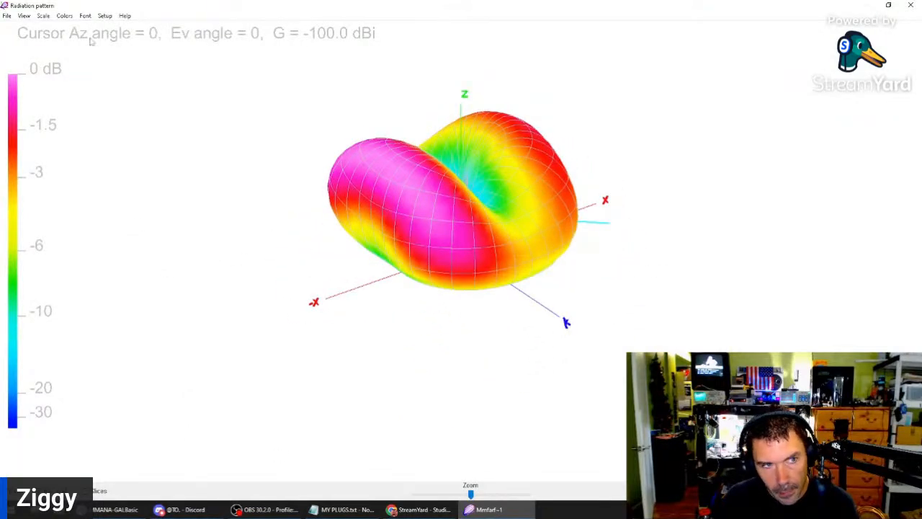
{"action": "left_click", "coordinate": [911, 5]}
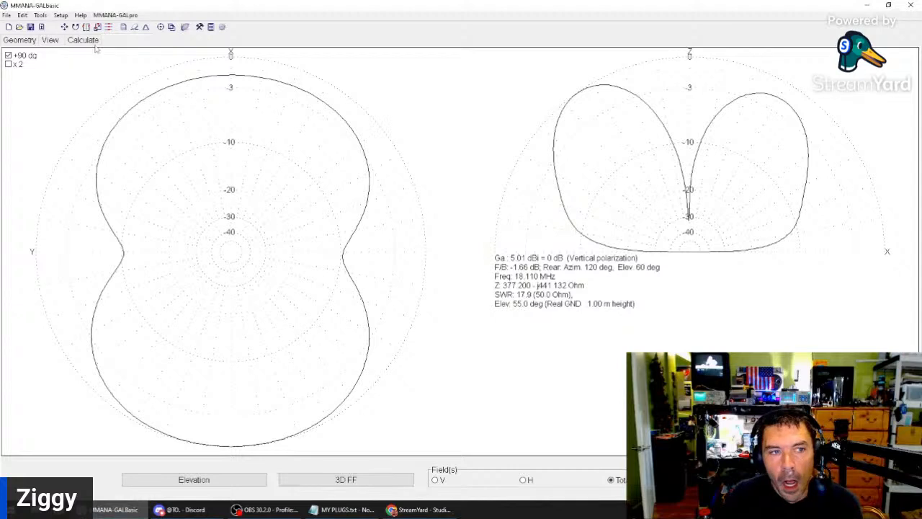
Step: Examine the 18.11 MHz currents on the sloping wires and radials from both sides in an enlarged antenna view
{"action": "left_click", "coordinate": [45, 41]}
{"action": "left_click_drag", "start_coordinate": [389, 204], "coordinate": [379, 188]}
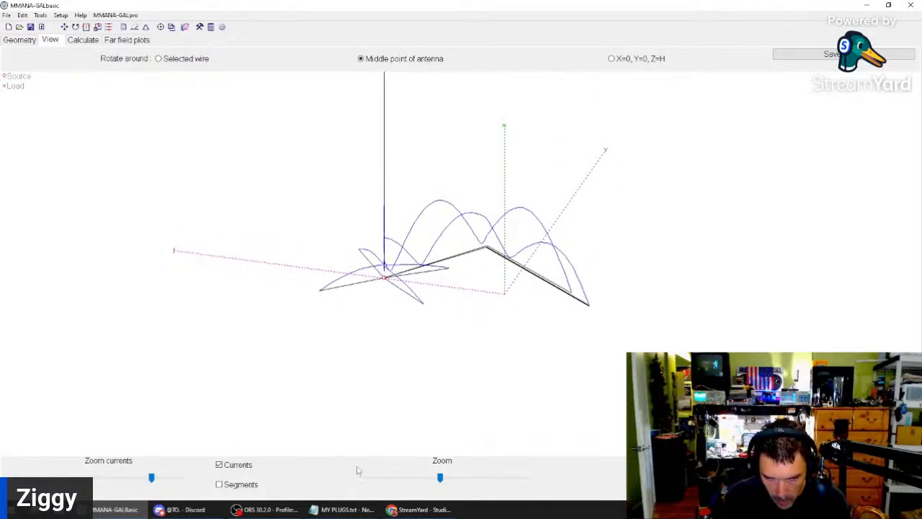
{"action": "left_click_drag", "start_coordinate": [440, 478], "coordinate": [456, 480]}
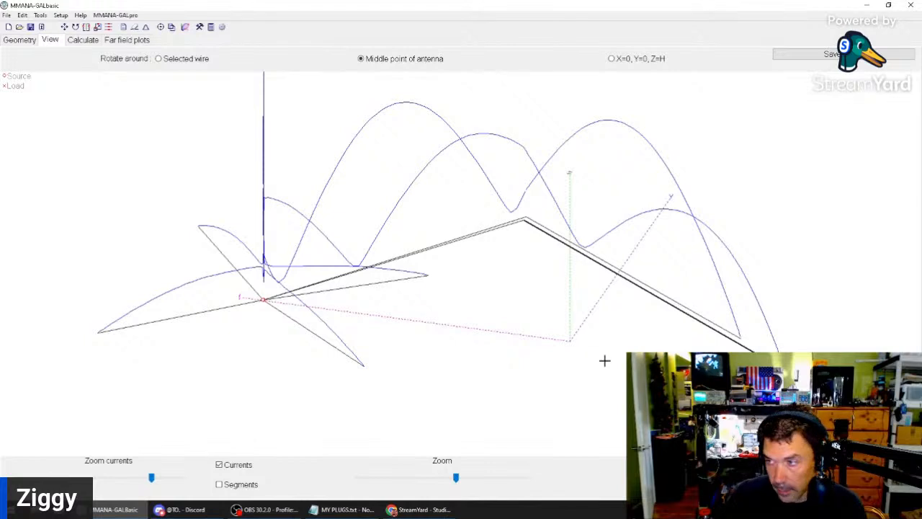
{"action": "left_click_drag", "start_coordinate": [605, 362], "coordinate": [598, 353]}
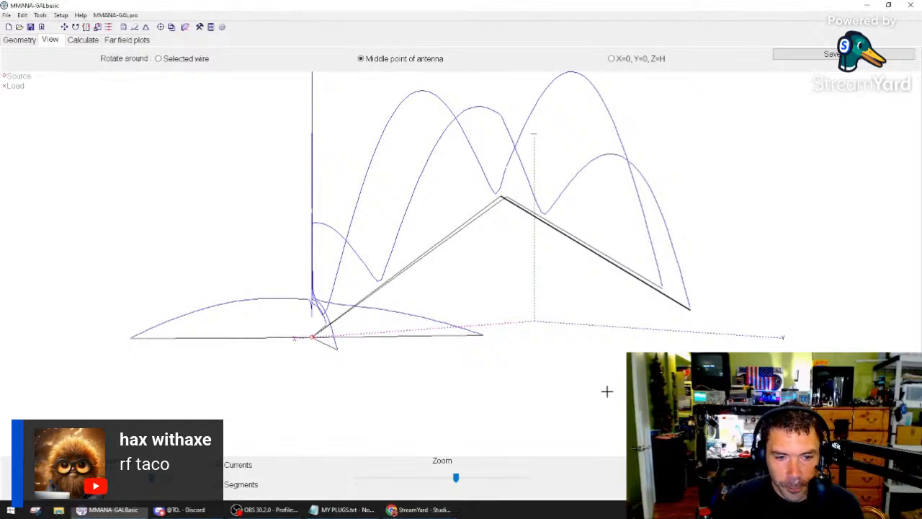
{"action": "left_click_drag", "start_coordinate": [607, 391], "coordinate": [569, 389]}
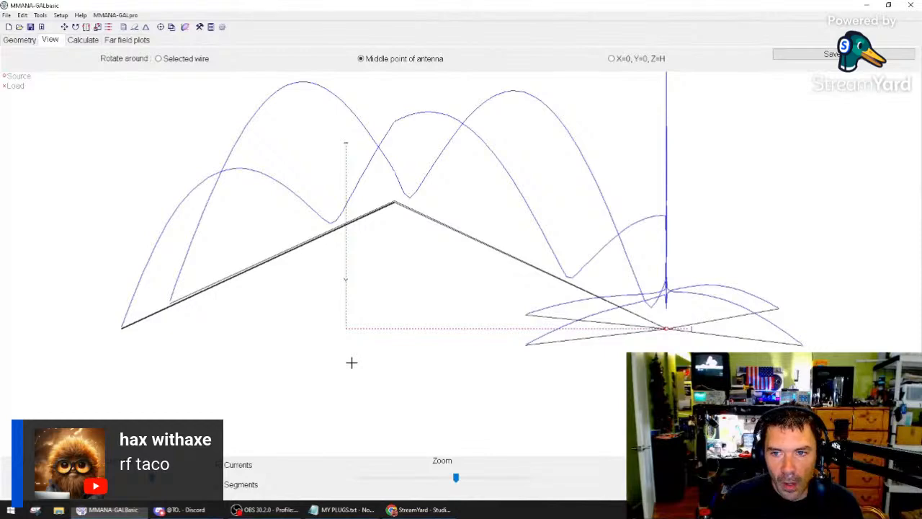
{"action": "left_click_drag", "start_coordinate": [431, 351], "coordinate": [350, 360]}
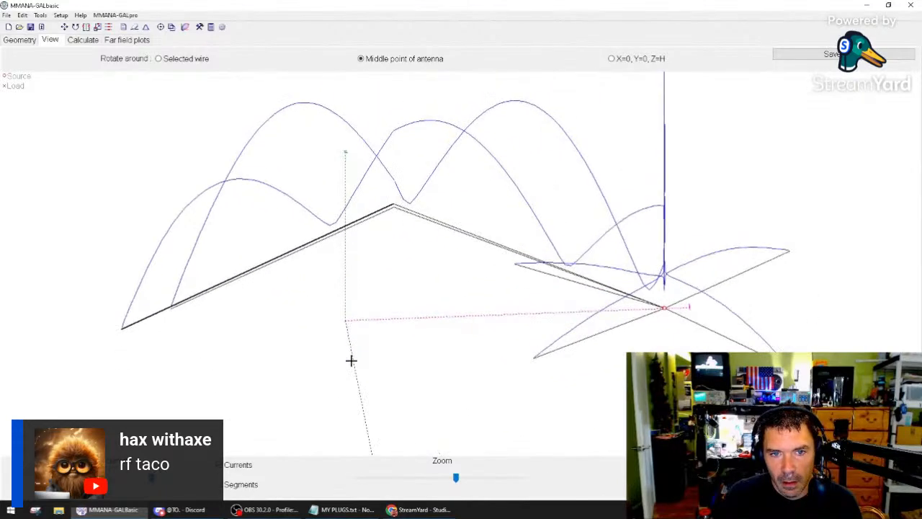
Step: Set the calculation frequency to 21.2 MHz and run the calculation for the antenna
{"action": "left_click", "coordinate": [16, 41]}
{"action": "left_click", "coordinate": [48, 41]}
{"action": "left_click", "coordinate": [78, 41]}
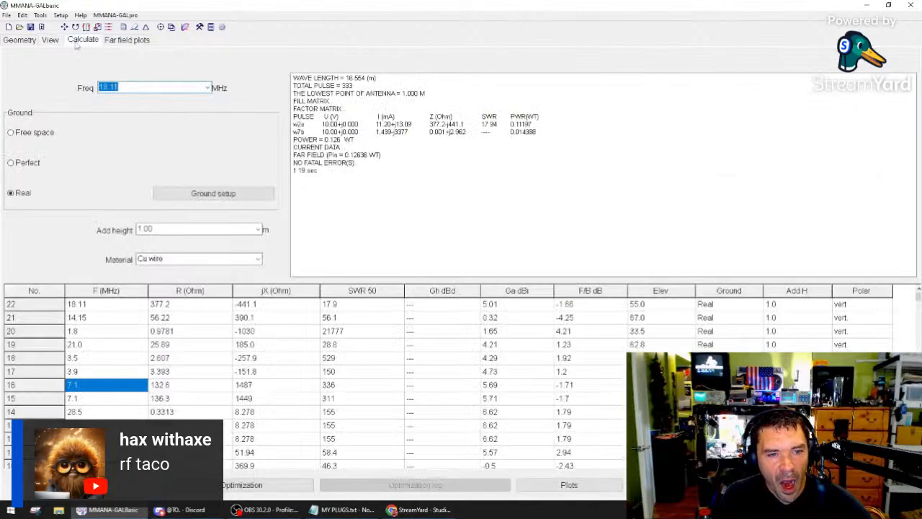
{"action": "left_click", "coordinate": [51, 41]}
{"action": "left_click", "coordinate": [76, 41]}
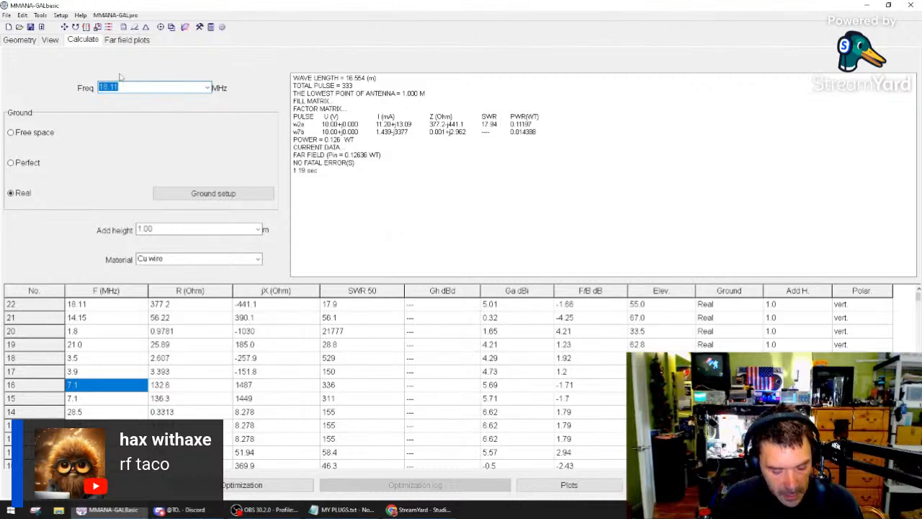
{"action": "type", "text": "21"}
{"action": "key", "text": "Return"}
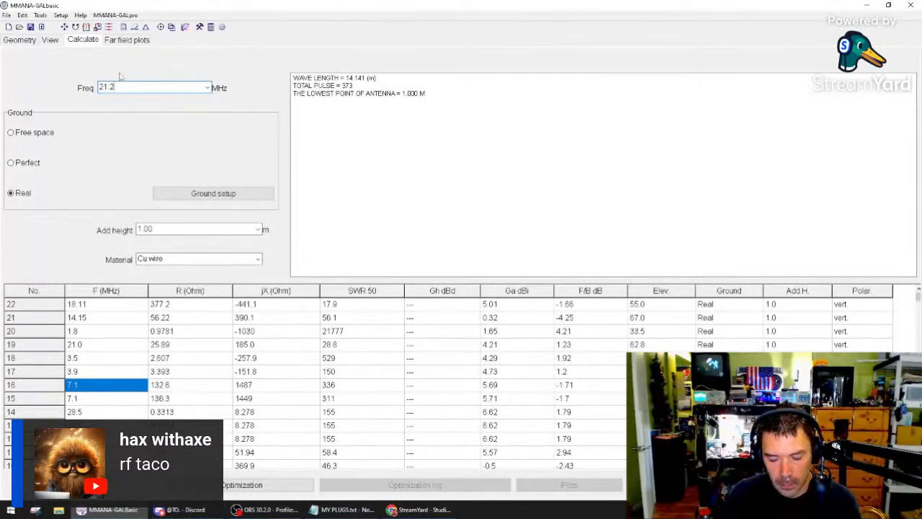
{"action": "type", "text": ".2"}
{"action": "key", "text": "Return"}
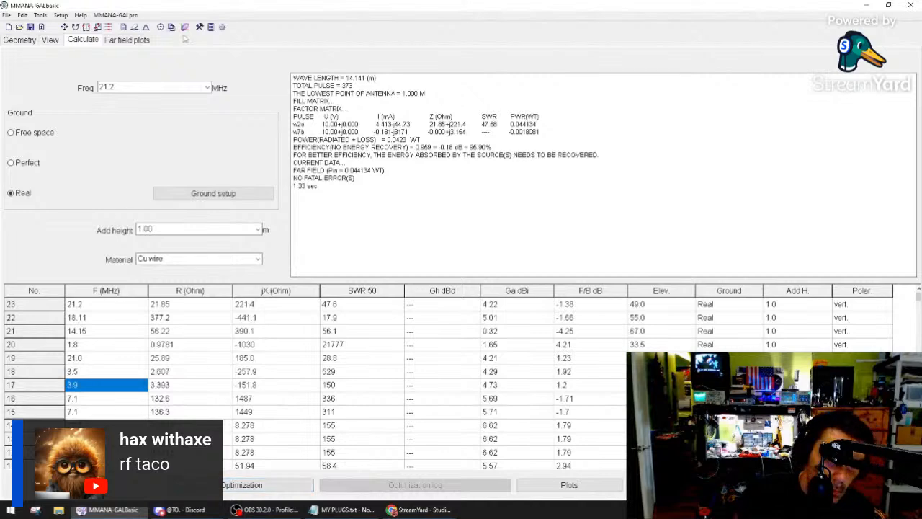
Step: Examine the 21.2 MHz far-field plots and rotate the 3D radiation pattern to view it from several sides
{"action": "left_click", "coordinate": [111, 41]}
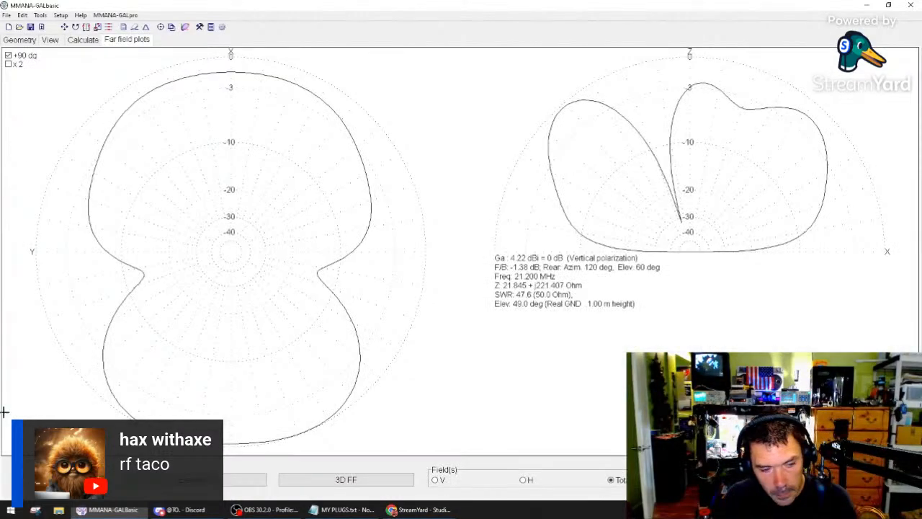
{"action": "left_click", "coordinate": [336, 480]}
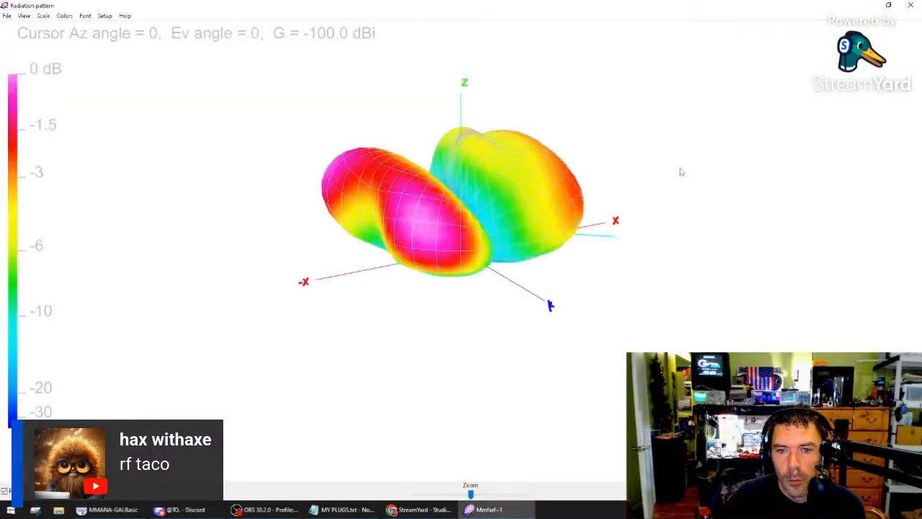
{"action": "left_click_drag", "start_coordinate": [681, 171], "coordinate": [443, 343]}
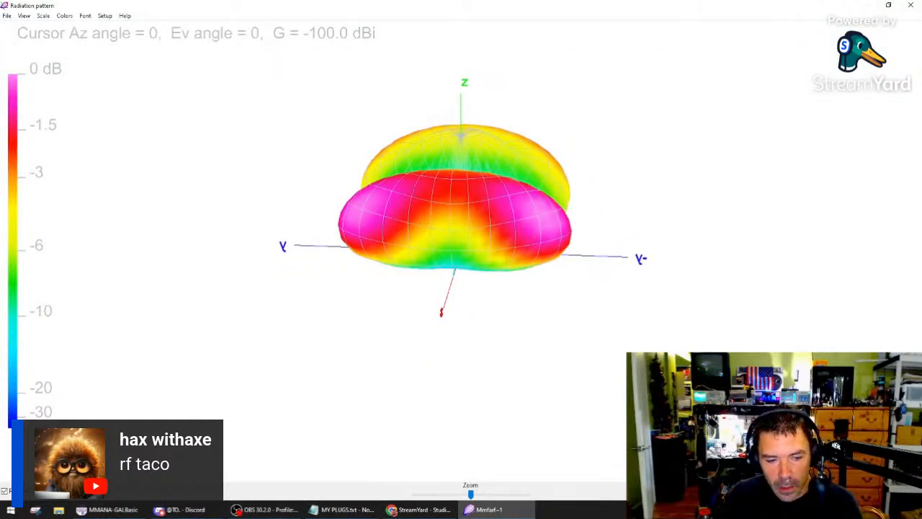
{"action": "left_click_drag", "start_coordinate": [238, 298], "coordinate": [353, 235]}
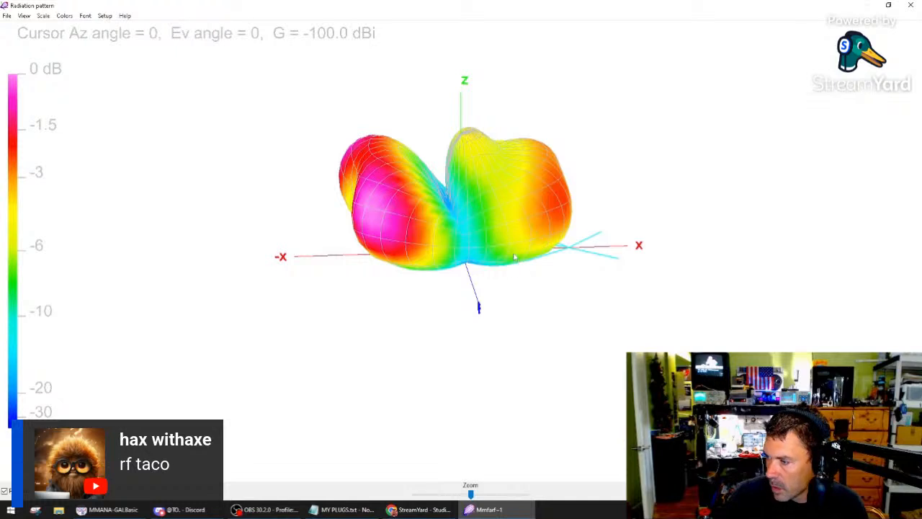
{"action": "left_click_drag", "start_coordinate": [414, 246], "coordinate": [382, 236]}
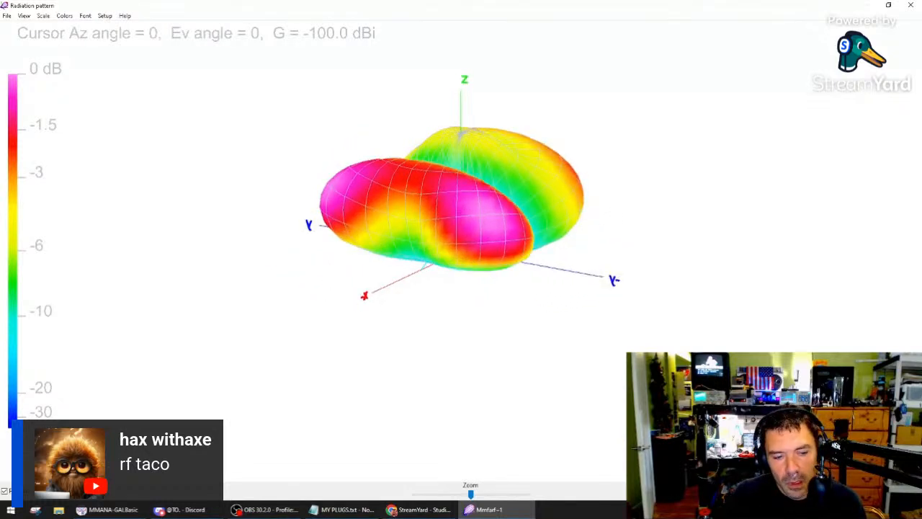
{"action": "left_click", "coordinate": [910, 5]}
Step: In the XY wire editor, move the free ends of radial wire 5 to X 4.5, Y -1.0 m and wire 6 to X 7.5, Y 5.0 m
{"action": "left_click", "coordinate": [19, 39]}
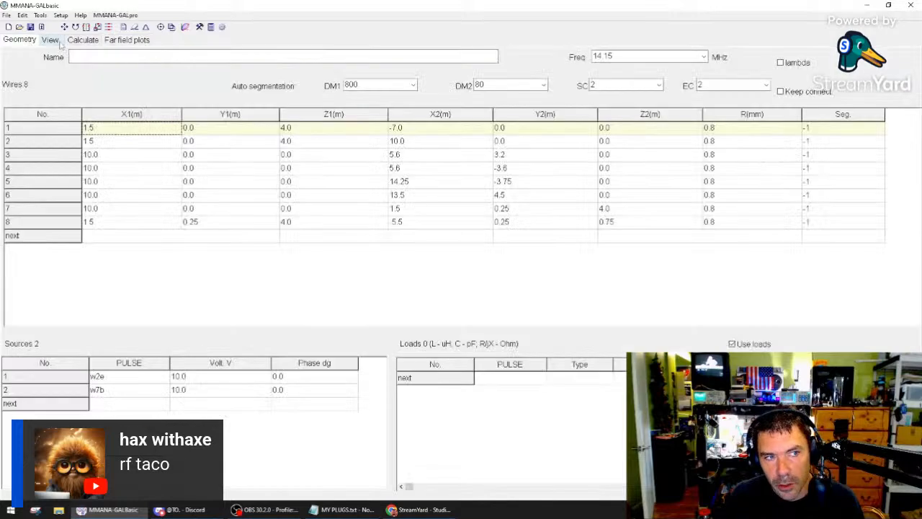
{"action": "left_click", "coordinate": [50, 40]}
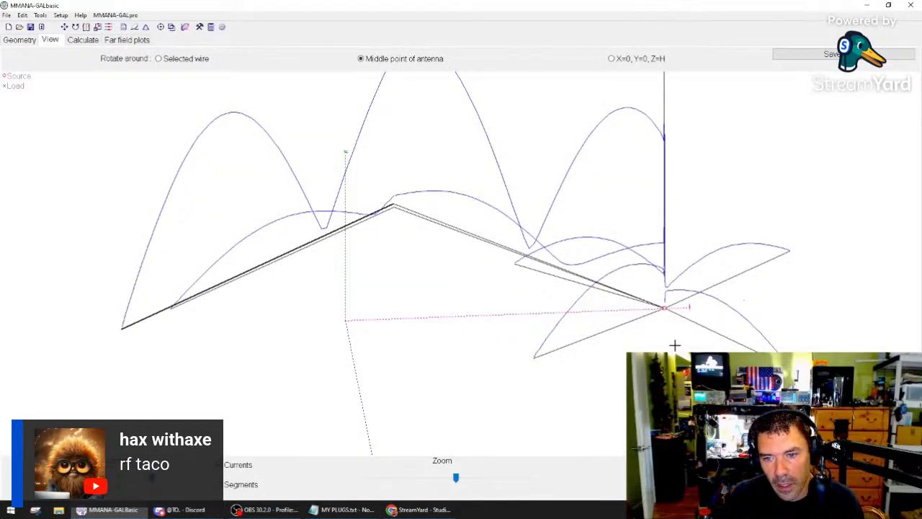
{"action": "left_click", "coordinate": [134, 26]}
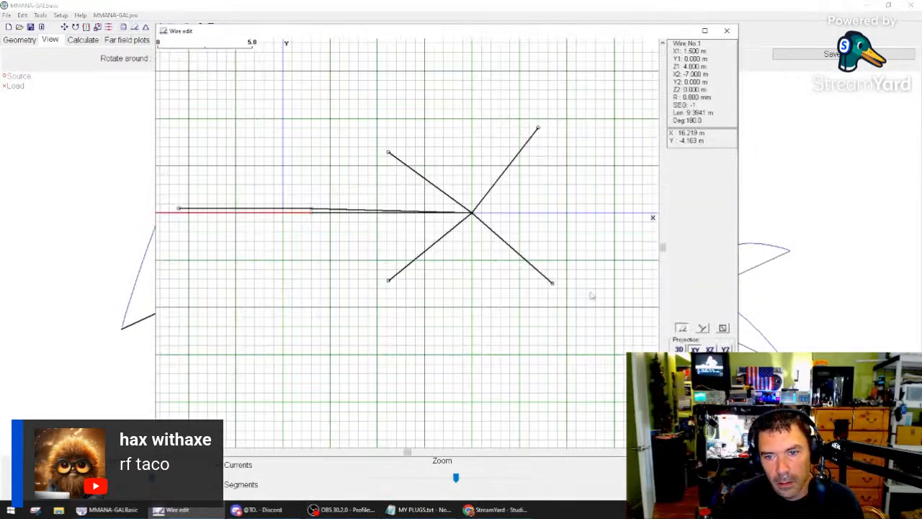
{"action": "left_click", "coordinate": [553, 284]}
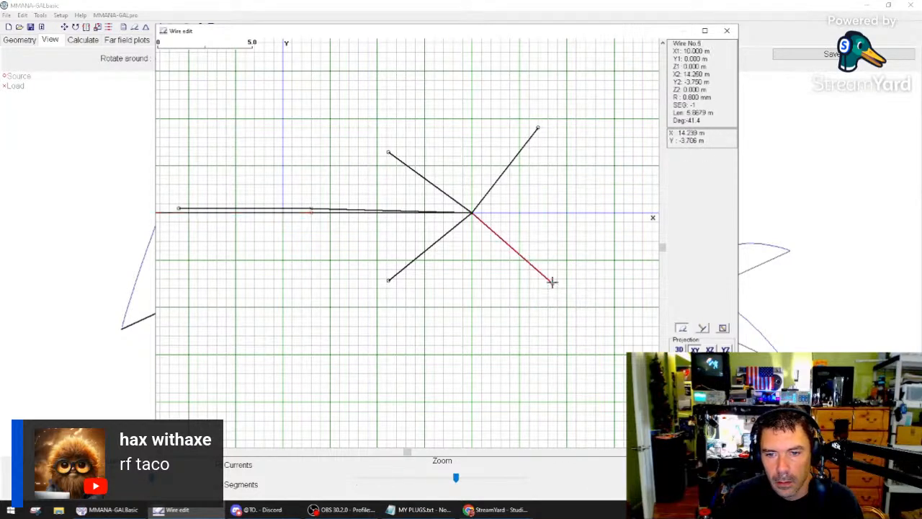
{"action": "left_click", "coordinate": [368, 231]}
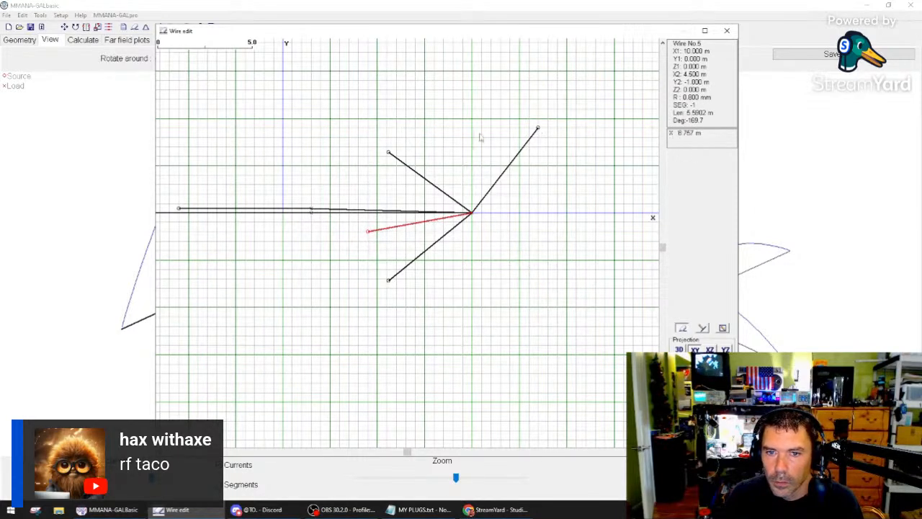
{"action": "left_click", "coordinate": [537, 129]}
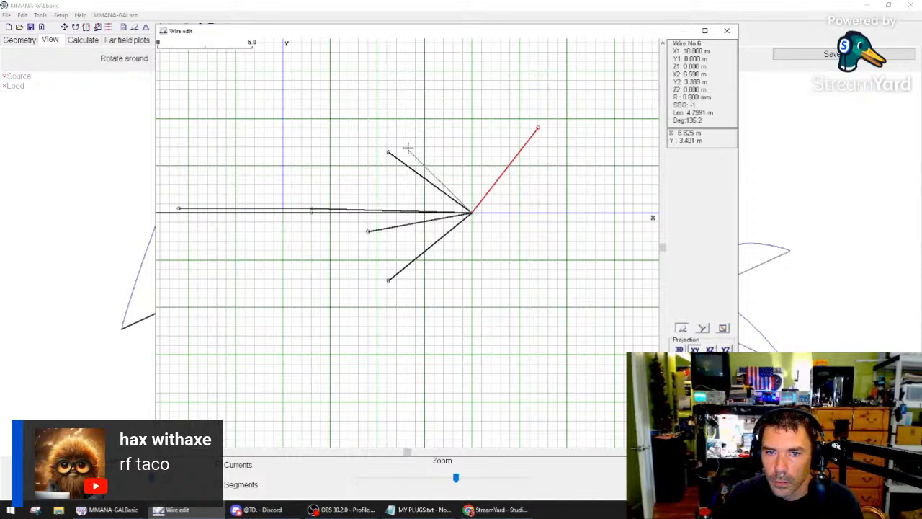
{"action": "left_click", "coordinate": [427, 116]}
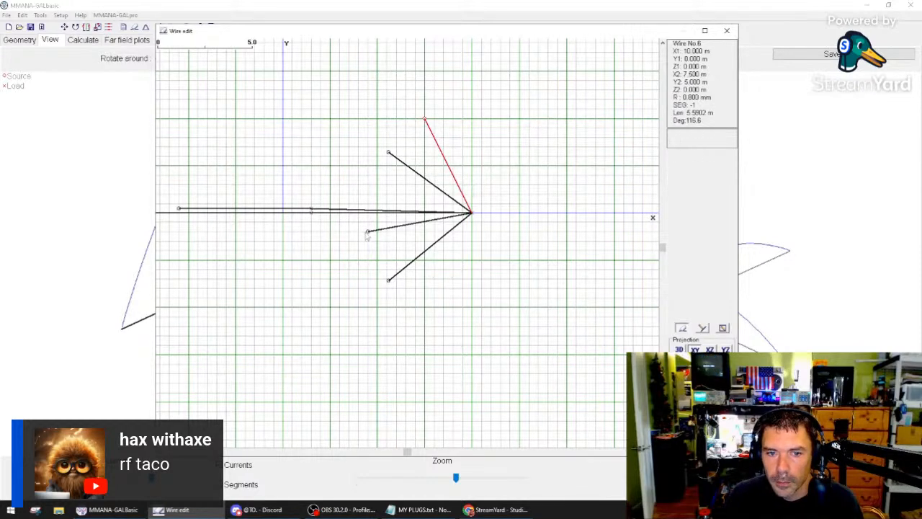
{"action": "left_click", "coordinate": [368, 232]}
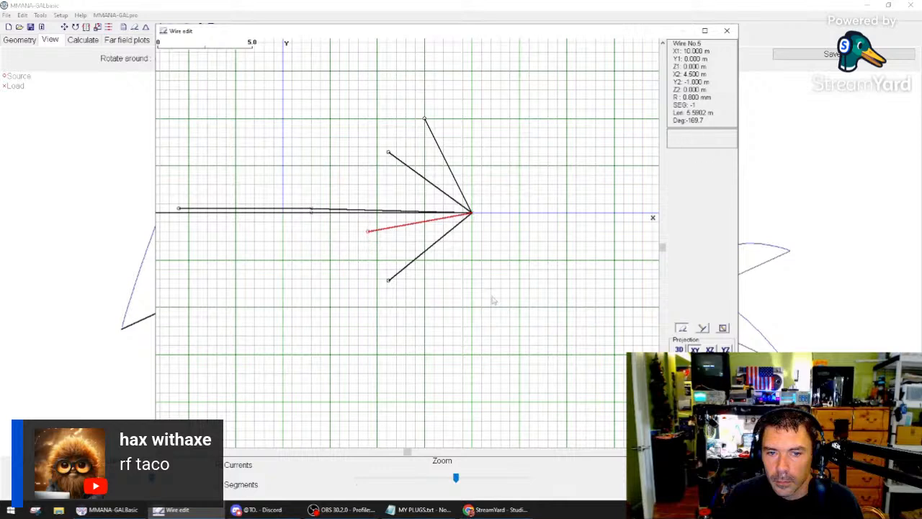
{"action": "left_click", "coordinate": [684, 432]}
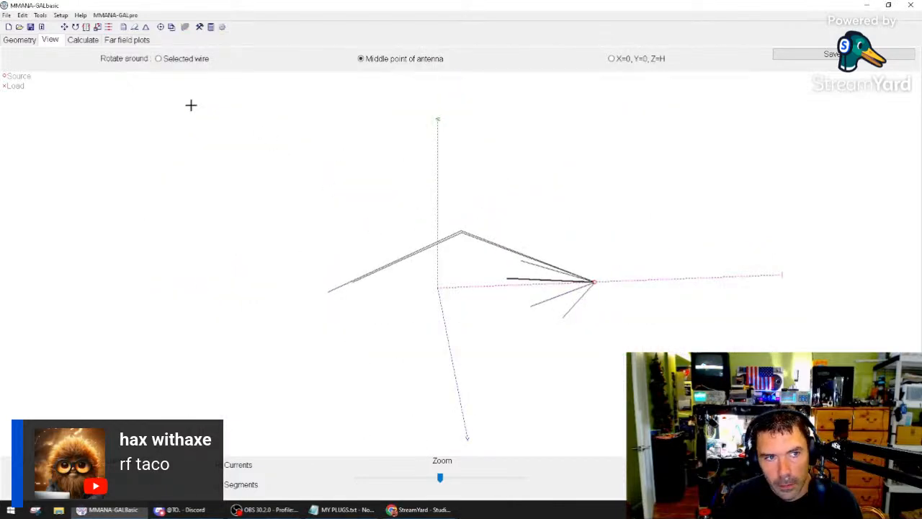
Step: Recalculate the antenna with the repositioned radials at 21.2 MHz
{"action": "left_click", "coordinate": [83, 39]}
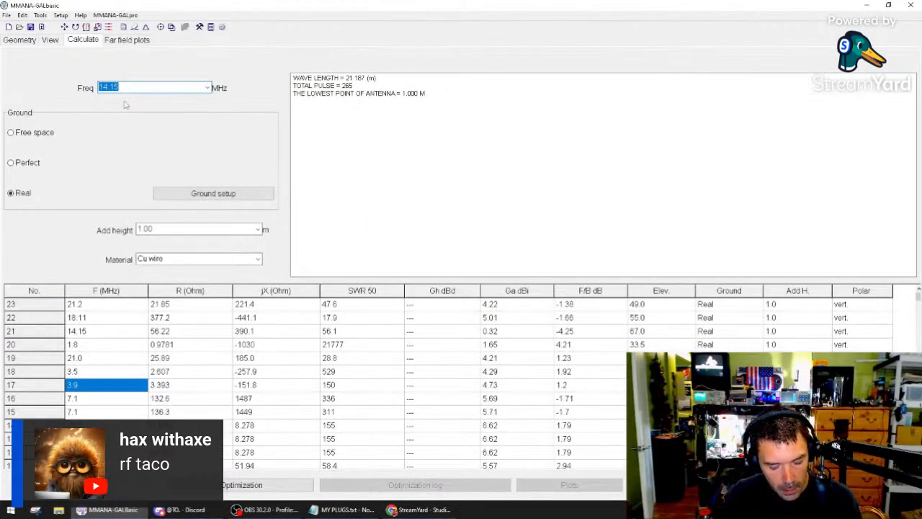
{"action": "type", "text": "21.2"}
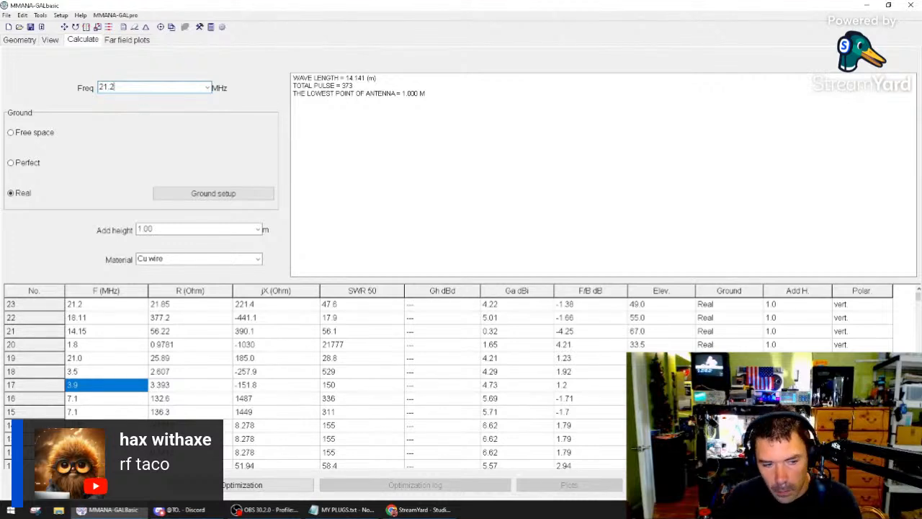
{"action": "key", "text": "Return"}
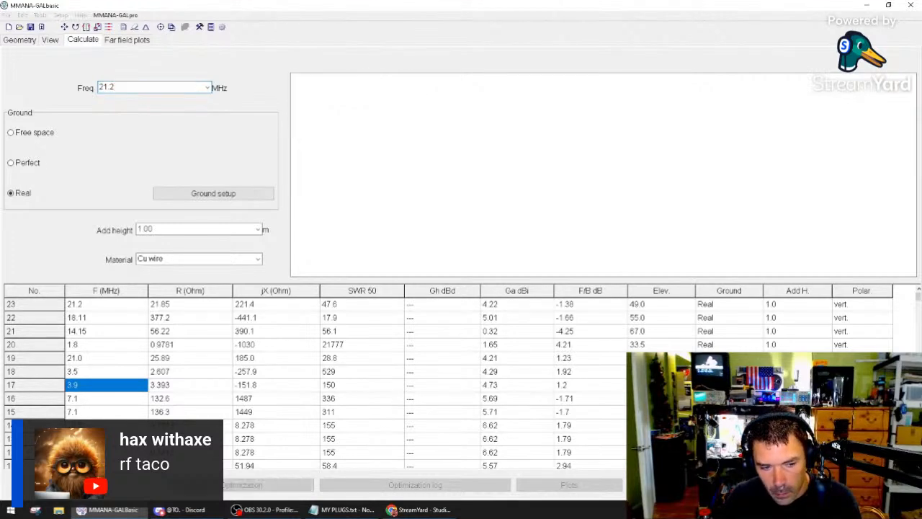
Step: Examine the far-field plots and the rotated 3D radiation pattern for the repositioned radials at 21.2 MHz
{"action": "left_click", "coordinate": [123, 41]}
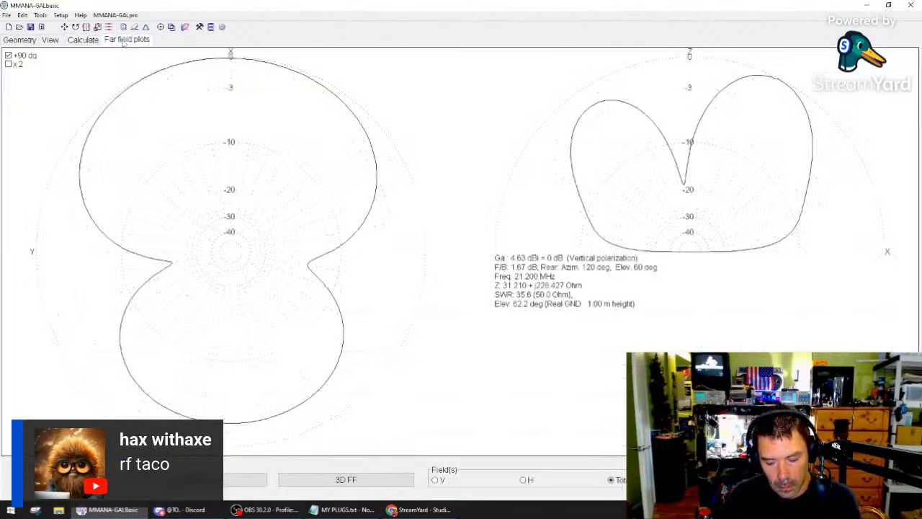
{"action": "left_click", "coordinate": [346, 479]}
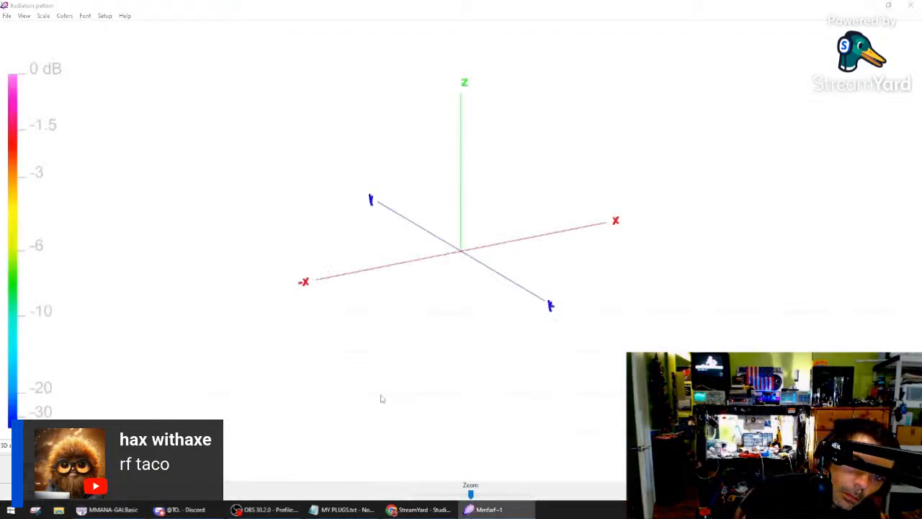
{"action": "left_click_drag", "start_coordinate": [601, 238], "coordinate": [339, 238]}
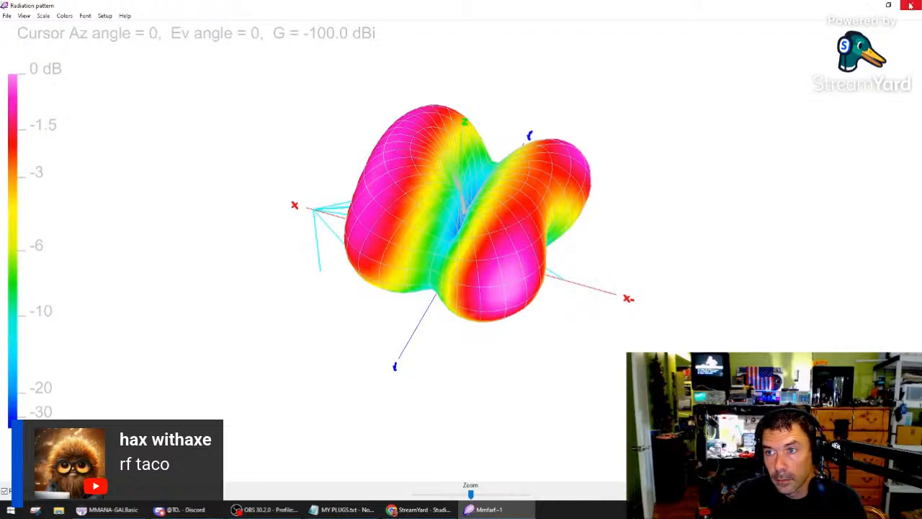
{"action": "left_click", "coordinate": [911, 5]}
Step: Examine the 21.2 MHz currents on the sloping wires and repositioned radials from several angles
{"action": "left_click", "coordinate": [50, 40]}
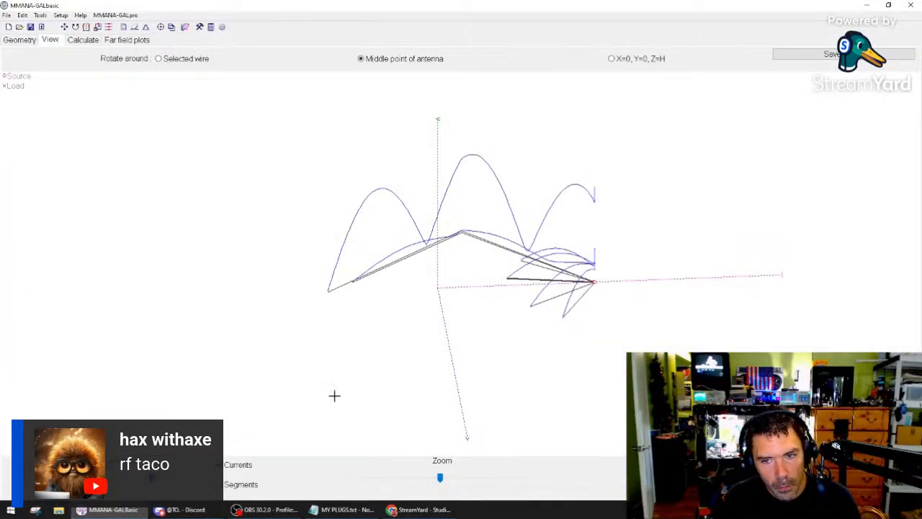
{"action": "left_click_drag", "start_coordinate": [334, 395], "coordinate": [451, 350]}
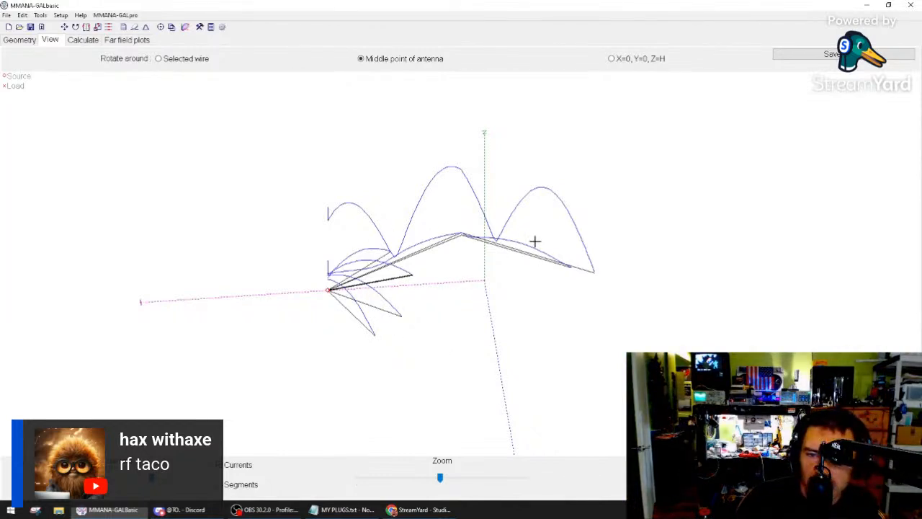
{"action": "left_click_drag", "start_coordinate": [391, 334], "coordinate": [428, 329]}
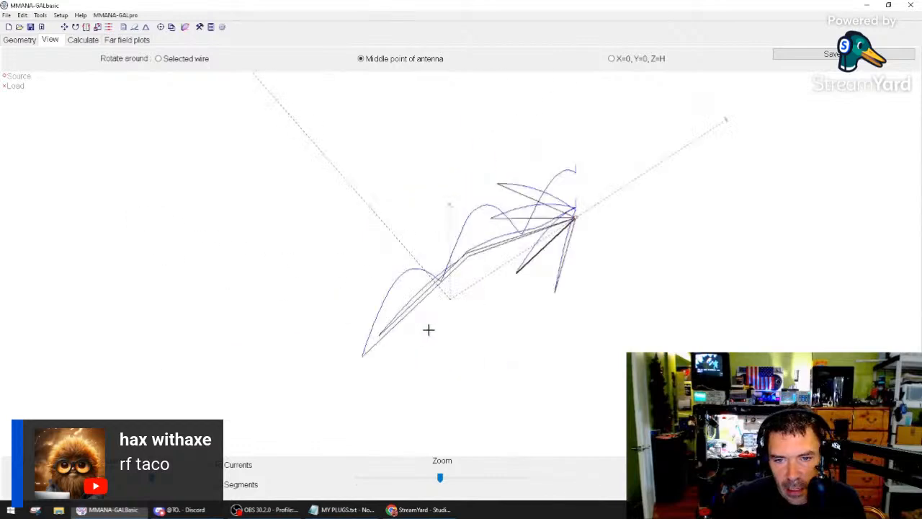
{"action": "left_click_drag", "start_coordinate": [565, 302], "coordinate": [477, 304]}
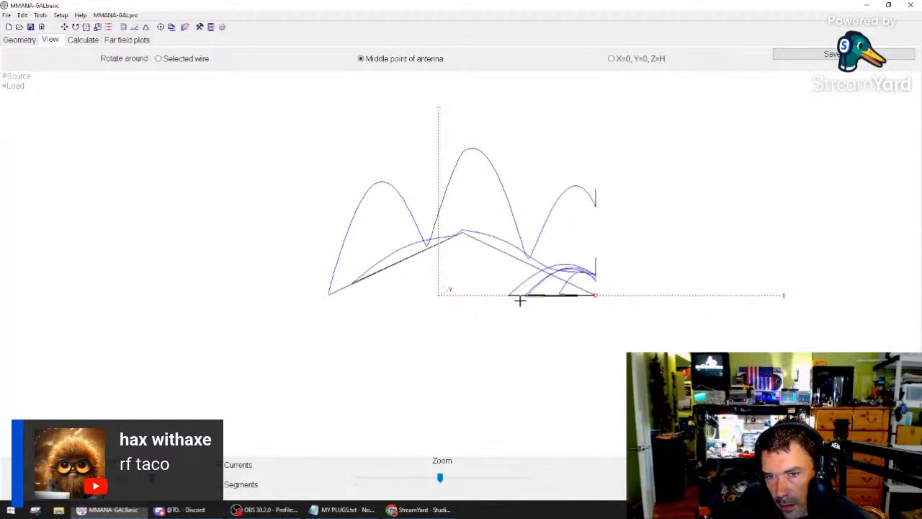
{"action": "left_click_drag", "start_coordinate": [520, 302], "coordinate": [543, 315]}
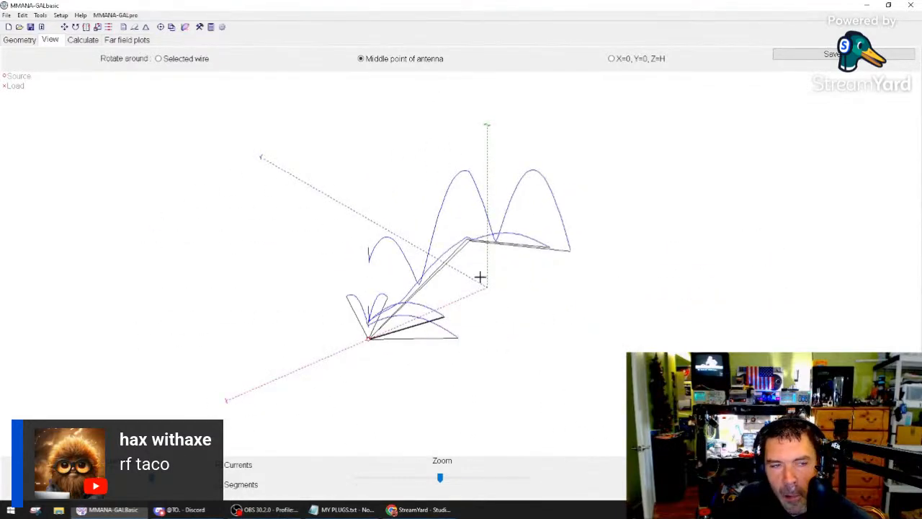
{"action": "left_click_drag", "start_coordinate": [511, 317], "coordinate": [495, 314]}
Step: Save the antenna model as thezigzag in the Everything 75OhmHAM folder on the Desktop
{"action": "left_click", "coordinate": [6, 15]}
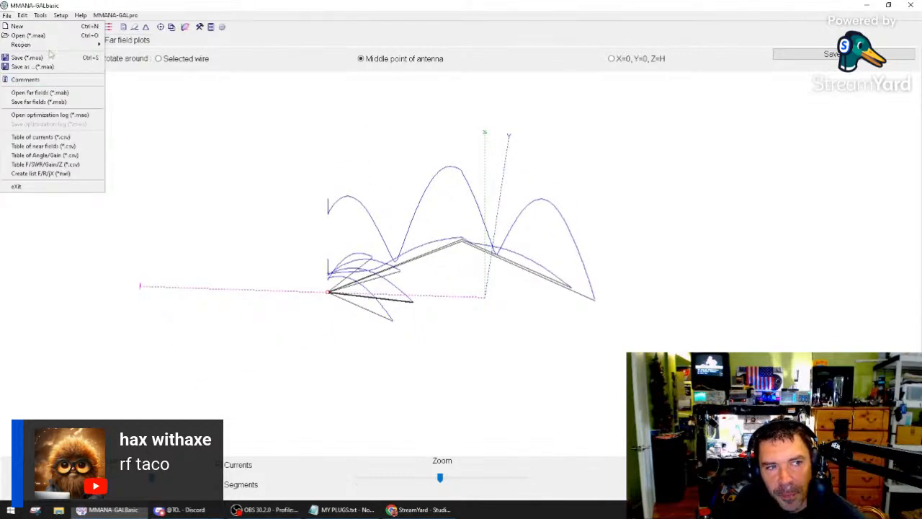
{"action": "left_click", "coordinate": [49, 66]}
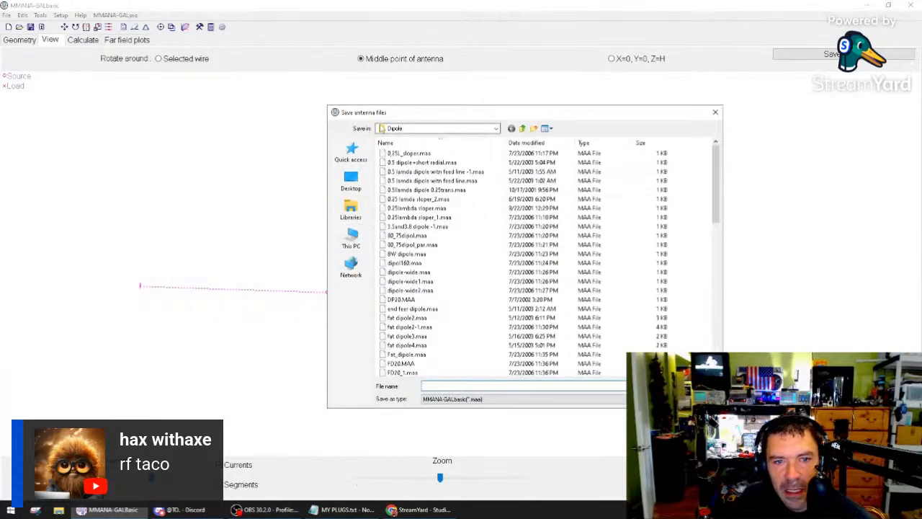
{"action": "left_click", "coordinate": [351, 182]}
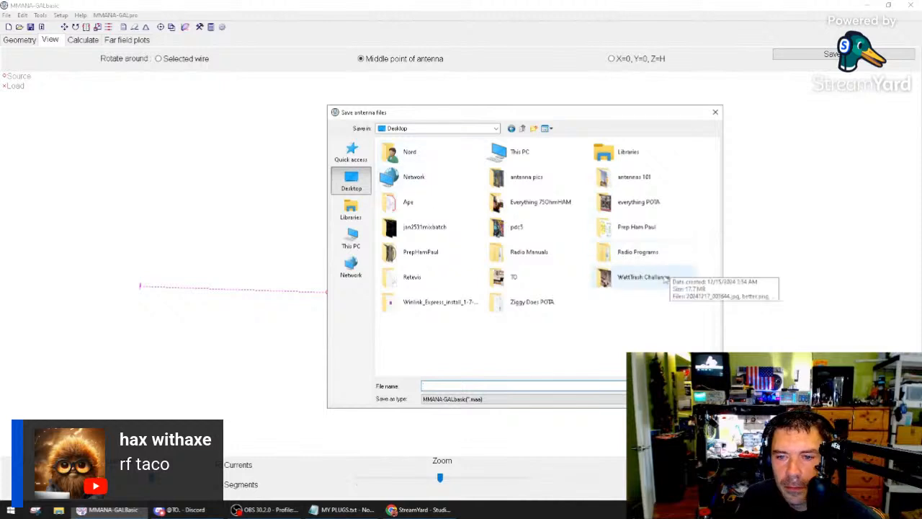
{"action": "double_click", "coordinate": [530, 204]}
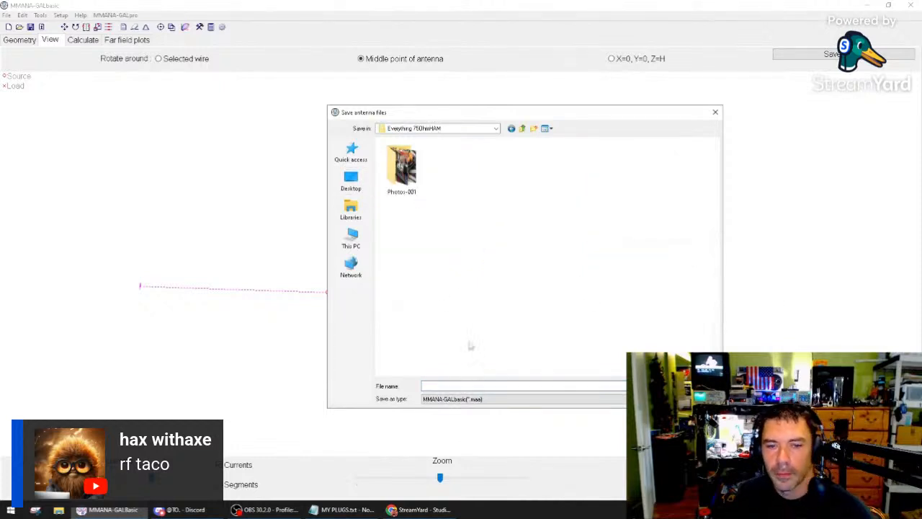
{"action": "left_click", "coordinate": [490, 387]}
{"action": "type", "text": "the"}
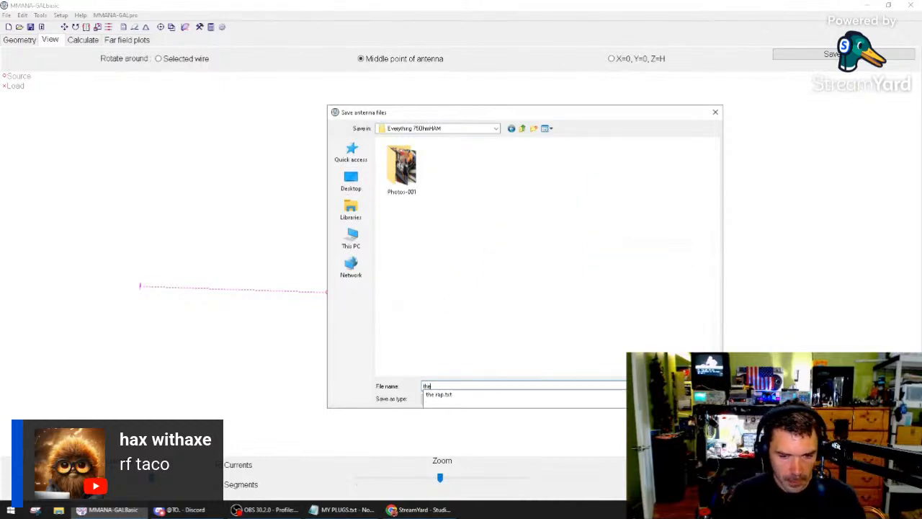
{"action": "type", "text": "zig"}
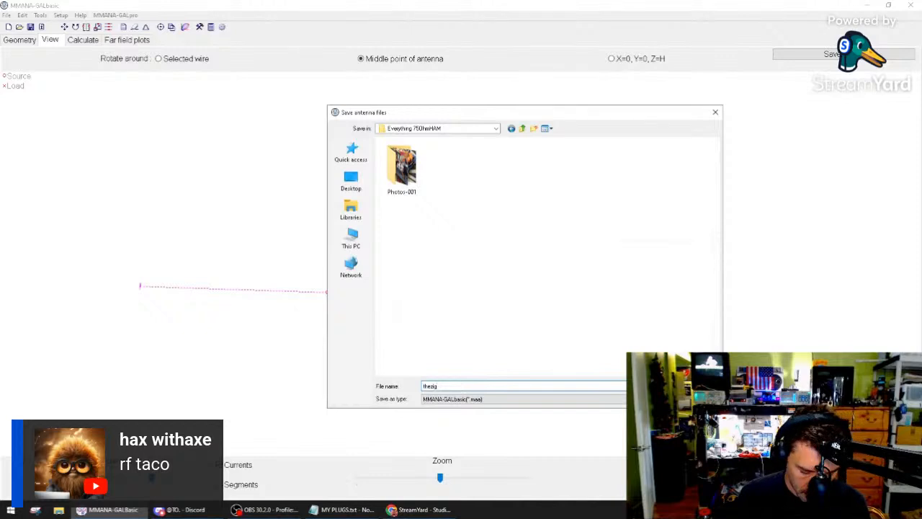
{"action": "type", "text": "zag"}
{"action": "key", "text": "Return"}
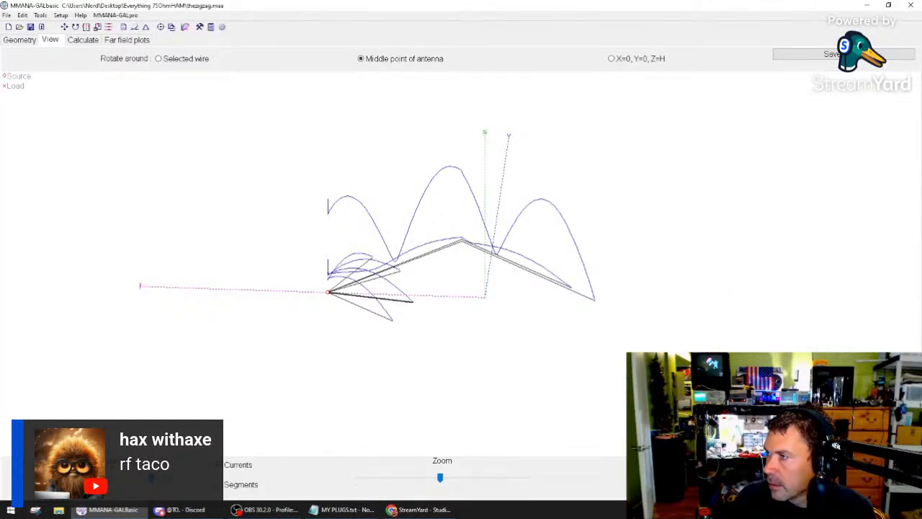
Step: Switch to the StreamYard browser window
{"action": "left_click", "coordinate": [419, 509]}
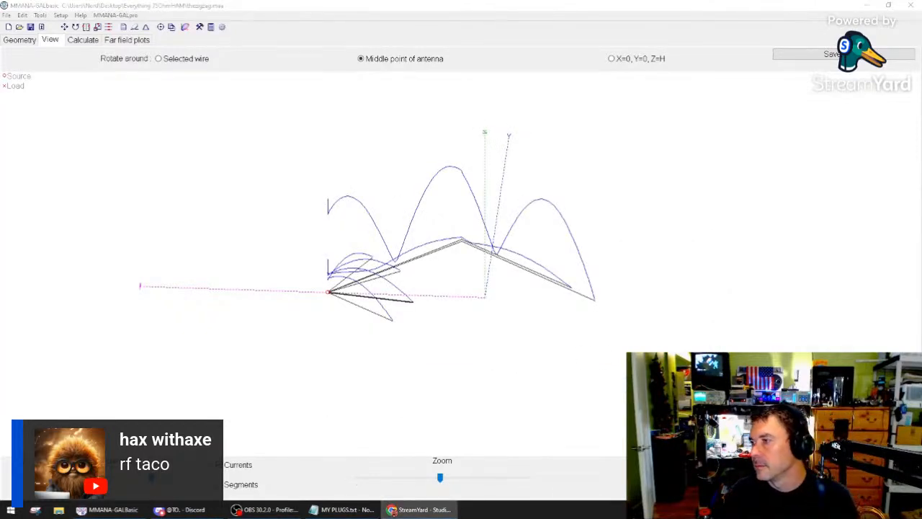